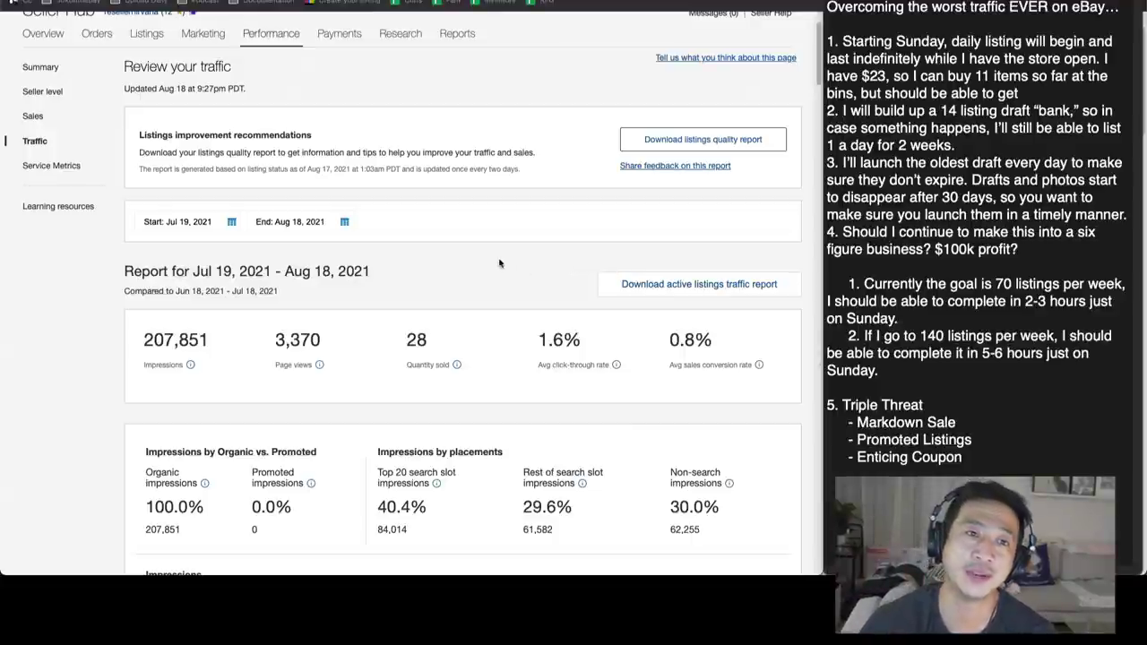
Step: Review the Reseller Nirvana traffic report for Jul 19 to Aug 18, 2021, the resale ledger and the store's listings
{"action": "scroll", "coordinate": [656, 357], "scroll_direction": "up", "scroll_amount": 1}
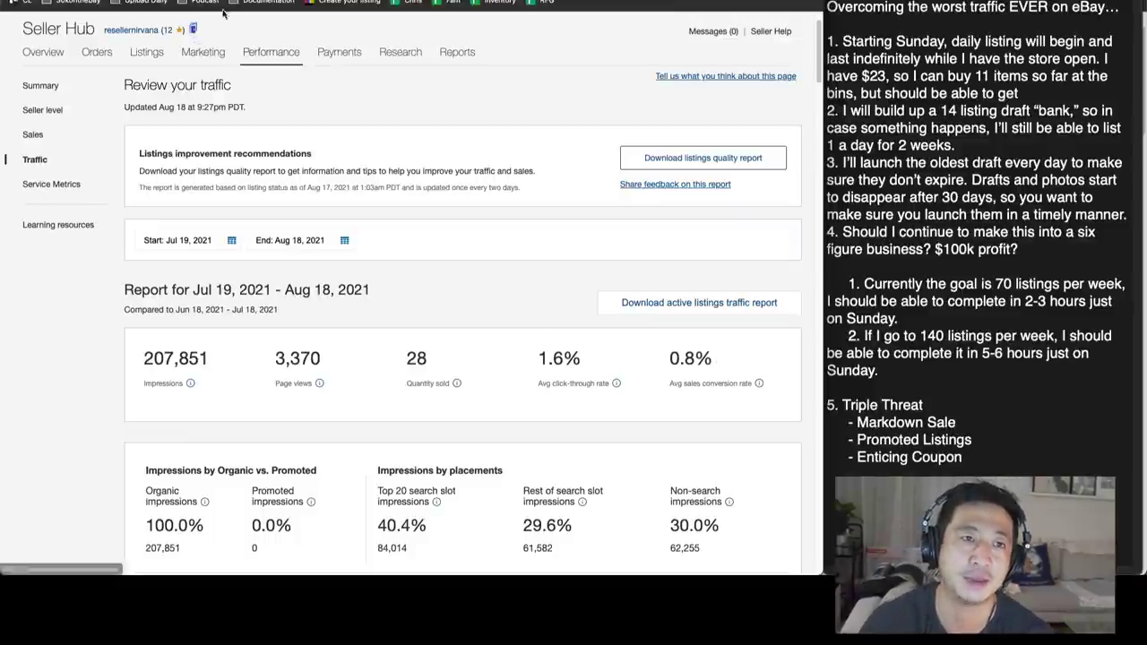
{"action": "left_click", "coordinate": [194, 31]}
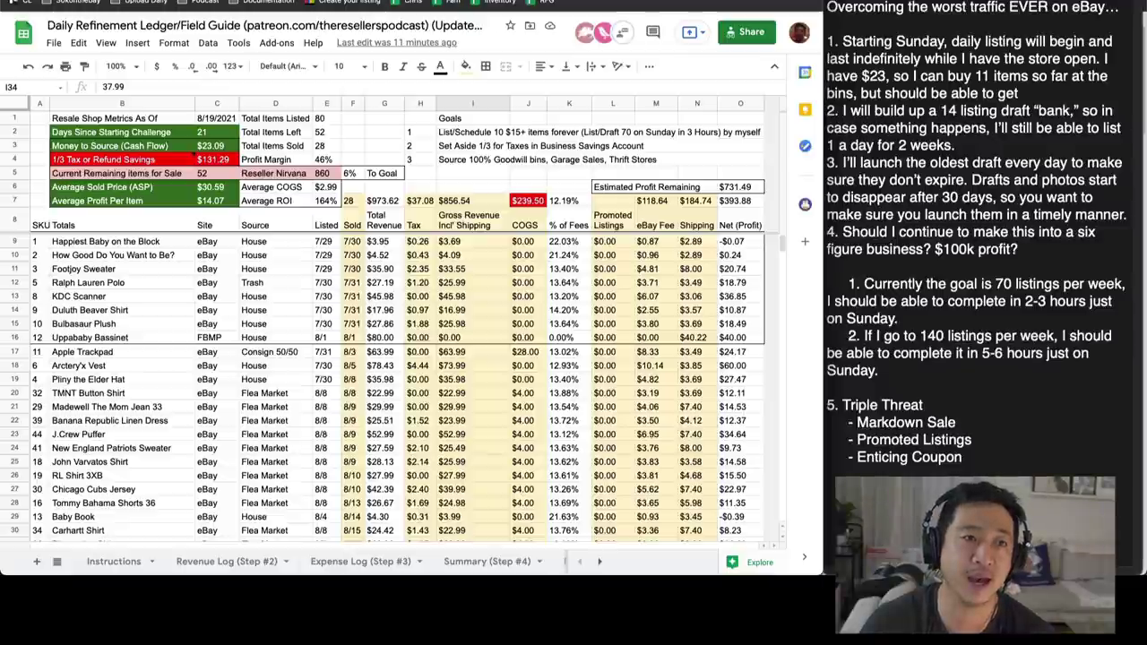
{"action": "key", "text": "ctrl+Tab"}
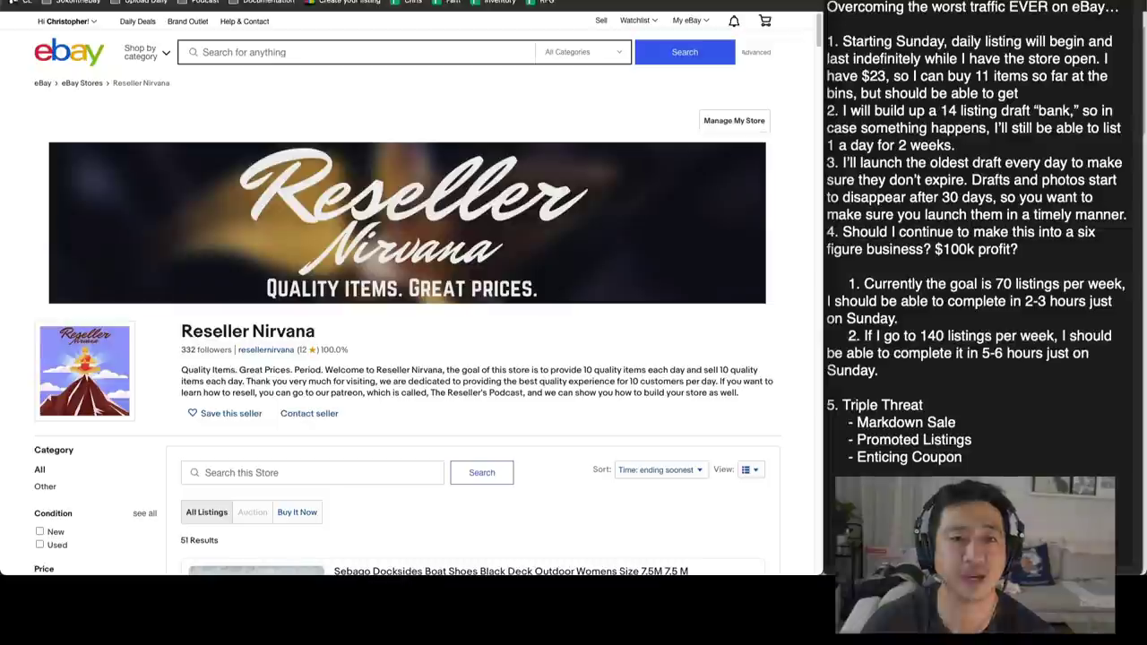
{"action": "scroll", "coordinate": [562, 230], "scroll_direction": "down", "scroll_amount": 2}
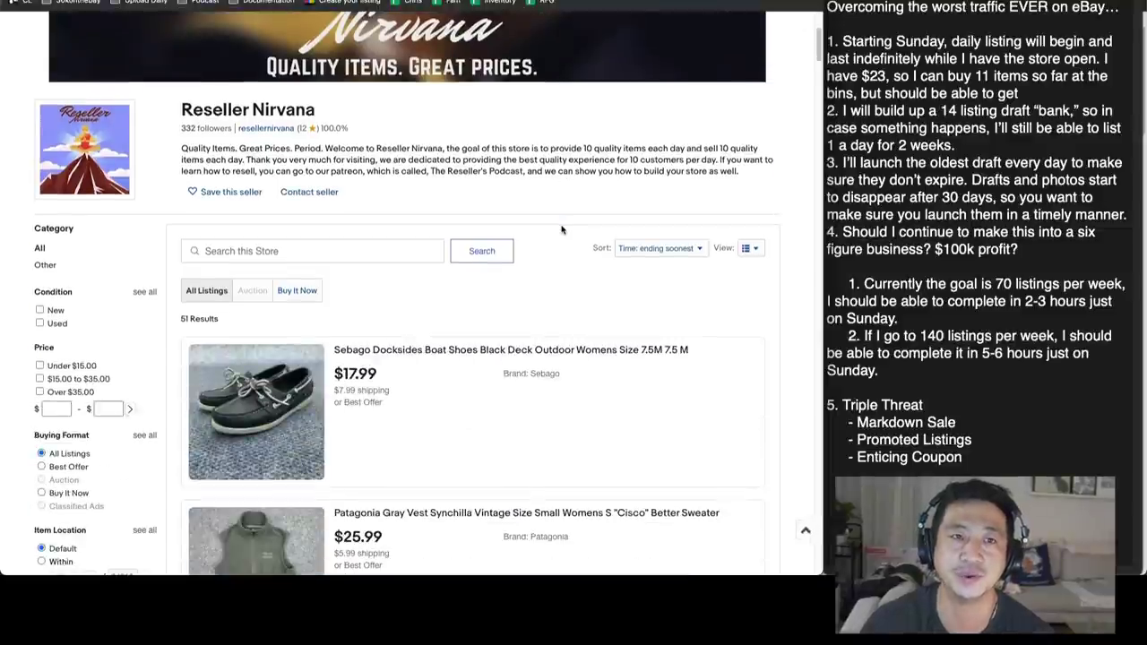
{"action": "scroll", "coordinate": [561, 230], "scroll_direction": "down", "scroll_amount": 1}
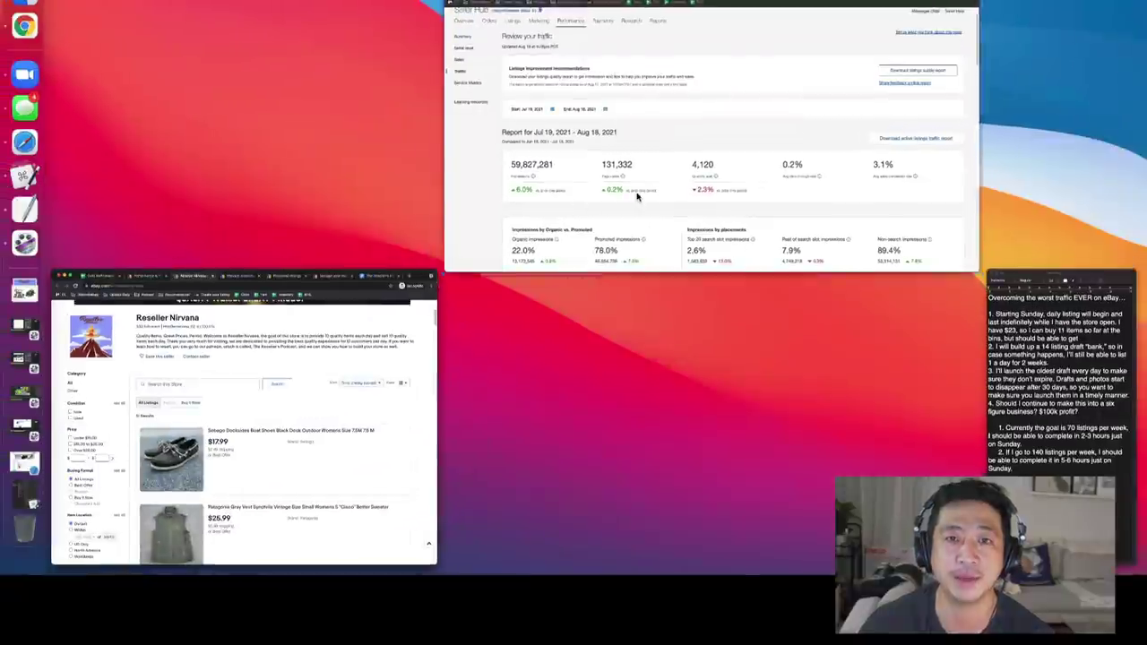
Step: Compare with the dailyrefinement store's traffic report and active listings, and return to the Reseller Nirvana traffic report
{"action": "left_click", "coordinate": [730, 107]}
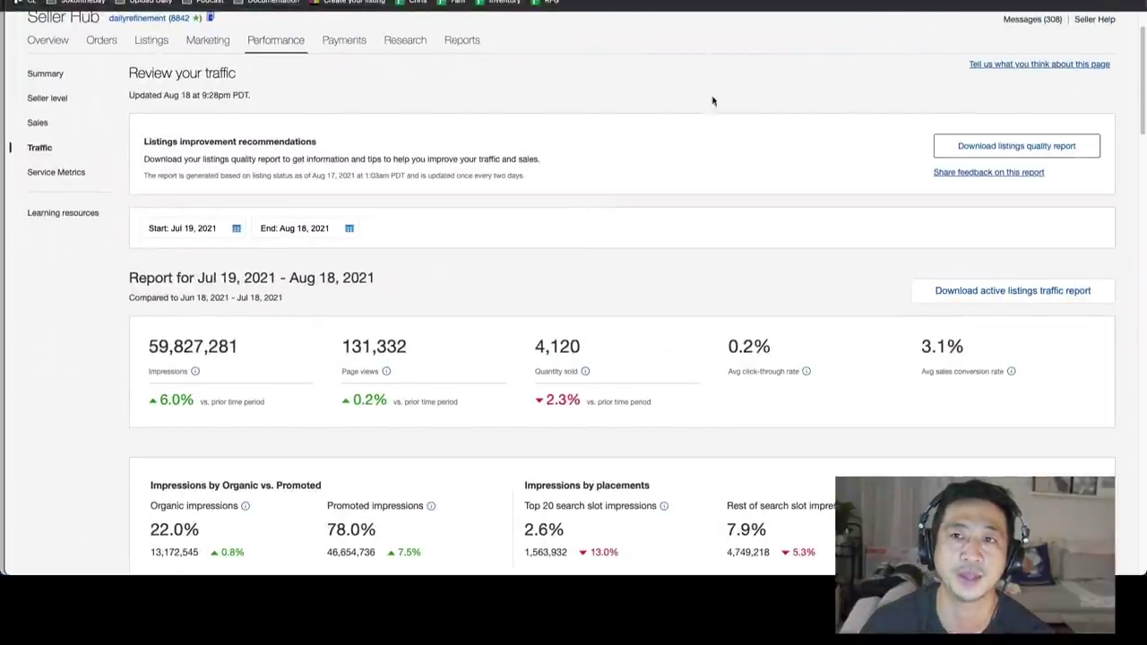
{"action": "left_click", "coordinate": [901, 11]}
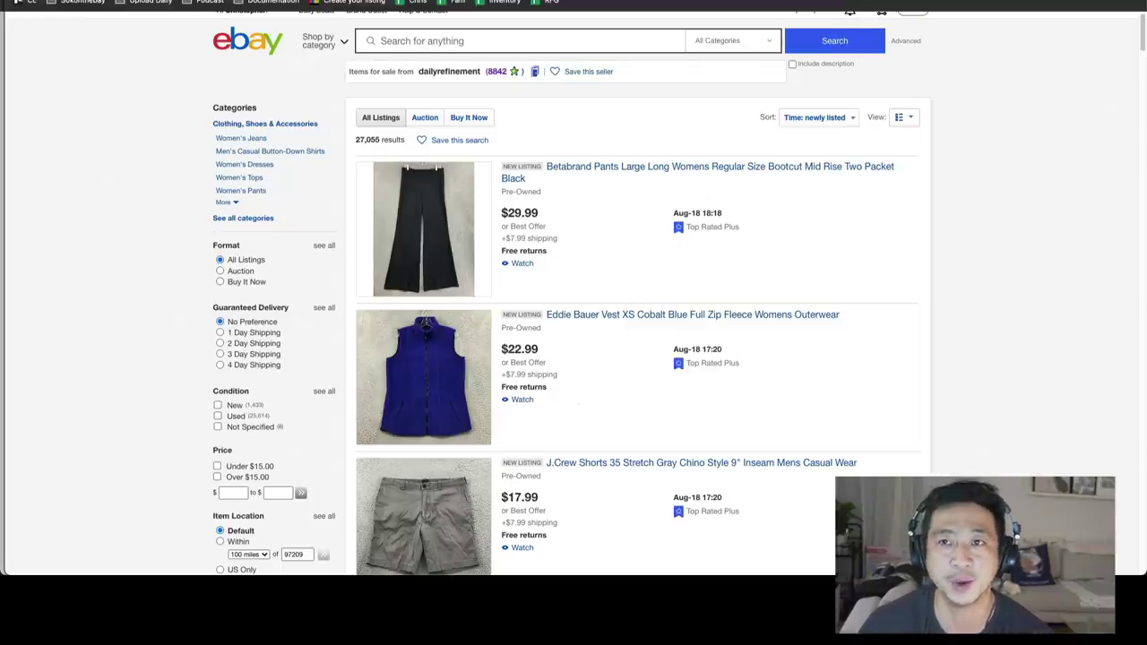
{"action": "key", "text": "ctrl+Tab"}
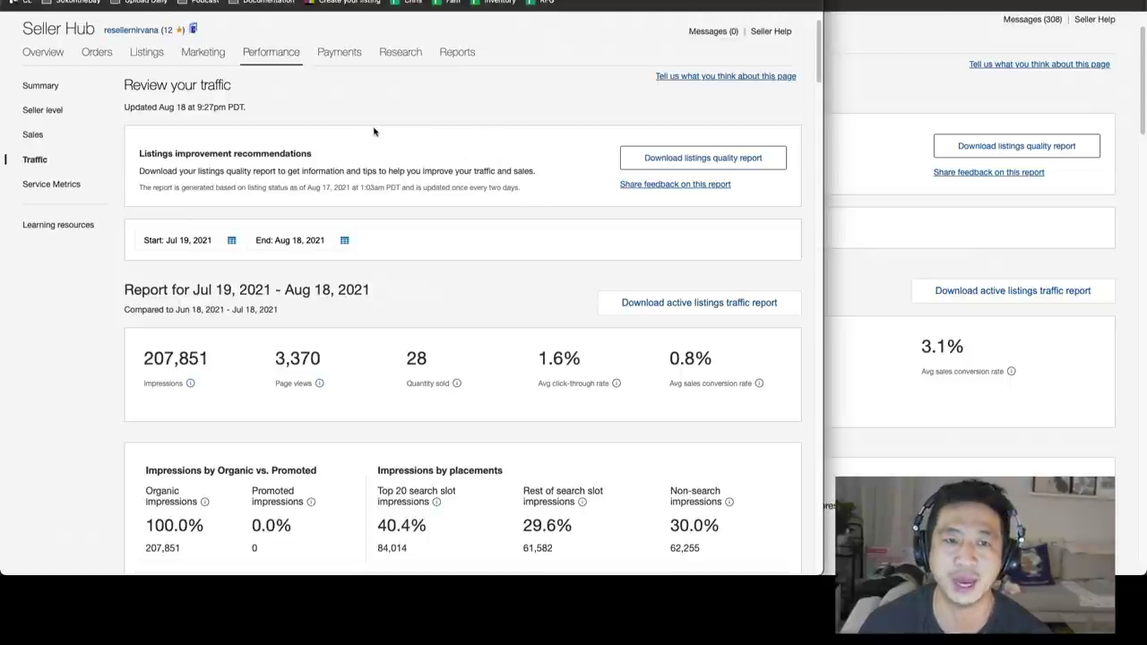
Step: Create a sale event with markdown for the Reseller Nirvana store, with a discount of 20% off each item
{"action": "key", "text": "ctrl+Tab"}
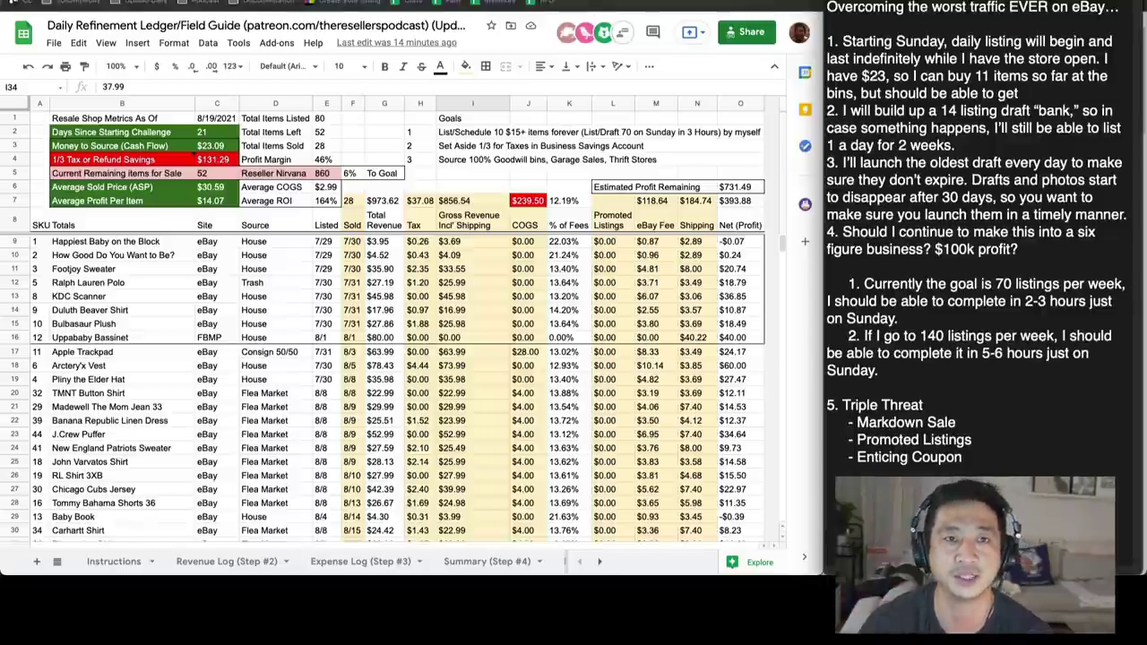
{"action": "key", "text": "ctrl+Tab"}
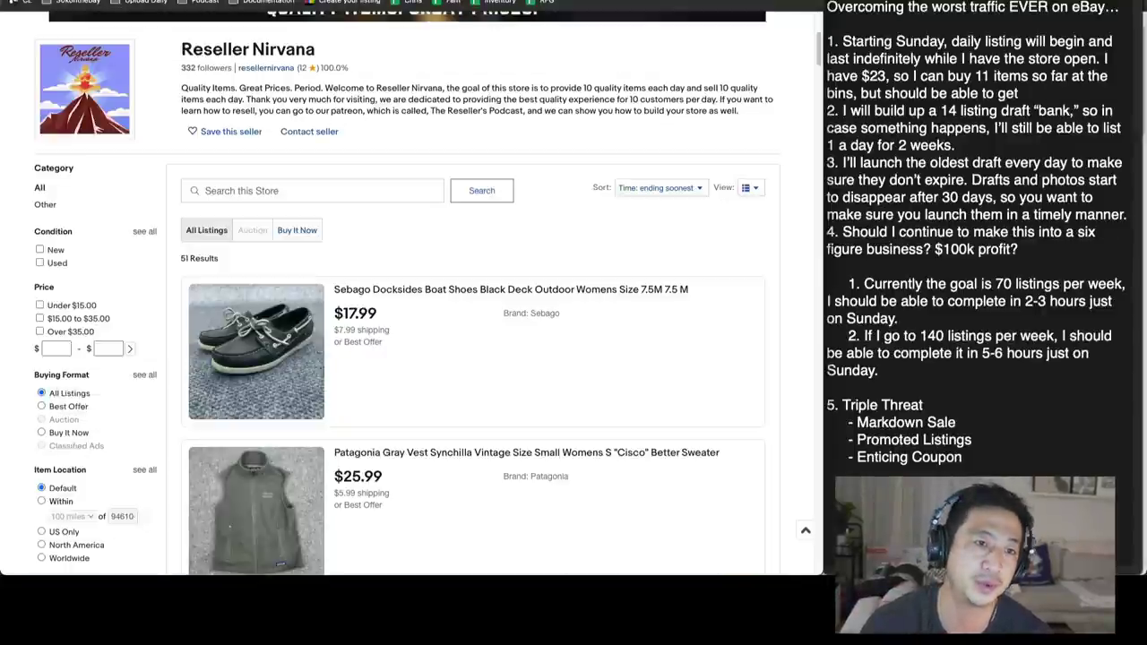
{"action": "key", "text": "ctrl+Tab"}
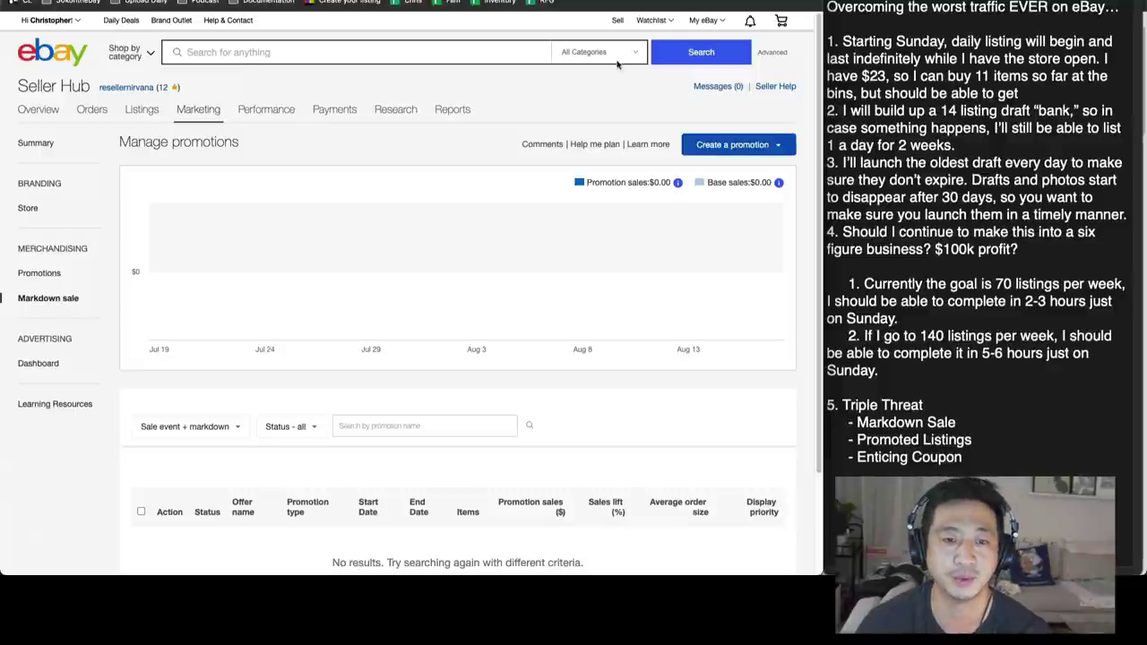
{"action": "left_click", "coordinate": [744, 149]}
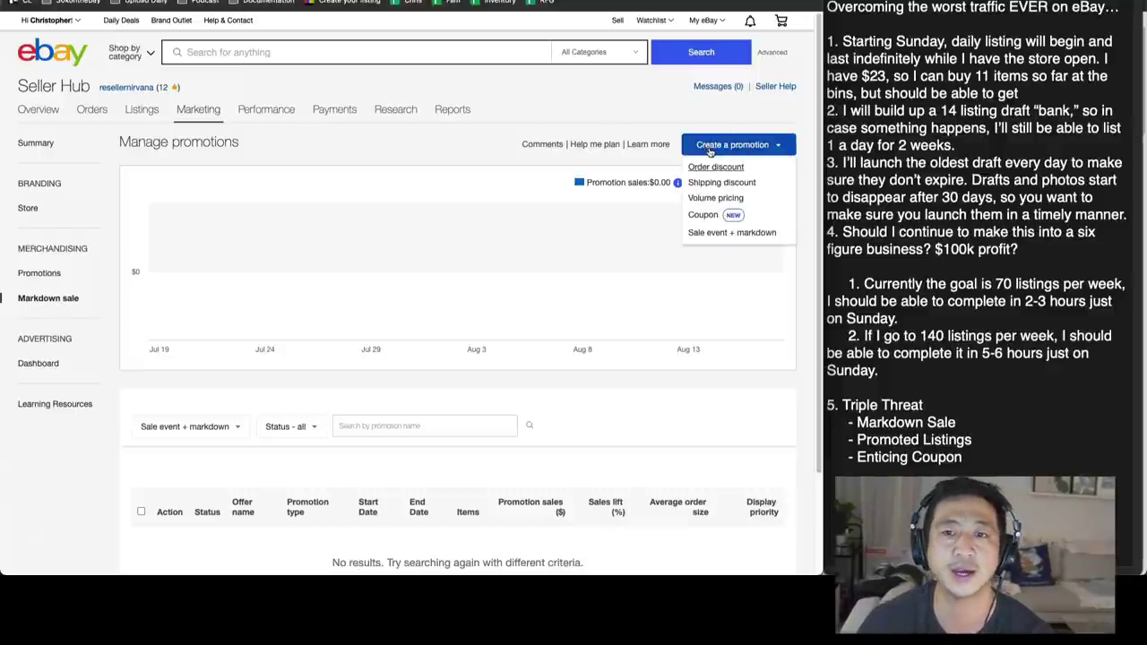
{"action": "left_click", "coordinate": [714, 233]}
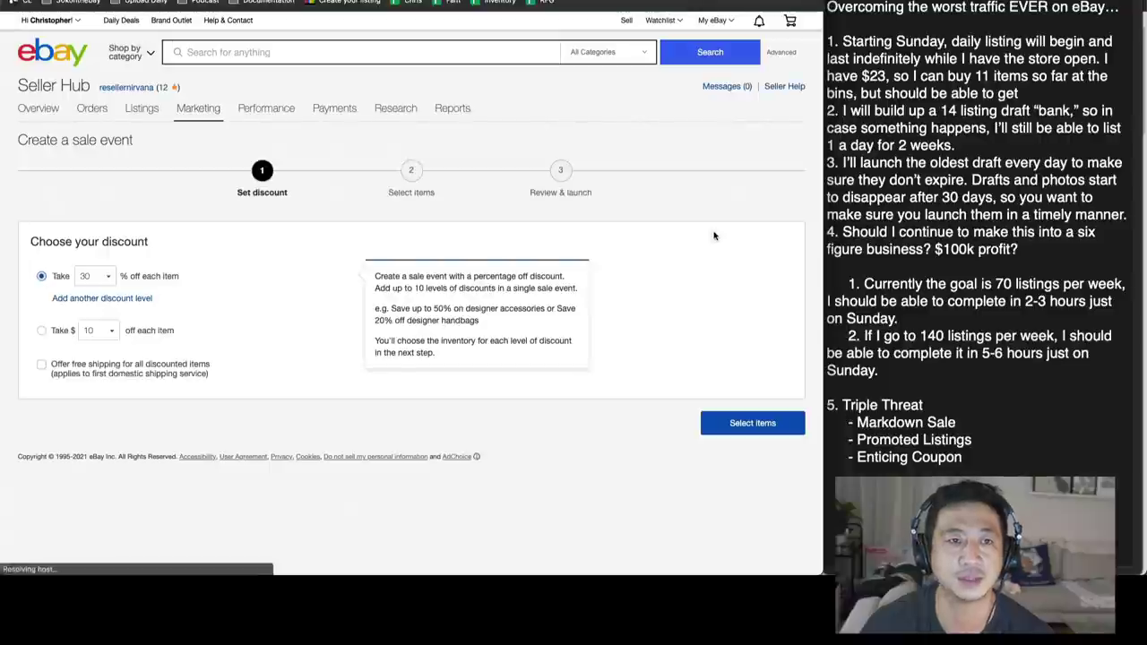
{"action": "left_click", "coordinate": [101, 277]}
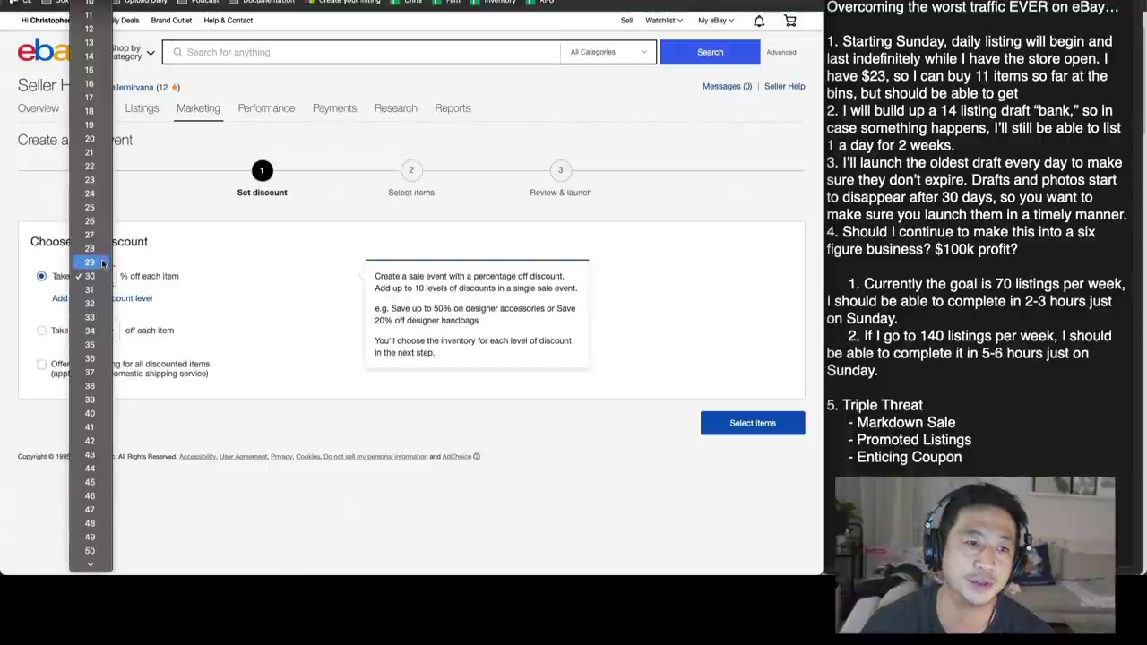
{"action": "left_click", "coordinate": [90, 139]}
{"action": "left_click", "coordinate": [735, 428]}
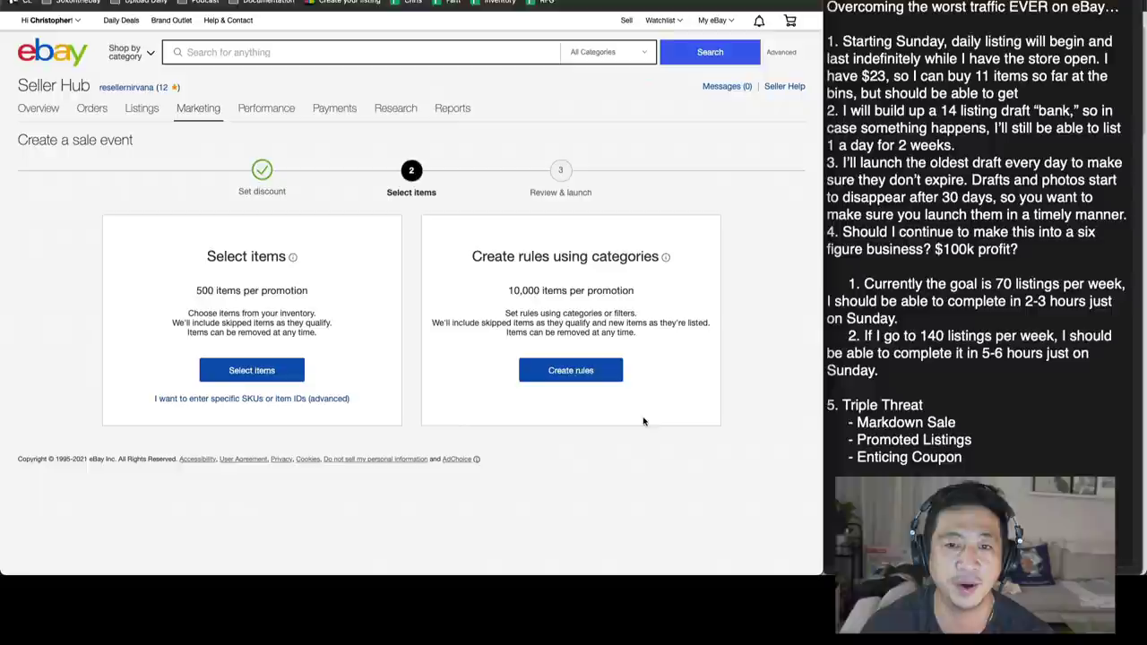
Step: Create a category rule that applies the discount to all inventory, and save it for review
{"action": "left_click", "coordinate": [598, 375]}
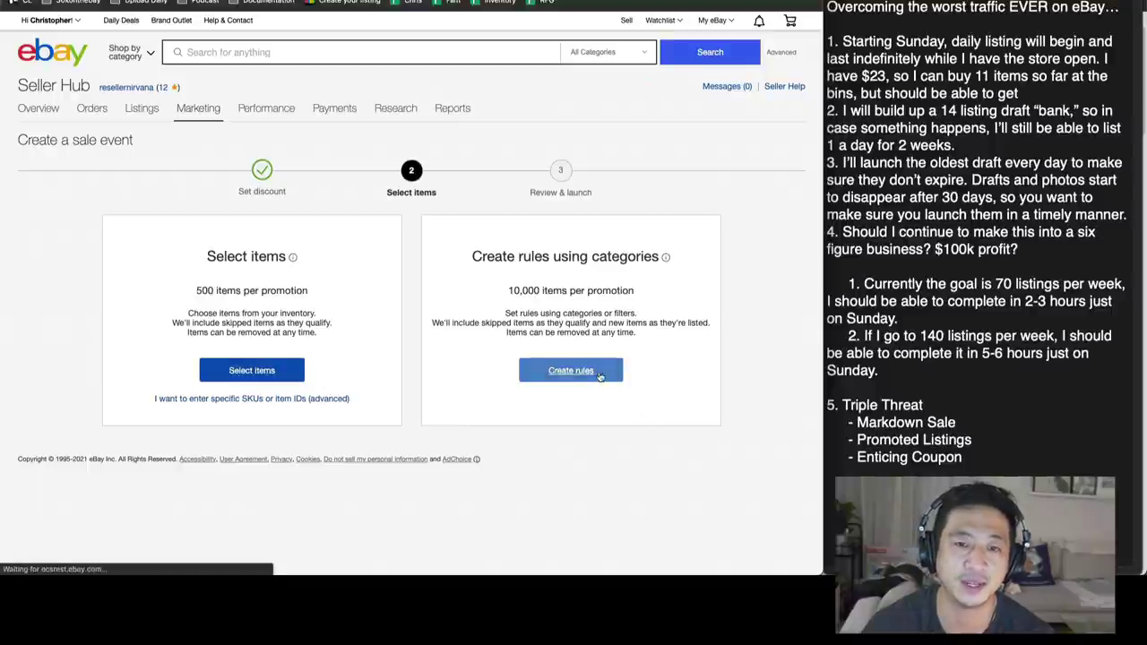
{"action": "left_click", "coordinate": [163, 270]}
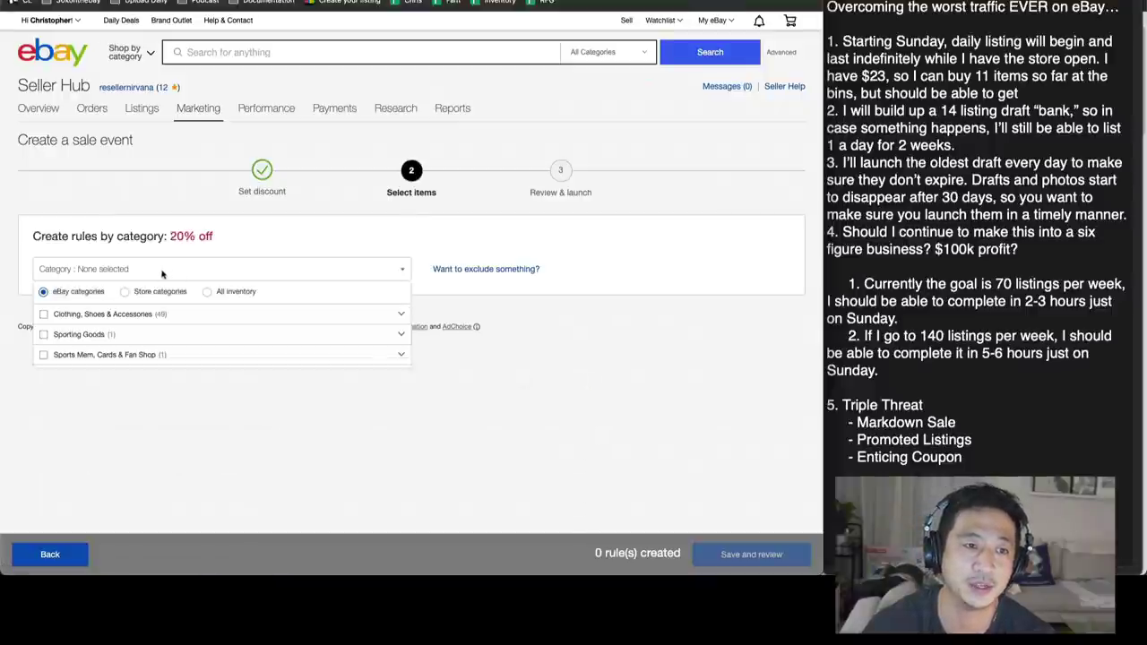
{"action": "left_click", "coordinate": [207, 291]}
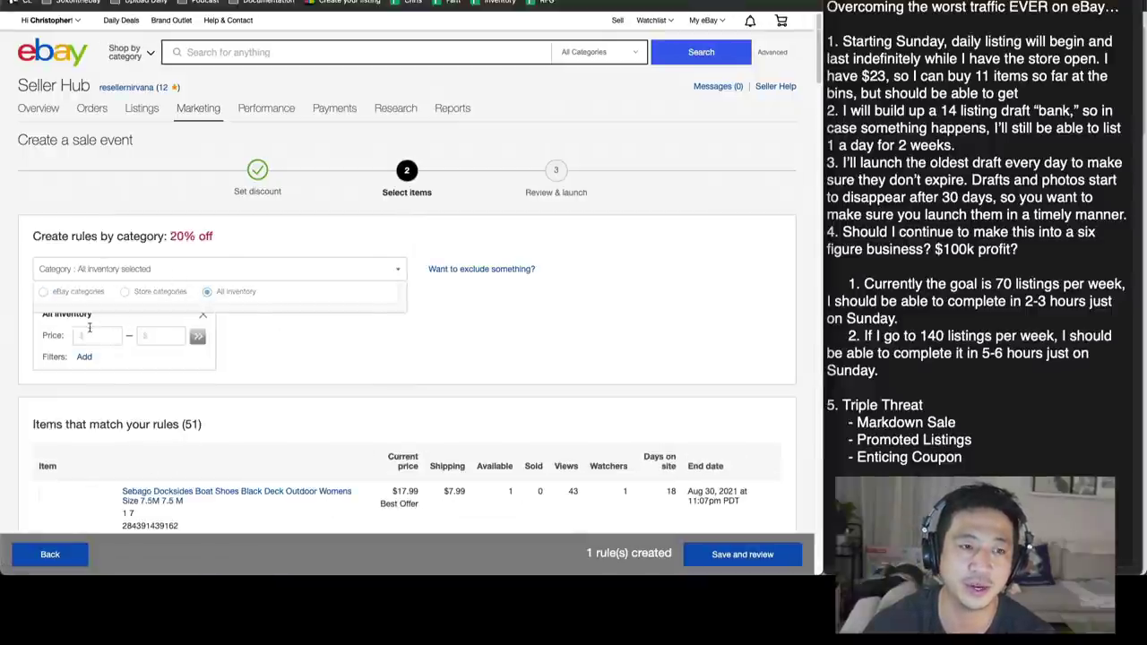
{"action": "scroll", "coordinate": [537, 466], "scroll_direction": "down", "scroll_amount": 1}
{"action": "left_click", "coordinate": [708, 563]}
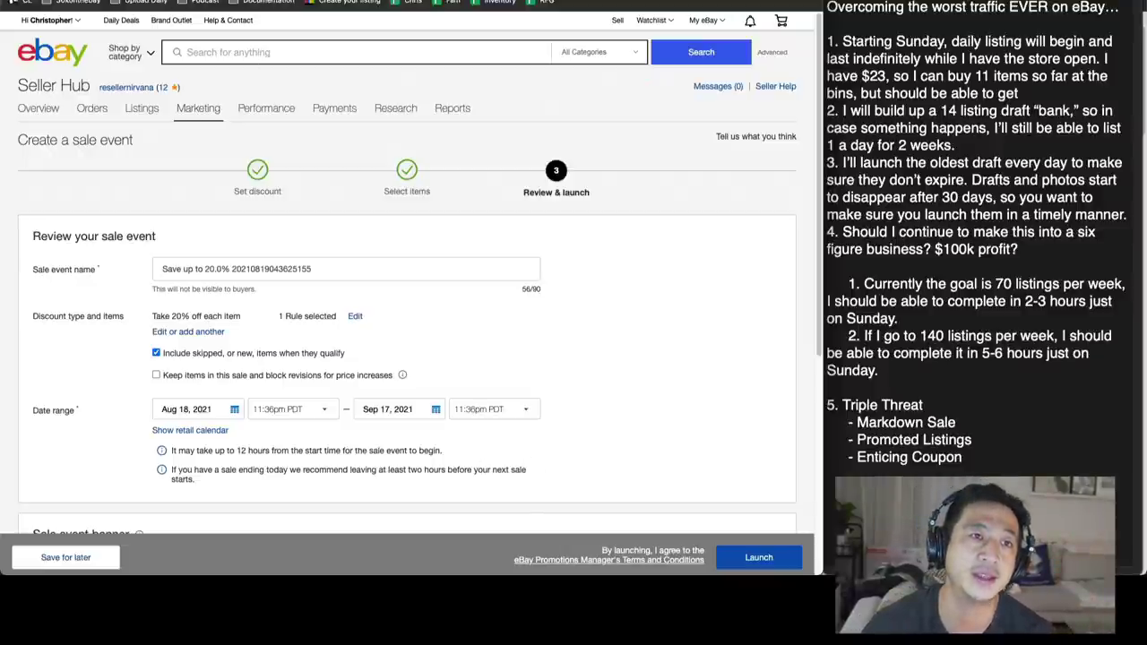
{"action": "left_click", "coordinate": [164, 2]}
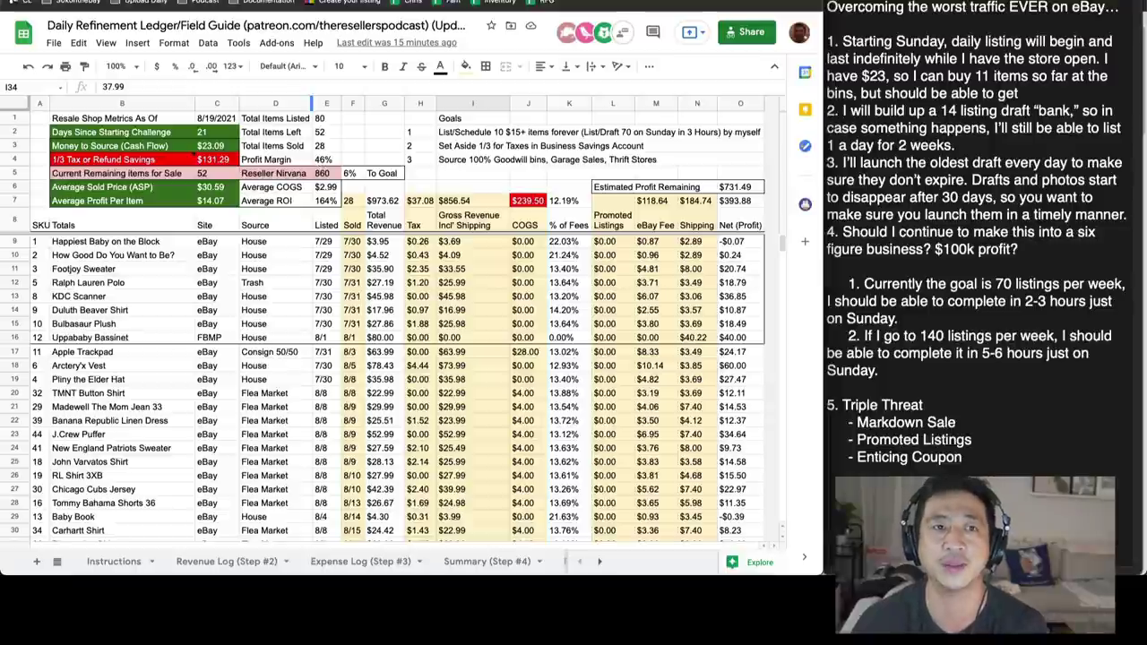
{"action": "key", "text": "ctrl+Tab"}
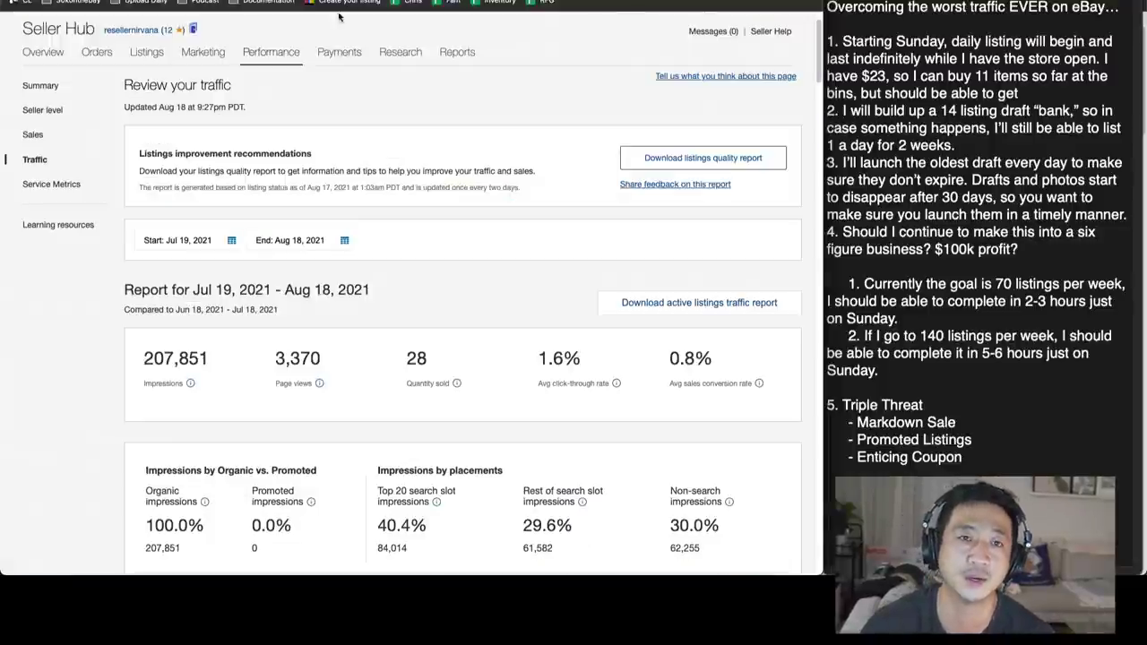
{"action": "key", "text": "ctrl+Tab"}
{"action": "key", "text": "ctrl+Tab"}
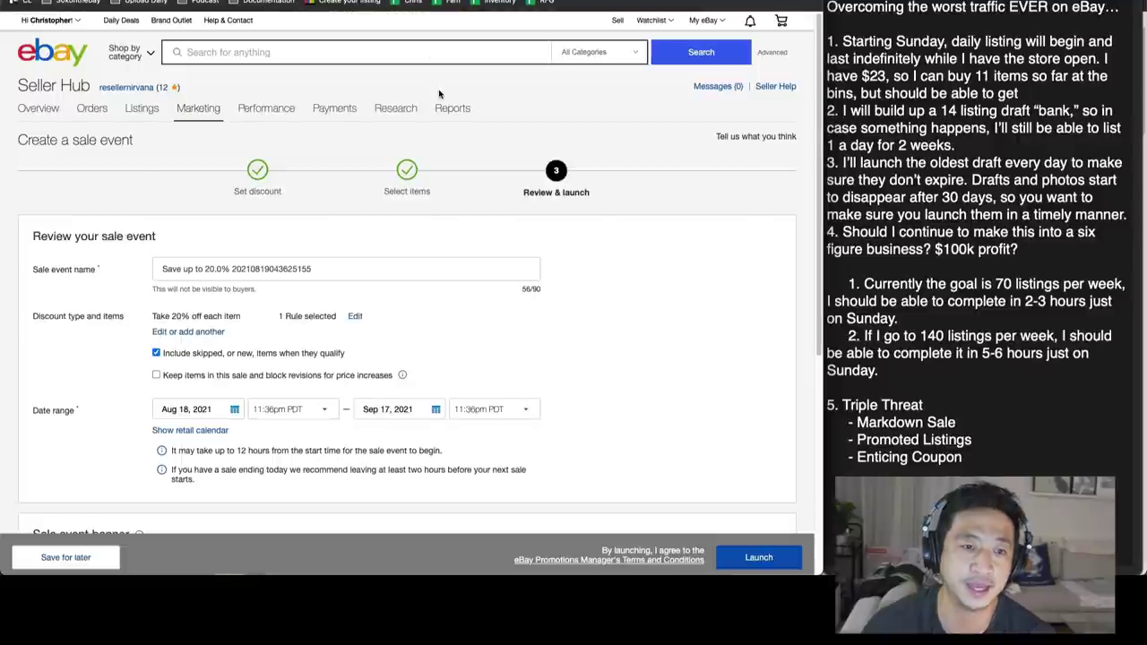
Step: Rename the sale event "20% Off, Let's get the party started!"
{"action": "scroll", "coordinate": [389, 185], "scroll_direction": "down", "scroll_amount": 1}
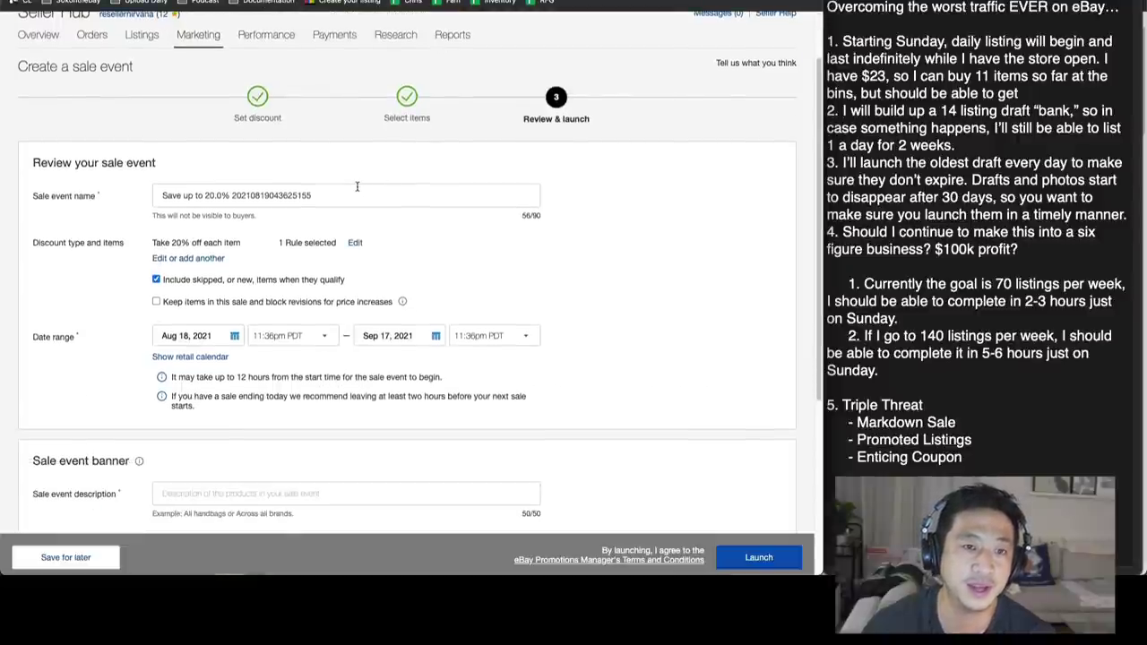
{"action": "triple_click", "coordinate": [356, 187]}
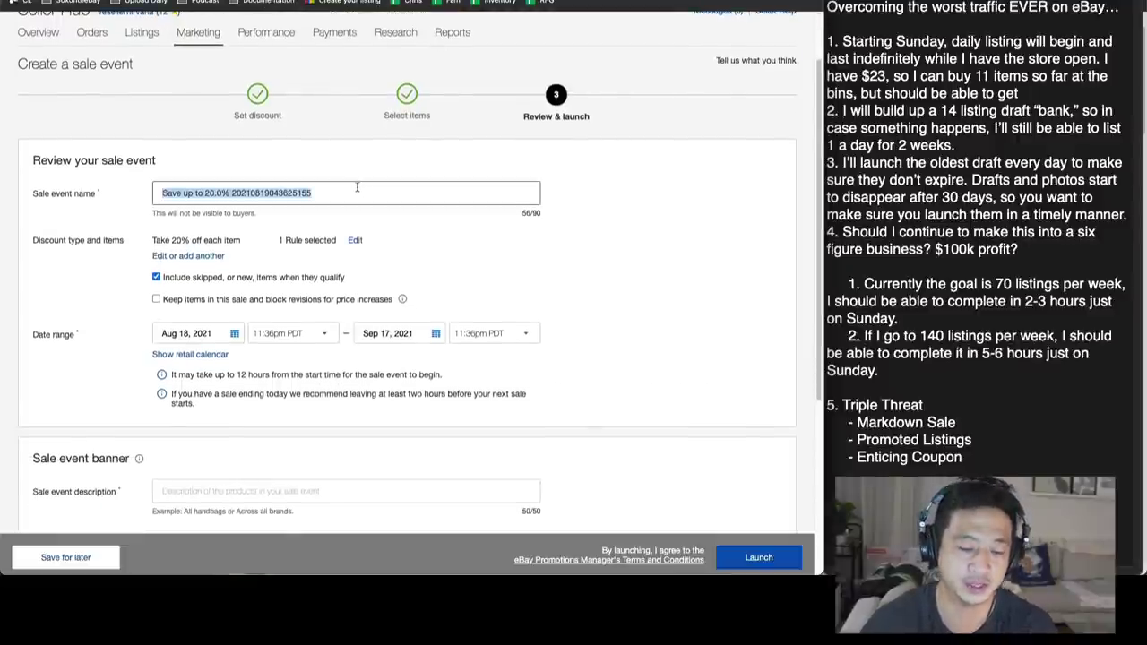
{"action": "type", "text": "205"}
{"action": "type", "text": " Off, Let's g"}
{"action": "type", "text": "et the party started!"}
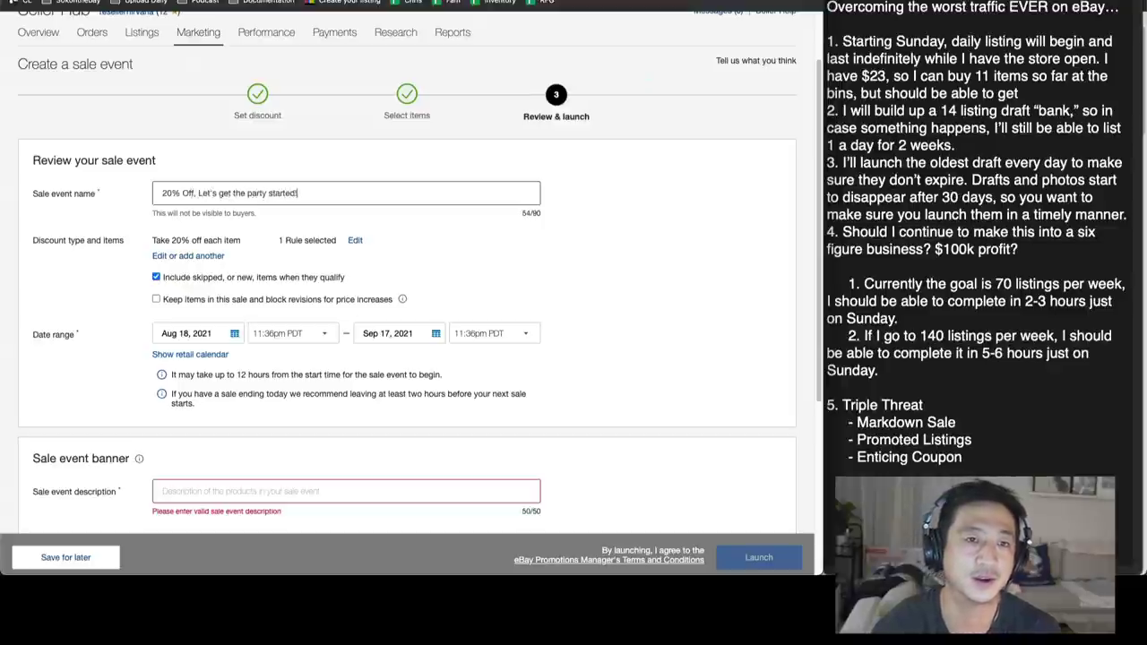
Step: Set the sale event's date range to start now and end on Oct 1, 2021
{"action": "scroll", "coordinate": [259, 269], "scroll_direction": "down", "scroll_amount": 2}
{"action": "left_click", "coordinate": [256, 244]}
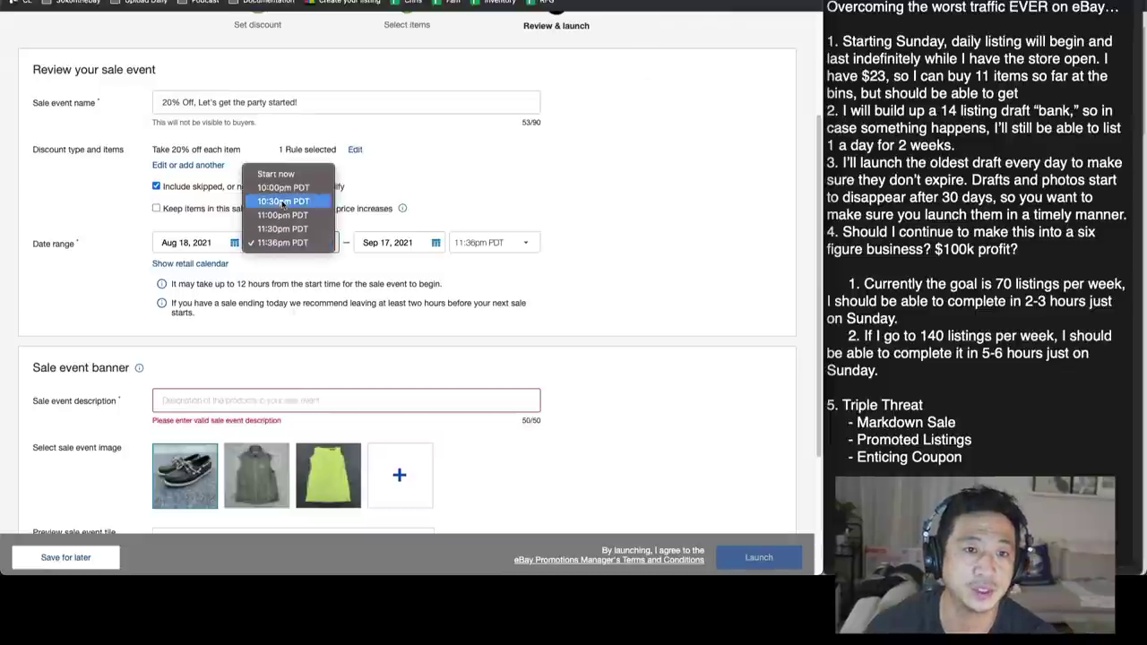
{"action": "left_click", "coordinate": [276, 173]}
{"action": "left_click", "coordinate": [435, 243]}
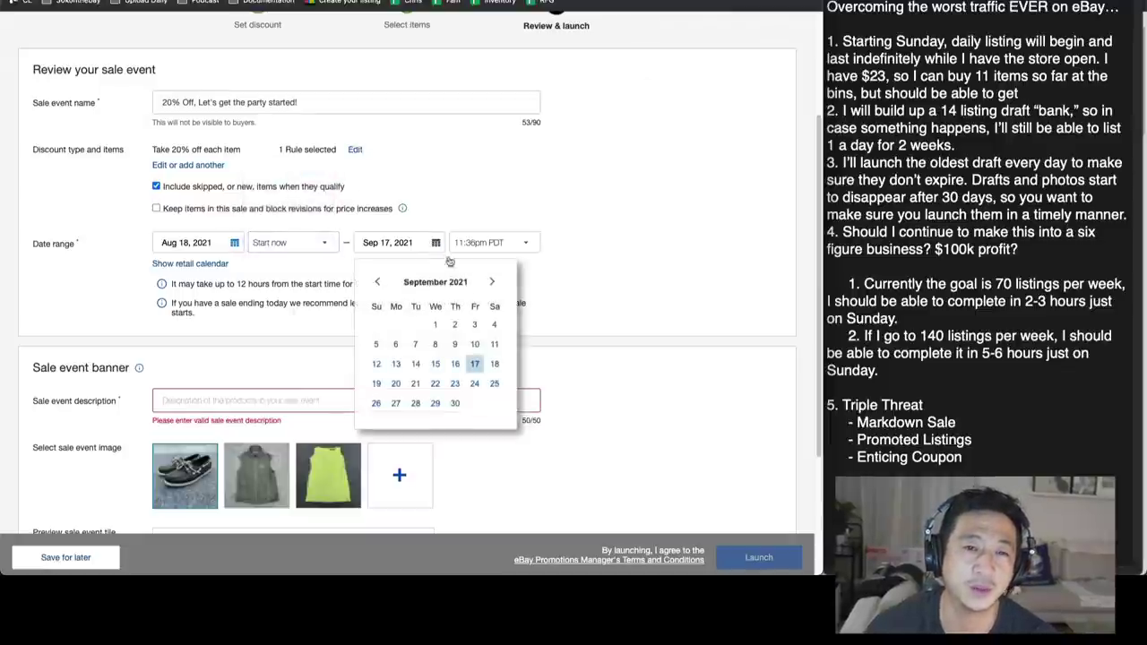
{"action": "left_click", "coordinate": [455, 403]}
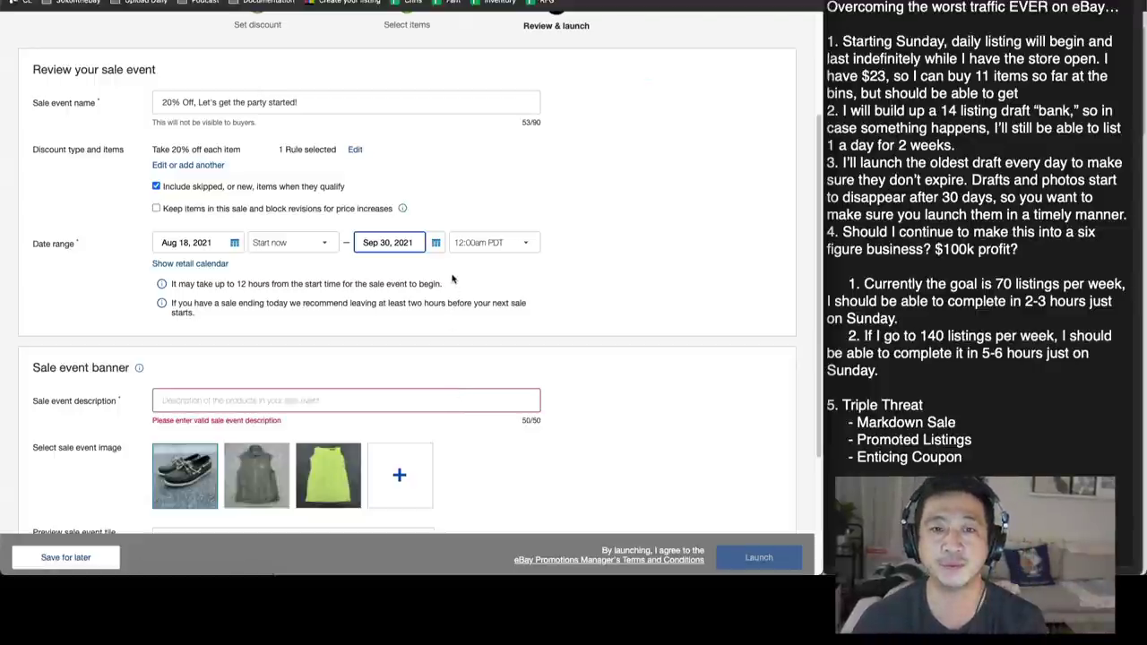
{"action": "left_click", "coordinate": [436, 243]}
{"action": "left_click", "coordinate": [492, 282]}
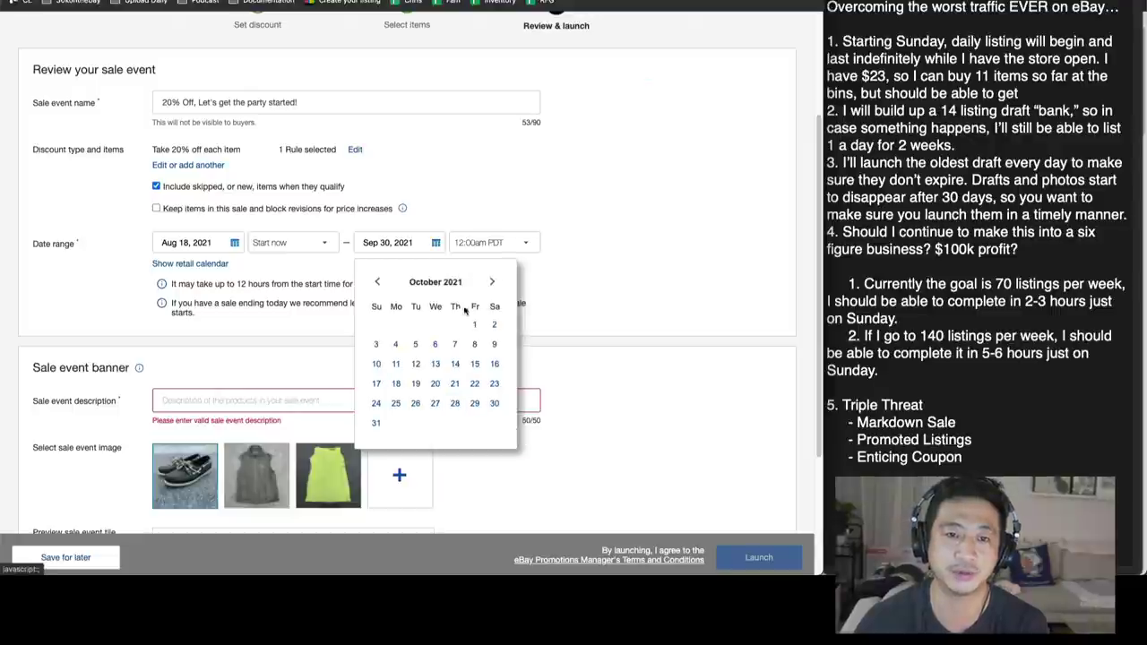
{"action": "left_click", "coordinate": [475, 325]}
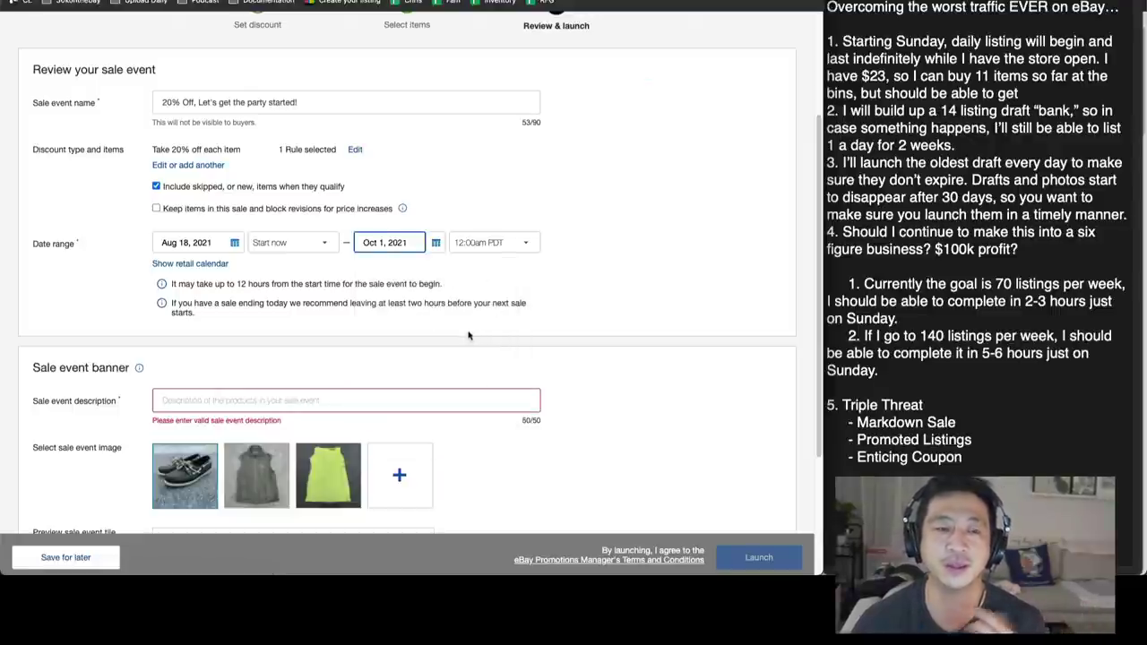
Step: Enter "Gotta get some money to pay the bills!" as the sale event description and launch the sale event
{"action": "left_click", "coordinate": [342, 386]}
{"action": "scroll", "coordinate": [344, 387], "scroll_direction": "down", "scroll_amount": 1}
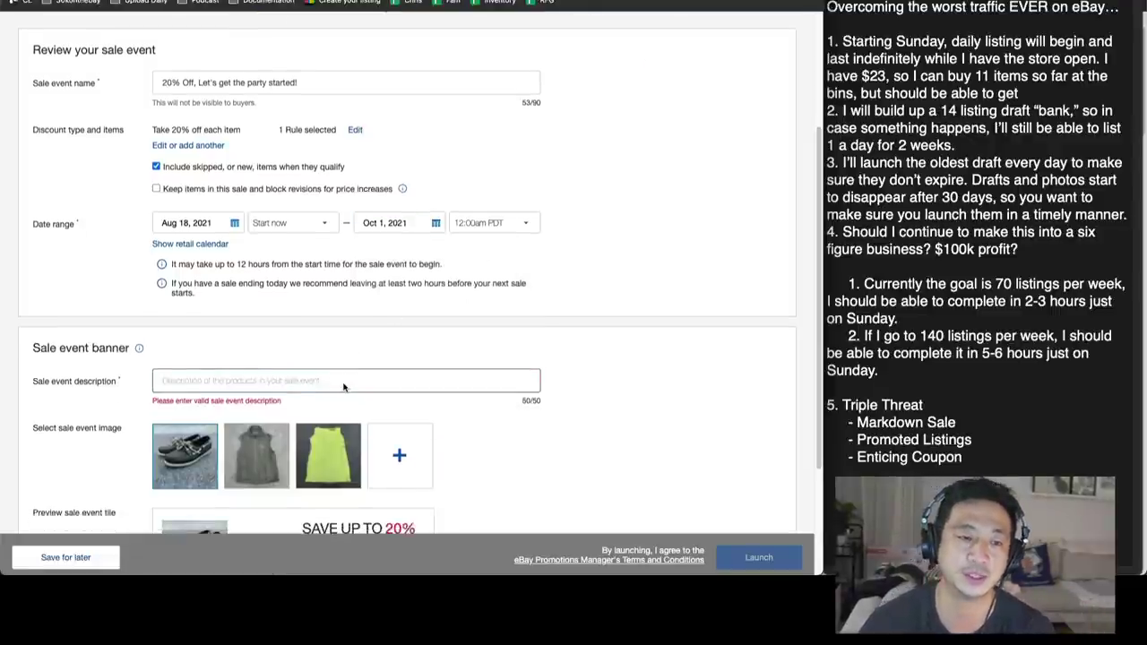
{"action": "type", "text": "Gotta get some money to "}
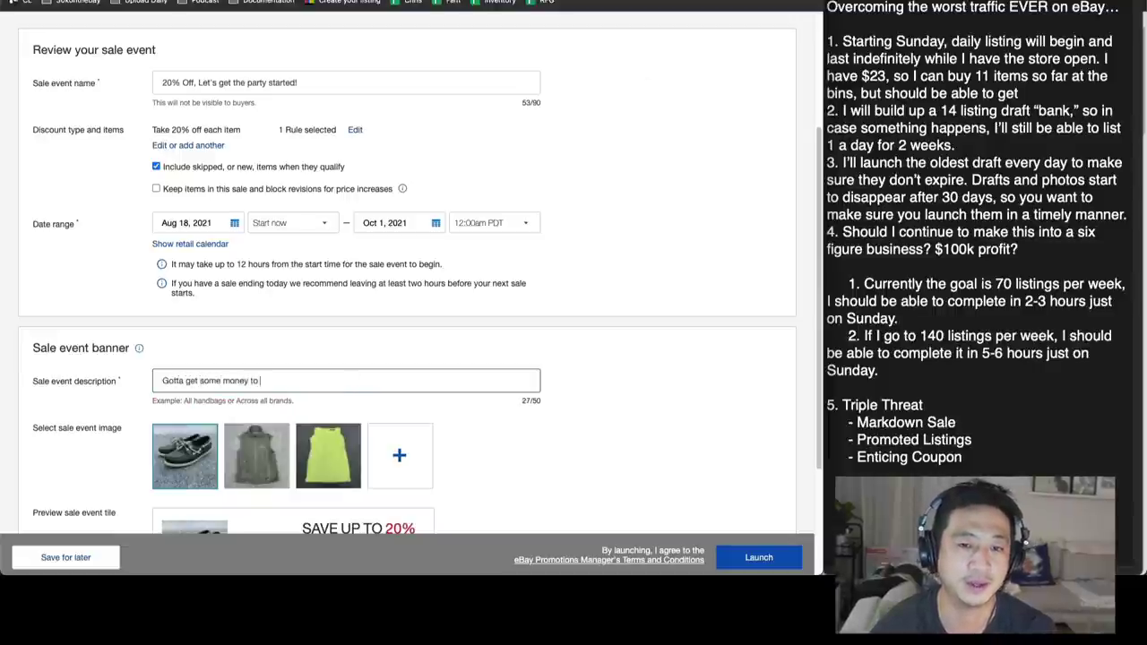
{"action": "type", "text": "pay the bills"}
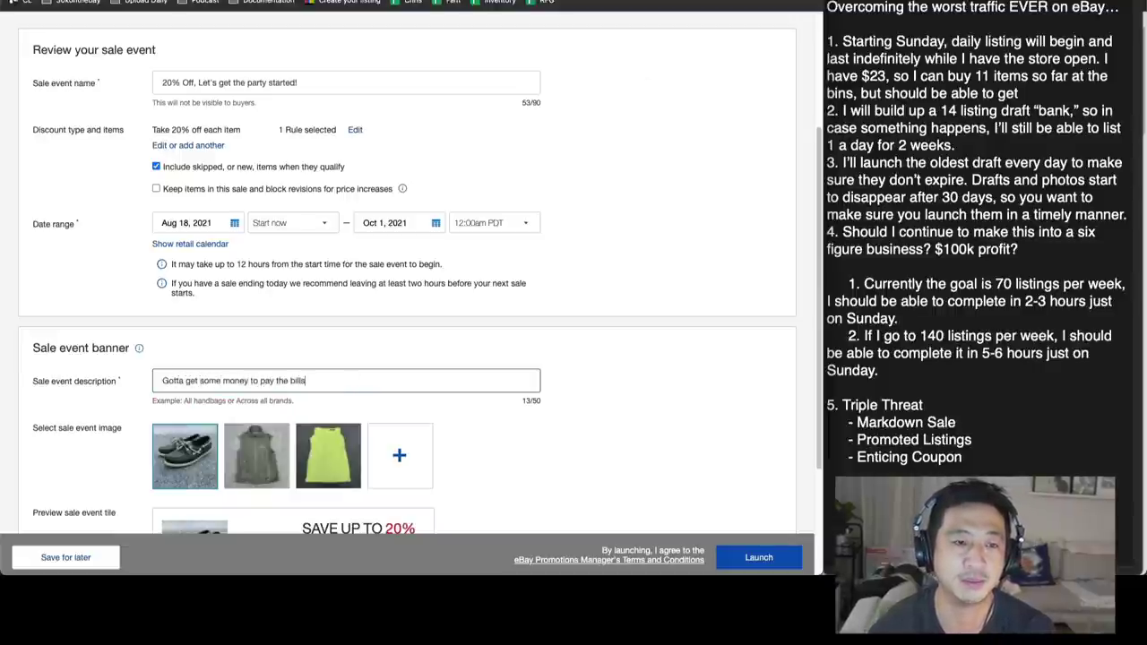
{"action": "type", "text": "!"}
{"action": "scroll", "coordinate": [343, 202], "scroll_direction": "down", "scroll_amount": 3}
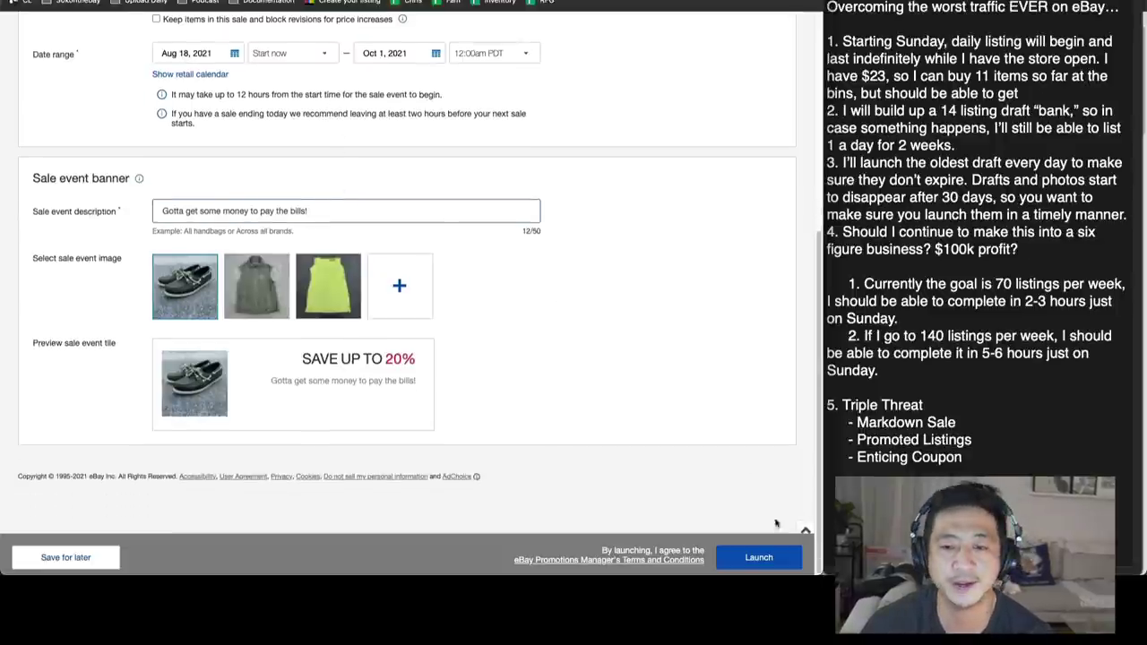
{"action": "left_click", "coordinate": [758, 556]}
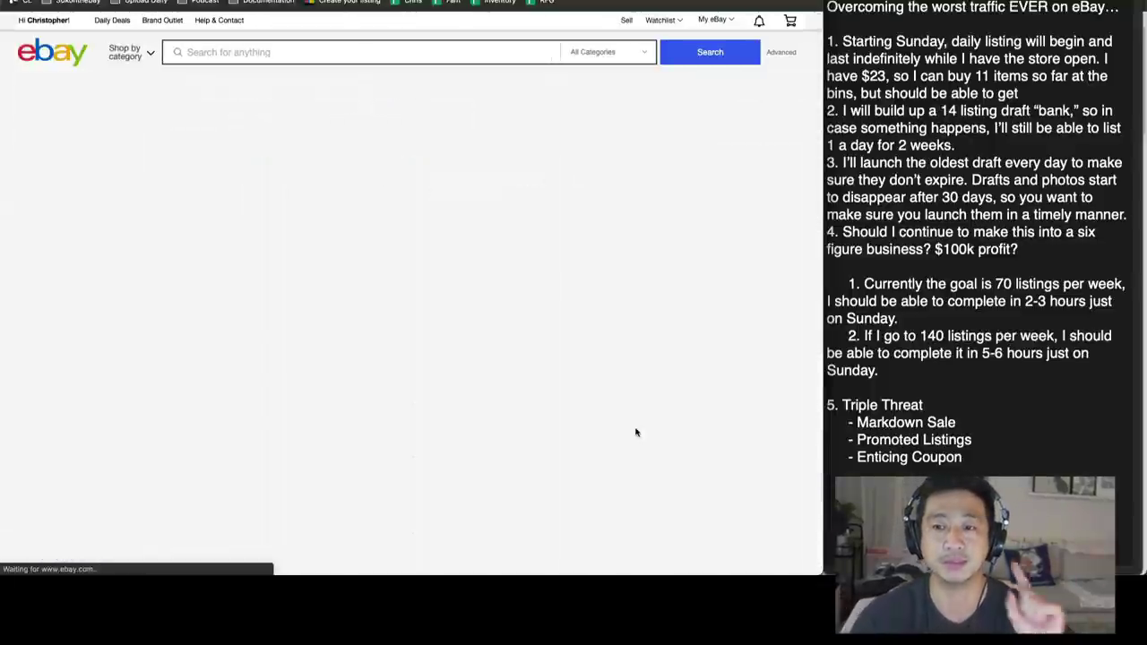
Step: Create a promoted listings campaign using bulk listing selection, and include the listings from all eBay categories
{"action": "scroll", "coordinate": [589, 436], "scroll_direction": "down", "scroll_amount": 2}
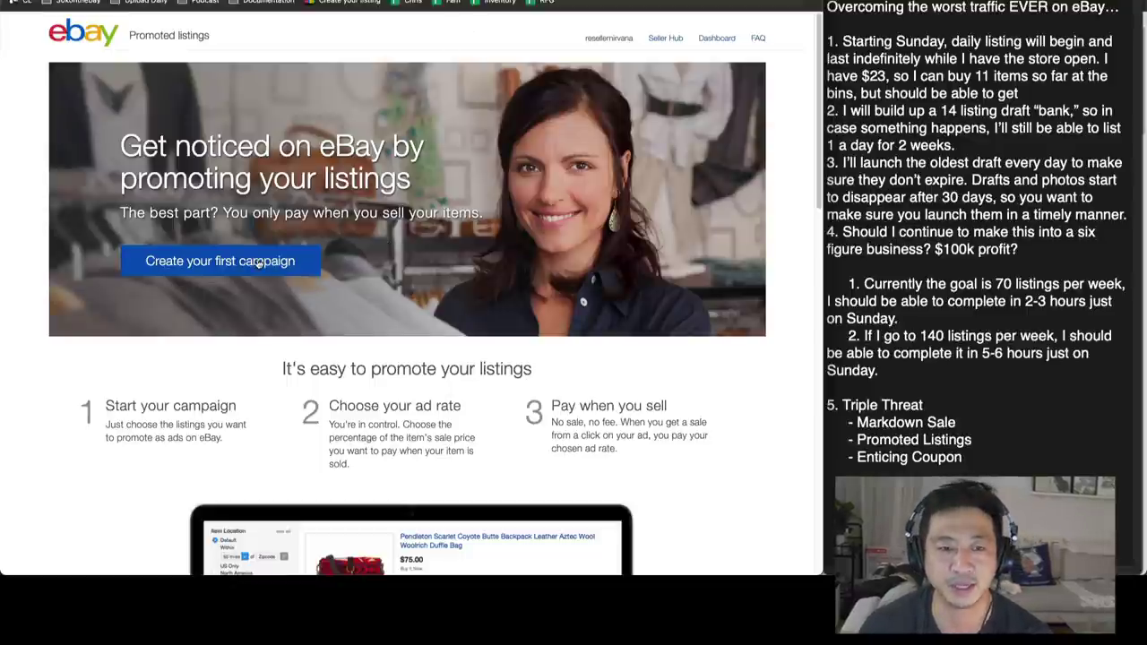
{"action": "left_click", "coordinate": [258, 261]}
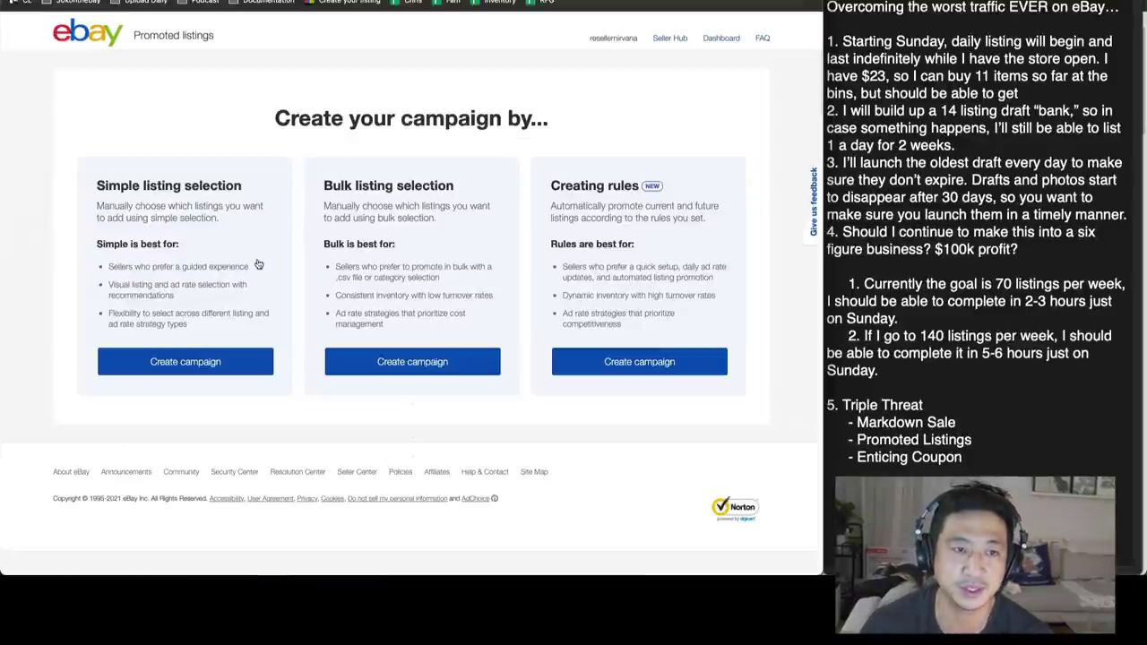
{"action": "left_click", "coordinate": [431, 362]}
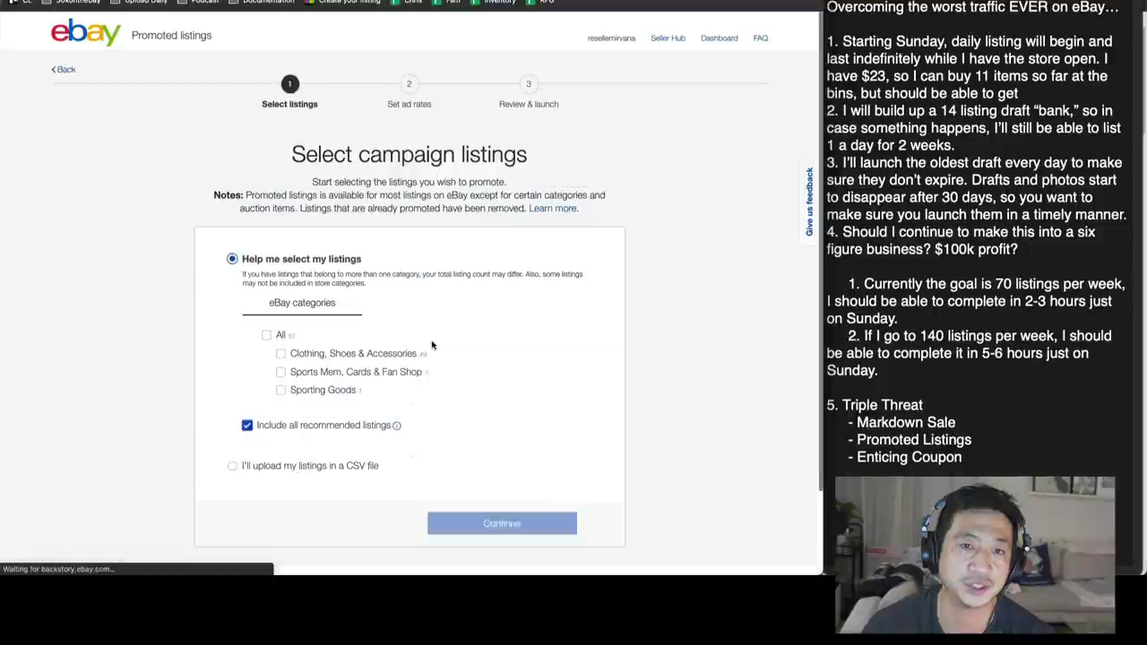
{"action": "left_click", "coordinate": [267, 336]}
{"action": "scroll", "coordinate": [385, 403], "scroll_direction": "down", "scroll_amount": 10}
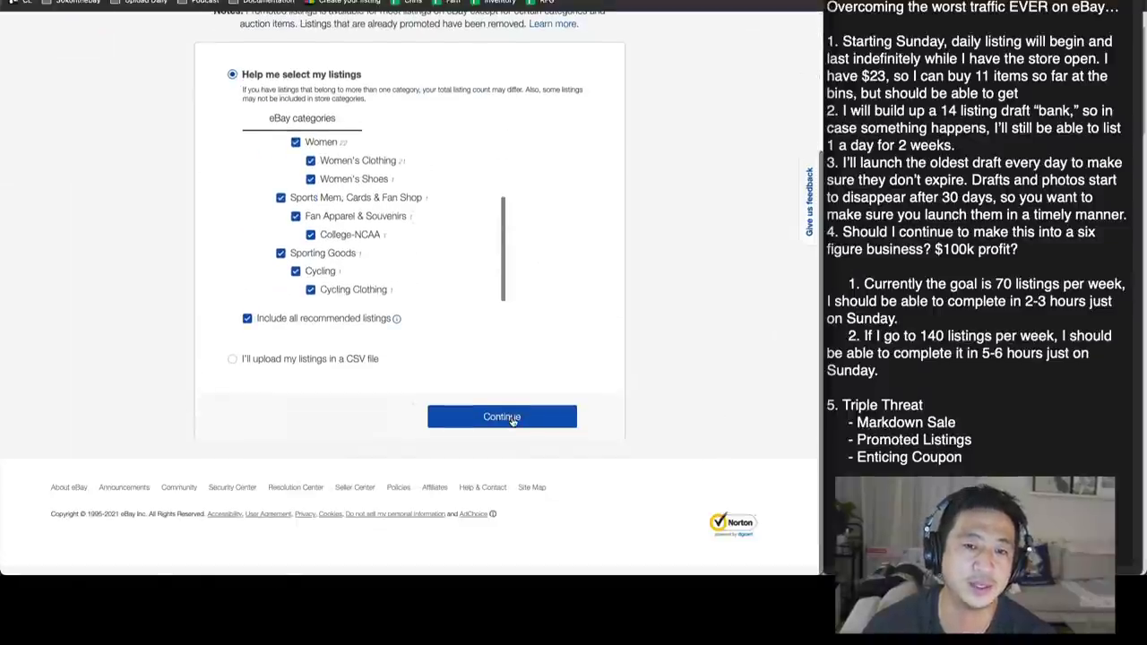
{"action": "left_click", "coordinate": [512, 420]}
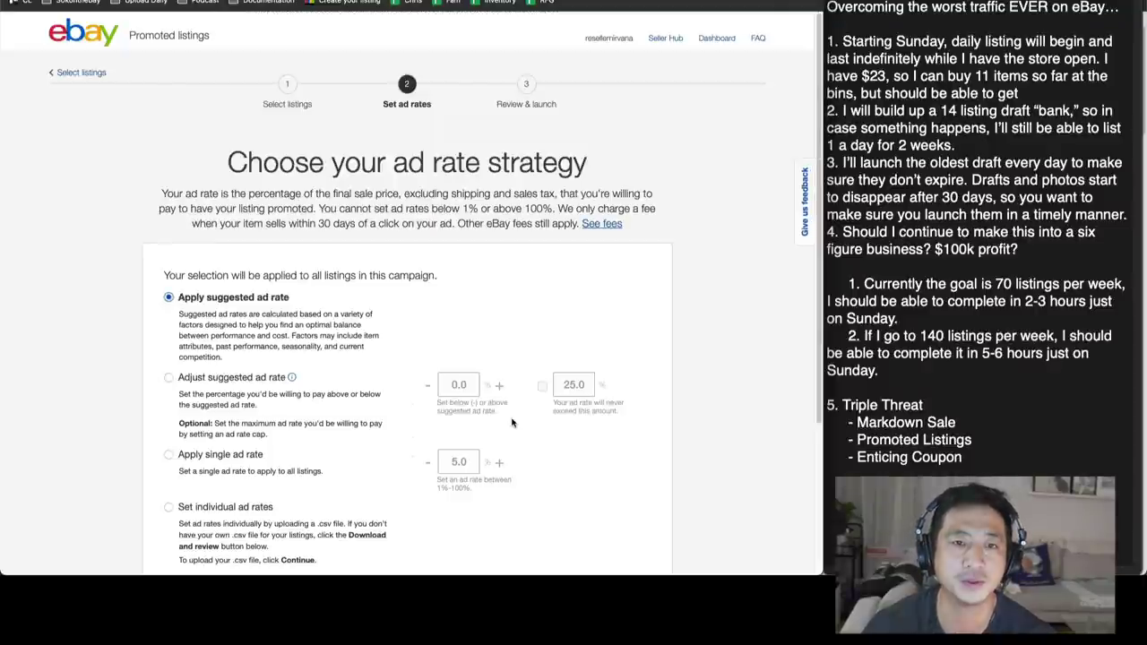
Step: Apply a single ad rate of 1.0% to all listings in the campaign
{"action": "scroll", "coordinate": [358, 403], "scroll_direction": "down", "scroll_amount": 1}
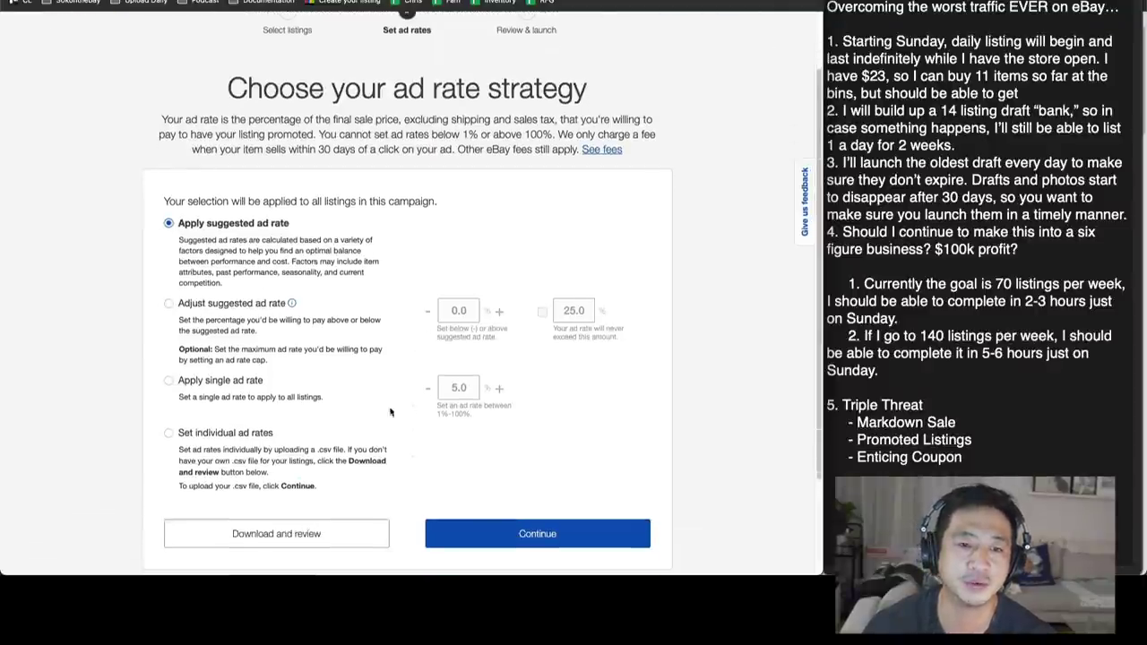
{"action": "left_click", "coordinate": [171, 378]}
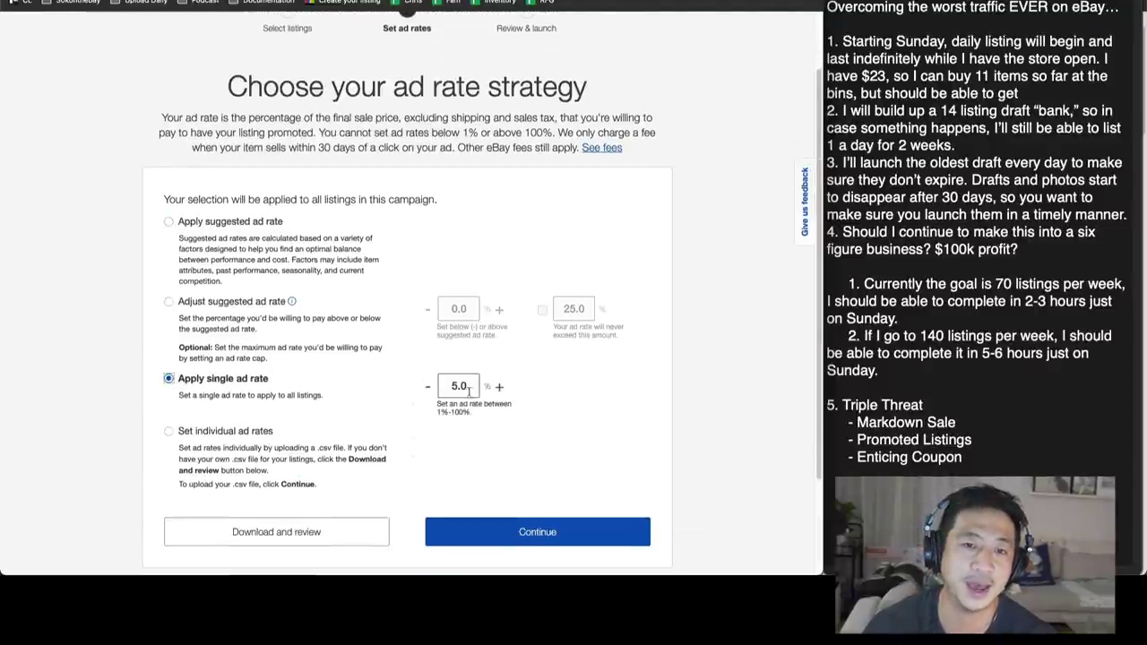
{"action": "left_click_drag", "start_coordinate": [462, 387], "coordinate": [451, 386]}
{"action": "type", "text": "1"}
{"action": "left_click", "coordinate": [520, 447]}
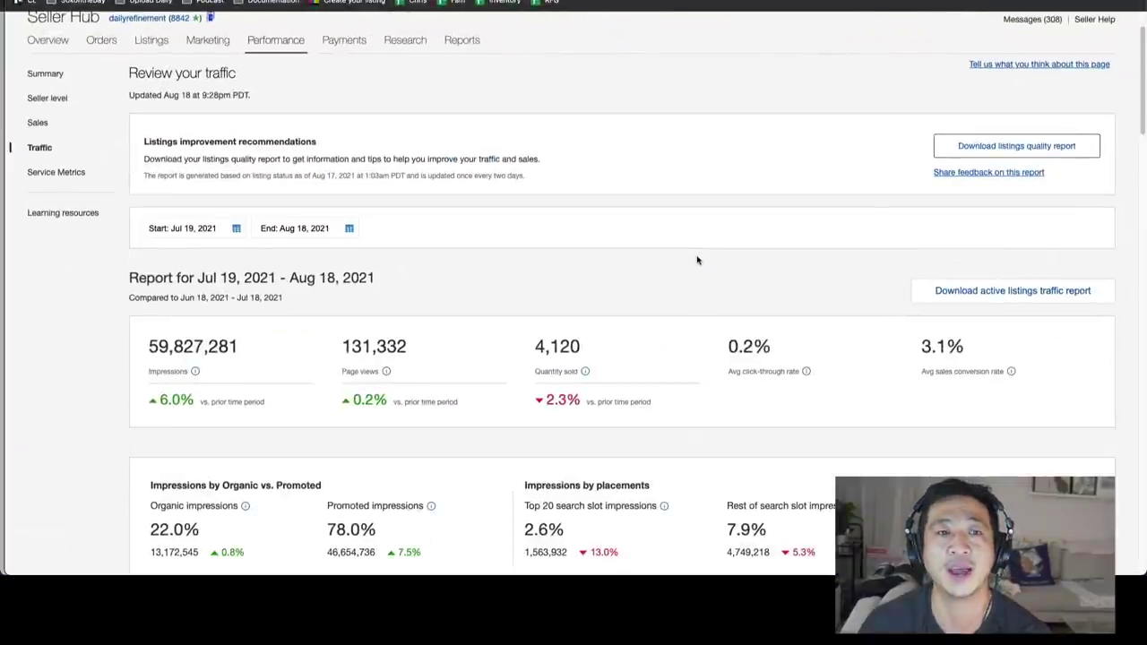
{"action": "scroll", "coordinate": [697, 260], "scroll_direction": "up", "scroll_amount": 1}
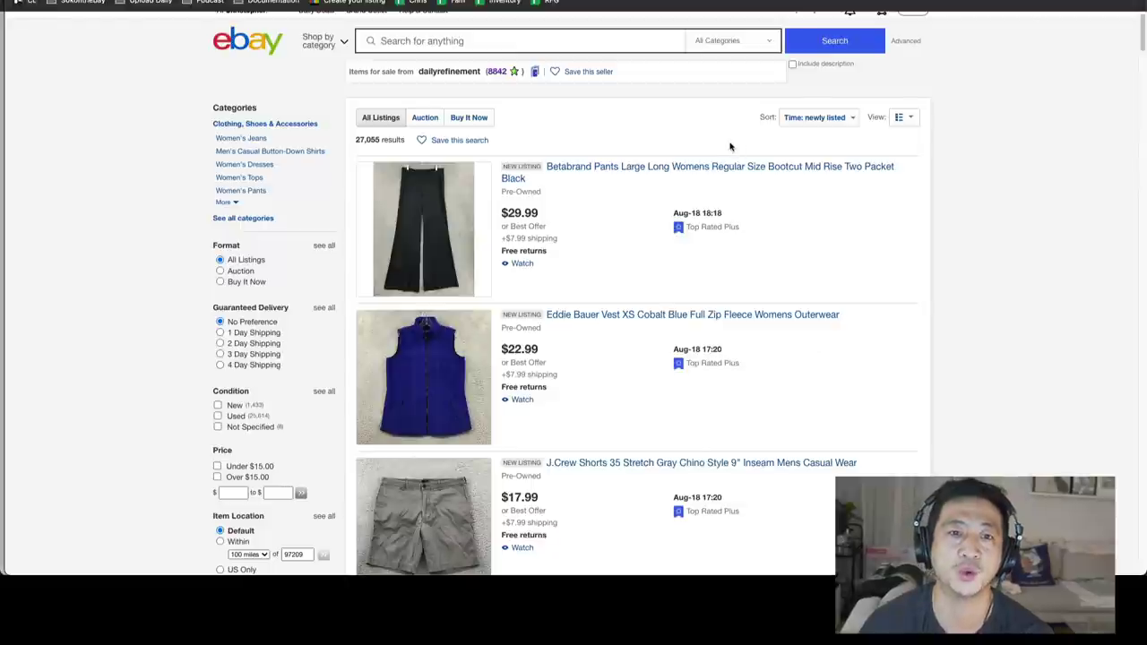
{"action": "scroll", "coordinate": [731, 147], "scroll_direction": "down", "scroll_amount": 3}
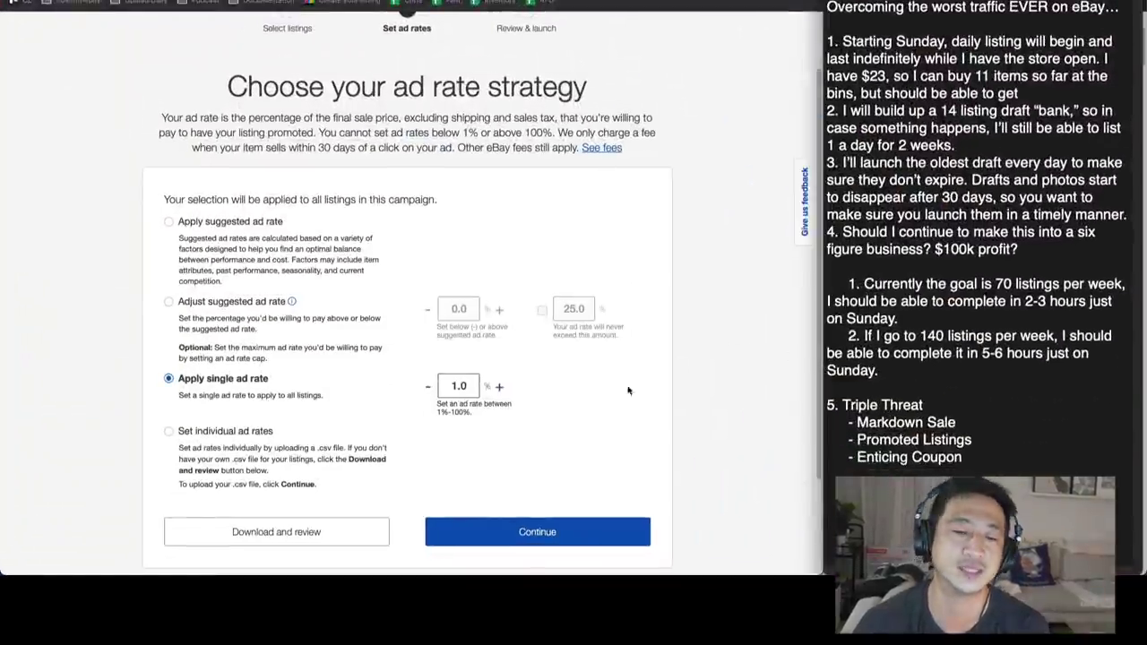
Step: Name the campaign "Campaign #1 For the Win", launch it, and skip the dashboard's guided tour
{"action": "left_click", "coordinate": [502, 530]}
{"action": "double_click", "coordinate": [138, 223]}
{"action": "type", "text": "Campaign"}
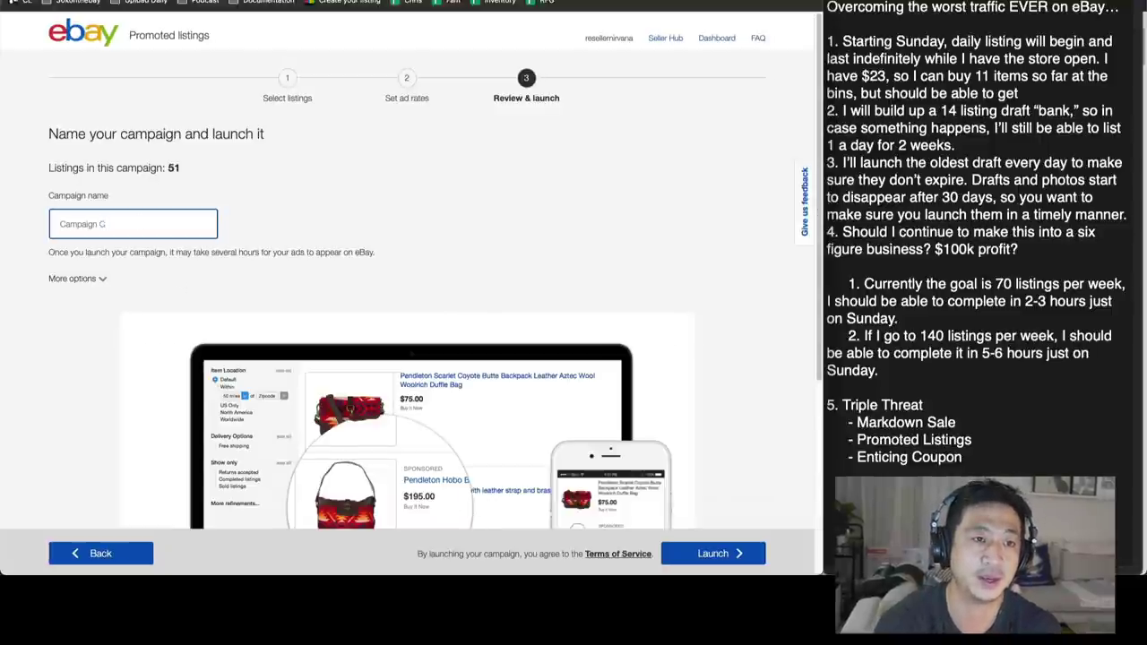
{"action": "type", "text": " #1 For the Win"}
{"action": "scroll", "coordinate": [407, 358], "scroll_direction": "down", "scroll_amount": 3}
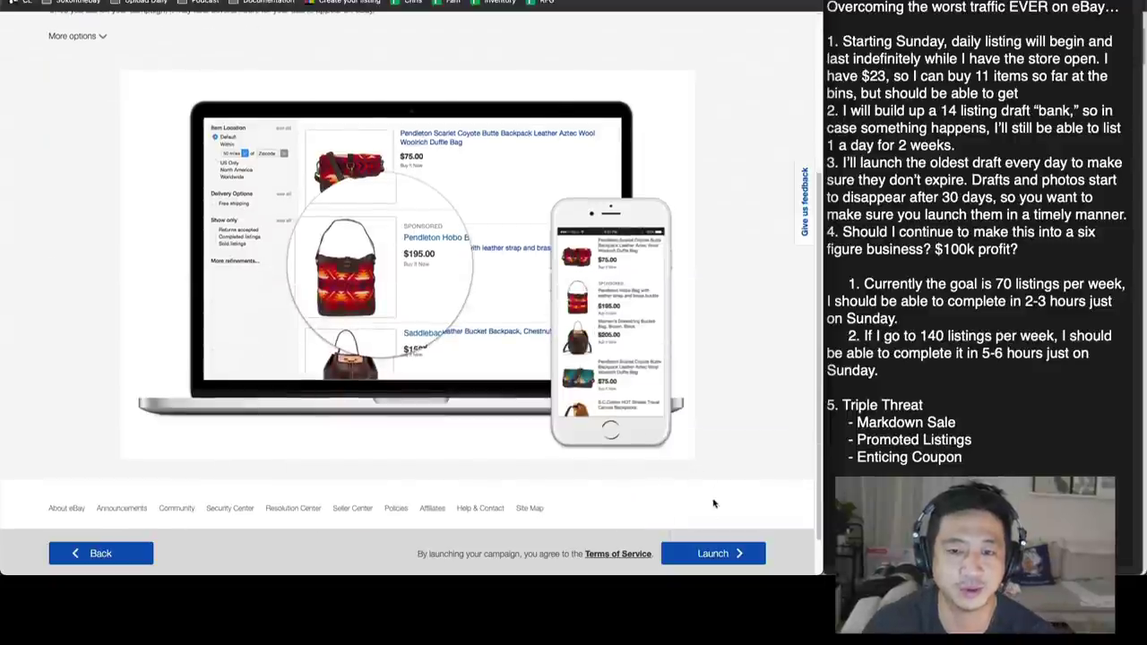
{"action": "left_click", "coordinate": [702, 556]}
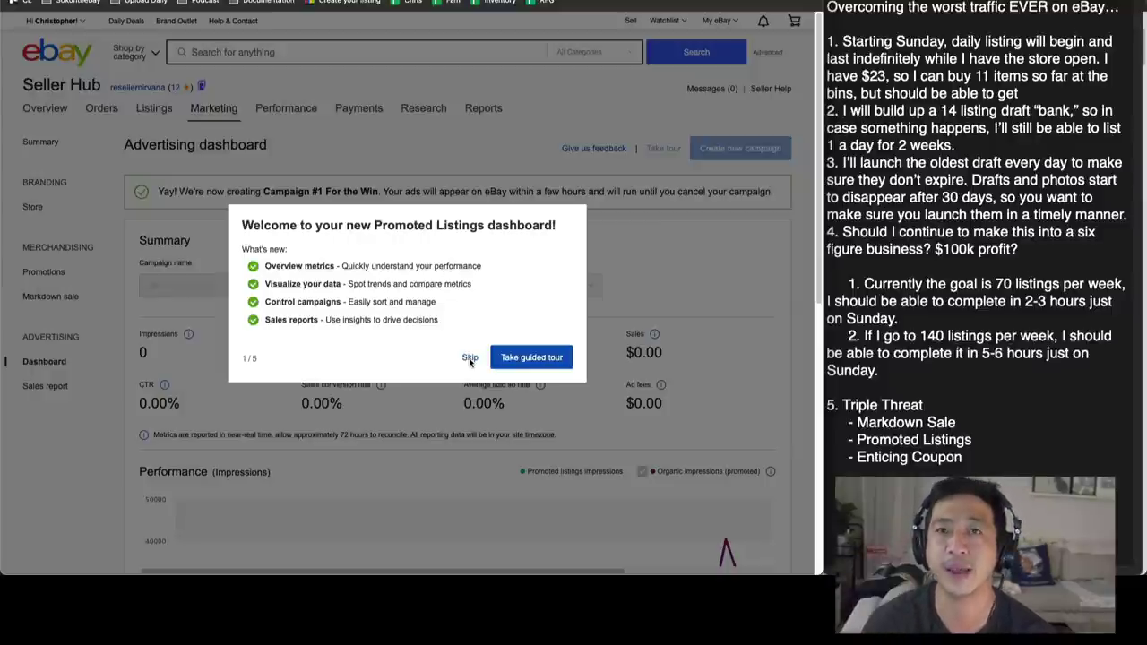
{"action": "left_click", "coordinate": [469, 358]}
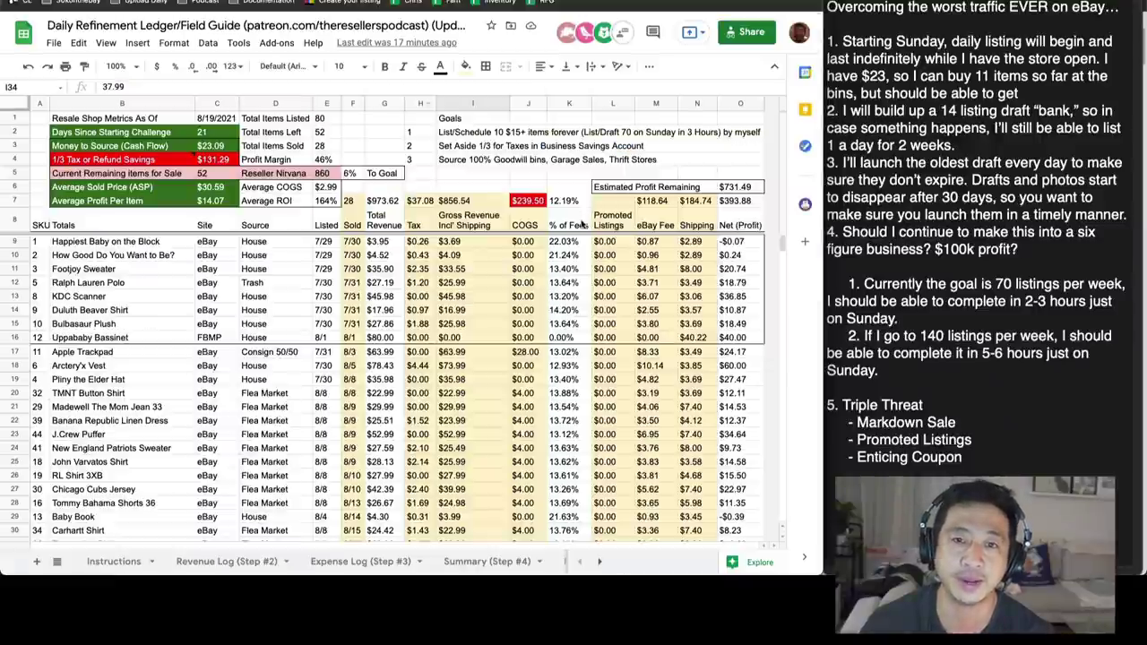
Step: Switch to the Google Sheets ledger and examine its fee percentages and the September eBay store subscription in the expense log
{"action": "left_click", "coordinate": [579, 253]}
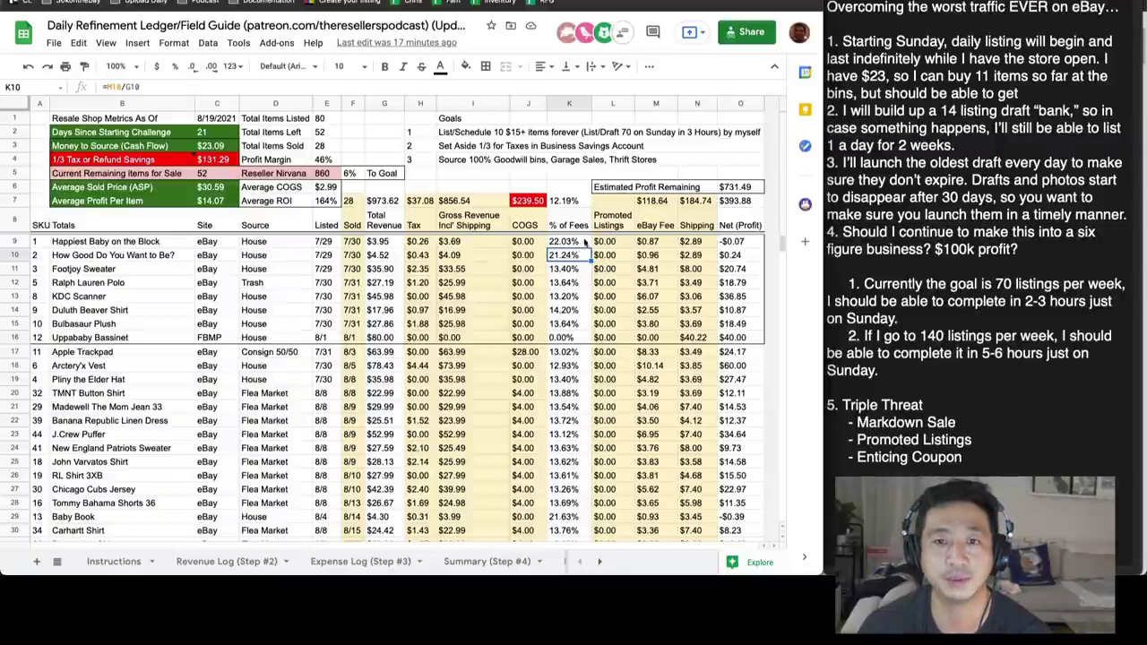
{"action": "left_click", "coordinate": [587, 203]}
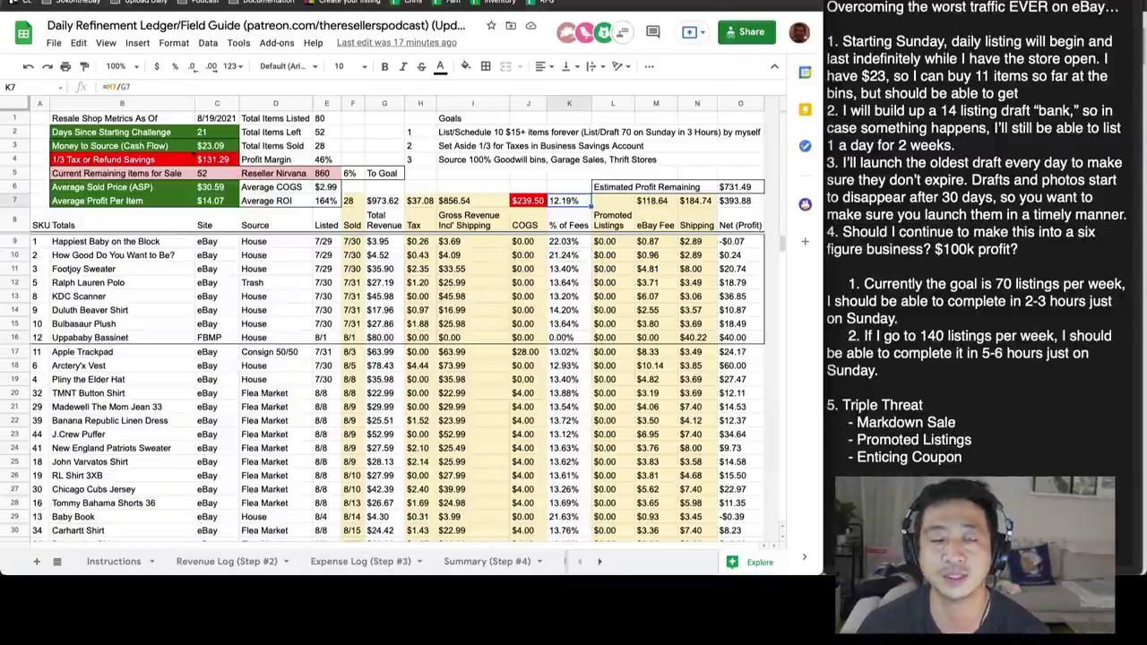
{"action": "key", "text": "ctrl+Tab"}
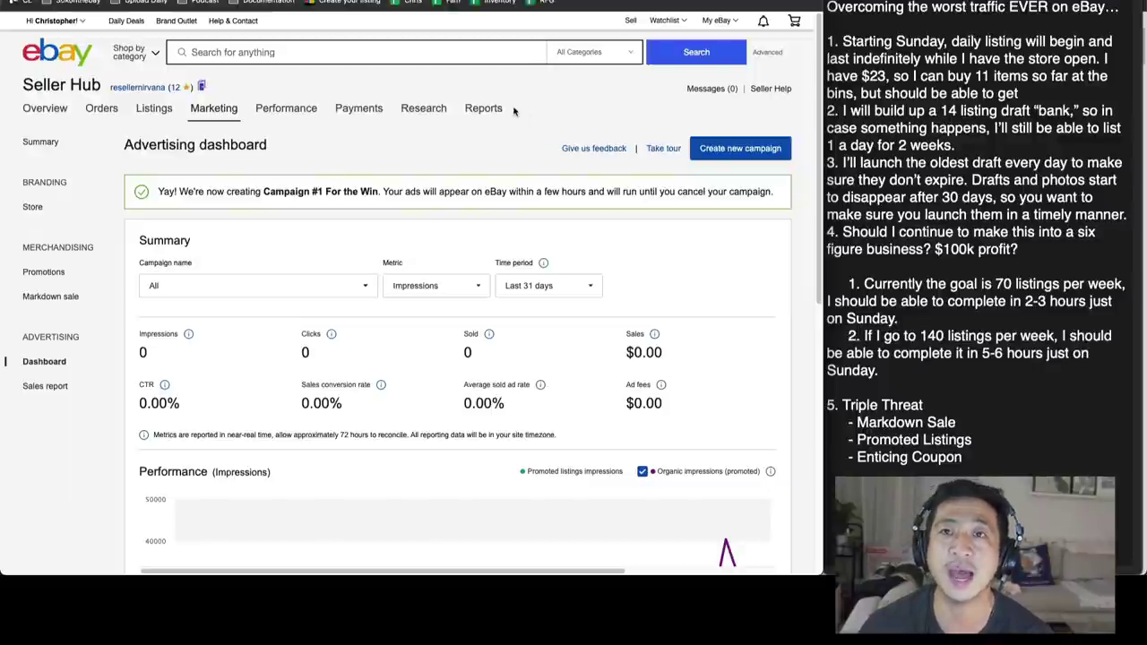
{"action": "mouse_move", "coordinate": [468, 107]}
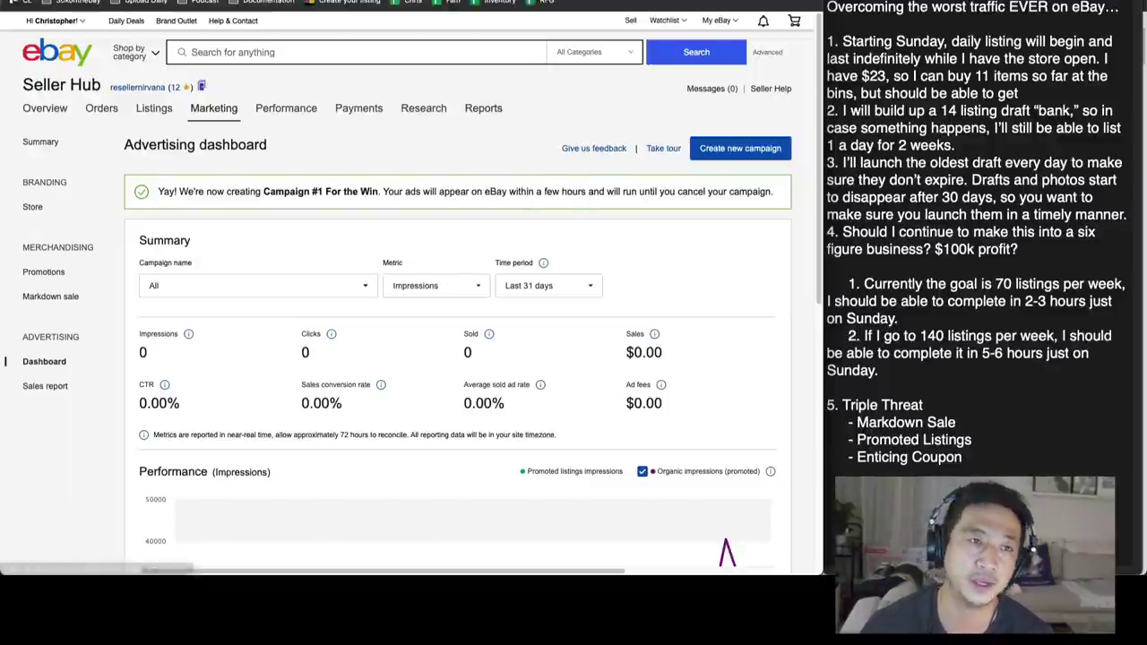
{"action": "key", "text": "ctrl+shift+Tab"}
{"action": "left_click", "coordinate": [387, 555]}
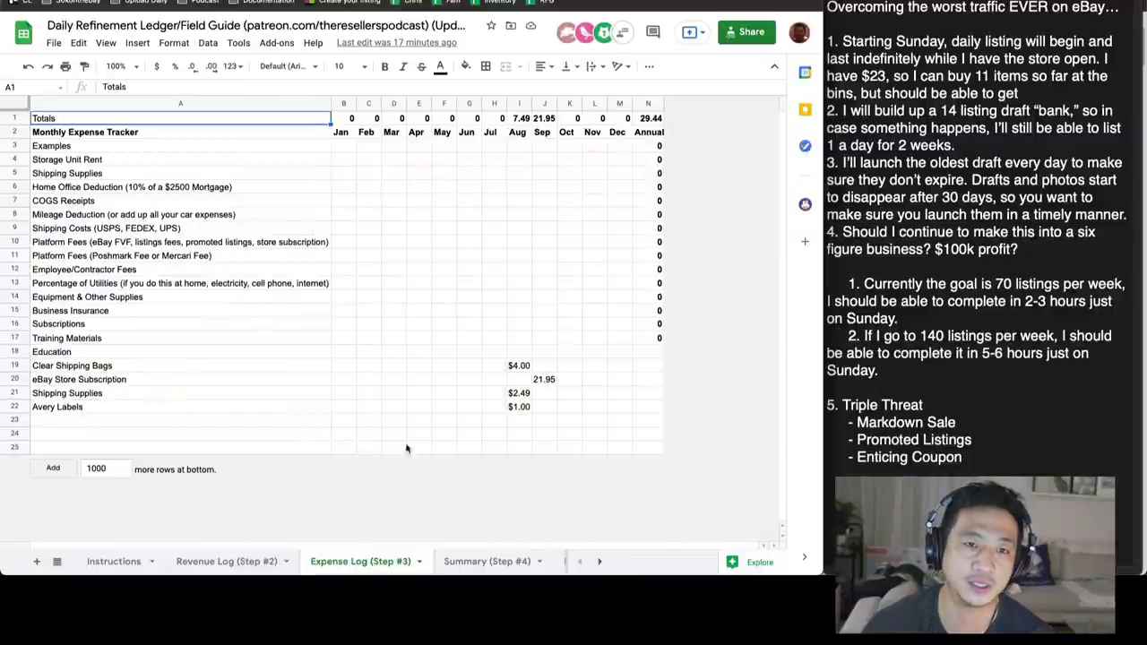
{"action": "left_click", "coordinate": [546, 383]}
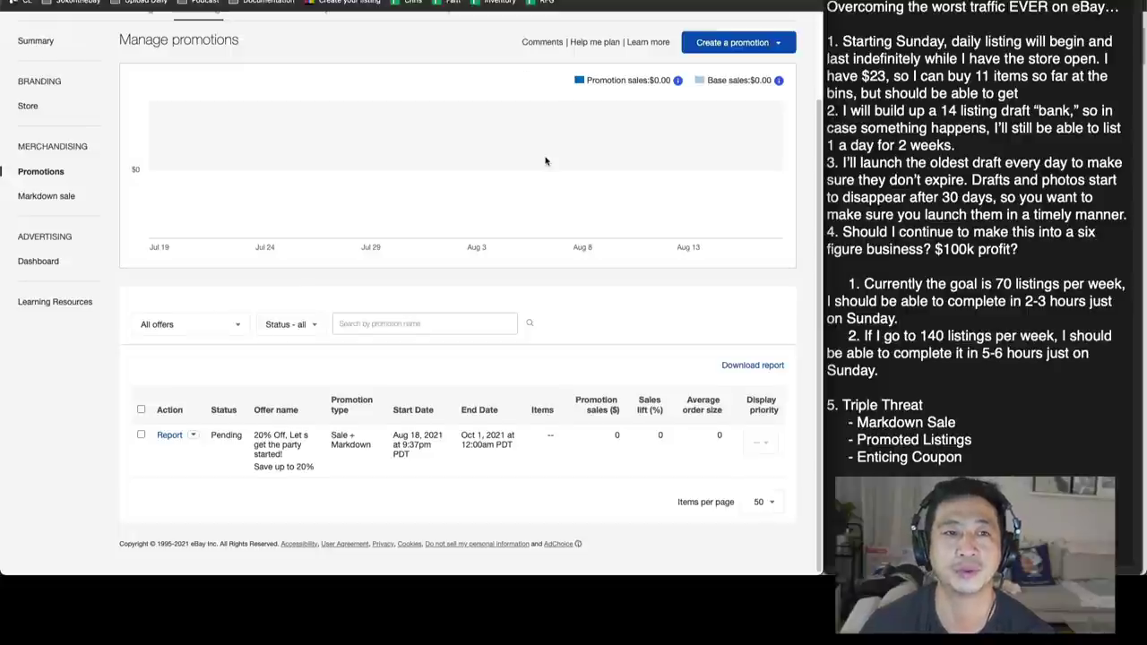
Step: Look through the financial summary and dream store sheets, and examine the tax and fee percentage of sold items in the ResellerNirvana Ledger
{"action": "scroll", "coordinate": [545, 161], "scroll_direction": "up", "scroll_amount": 2}
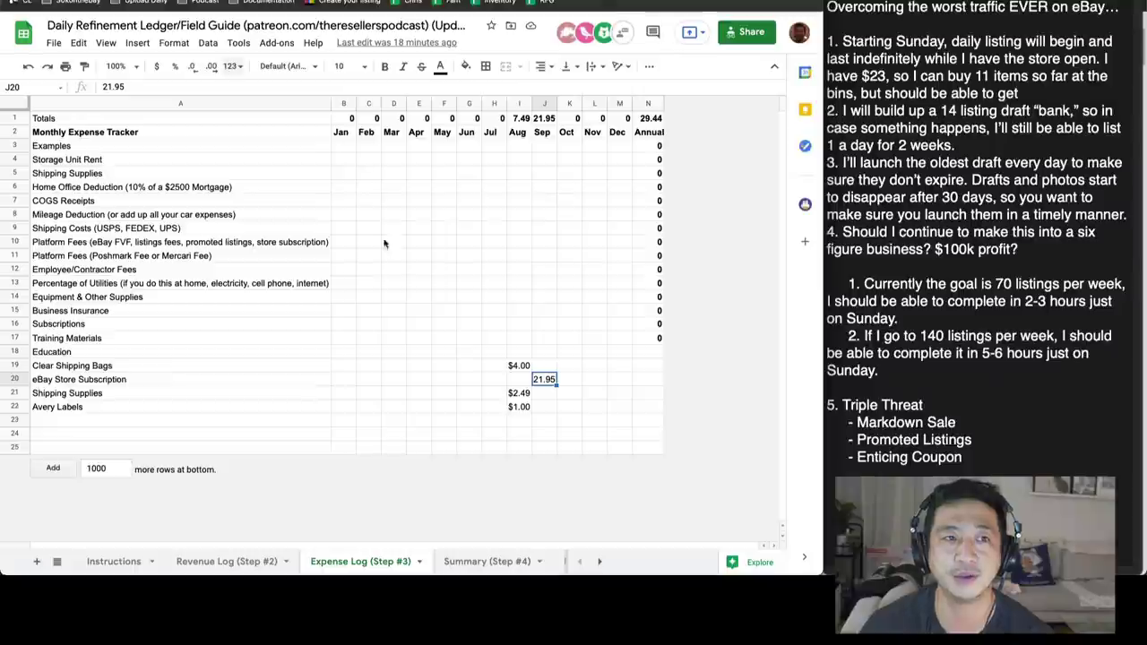
{"action": "left_click", "coordinate": [488, 561]}
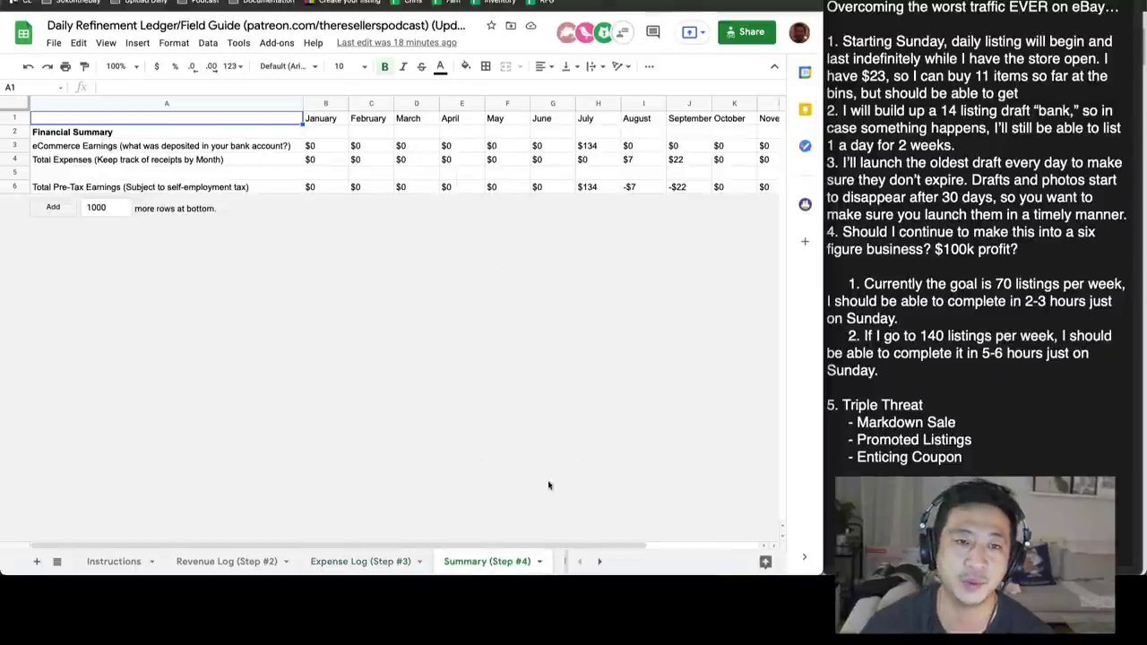
{"action": "left_click", "coordinate": [598, 561]}
{"action": "left_click", "coordinate": [229, 561]}
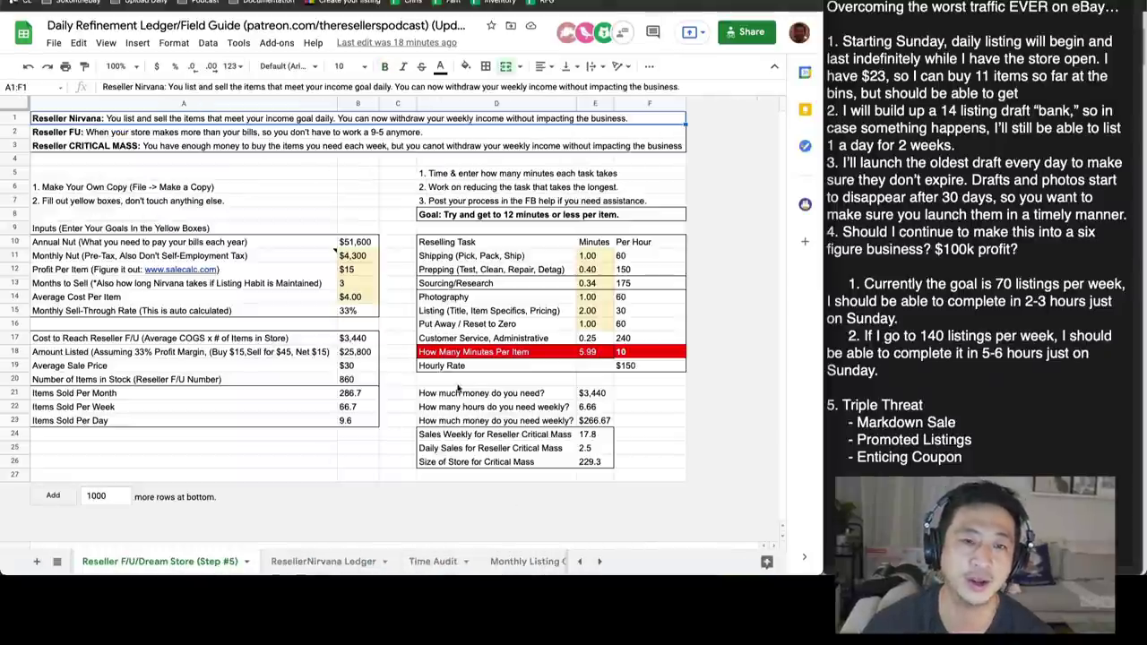
{"action": "left_click", "coordinate": [323, 561]}
{"action": "scroll", "coordinate": [498, 346], "scroll_direction": "down", "scroll_amount": 6}
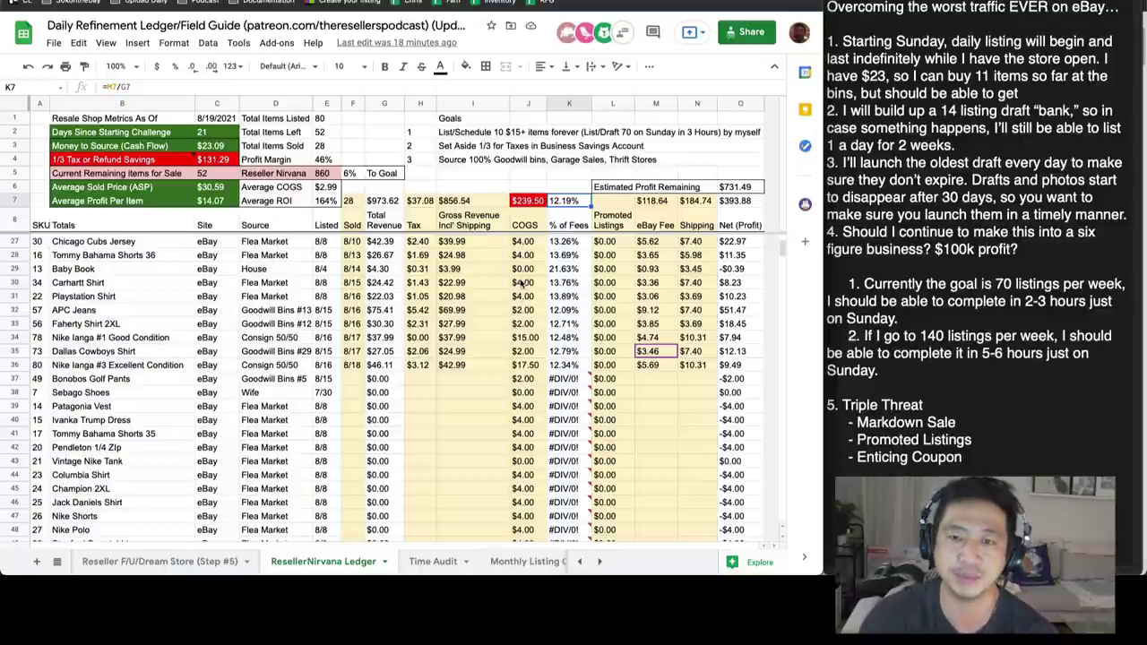
{"action": "left_click", "coordinate": [426, 284]}
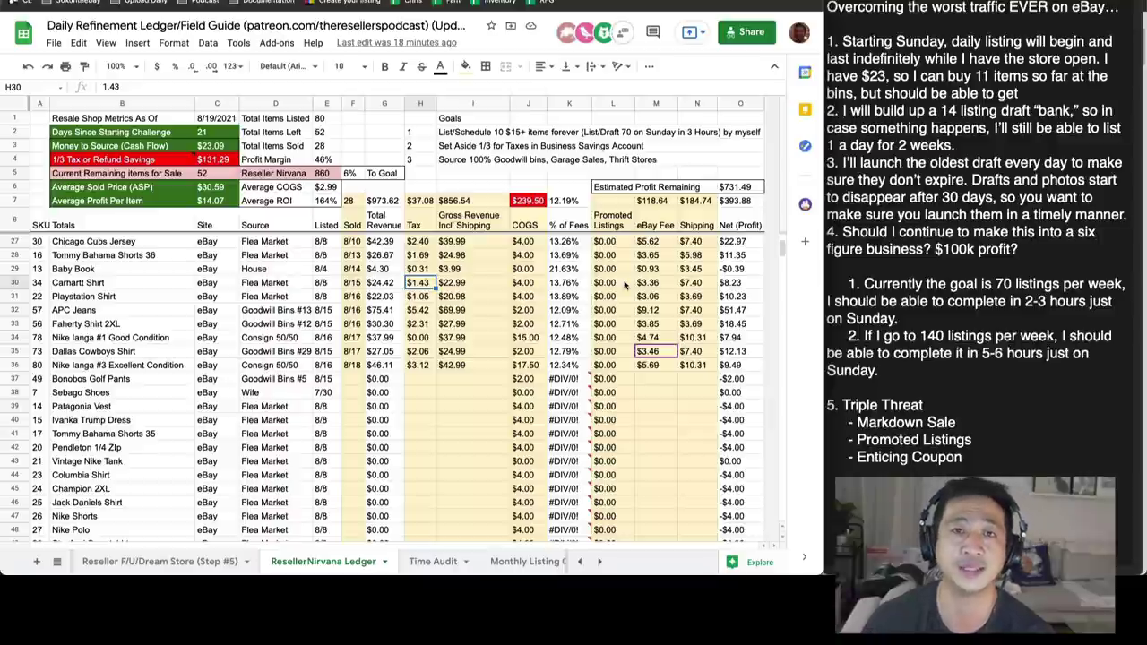
{"action": "left_click", "coordinate": [580, 285]}
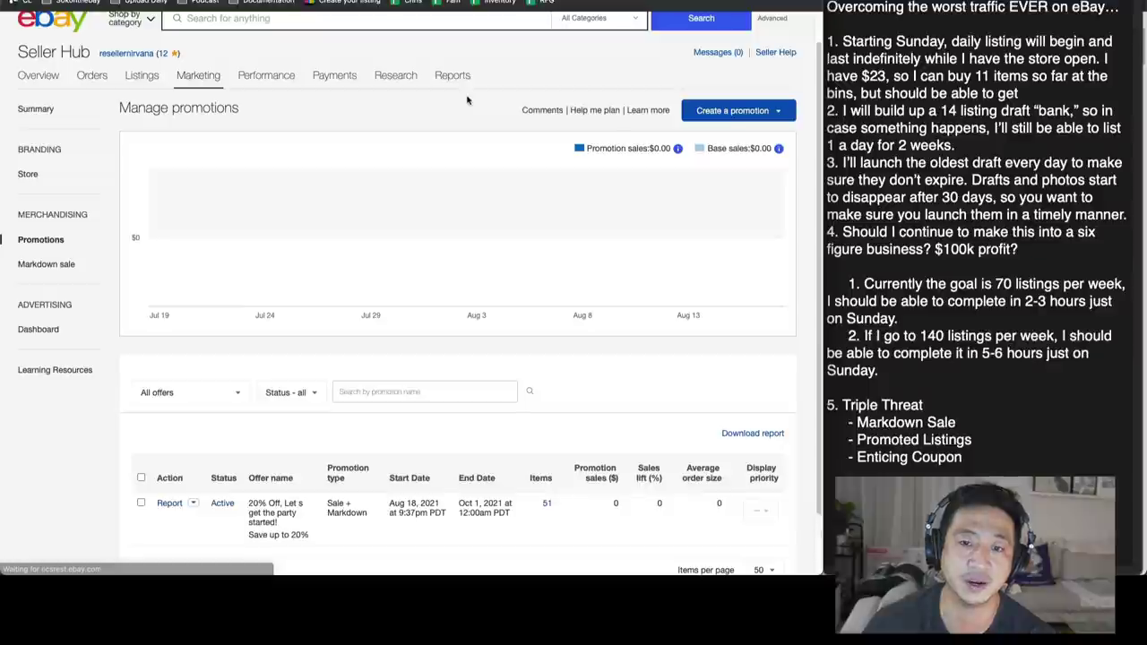
Step: Return to eBay's promotions and start a new coupon with the code RESELLERNIRVANA
{"action": "scroll", "coordinate": [466, 98], "scroll_direction": "down", "scroll_amount": 1}
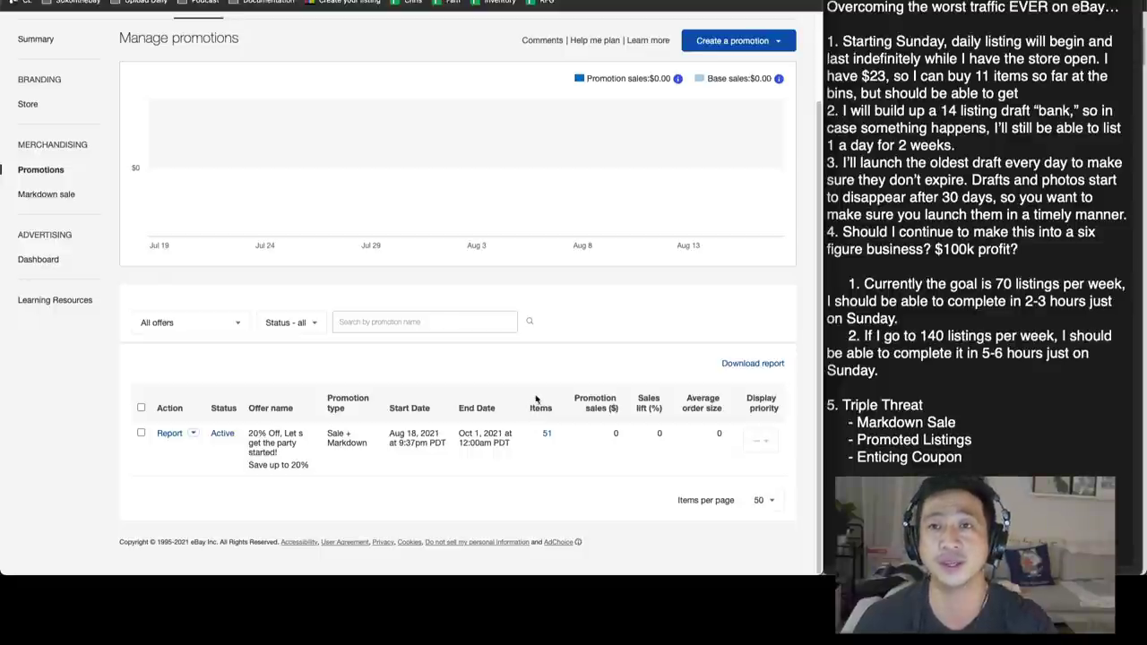
{"action": "scroll", "coordinate": [534, 391], "scroll_direction": "up", "scroll_amount": 2}
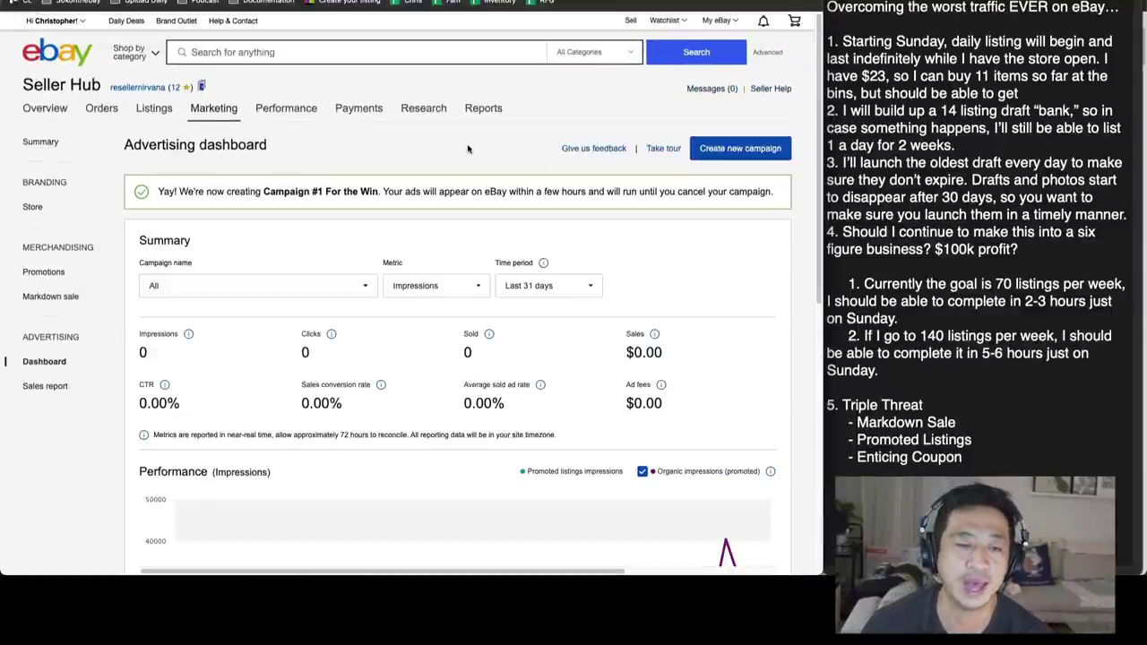
{"action": "scroll", "coordinate": [467, 149], "scroll_direction": "down", "scroll_amount": 5}
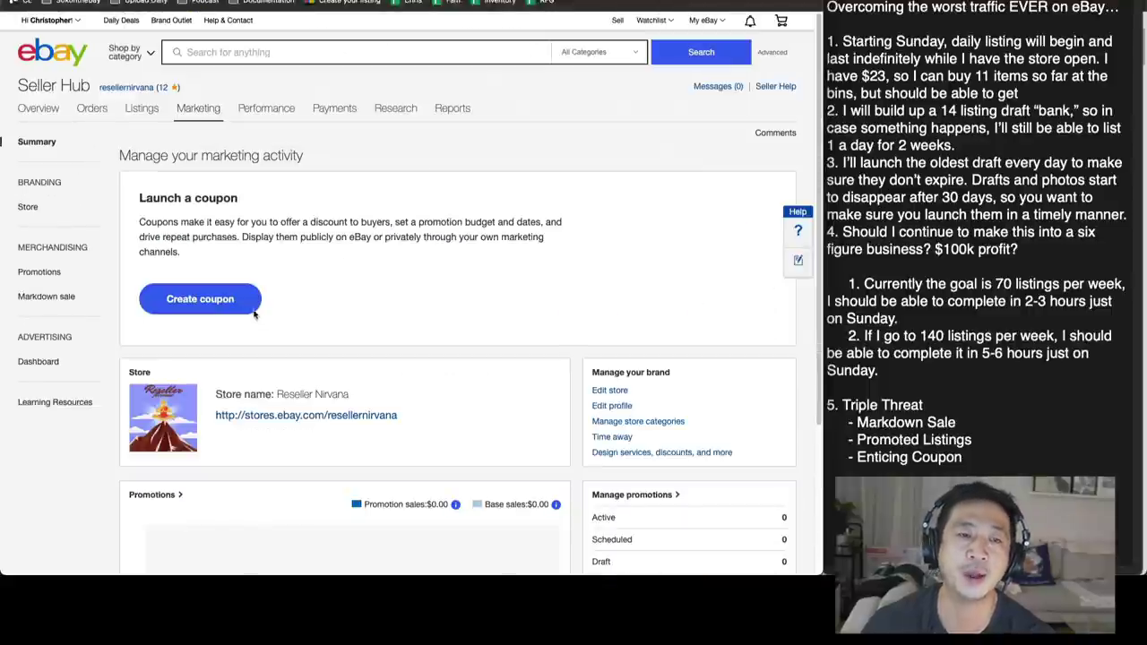
{"action": "left_click", "coordinate": [237, 308]}
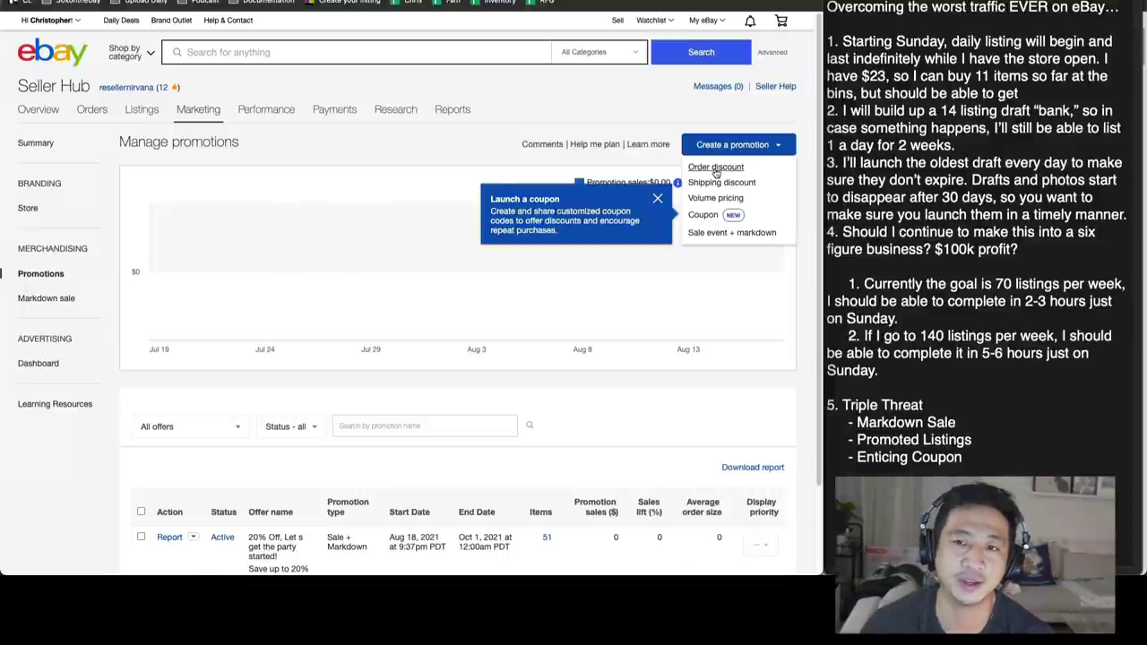
{"action": "left_click", "coordinate": [709, 216]}
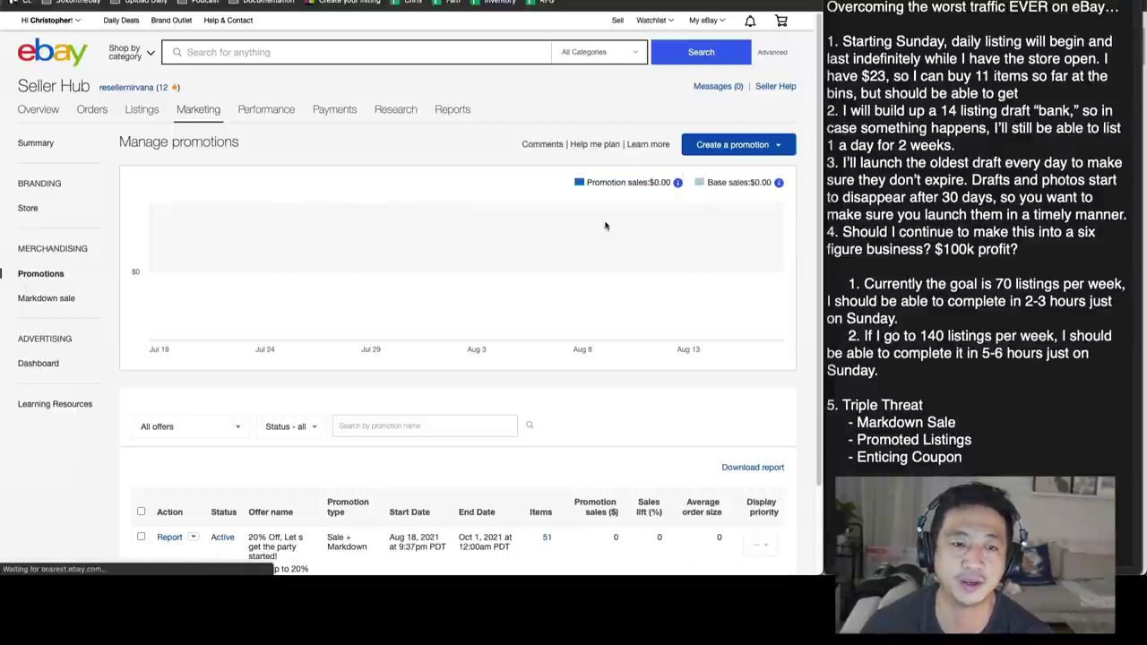
{"action": "left_click", "coordinate": [150, 135]}
{"action": "type", "text": "RESELLERNIRVANA"}
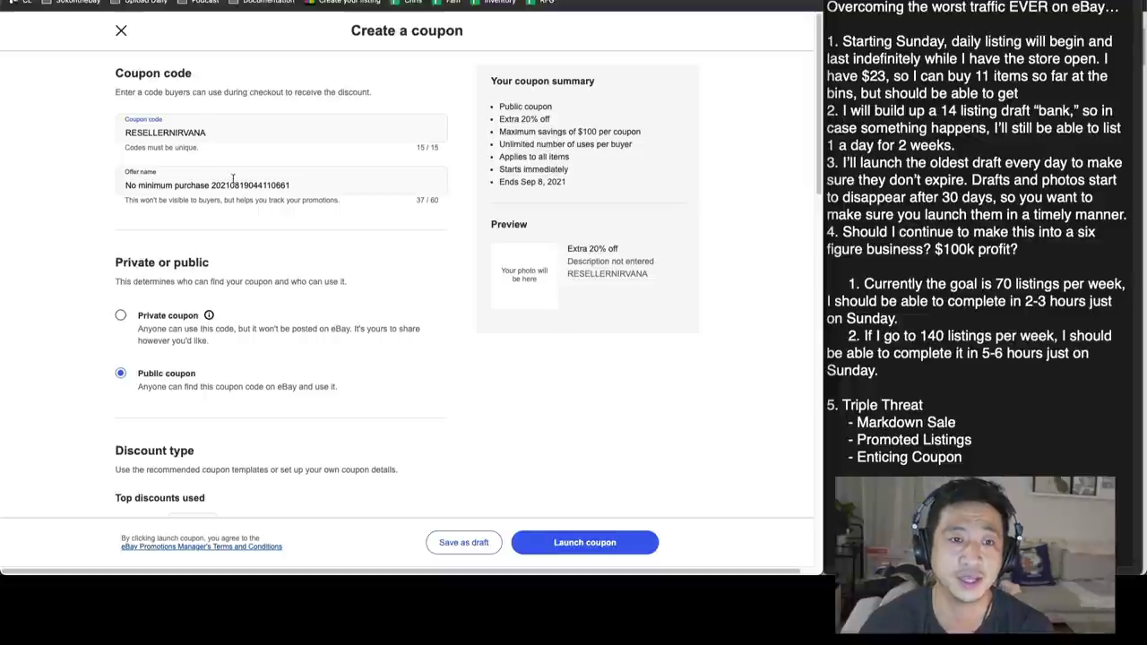
Step: Review the coupon's visibility, discount type and usage limit settings
{"action": "scroll", "coordinate": [220, 374], "scroll_direction": "down", "scroll_amount": 5}
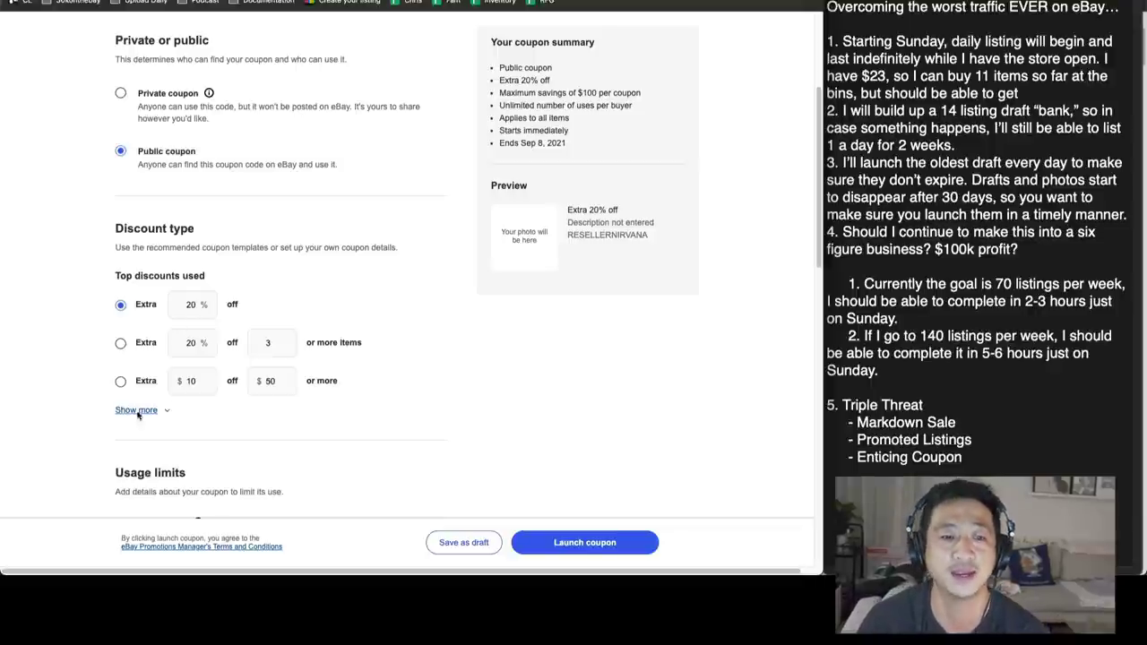
{"action": "scroll", "coordinate": [399, 453], "scroll_direction": "down", "scroll_amount": 3}
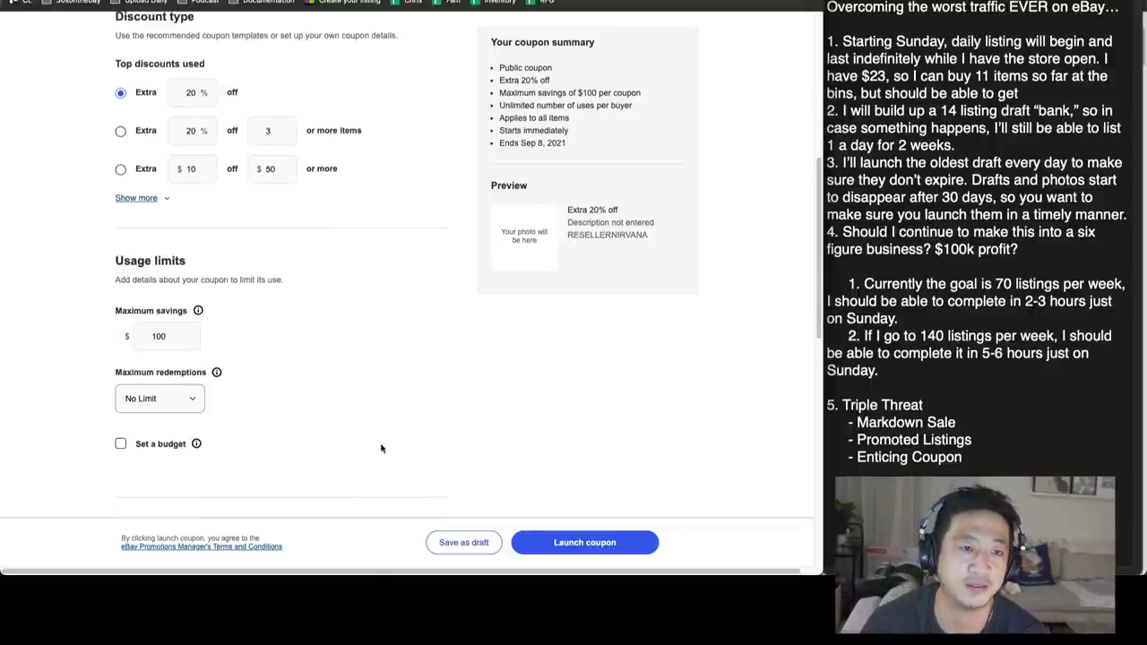
{"action": "scroll", "coordinate": [369, 448], "scroll_direction": "up", "scroll_amount": 5}
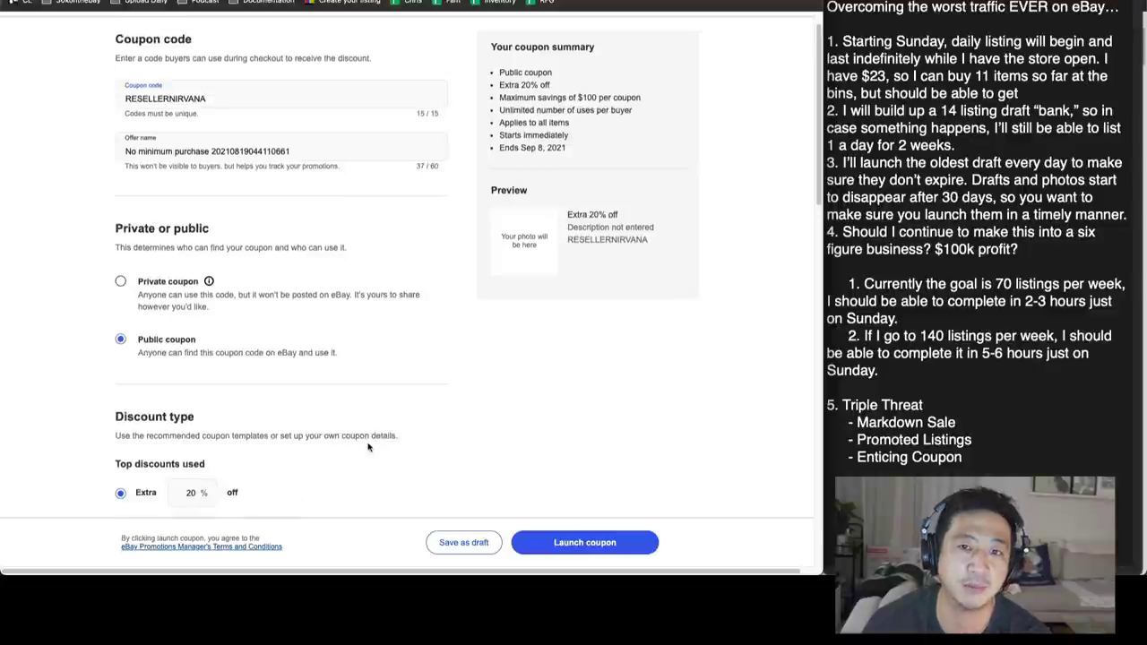
Step: Choose the boat shoe photo as the coupon's image
{"action": "scroll", "coordinate": [370, 446], "scroll_direction": "up", "scroll_amount": 1}
{"action": "scroll", "coordinate": [369, 412], "scroll_direction": "down", "scroll_amount": 12}
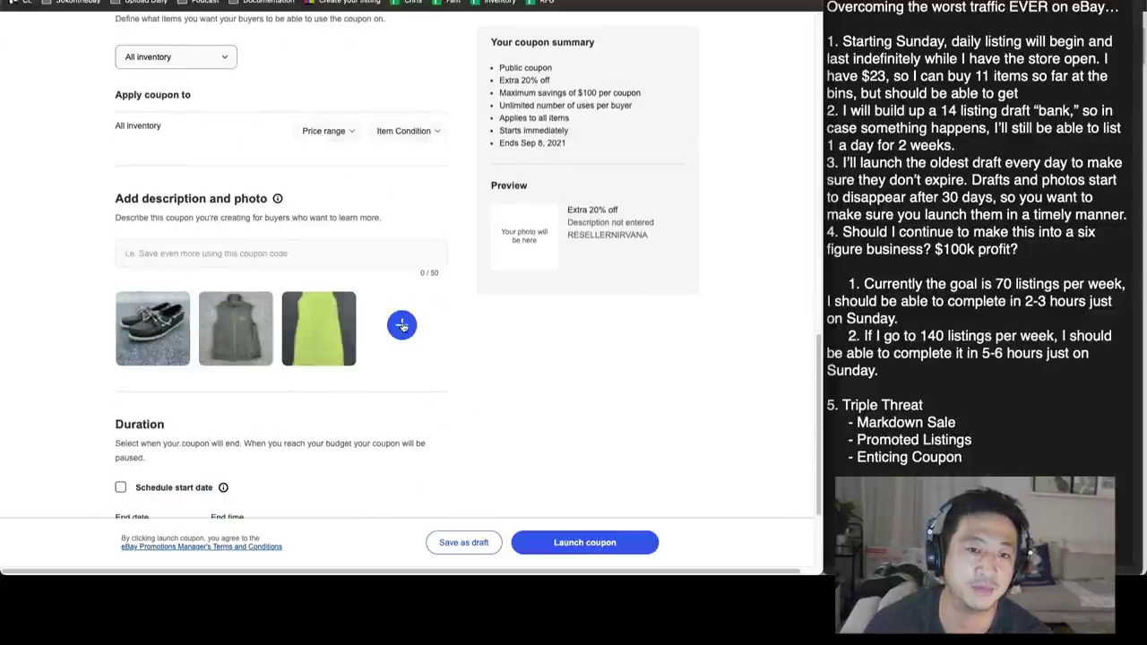
{"action": "left_click", "coordinate": [402, 326]}
{"action": "left_click", "coordinate": [701, 394]}
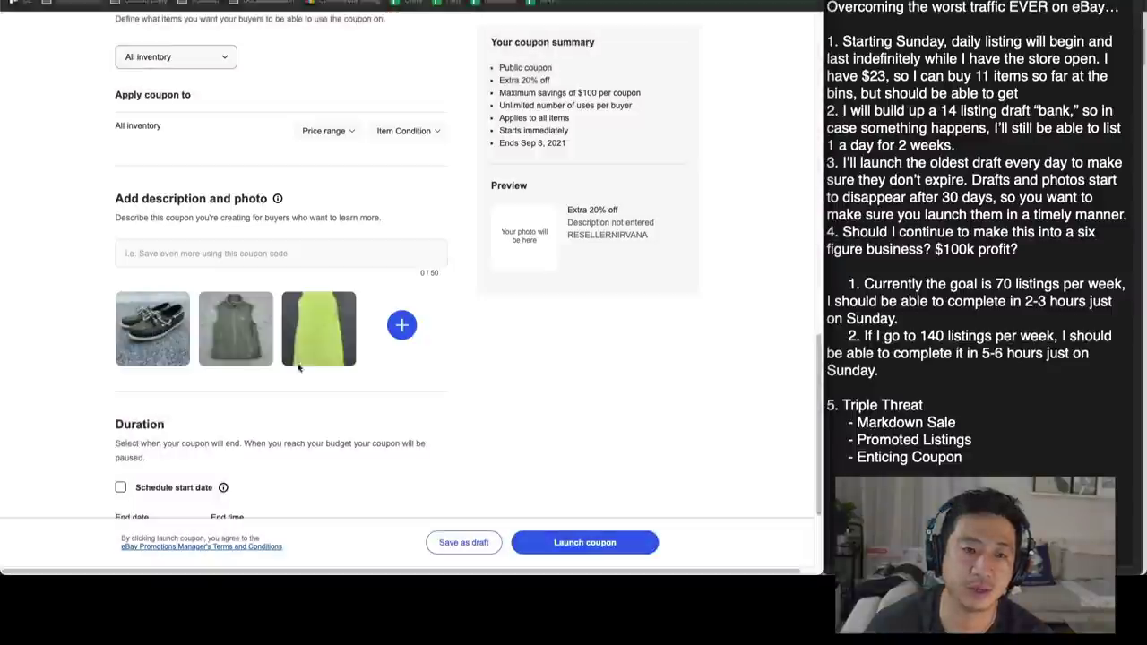
{"action": "left_click", "coordinate": [179, 347]}
Step: Set the coupon's end date to 10/01/2021
{"action": "scroll", "coordinate": [465, 366], "scroll_direction": "down", "scroll_amount": 3}
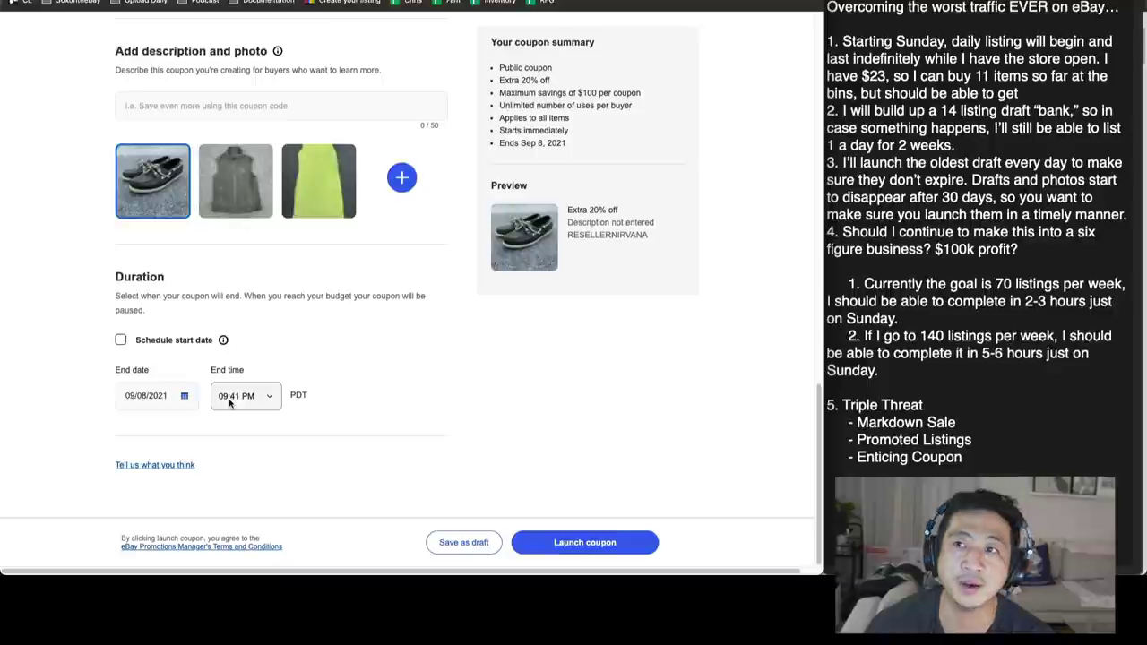
{"action": "left_click", "coordinate": [185, 397]}
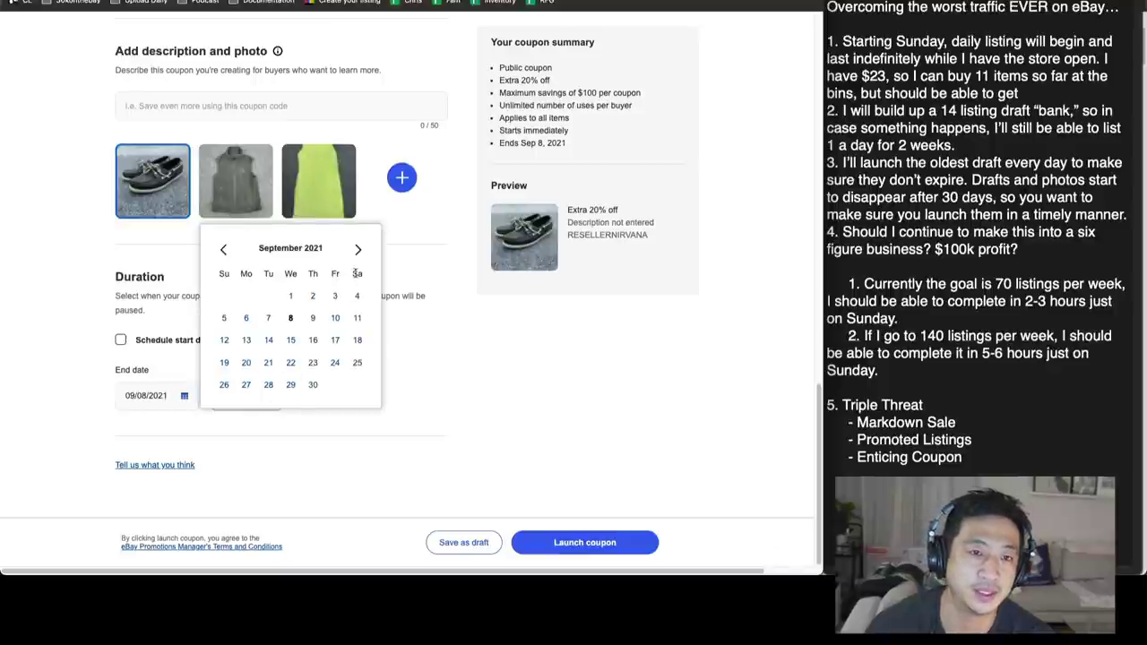
{"action": "left_click", "coordinate": [358, 250]}
{"action": "left_click", "coordinate": [335, 296]}
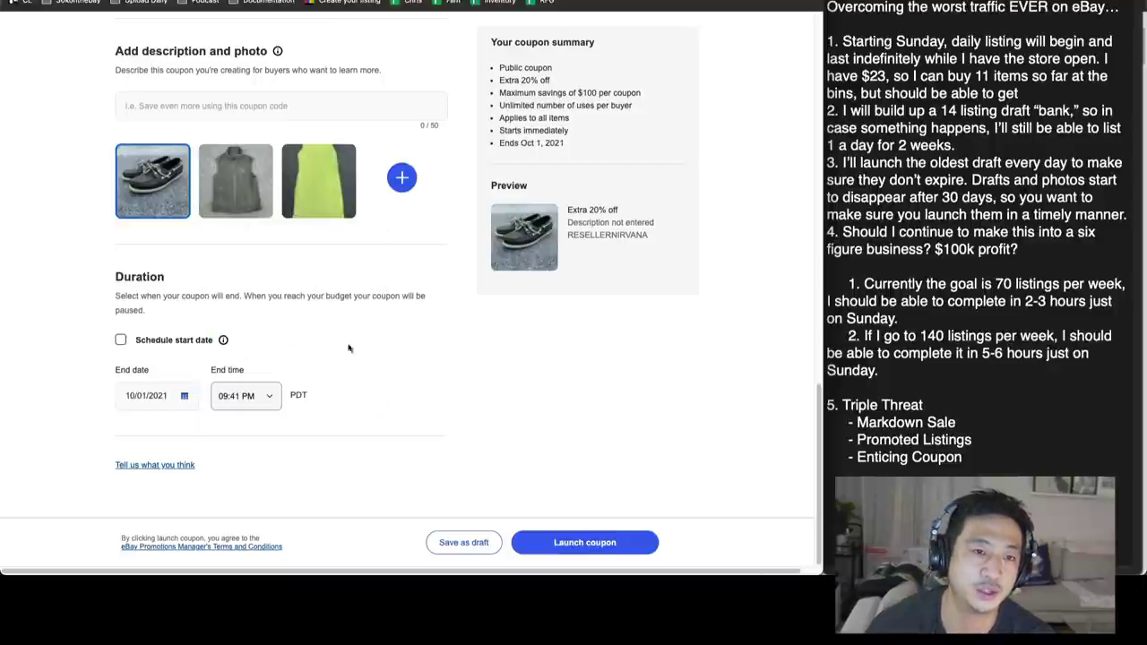
Step: Review the coupon's settings from code to duration and try to launch it without a description
{"action": "scroll", "coordinate": [376, 431], "scroll_direction": "up", "scroll_amount": 15}
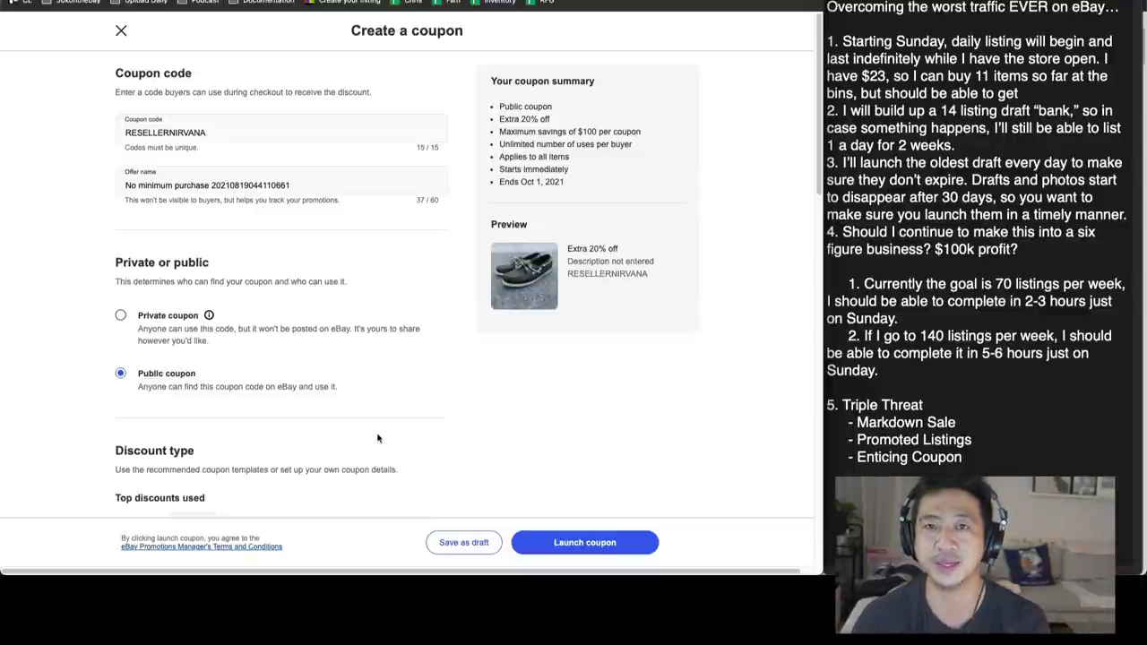
{"action": "scroll", "coordinate": [378, 437], "scroll_direction": "down", "scroll_amount": 15}
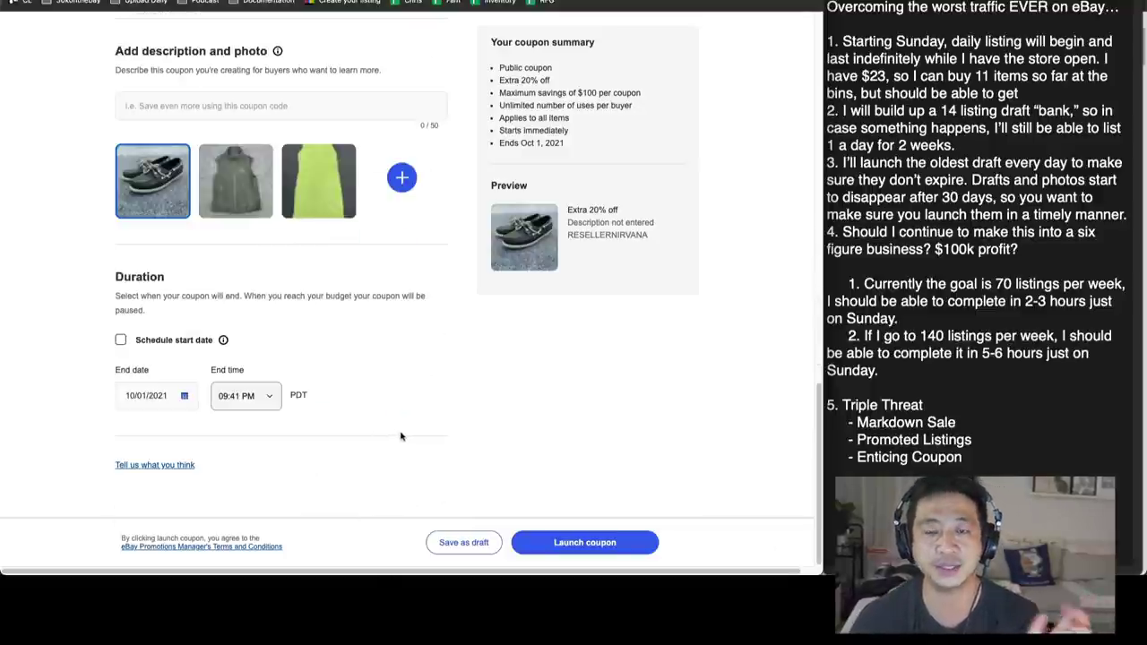
{"action": "scroll", "coordinate": [450, 407], "scroll_direction": "up", "scroll_amount": 15}
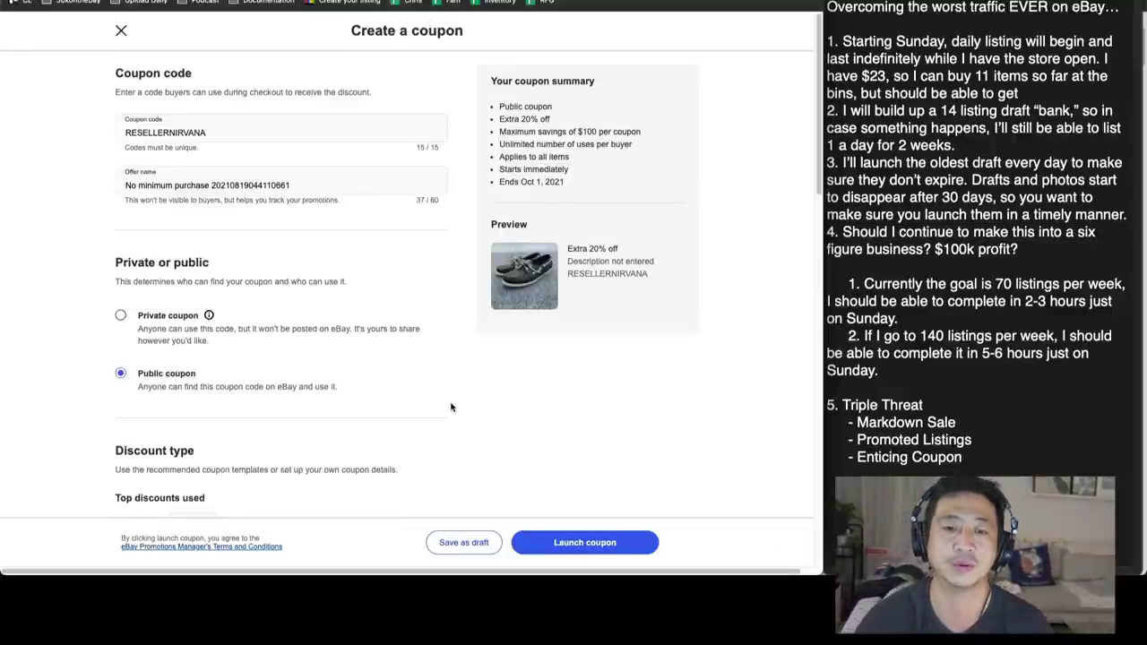
{"action": "scroll", "coordinate": [555, 506], "scroll_direction": "down", "scroll_amount": 3}
{"action": "left_click", "coordinate": [560, 548]}
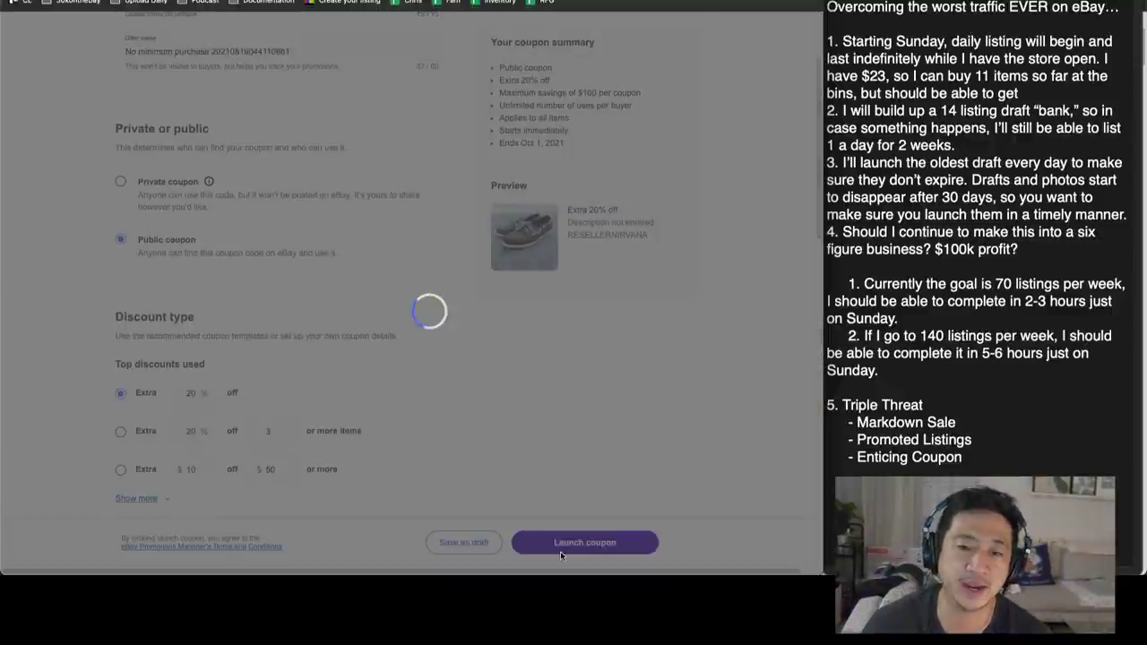
Step: Draft the coupon description "I need MOAR money to start this baby store, help m"
{"action": "scroll", "coordinate": [229, 344], "scroll_direction": "down", "scroll_amount": 10}
{"action": "scroll", "coordinate": [230, 344], "scroll_direction": "down", "scroll_amount": 2}
{"action": "scroll", "coordinate": [238, 194], "scroll_direction": "up", "scroll_amount": 1}
{"action": "left_click", "coordinate": [237, 194]}
{"action": "type", "text": "I need MOAR money"}
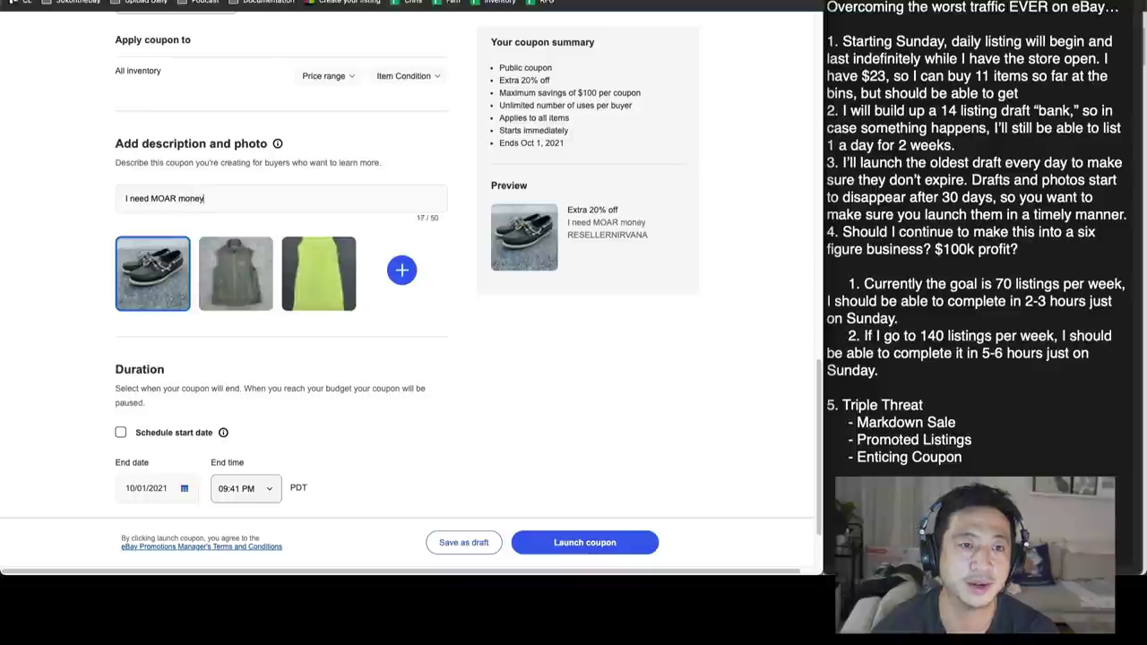
{"action": "type", "text": " to start this baby store, help"}
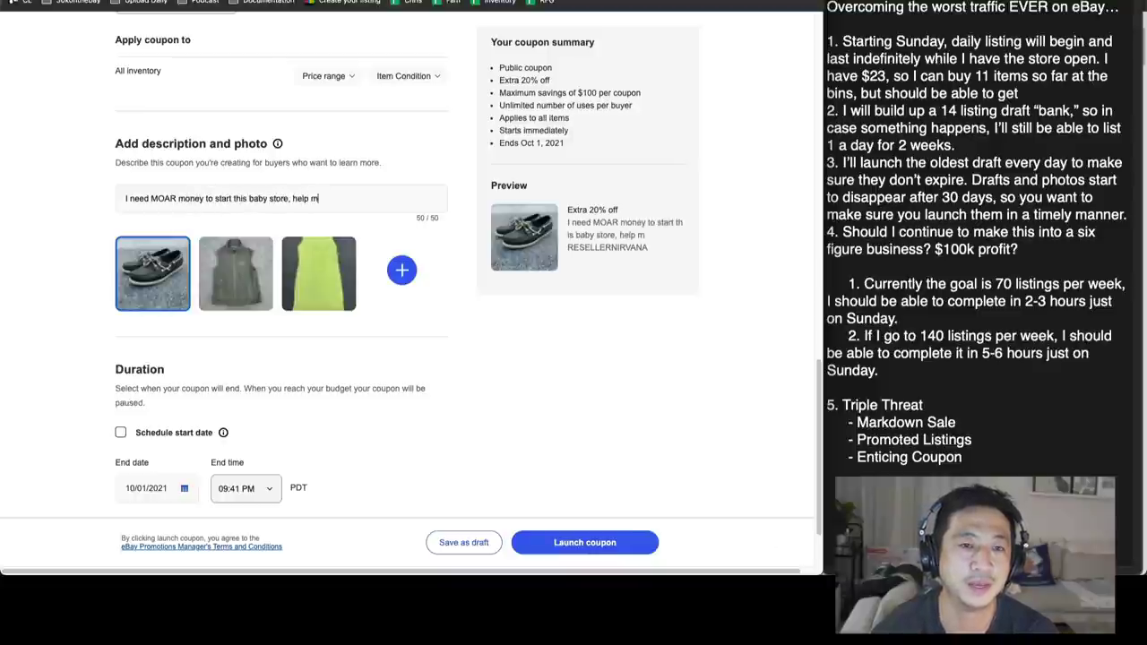
Step: Replace the coupon description with the draft "If you want to win big in life, this store has"
{"action": "key", "text": "ctrl+a"}
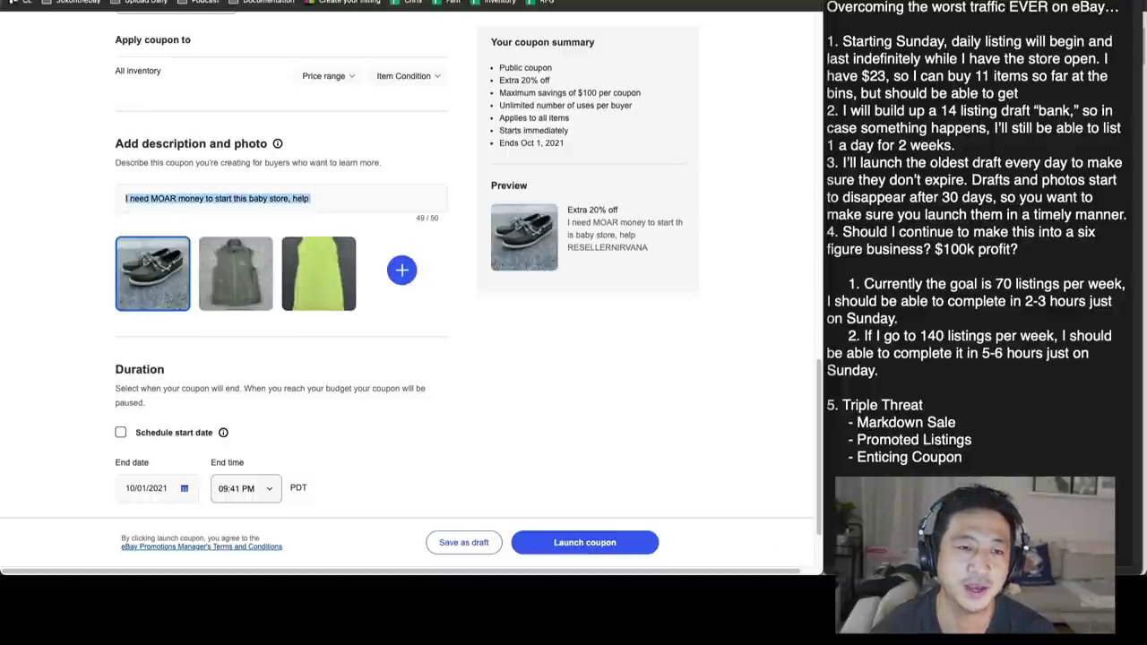
{"action": "type", "text": "If you want to win"}
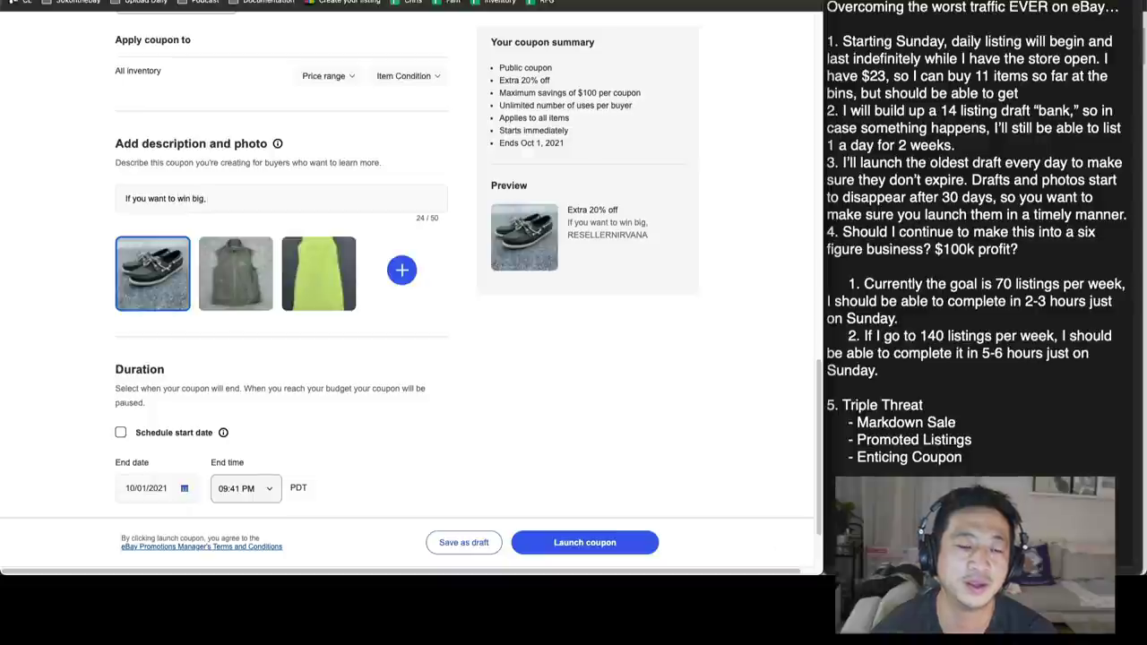
{"action": "type", "text": " bigin I"}
{"action": "type", "text": "life, this "}
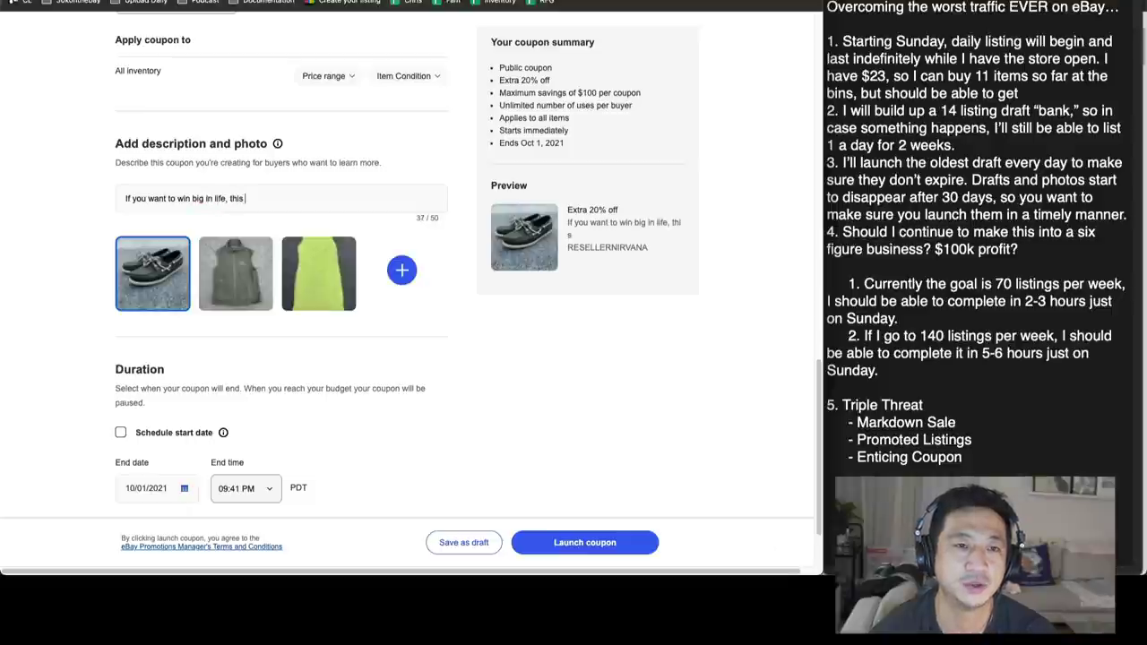
{"action": "type", "text": "store has mag"}
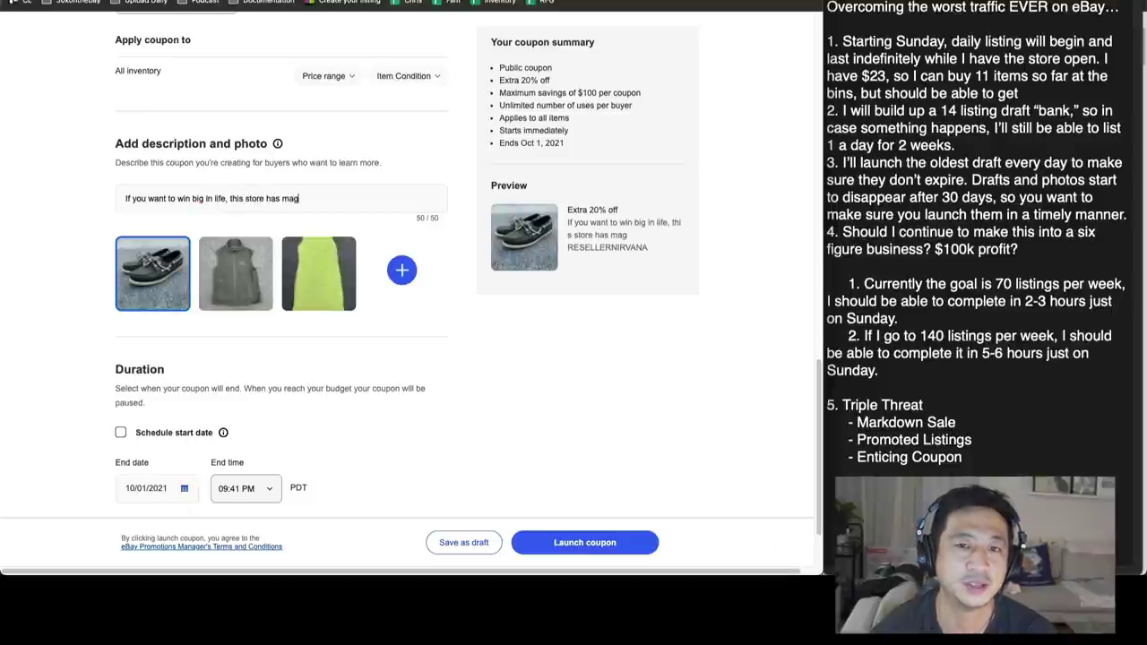
{"action": "key", "text": "BackSpace"}
{"action": "key", "text": "BackSpace"}
Step: Reword the coupon description as "This sale is amazing. Please take advantage! TY!"
{"action": "key", "text": "ctrl+a"}
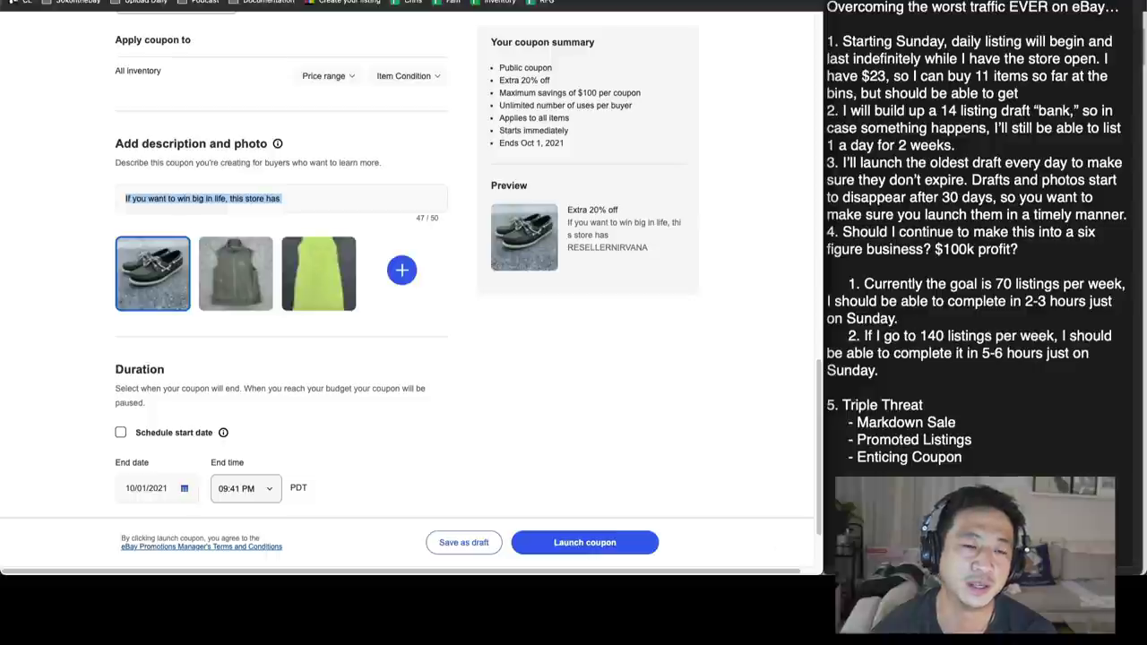
{"action": "type", "text": "This sale is"}
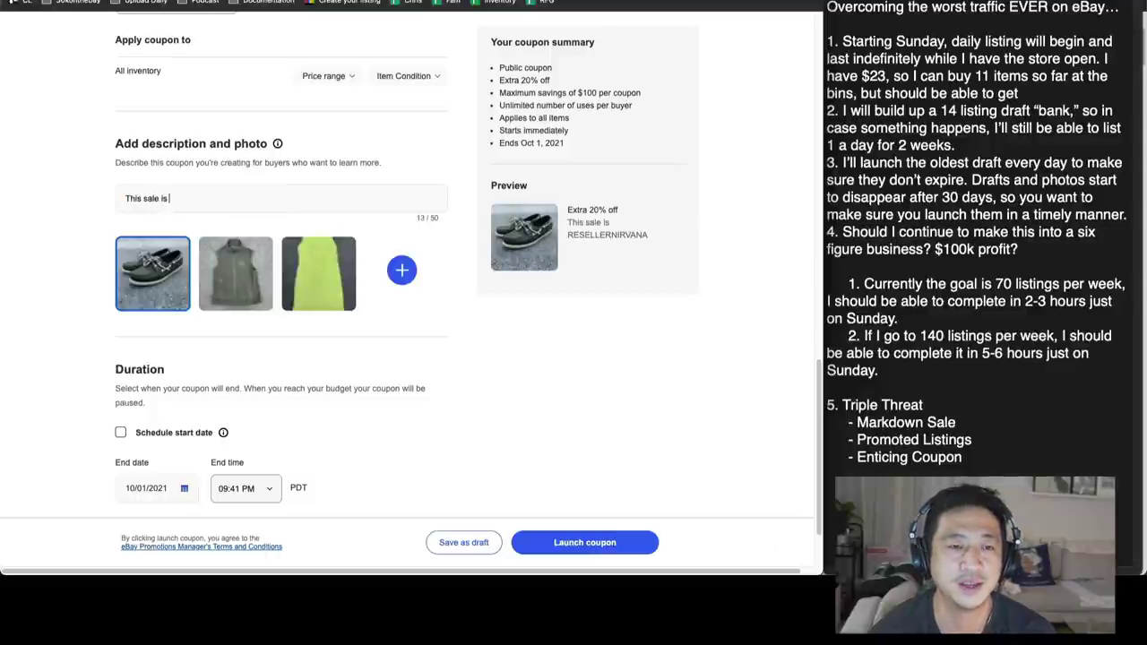
{"action": "type", "text": " amazing. Please Take Advantage!"}
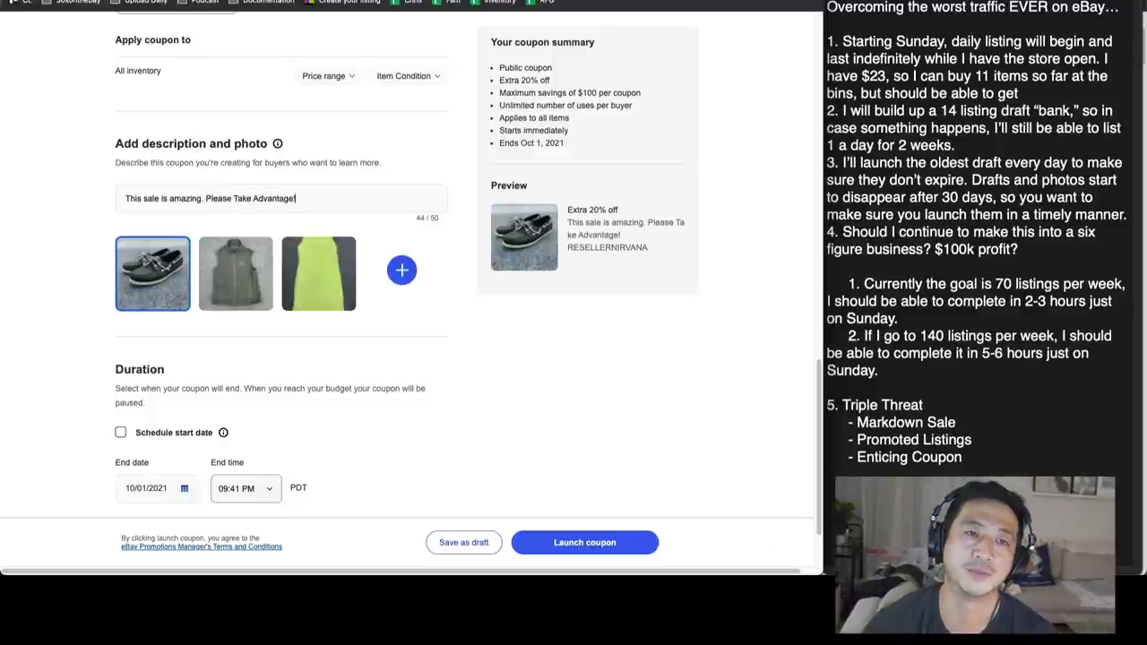
{"action": "left_click", "coordinate": [233, 199]}
{"action": "key", "text": "Delete"}
{"action": "type", "text": "t"}
{"action": "left_click", "coordinate": [252, 198]}
{"action": "key", "text": "Delete"}
{"action": "type", "text": "age! T"}
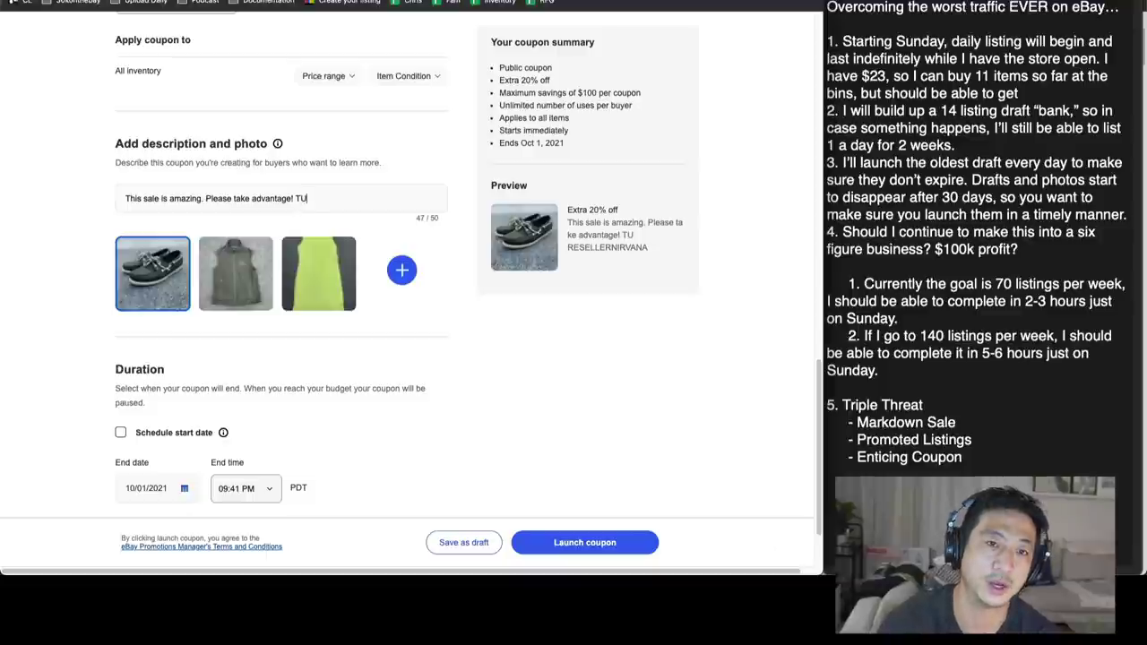
{"action": "type", "text": "Y!"}
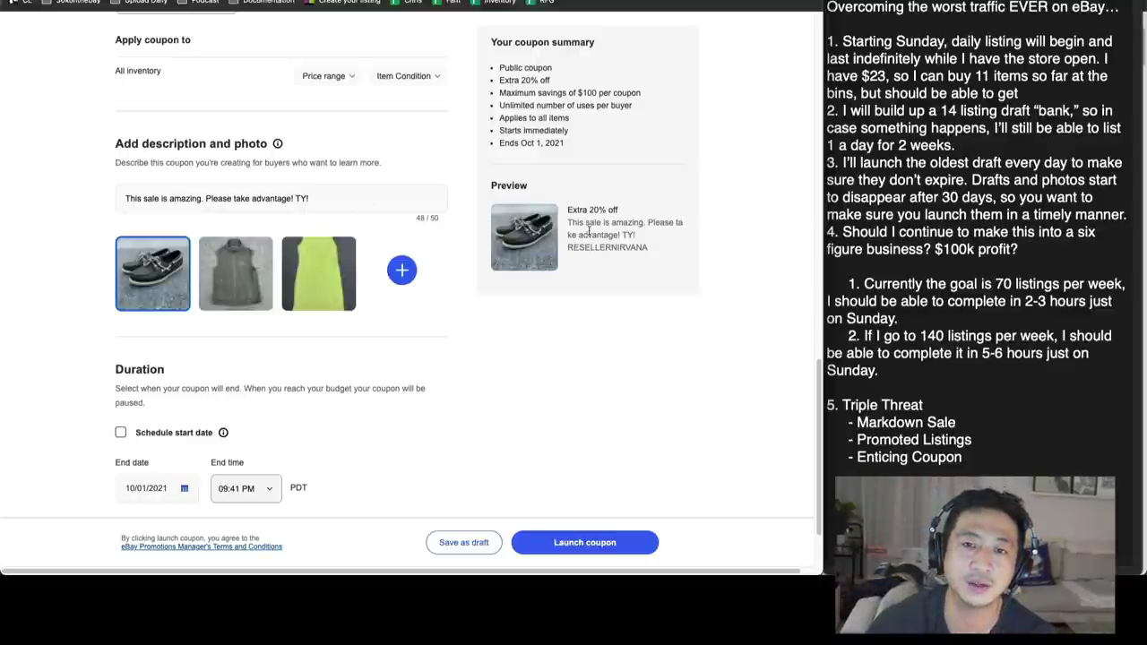
Step: Set the coupon description to "I'm REALLY motivated to move my items. Let's go!", then launch the coupon and close its sharing page
{"action": "triple_click", "coordinate": [343, 200]}
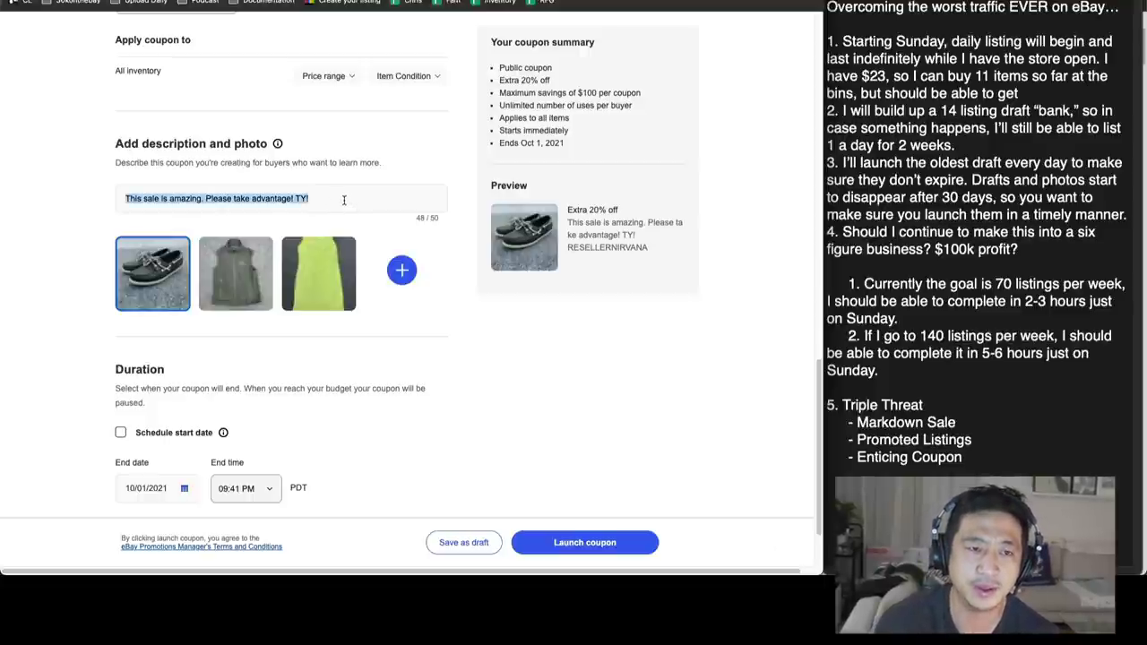
{"action": "type", "text": "I'm really motivated"}
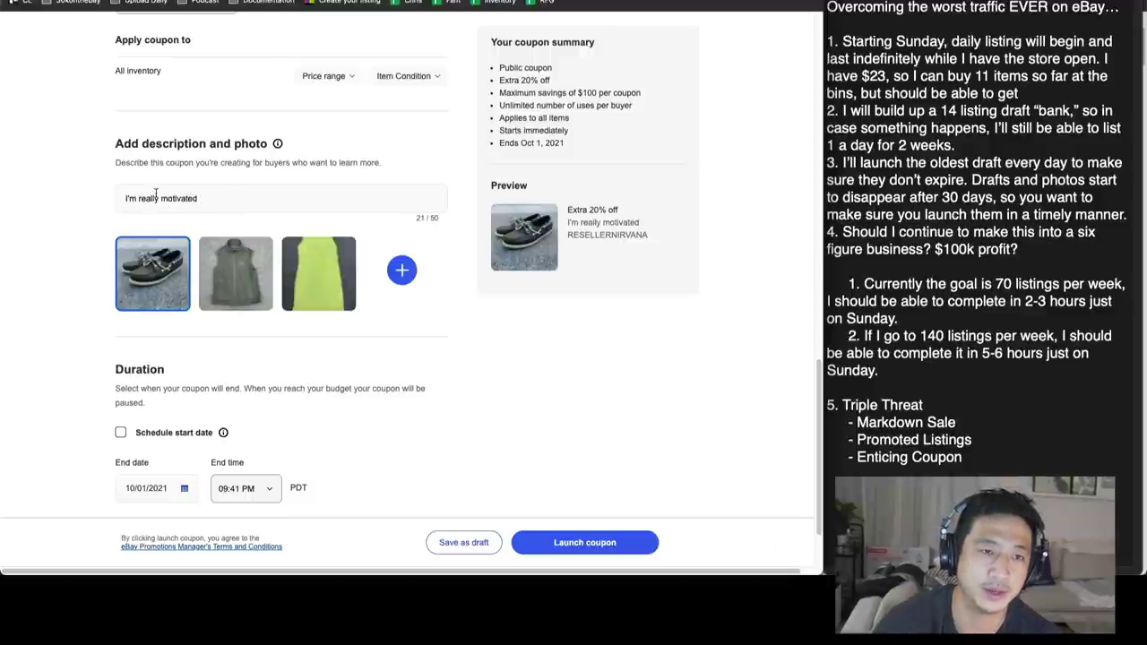
{"action": "double_click", "coordinate": [149, 198]}
{"action": "type", "text": "REALLY motivated to move my items. Let's go!"}
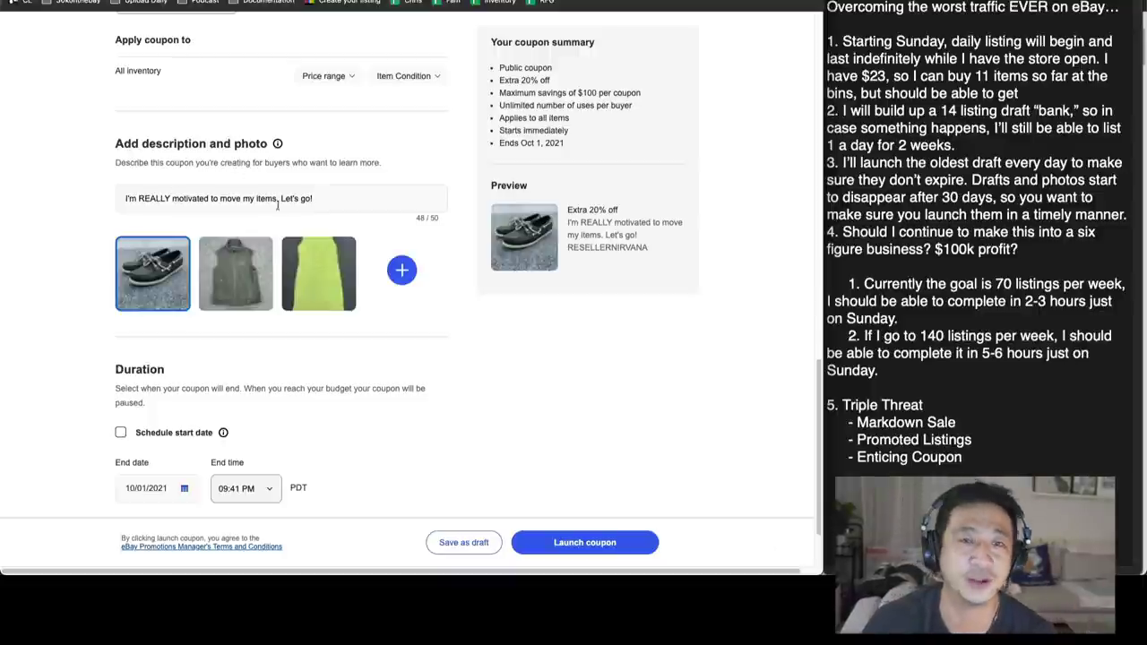
{"action": "left_click", "coordinate": [551, 542]}
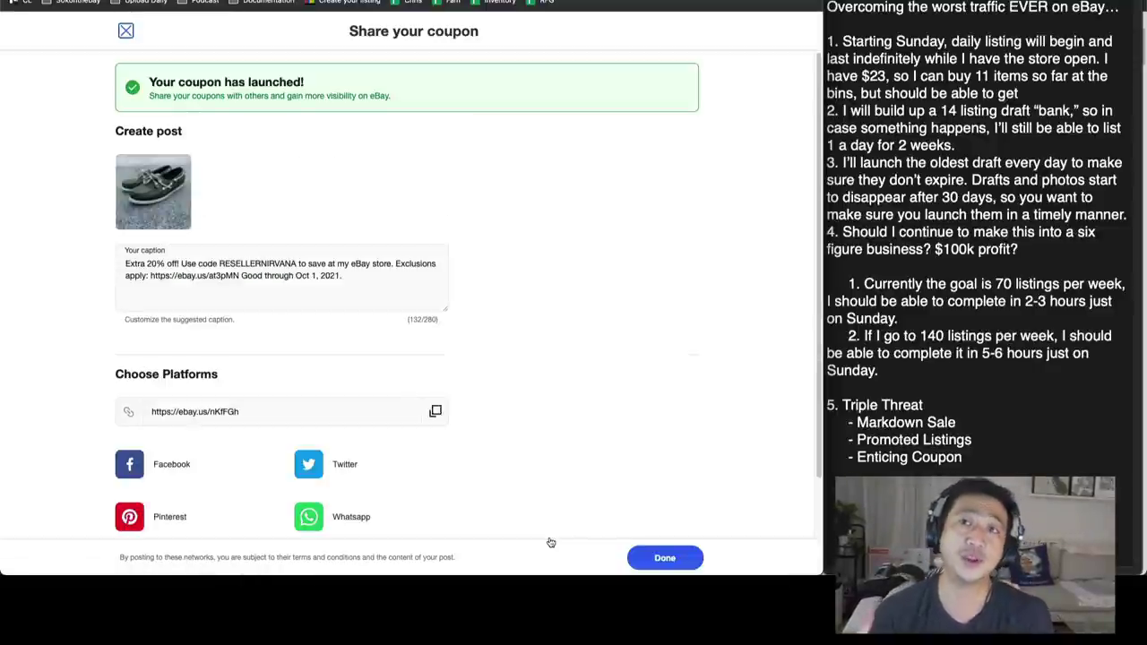
{"action": "left_click", "coordinate": [661, 555]}
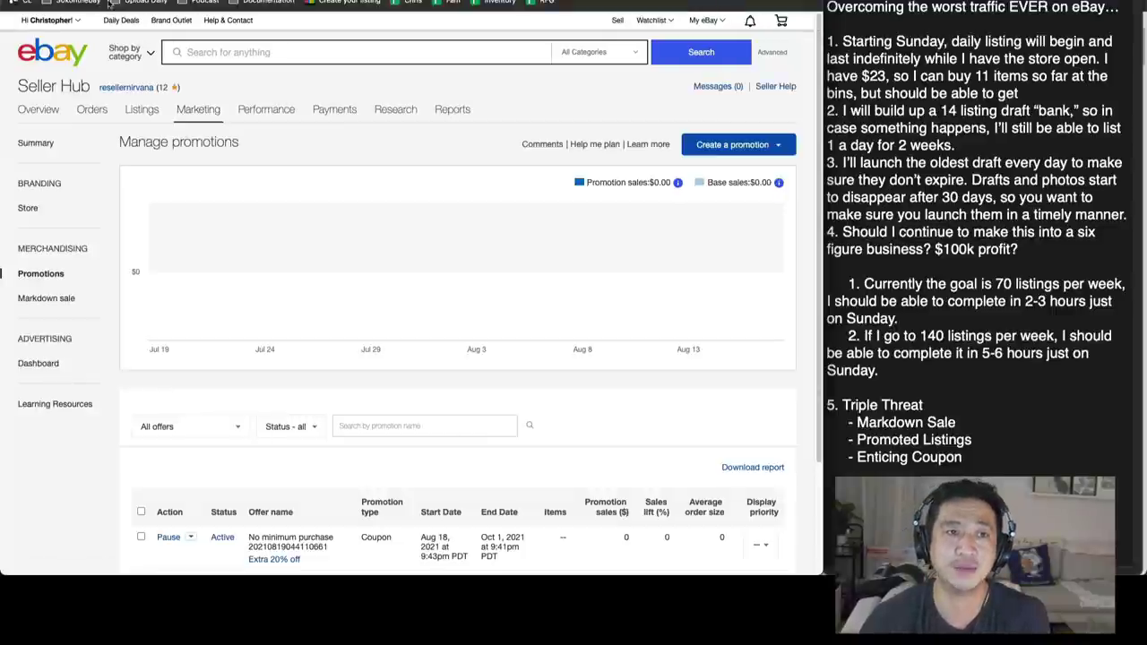
Step: Open the store's active listings from the Seller Hub overview and widen the window to show more table columns
{"action": "left_click", "coordinate": [76, 2]}
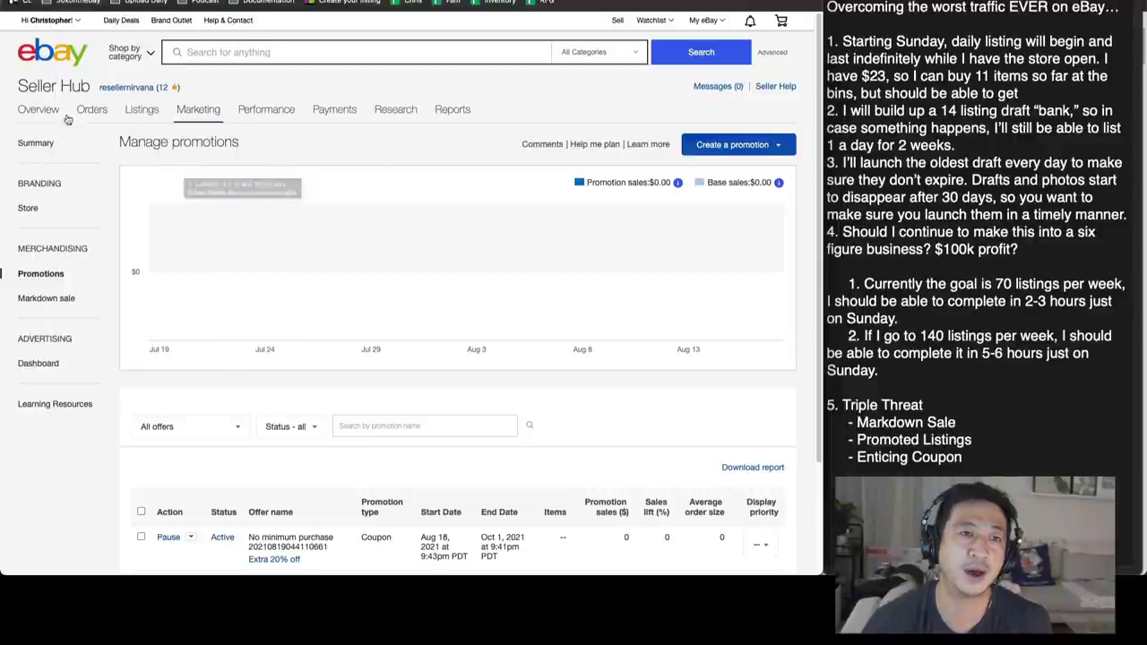
{"action": "left_click", "coordinate": [43, 109]}
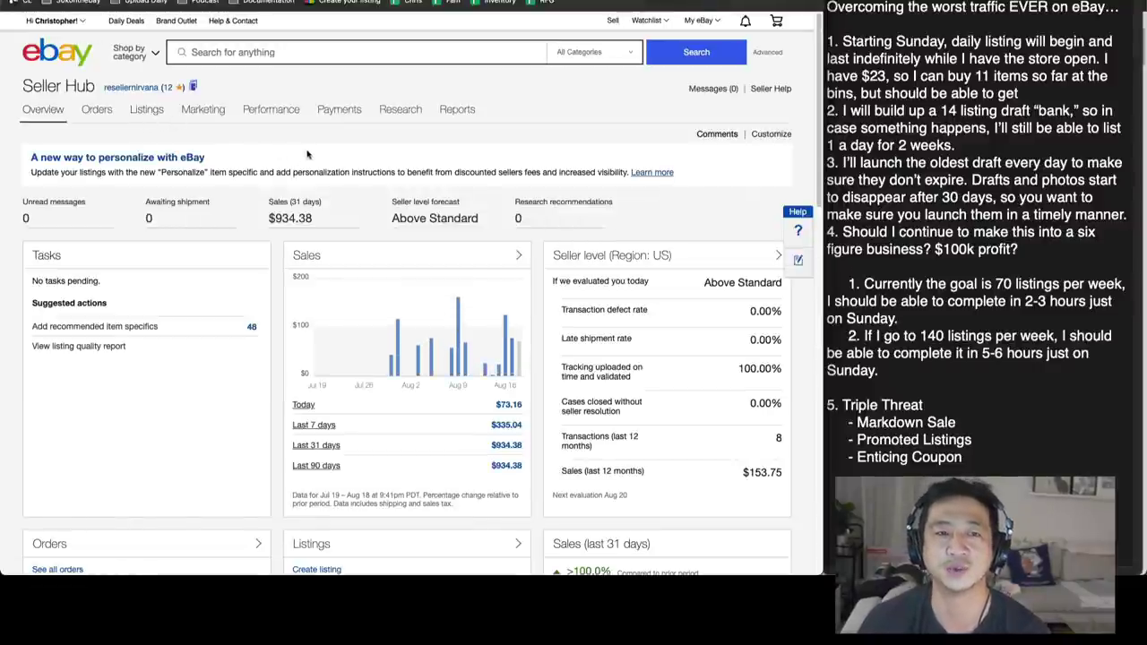
{"action": "scroll", "coordinate": [307, 155], "scroll_direction": "down", "scroll_amount": 4}
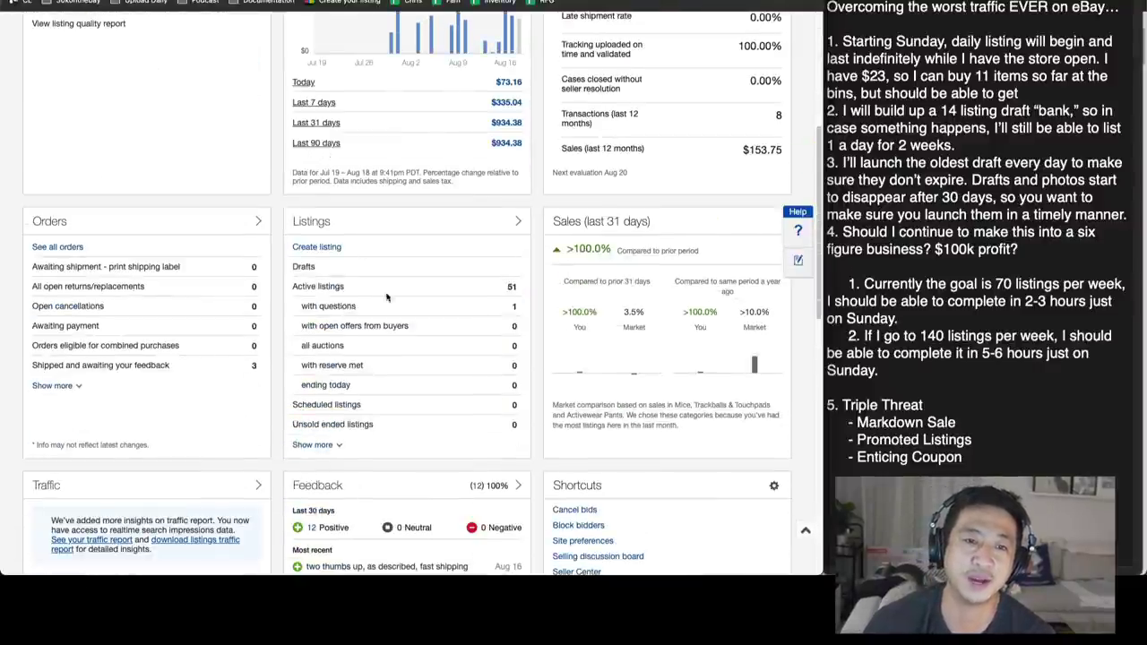
{"action": "left_click", "coordinate": [321, 288]}
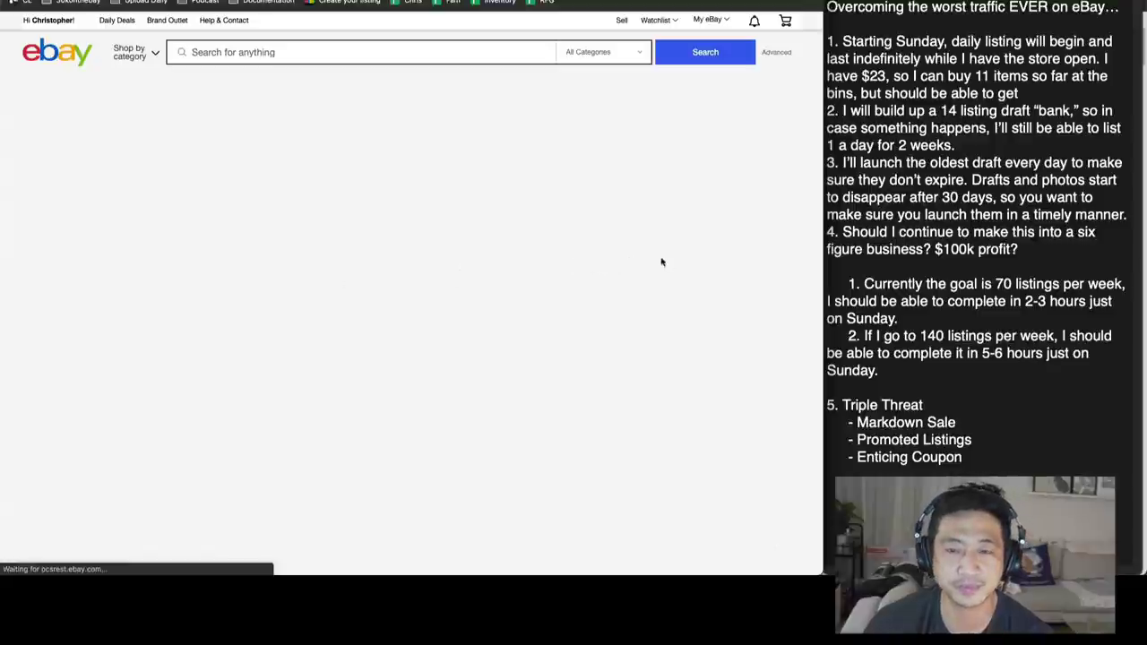
{"action": "scroll", "coordinate": [725, 176], "scroll_direction": "down", "scroll_amount": 4}
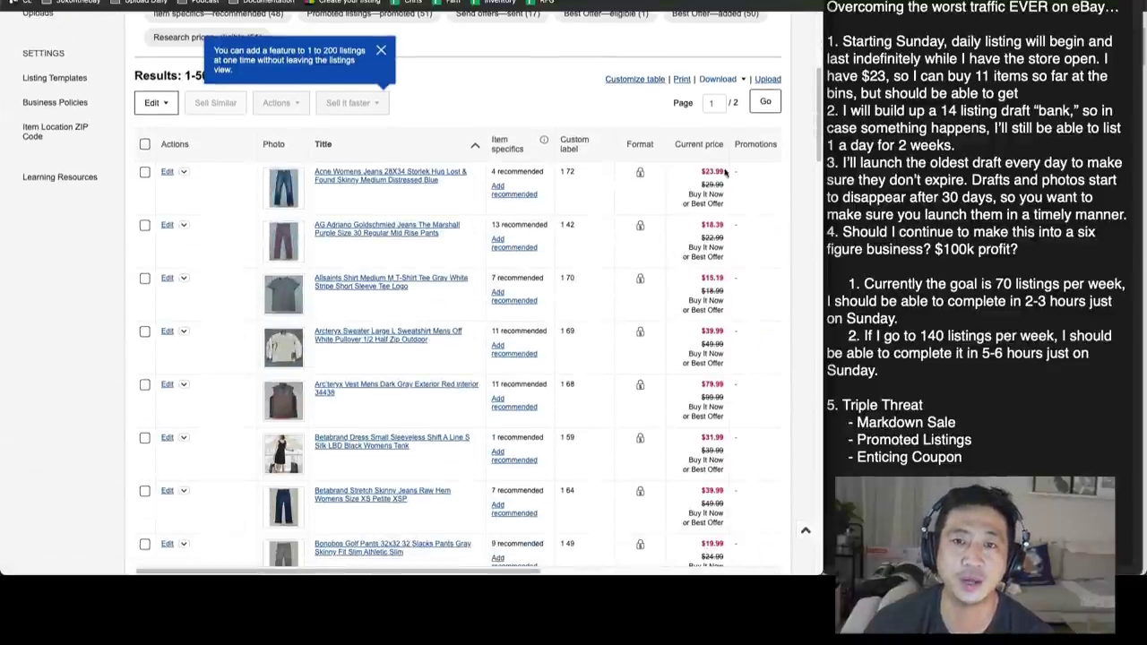
{"action": "key", "text": "ctrl+alt+Return"}
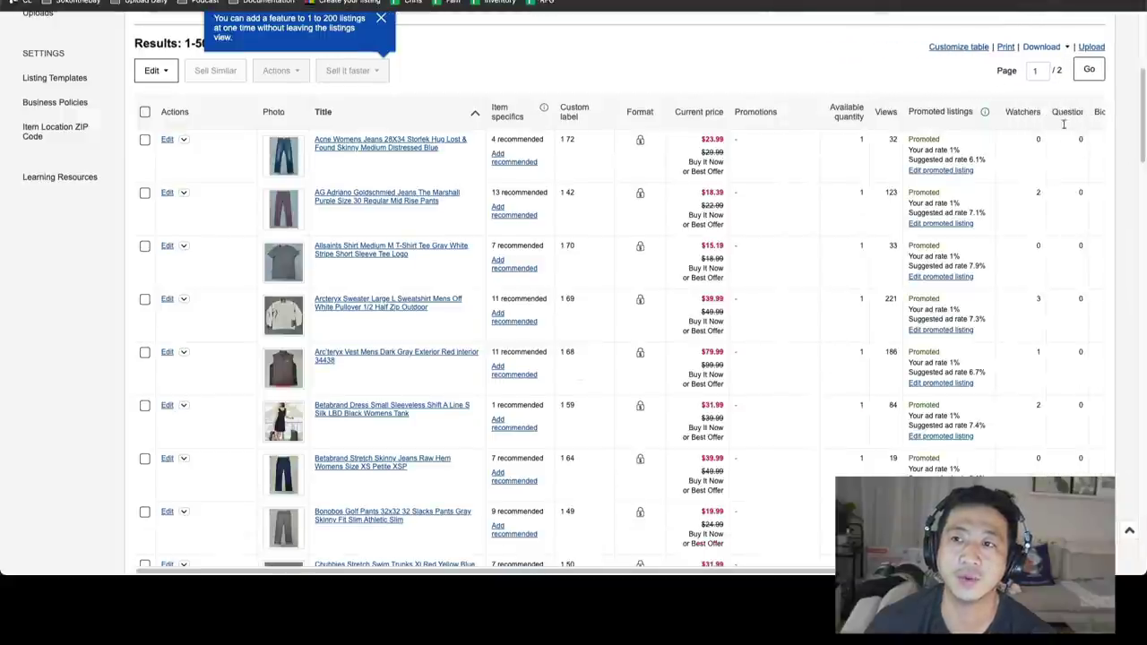
Step: Remove the Promoted listings, Questions, Bids, Available quantity and Promotions columns from the active listings table and save the view
{"action": "left_click", "coordinate": [957, 47]}
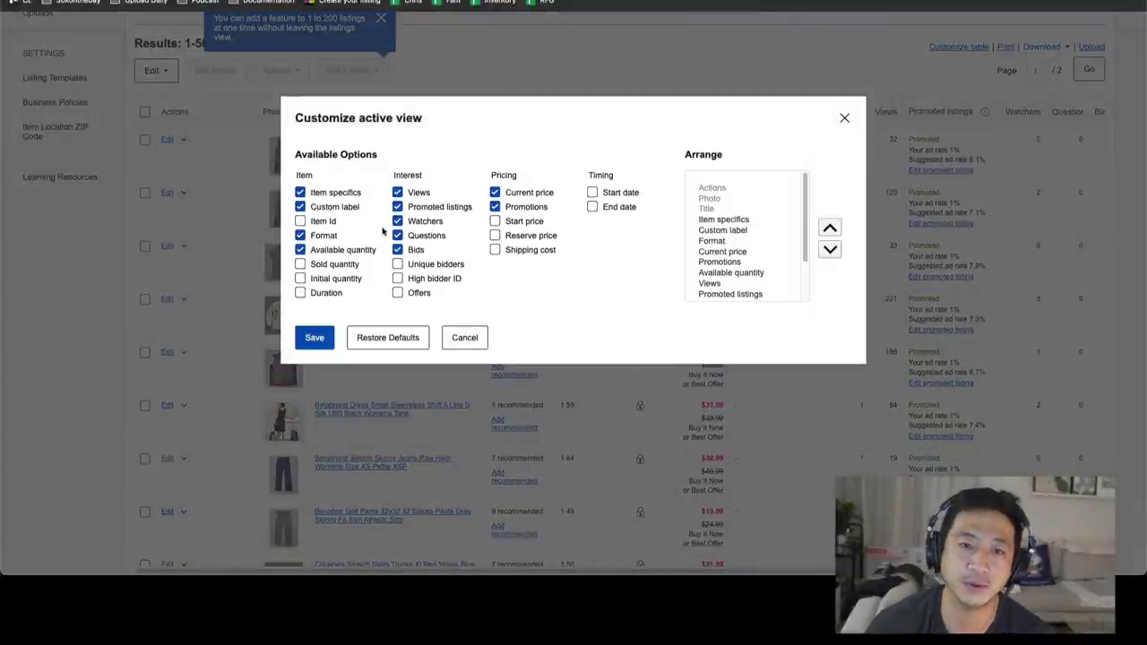
{"action": "left_click", "coordinate": [397, 207]}
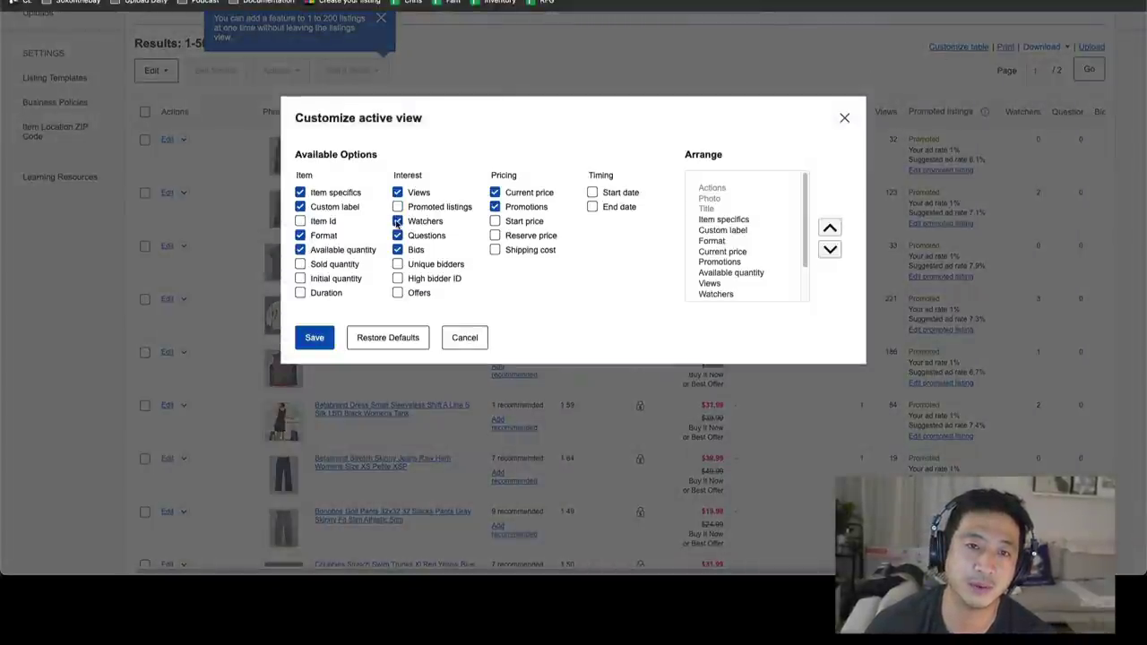
{"action": "left_click", "coordinate": [397, 236]}
{"action": "left_click", "coordinate": [397, 250]}
{"action": "left_click", "coordinate": [495, 193]}
{"action": "left_click", "coordinate": [494, 192]}
{"action": "left_click", "coordinate": [300, 251]}
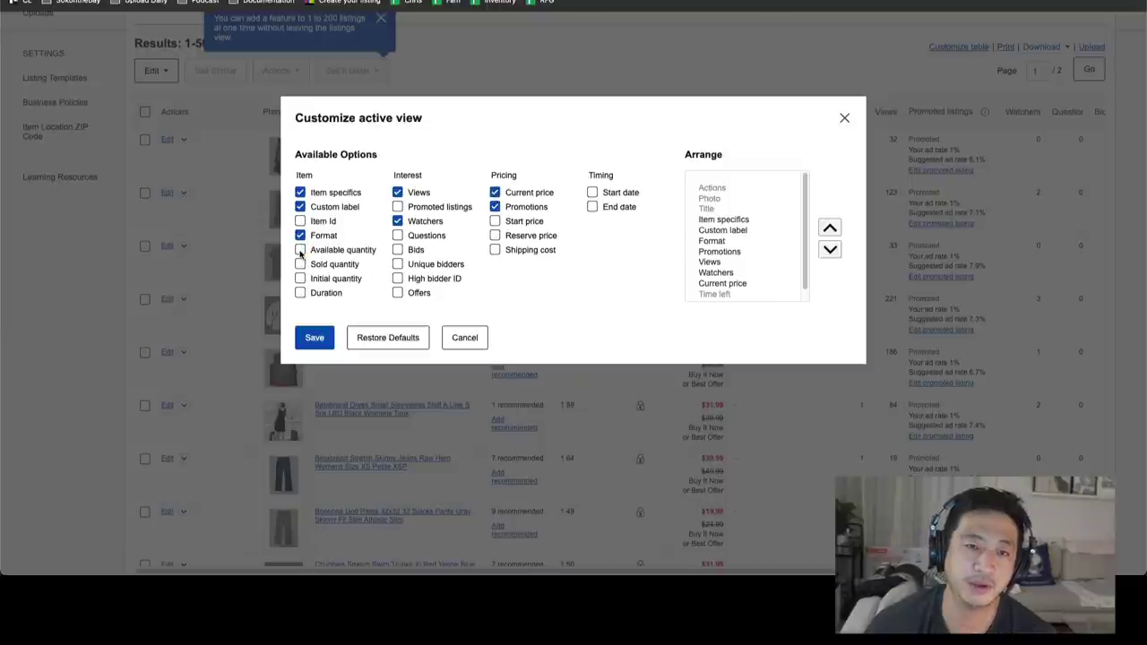
{"action": "left_click", "coordinate": [495, 207]}
{"action": "left_click", "coordinate": [318, 337]}
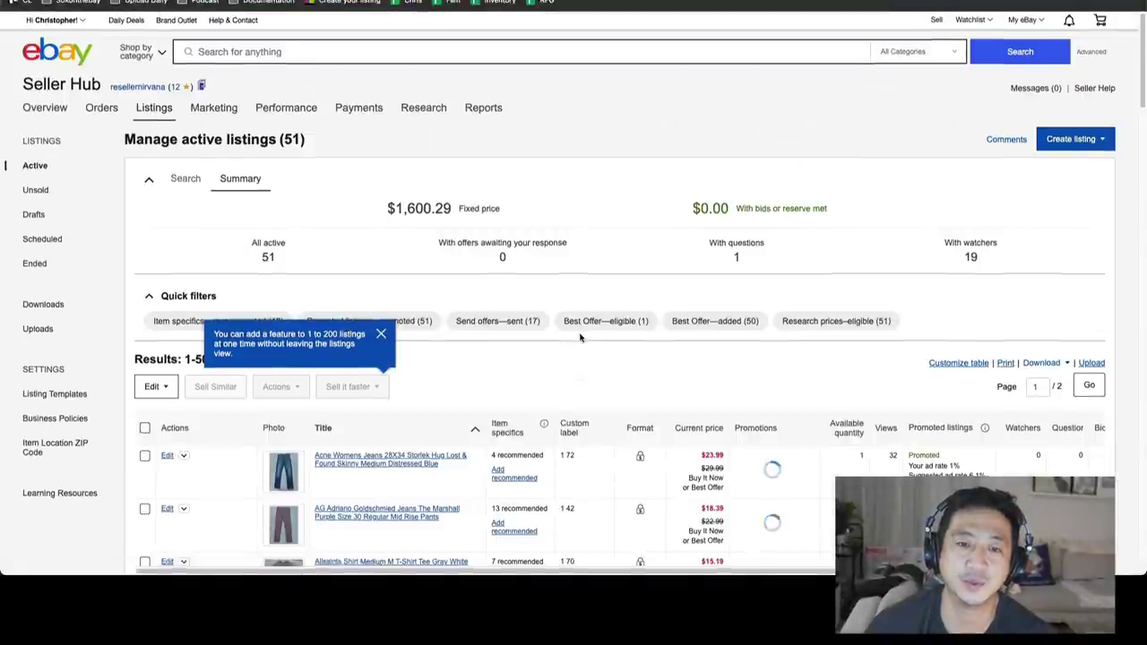
Step: Sort the active listings by number of watchers from highest to lowest and reload the page
{"action": "scroll", "coordinate": [576, 343], "scroll_direction": "down", "scroll_amount": 2}
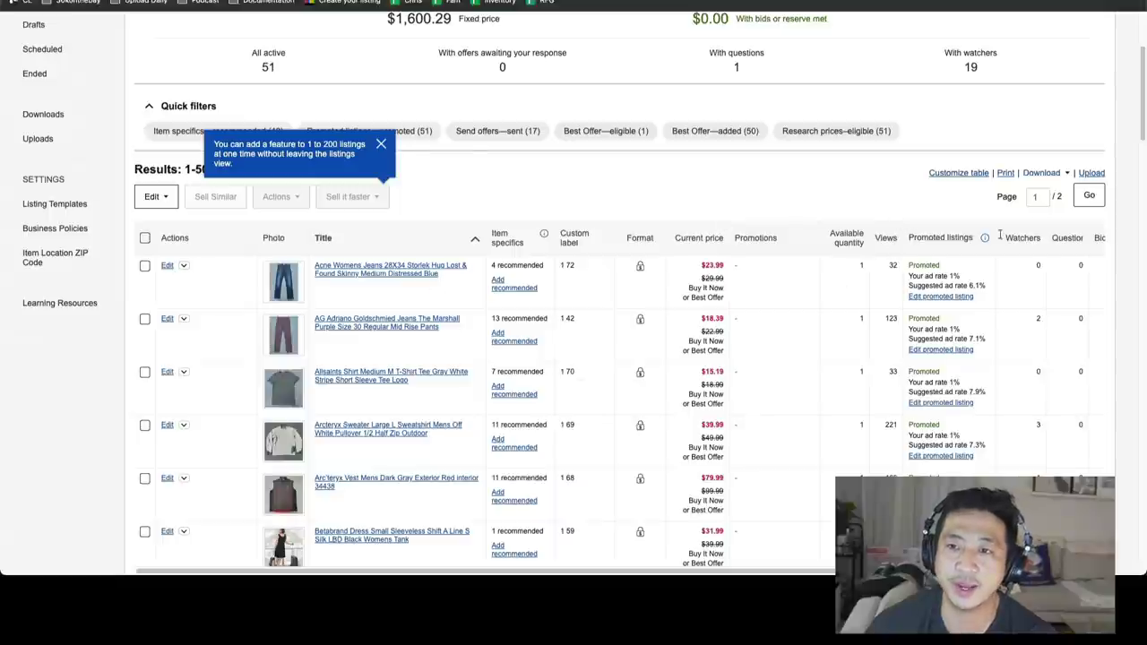
{"action": "scroll", "coordinate": [1030, 242], "scroll_direction": "down", "scroll_amount": 1}
{"action": "scroll", "coordinate": [1026, 241], "scroll_direction": "up", "scroll_amount": 3}
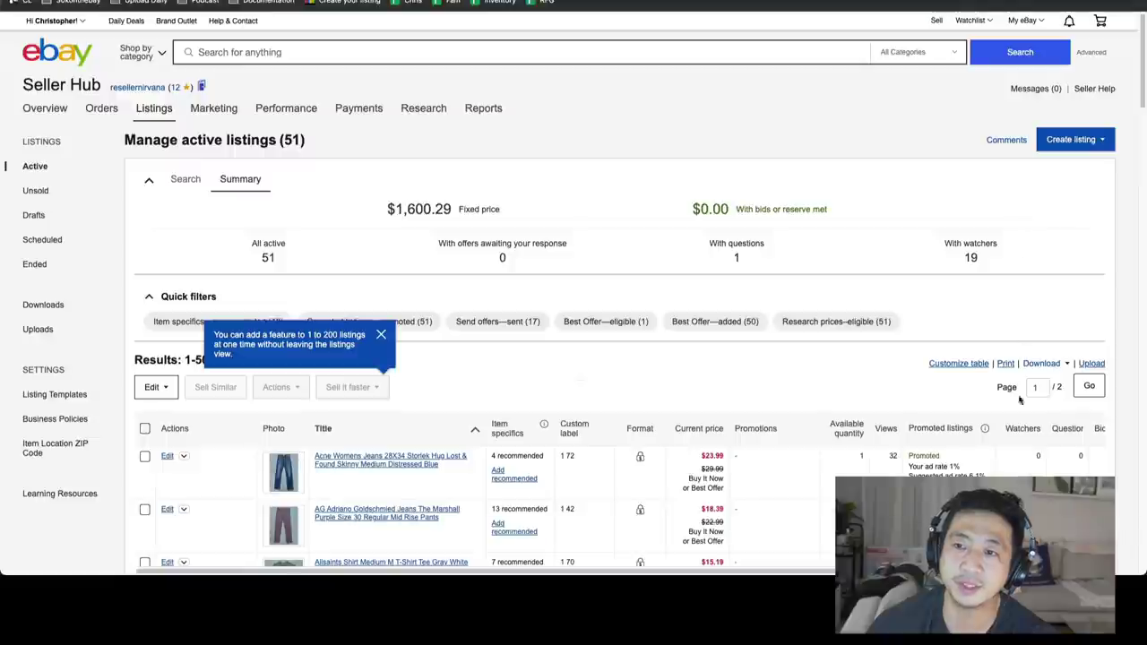
{"action": "scroll", "coordinate": [985, 377], "scroll_direction": "down", "scroll_amount": 3}
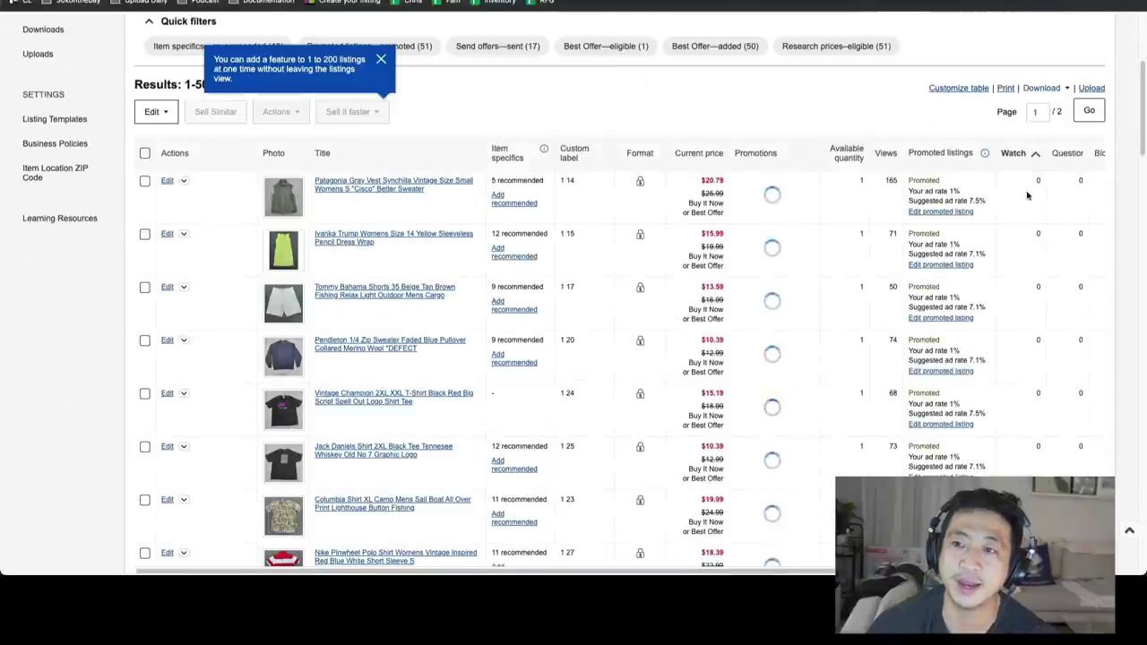
{"action": "left_click", "coordinate": [1023, 157]}
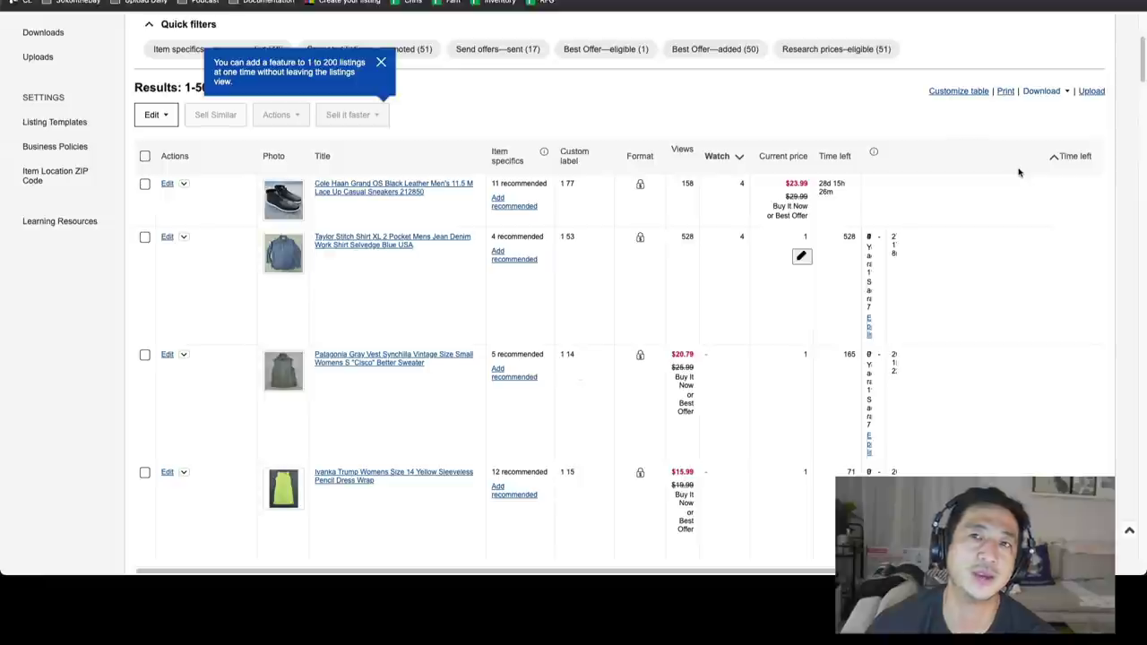
{"action": "scroll", "coordinate": [712, 195], "scroll_direction": "down", "scroll_amount": 5}
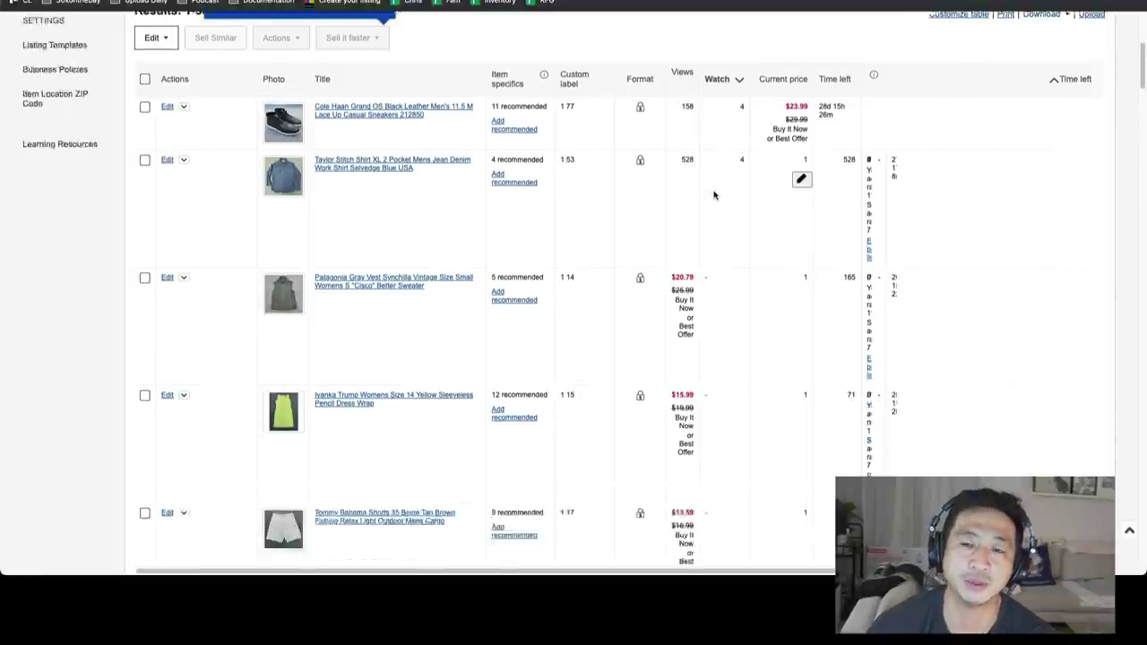
{"action": "scroll", "coordinate": [714, 195], "scroll_direction": "up", "scroll_amount": 10}
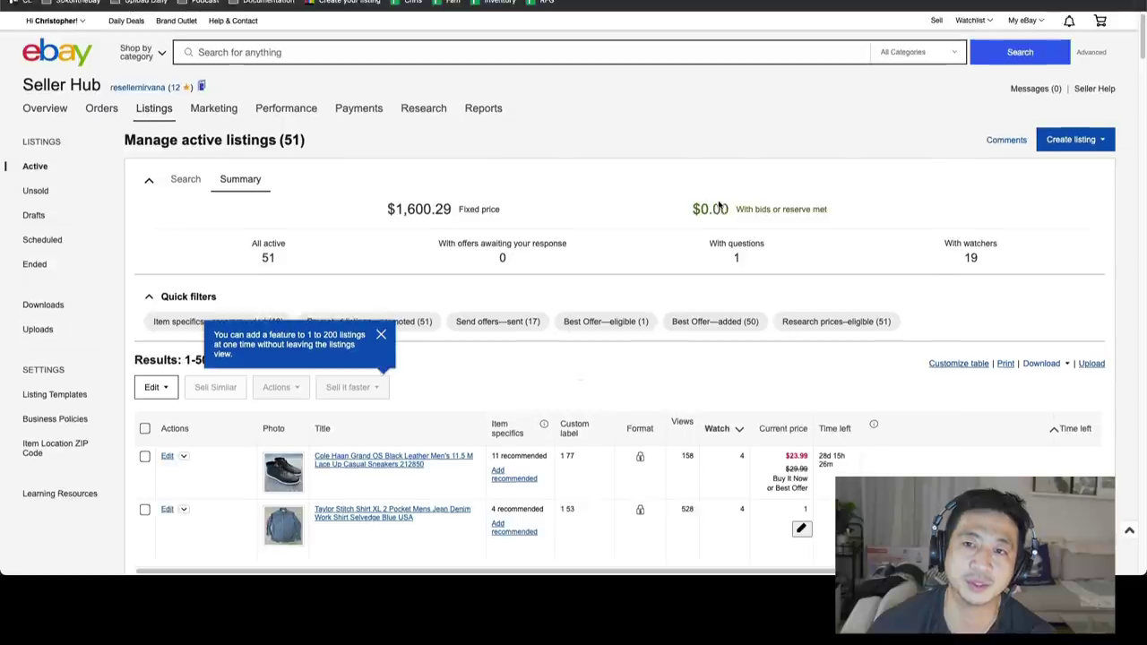
{"action": "left_click", "coordinate": [722, 216]}
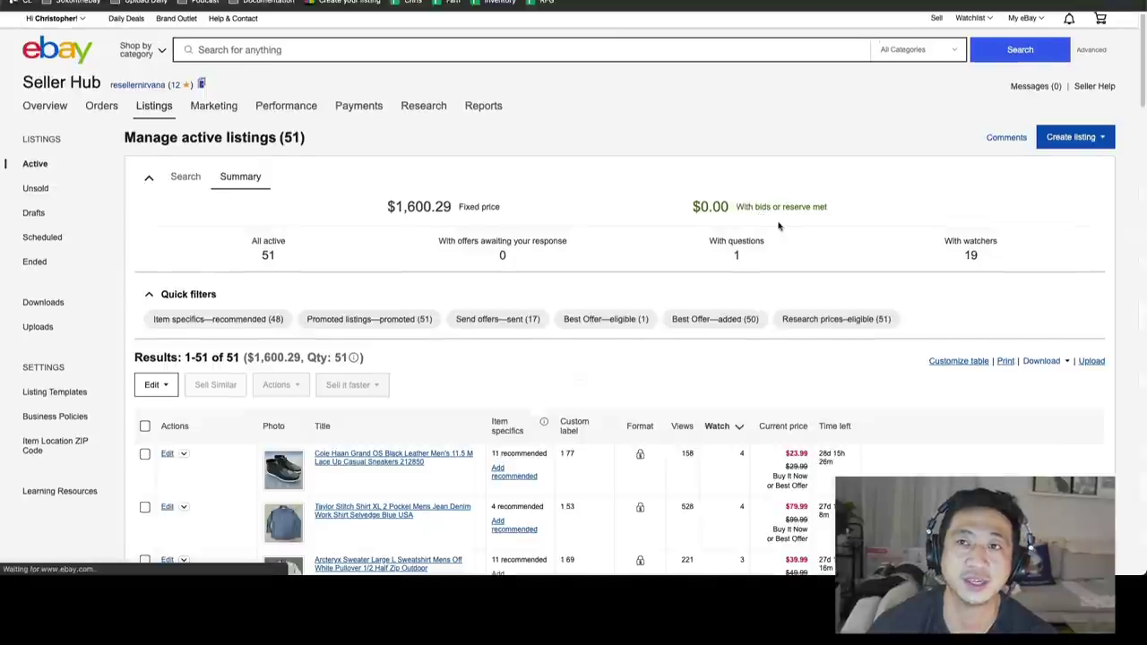
Step: Examine the watcher counts, views and current prices across the sorted active listings
{"action": "scroll", "coordinate": [782, 227], "scroll_direction": "down", "scroll_amount": 3}
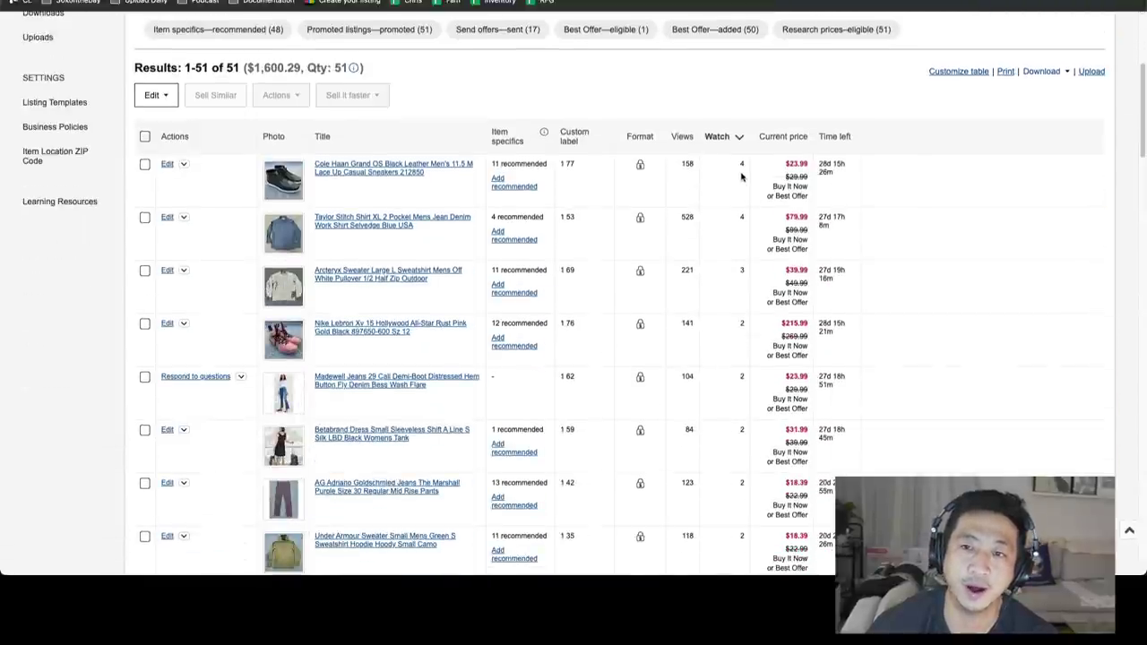
{"action": "scroll", "coordinate": [741, 183], "scroll_direction": "down", "scroll_amount": 3}
{"action": "scroll", "coordinate": [740, 190], "scroll_direction": "down", "scroll_amount": 10}
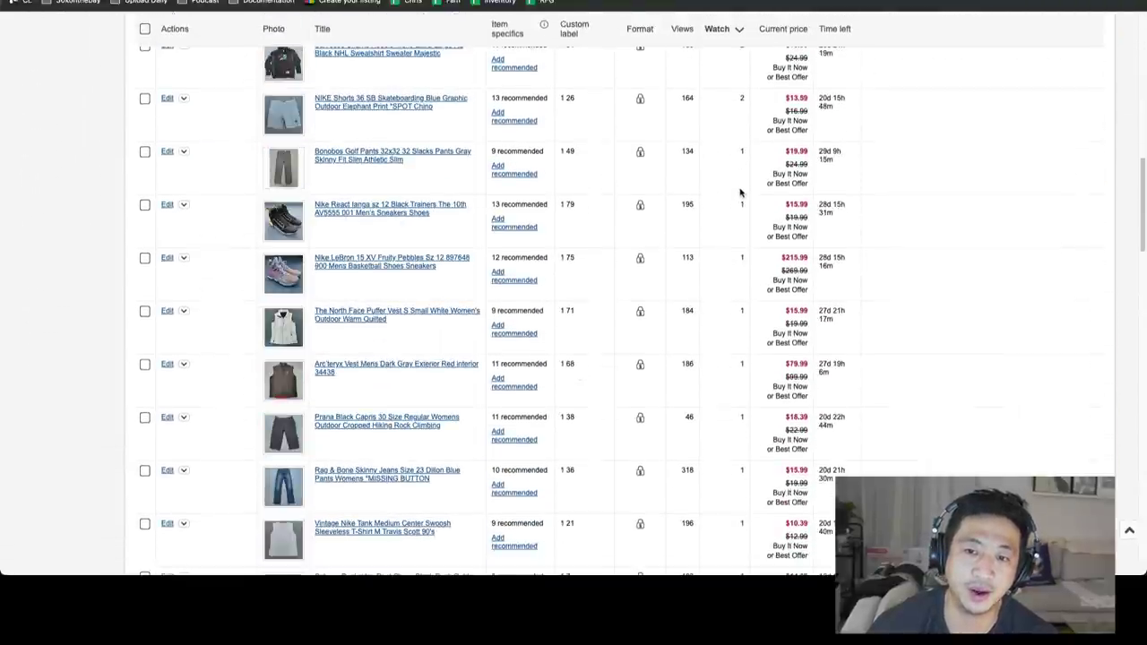
{"action": "scroll", "coordinate": [740, 206], "scroll_direction": "up", "scroll_amount": 4}
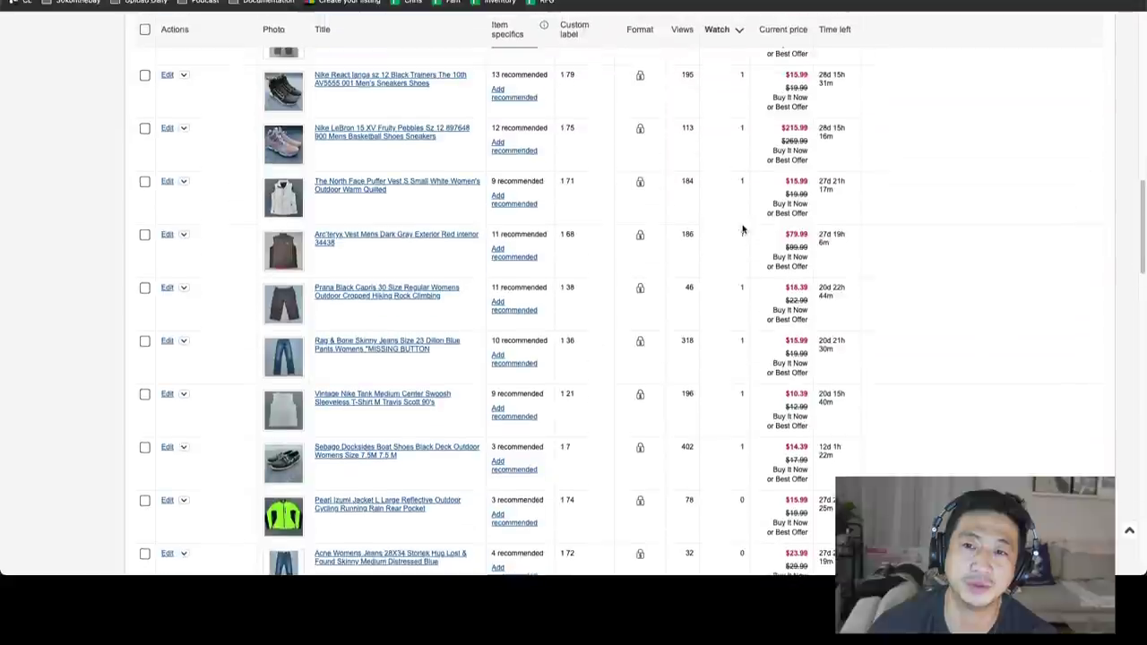
{"action": "scroll", "coordinate": [741, 239], "scroll_direction": "up", "scroll_amount": 15}
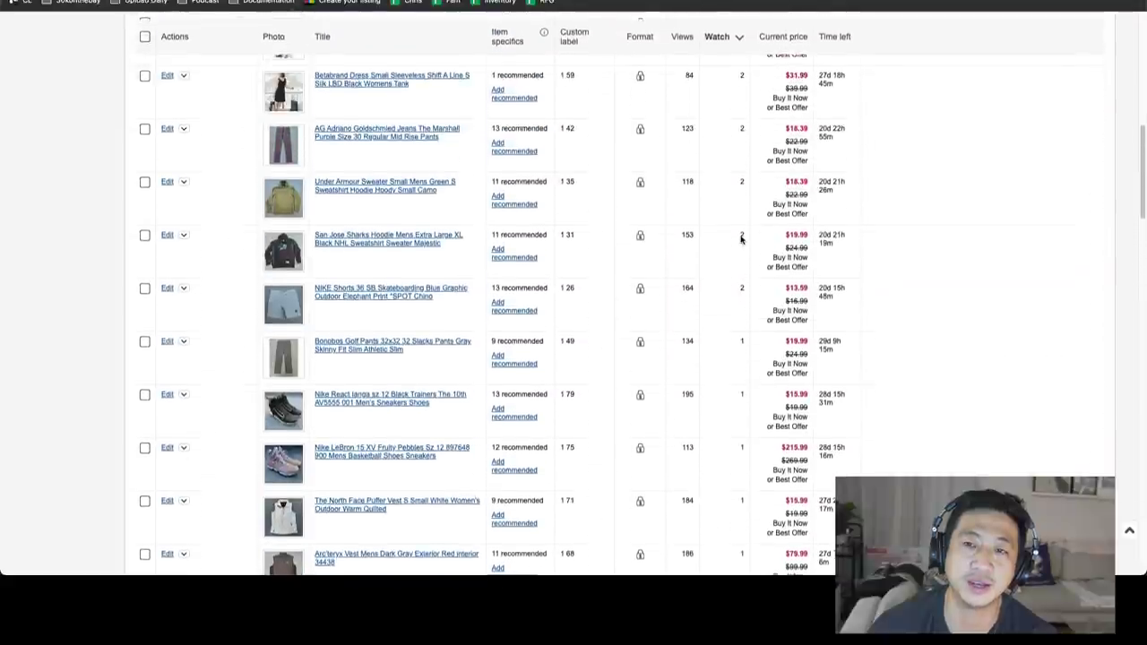
{"action": "scroll", "coordinate": [741, 240], "scroll_direction": "up", "scroll_amount": 3}
{"action": "scroll", "coordinate": [739, 247], "scroll_direction": "down", "scroll_amount": 5}
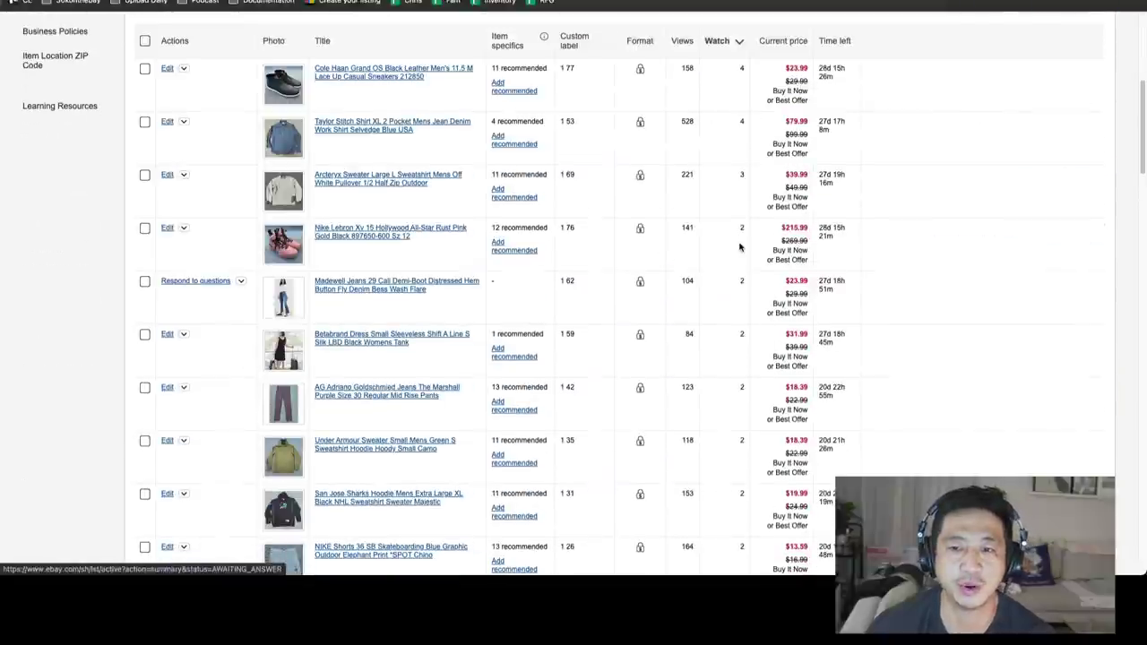
{"action": "scroll", "coordinate": [738, 249], "scroll_direction": "up", "scroll_amount": 2}
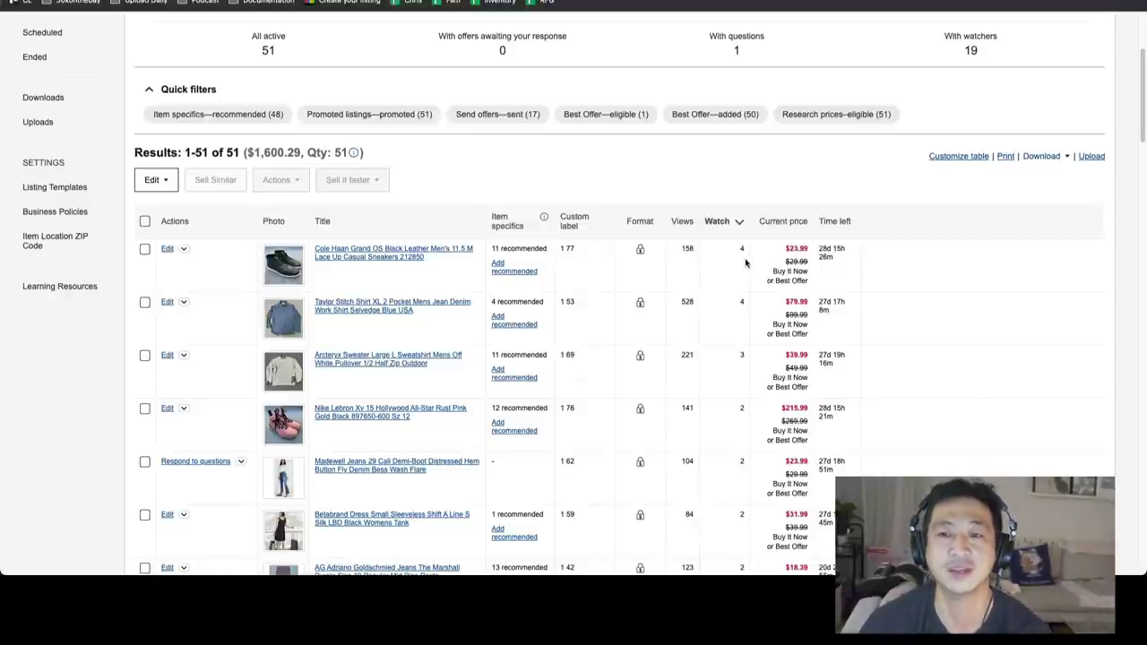
{"action": "scroll", "coordinate": [744, 264], "scroll_direction": "down", "scroll_amount": 5}
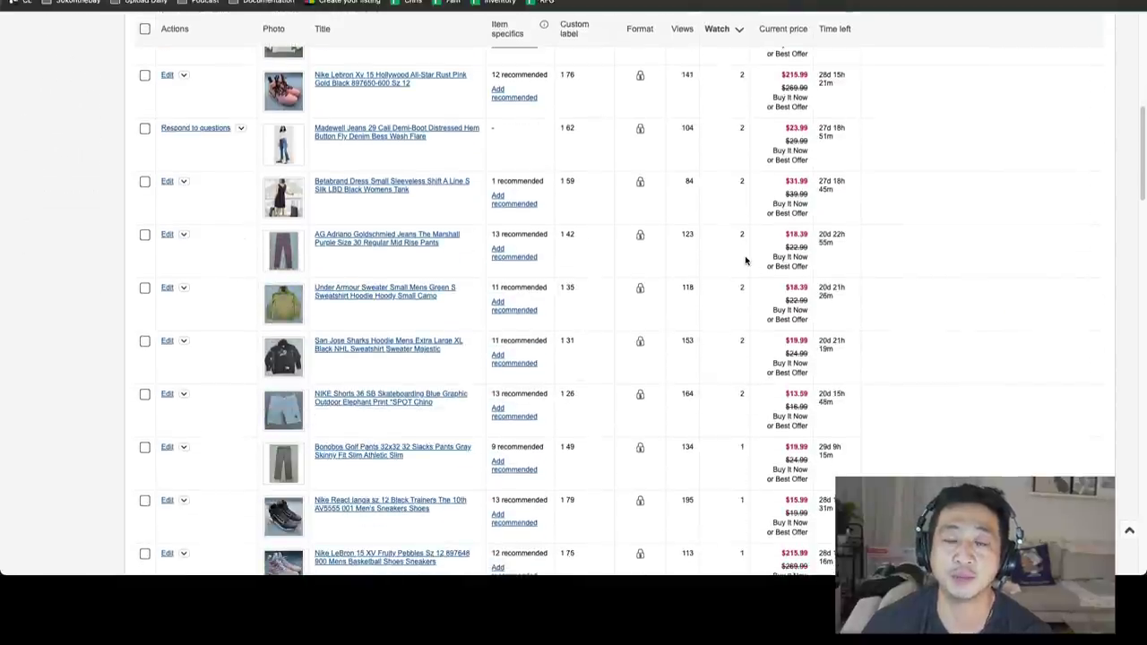
{"action": "scroll", "coordinate": [737, 266], "scroll_direction": "up", "scroll_amount": 8}
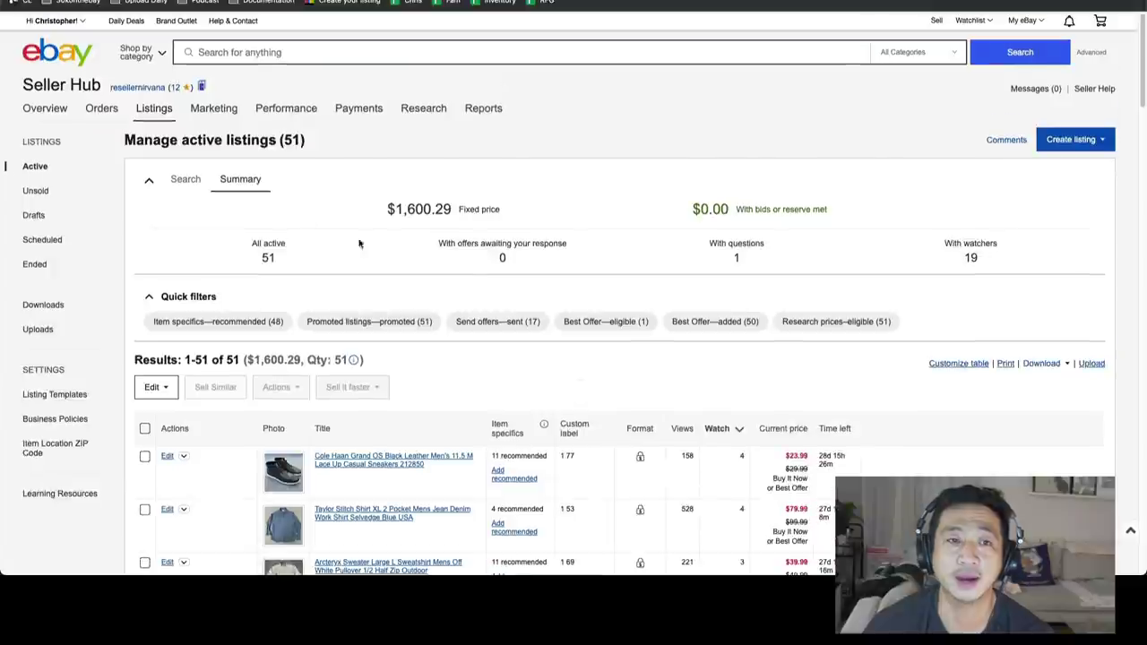
Step: Return to the Seller Hub overview with the window narrowed beside the notes, and inspect the July 30 bar in the sales chart
{"action": "left_click", "coordinate": [45, 119]}
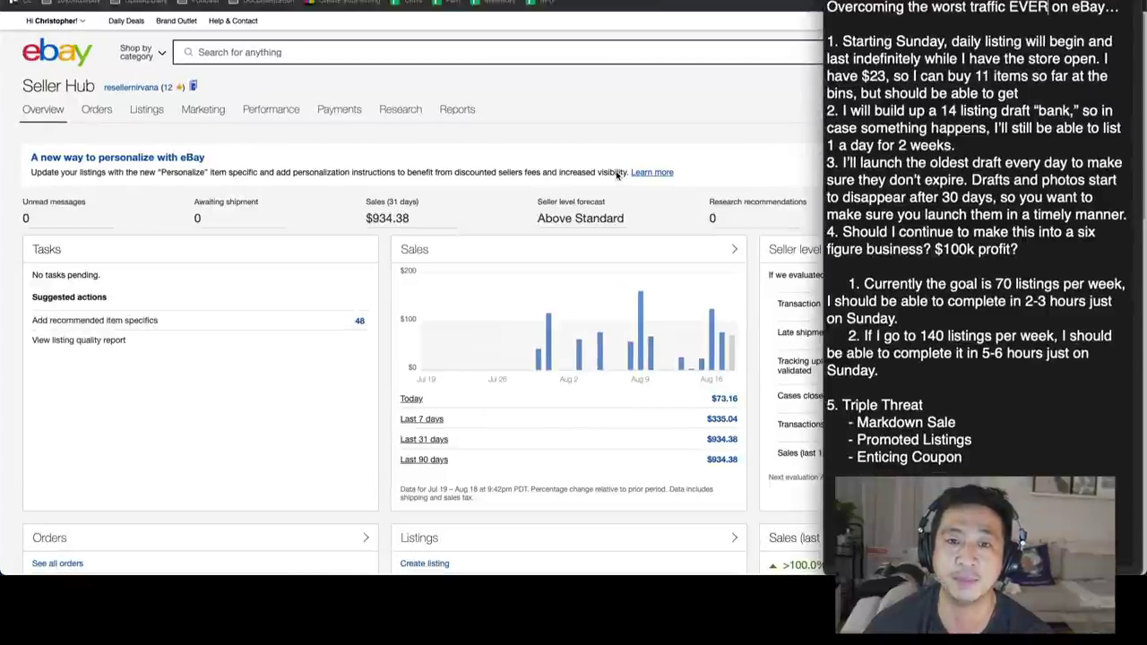
{"action": "left_click", "coordinate": [618, 112]}
{"action": "key", "text": "super+Left"}
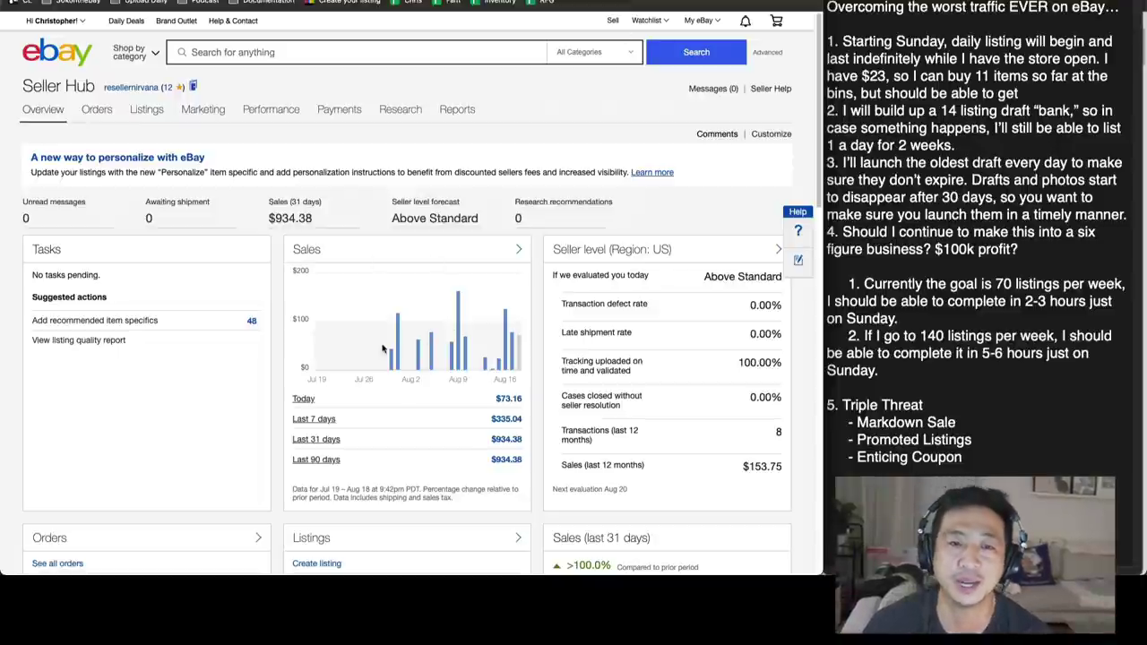
{"action": "mouse_move", "coordinate": [392, 359]}
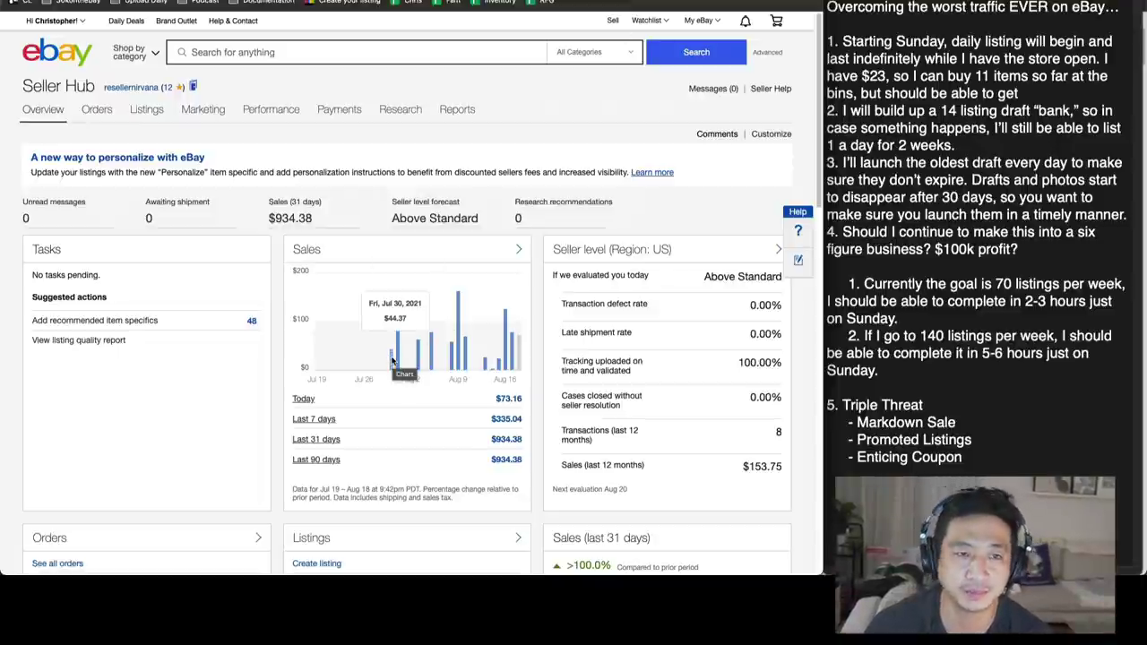
Step: Switch to the ResellerNirvana Ledger in Google Sheets and check the money to source, total COGS and the APC Jeans' cost
{"action": "left_click", "coordinate": [206, 2]}
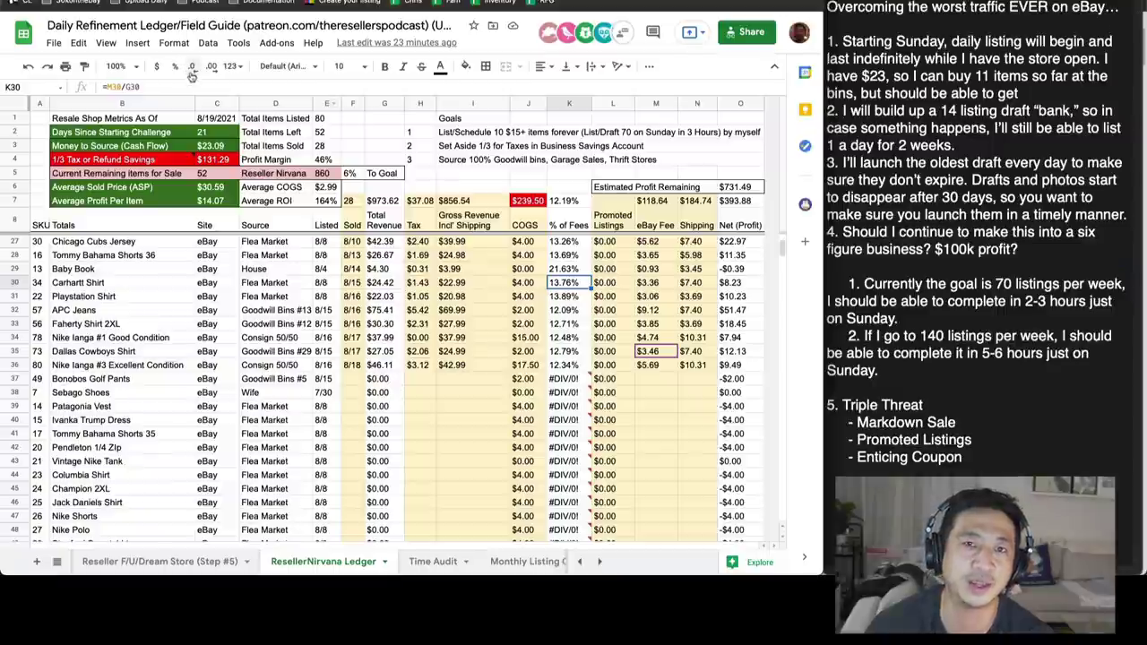
{"action": "left_click", "coordinate": [178, 156]}
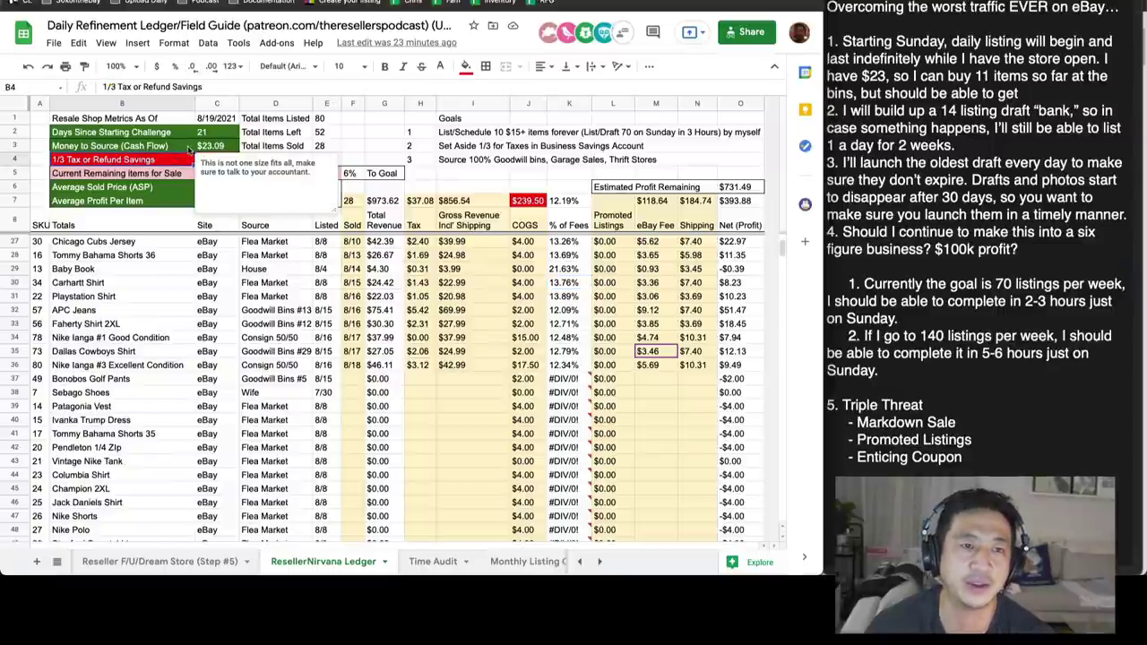
{"action": "left_click", "coordinate": [230, 145]}
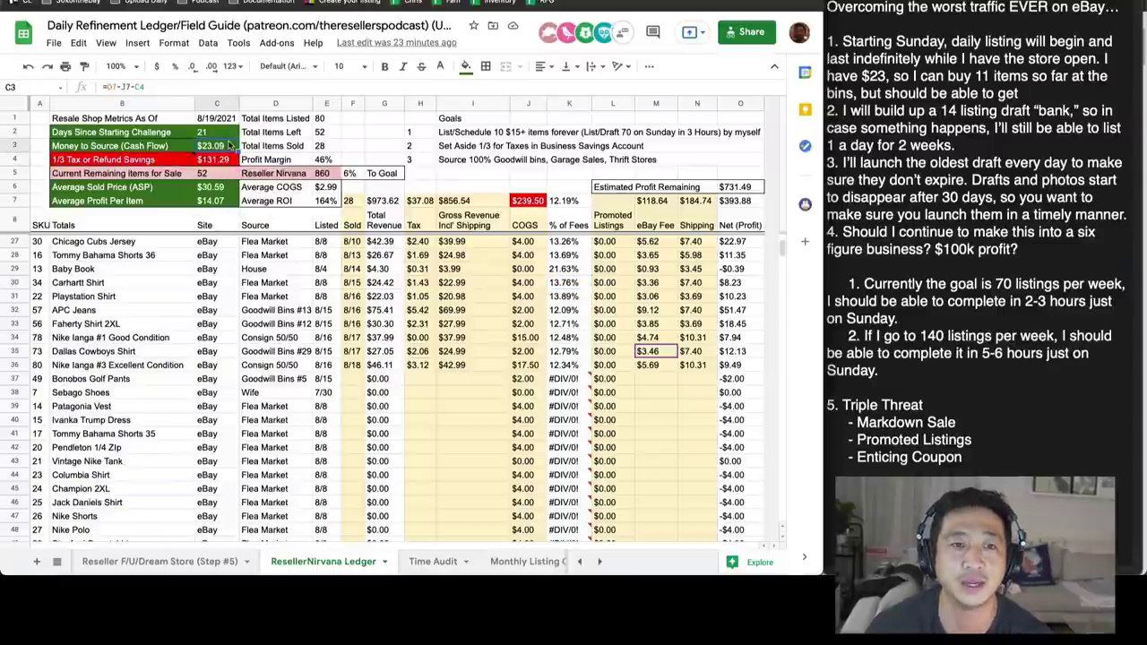
{"action": "left_click", "coordinate": [524, 205]}
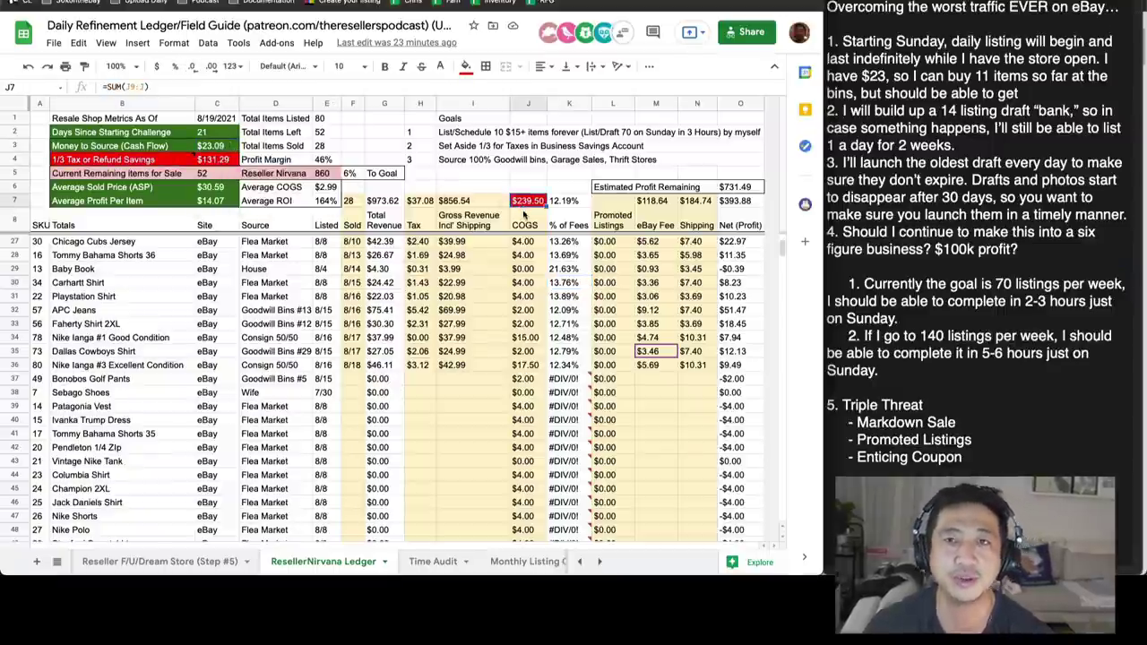
{"action": "left_click", "coordinate": [530, 313]}
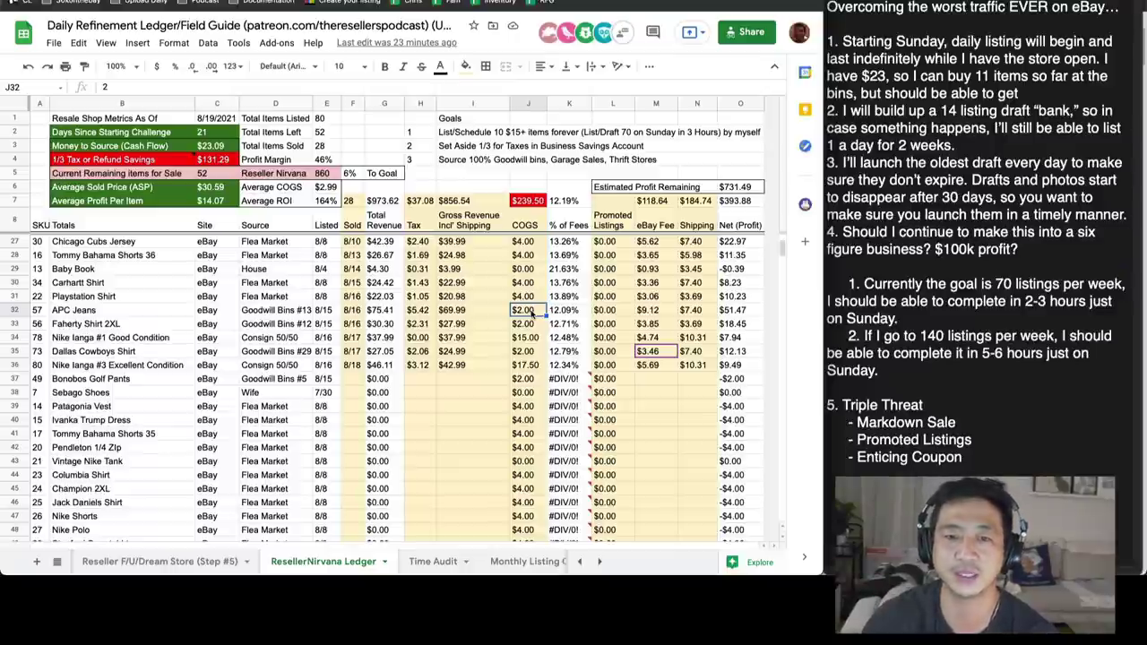
Step: Review the Consign 50/50 items in the ledger, including the Apple Trackpad's gross revenue and net profit
{"action": "left_click", "coordinate": [289, 339]}
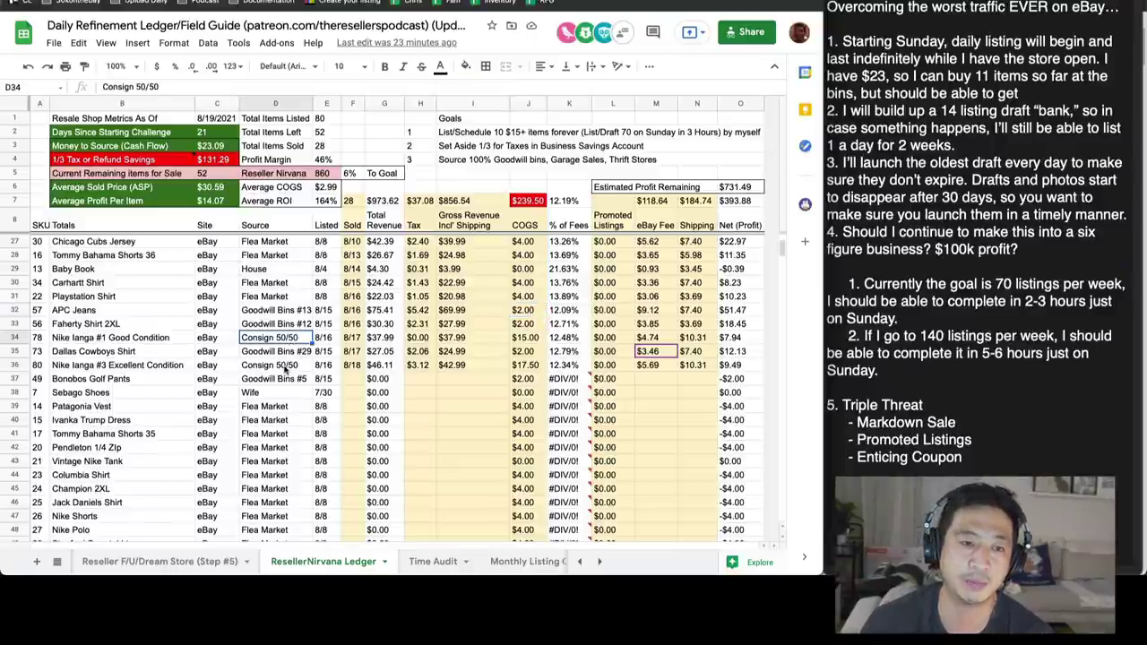
{"action": "left_click", "coordinate": [285, 366]}
{"action": "scroll", "coordinate": [285, 370], "scroll_direction": "up", "scroll_amount": 5}
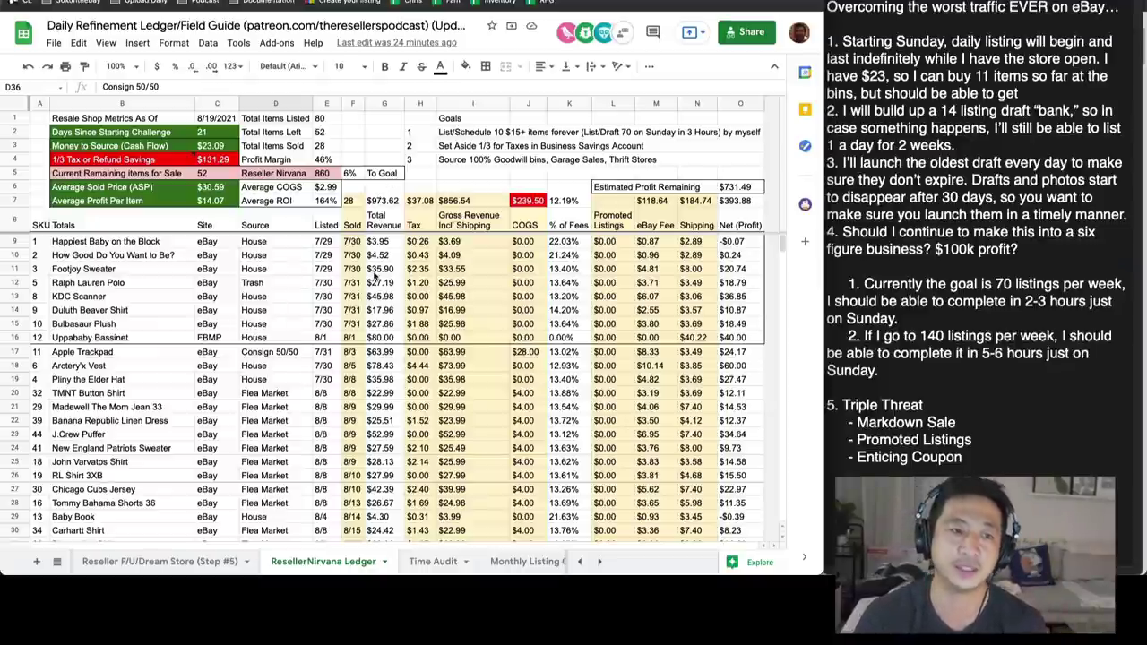
{"action": "left_click", "coordinate": [377, 270]}
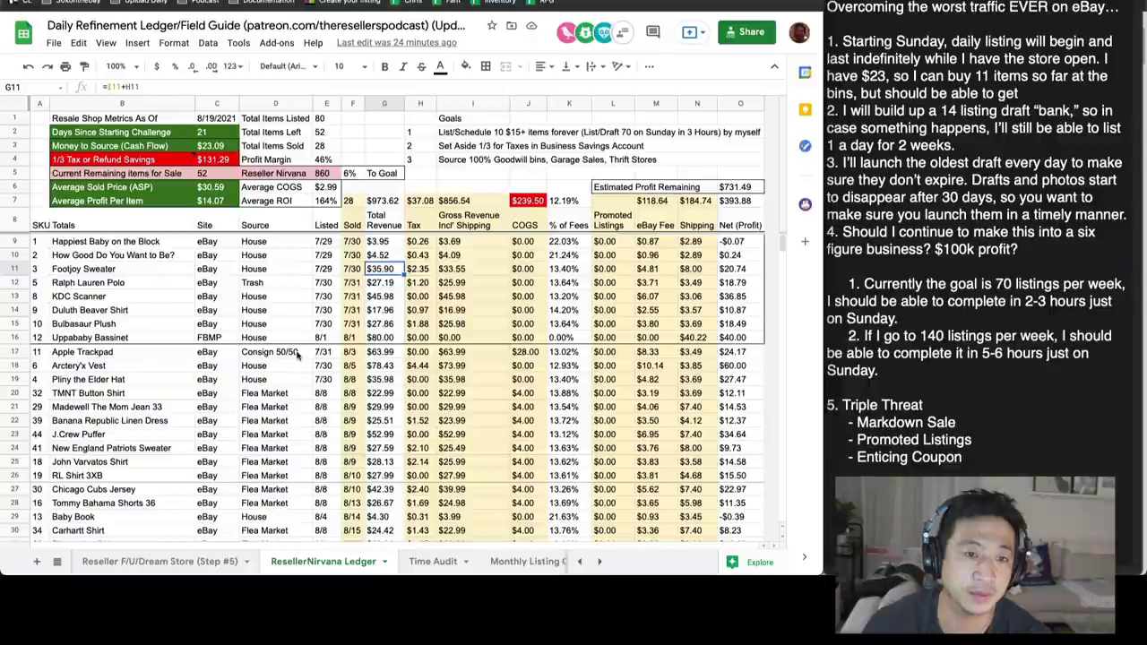
{"action": "left_click", "coordinate": [303, 352]}
{"action": "left_click", "coordinate": [442, 354]}
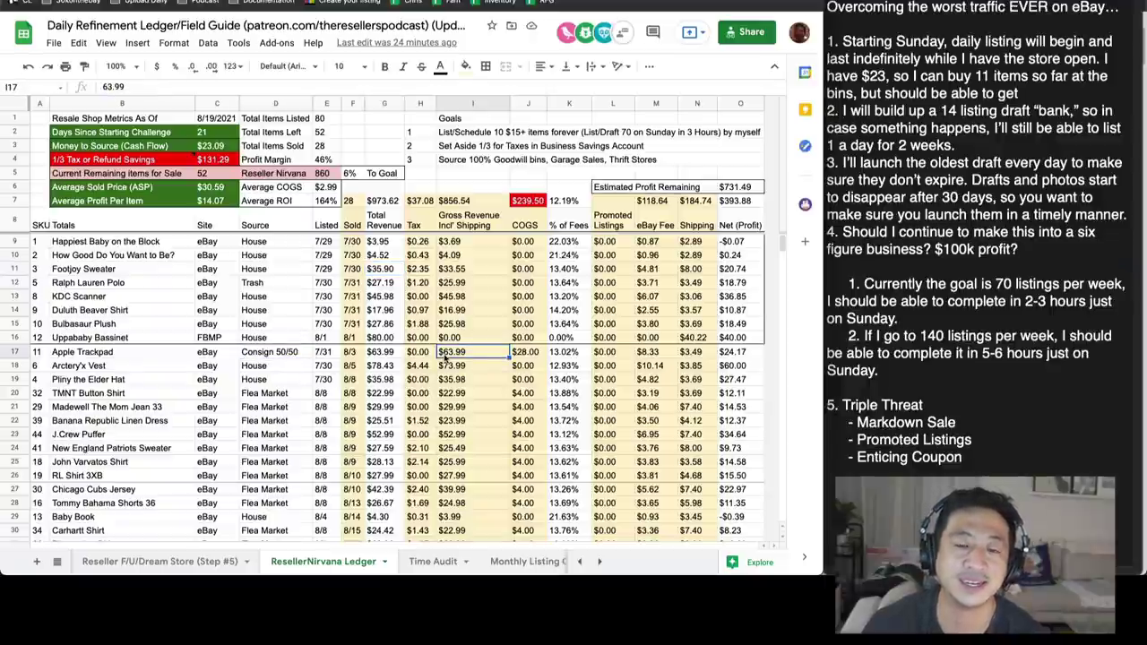
{"action": "left_click", "coordinate": [728, 354]}
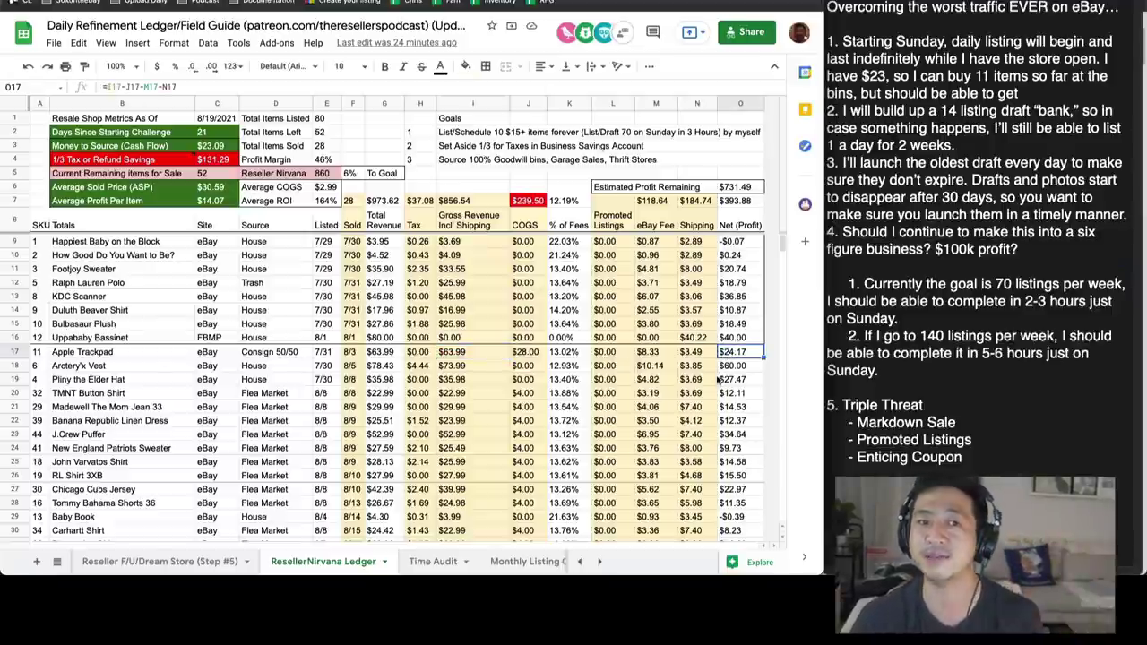
Step: Check the ledger's tax savings, average sold price and average profit per item, then return to the first point in the notes
{"action": "left_click", "coordinate": [215, 163]}
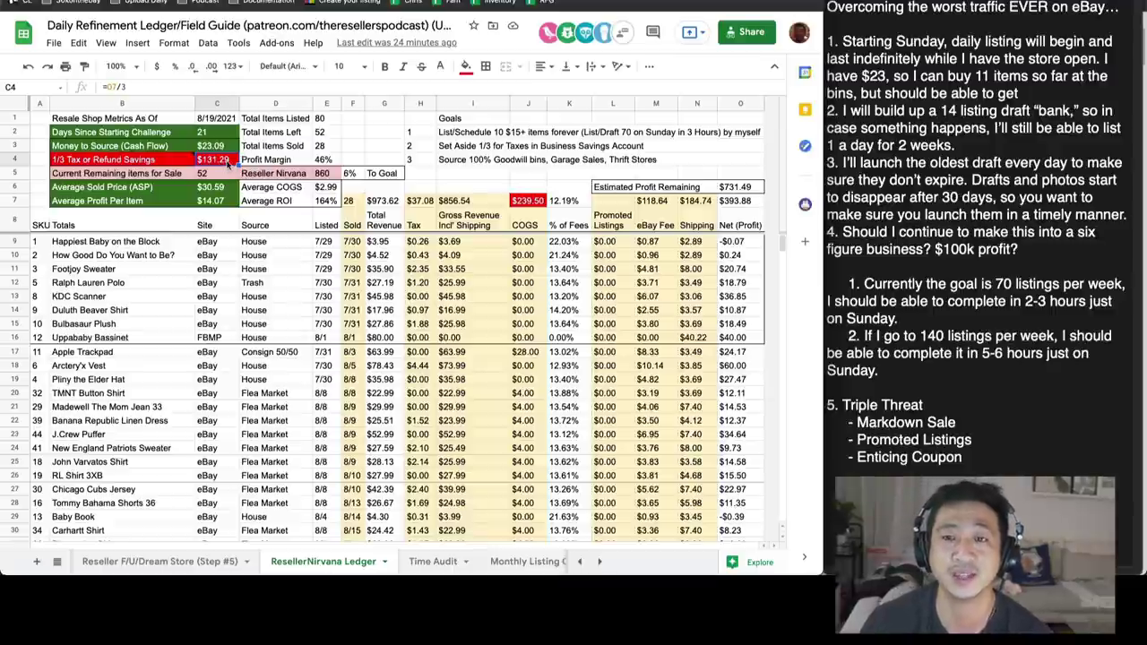
{"action": "left_click", "coordinate": [226, 188]}
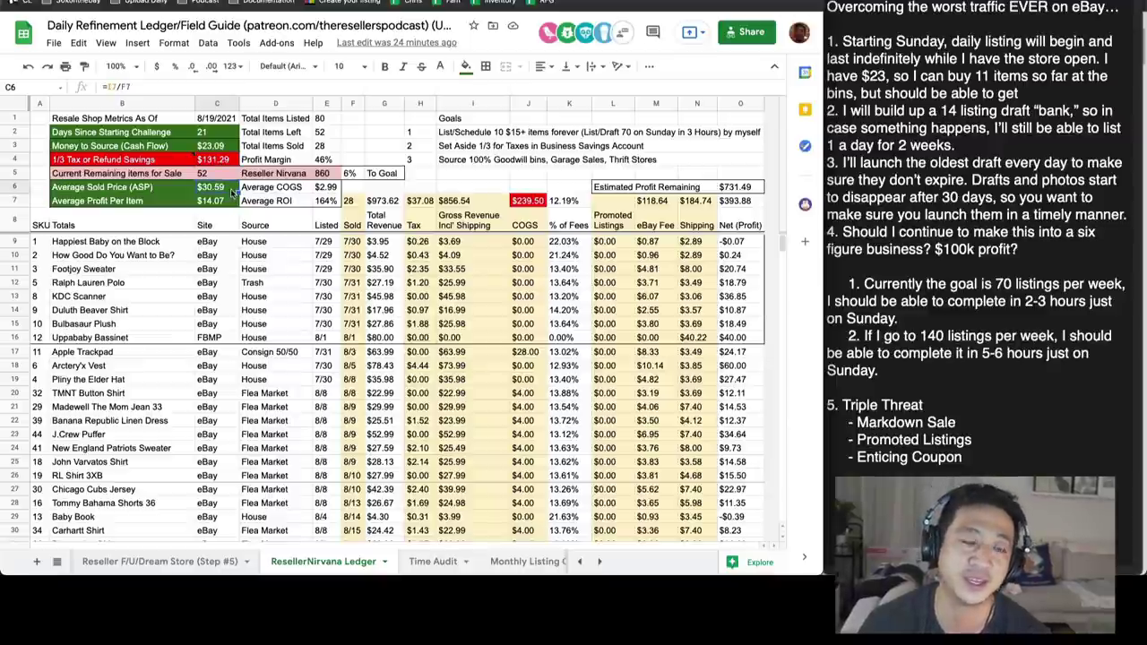
{"action": "left_click", "coordinate": [224, 201]}
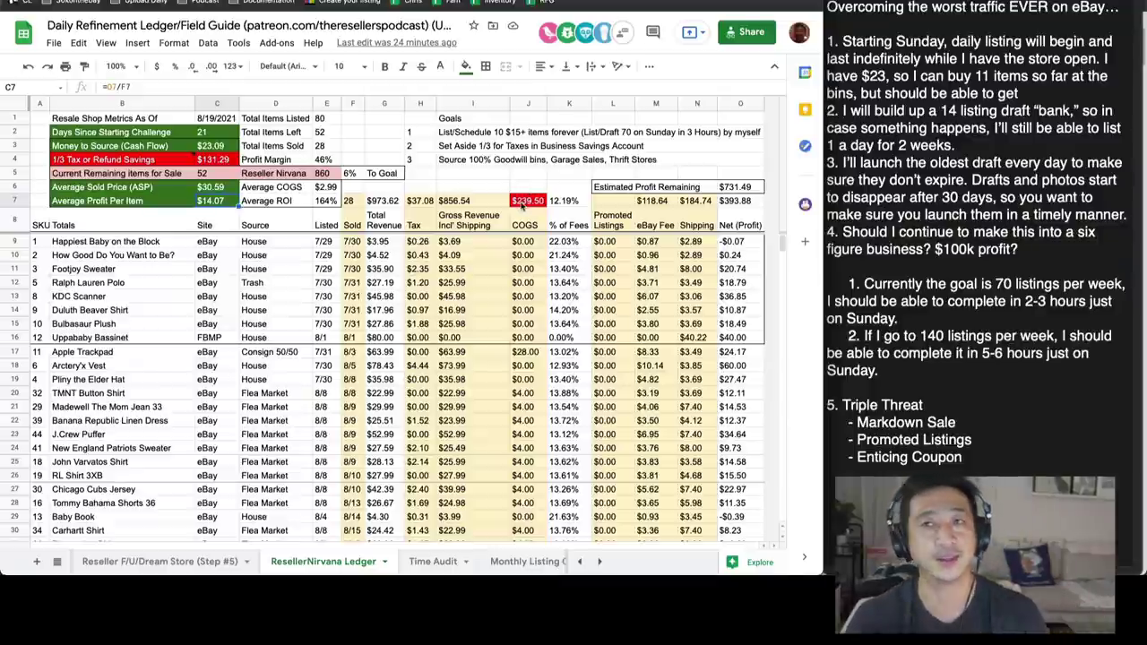
{"action": "left_click", "coordinate": [958, 91]}
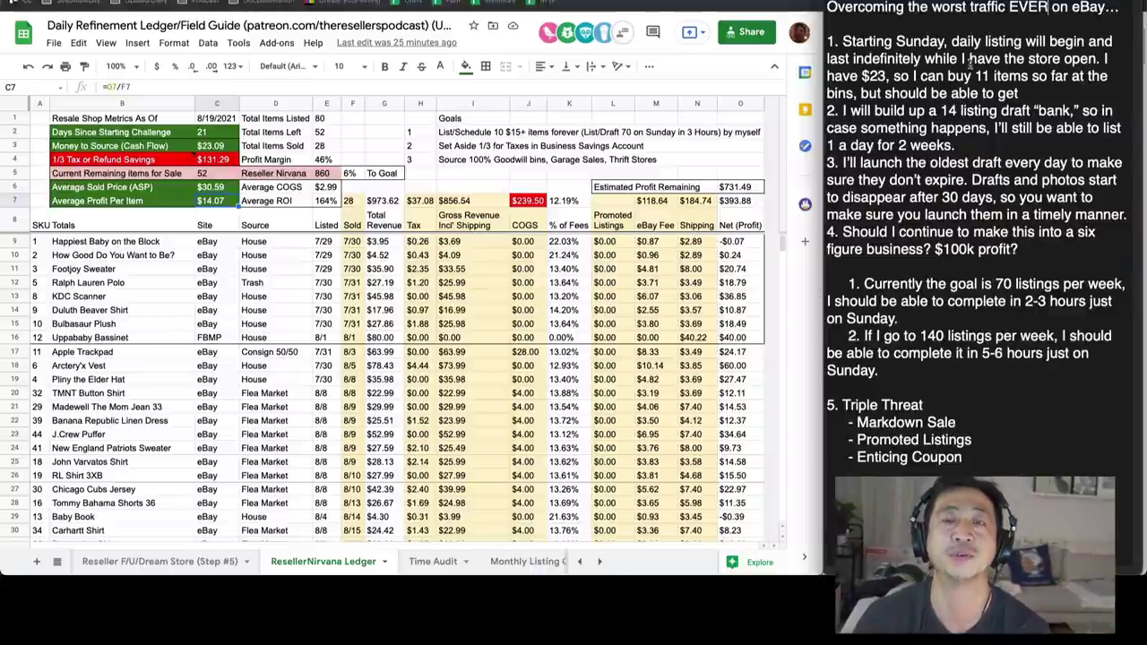
{"action": "left_click", "coordinate": [1052, 87]}
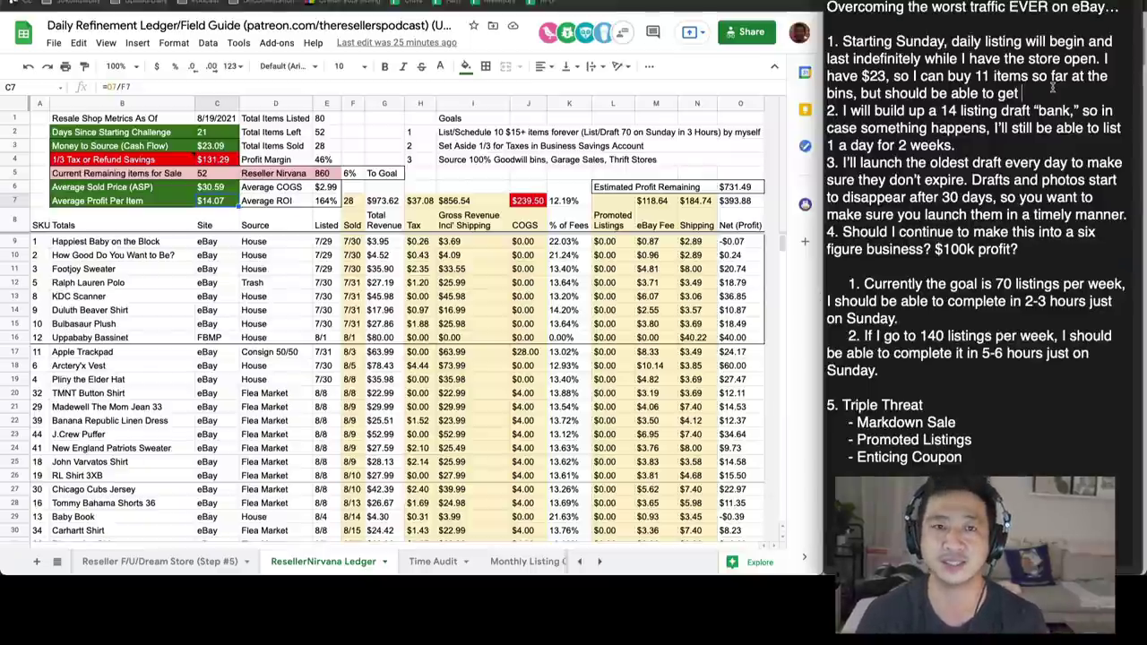
Step: Switch to the dailyrefinement store's browser window and open its Seller Hub traffic report
{"action": "key", "text": "ctrl+Up"}
{"action": "left_click", "coordinate": [736, 111]}
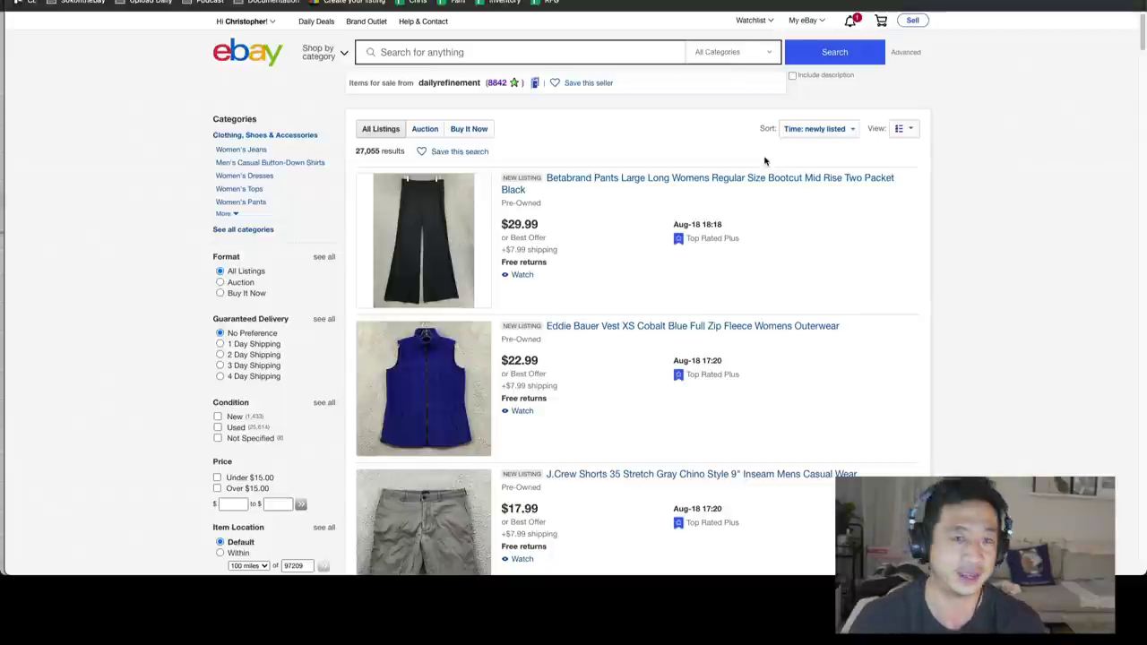
{"action": "left_click", "coordinate": [823, 2]}
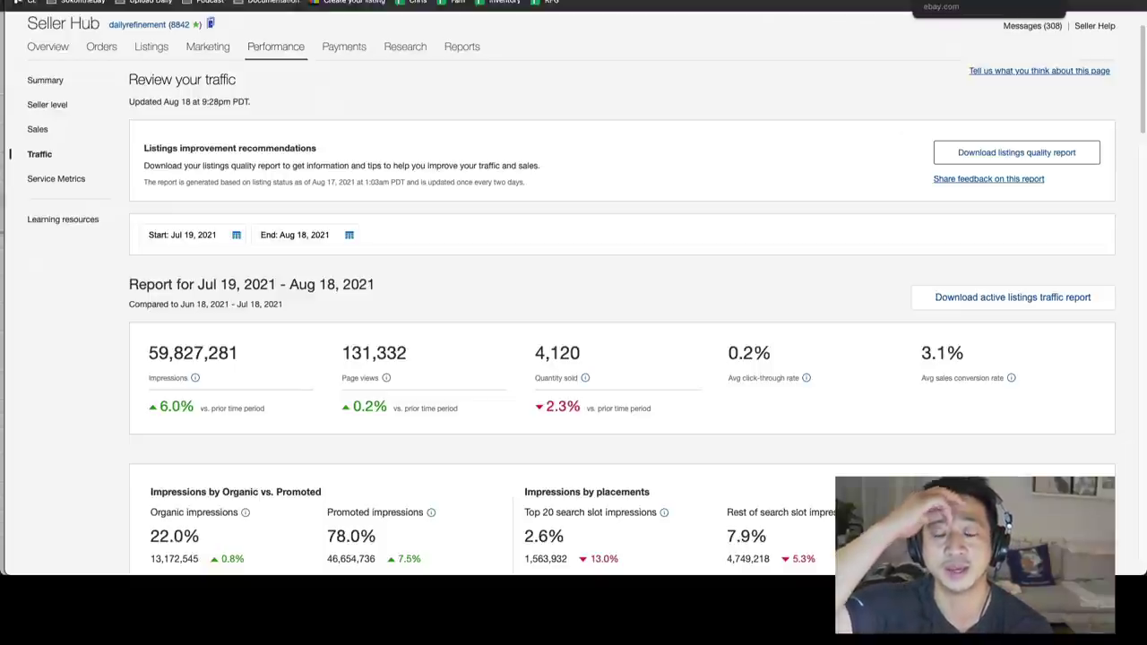
Step: Return to the ResellerNirvana Ledger in Google Sheets and check the Money to Source (Cash Flow) figure
{"action": "left_click", "coordinate": [940, 2]}
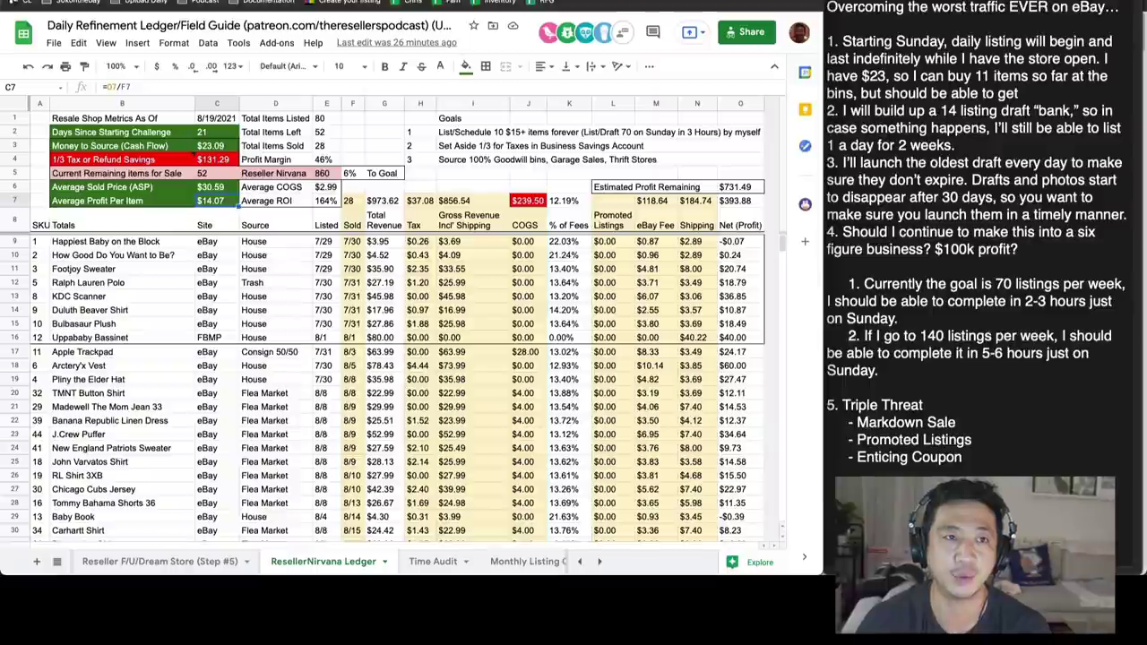
{"action": "left_click", "coordinate": [216, 147]}
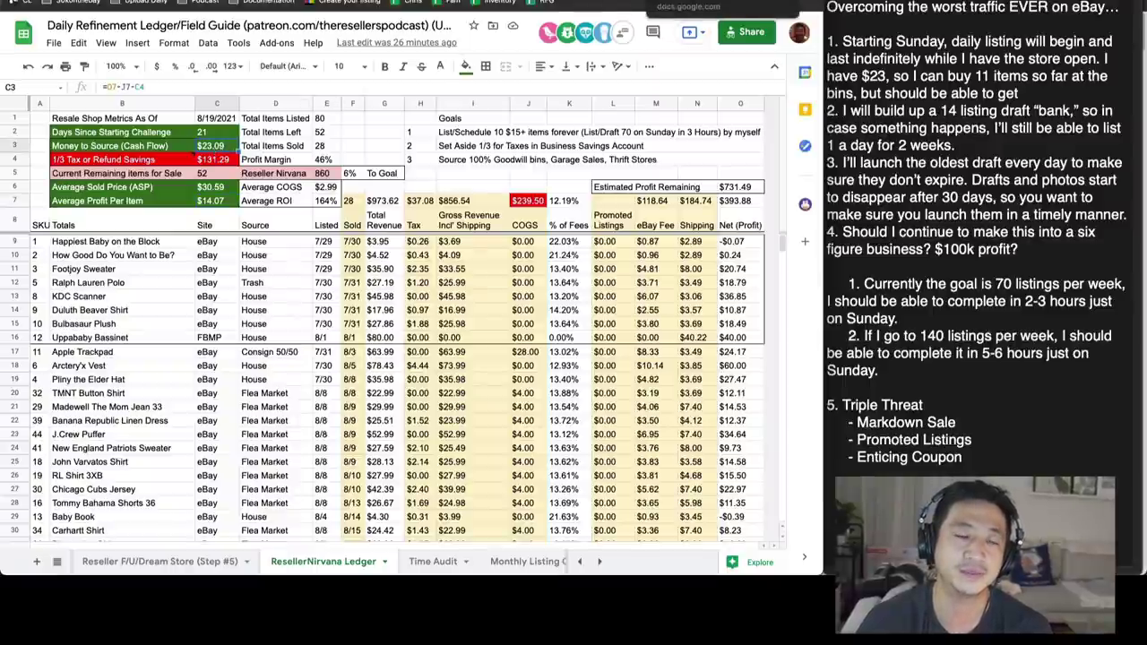
Step: Open the Seller Hub drafts page of the resellernirvana store
{"action": "left_click", "coordinate": [688, 1]}
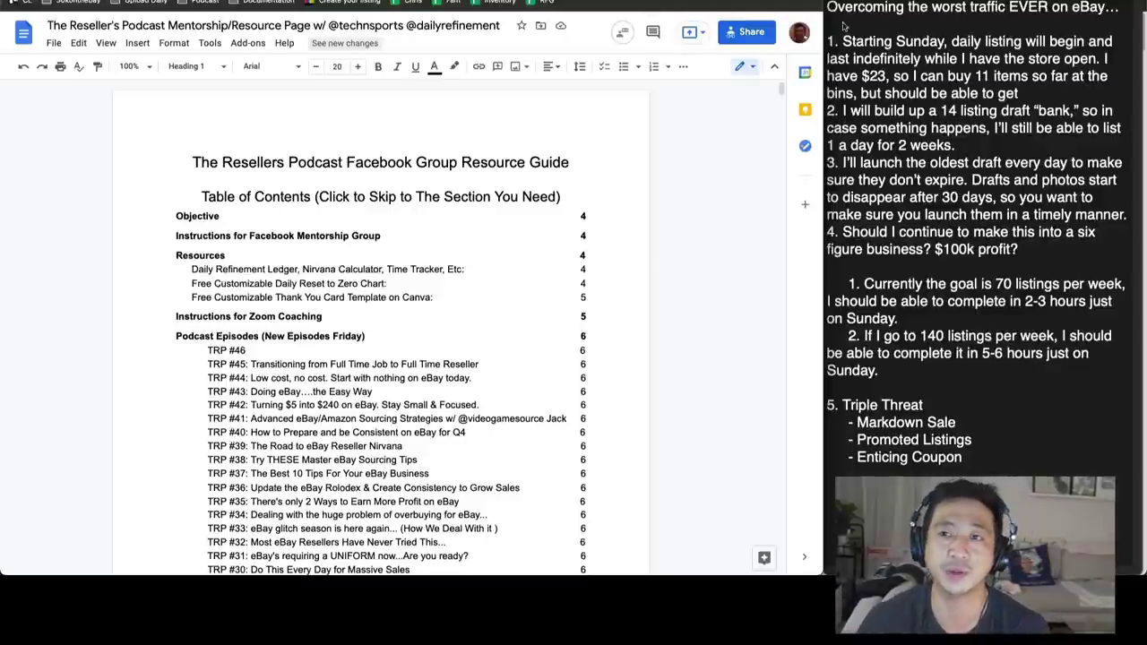
{"action": "key", "text": "ctrl+shift+n"}
{"action": "type", "text": "drafts"}
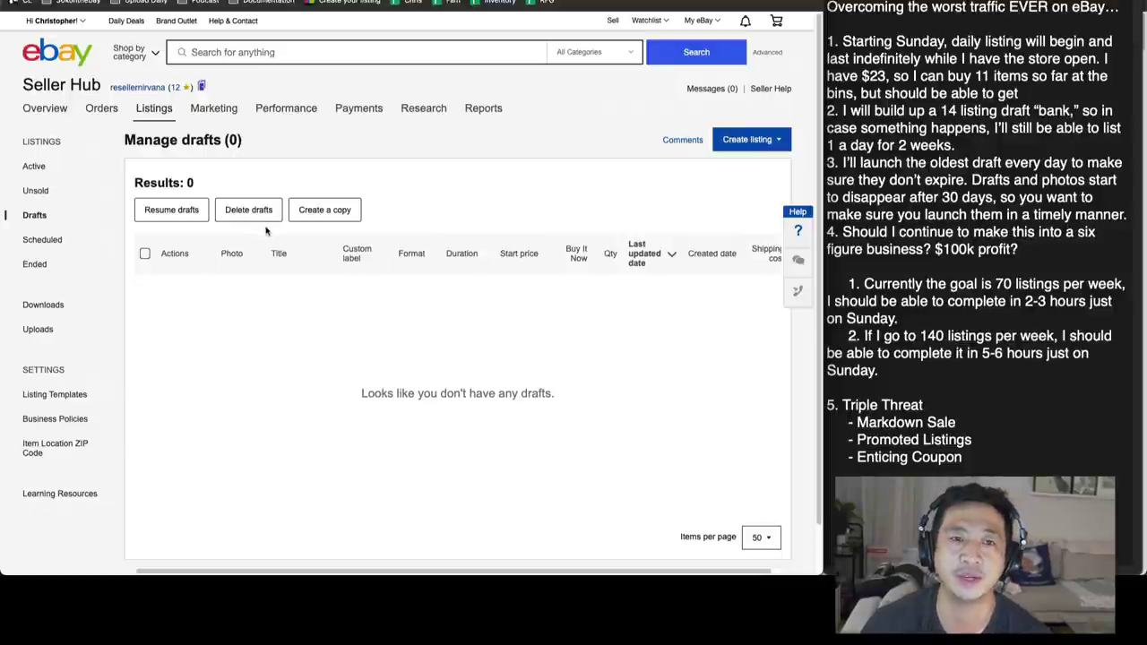
Step: Go through the notes on the 14-listing draft bank, launching the oldest drafts, and the weekly listing goals
{"action": "left_click", "coordinate": [982, 93]}
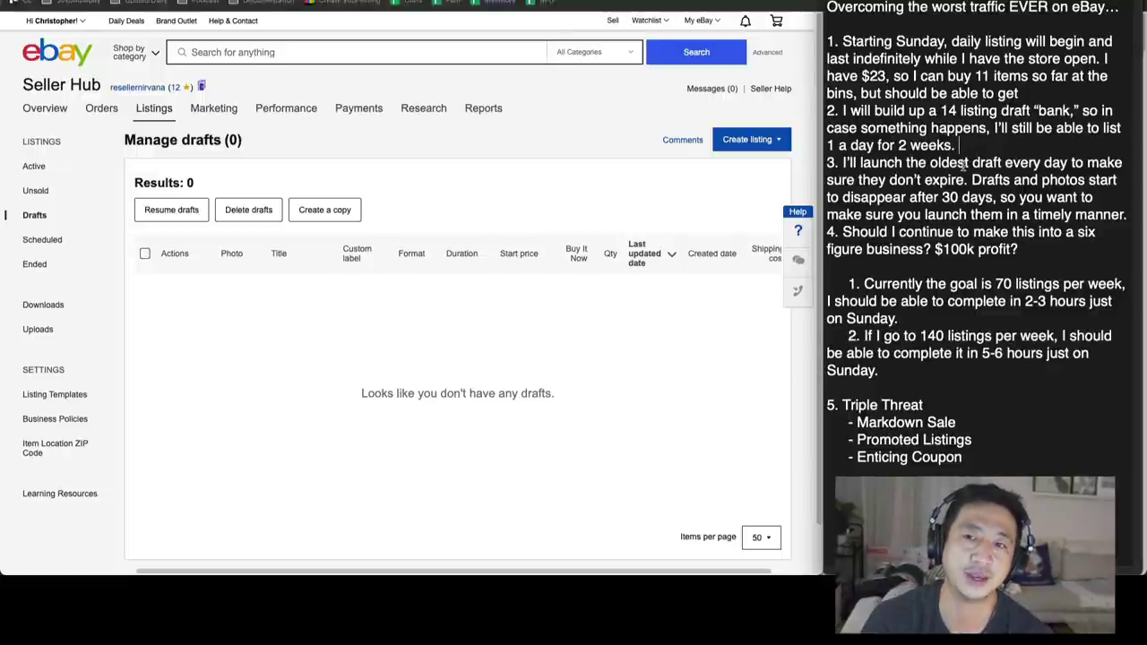
{"action": "left_click", "coordinate": [965, 163]}
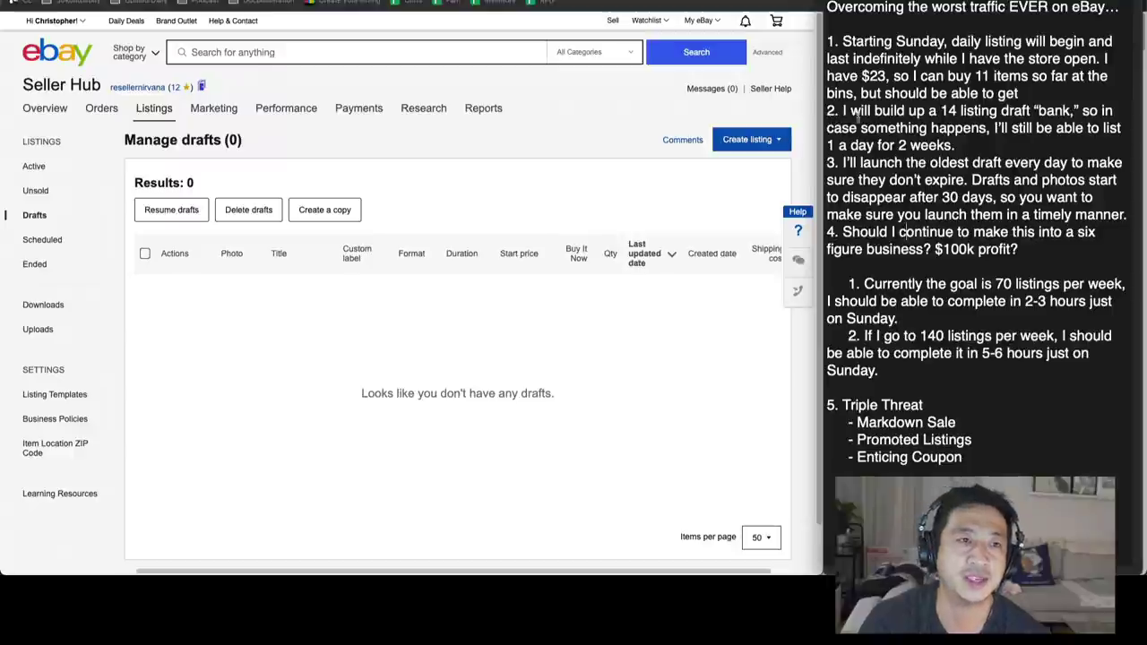
{"action": "left_click", "coordinate": [459, 178]}
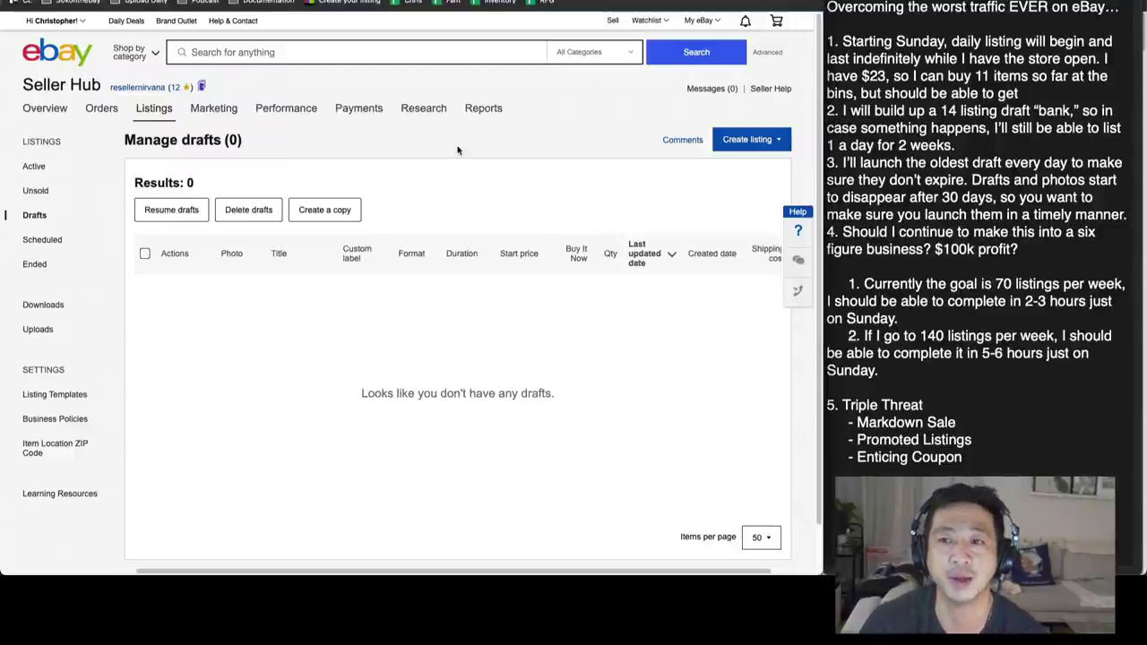
{"action": "left_click", "coordinate": [957, 319]}
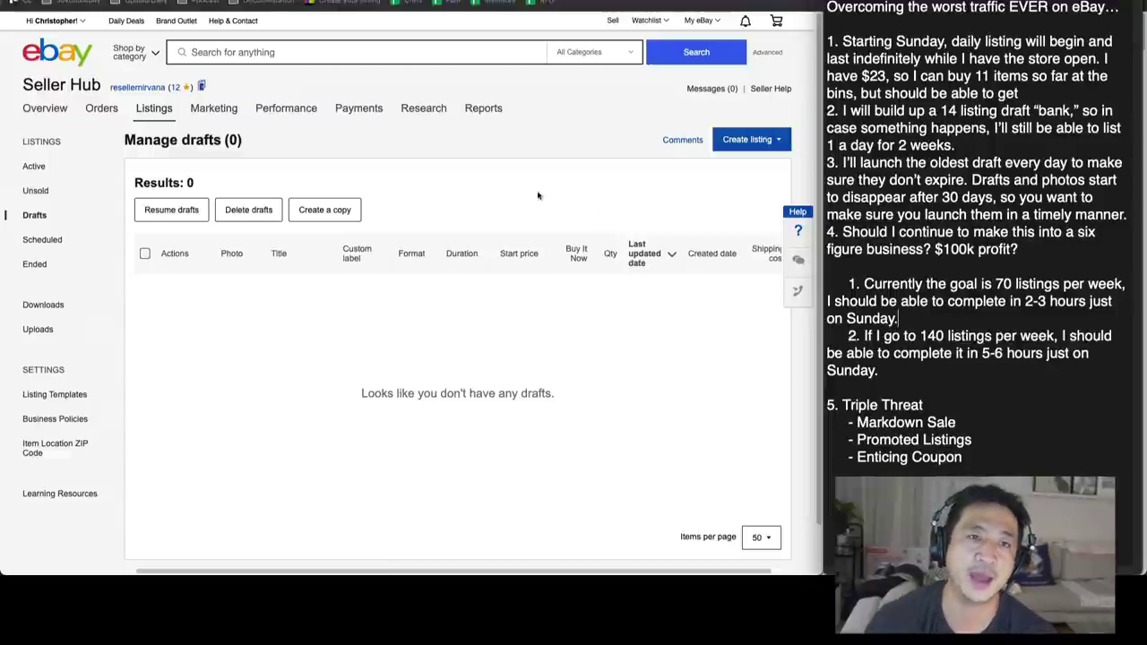
Step: Open the Reseller Nirvana storefront and browse its active listings and sale prices, from the Sebago boat shoes to the Prana capris
{"action": "left_click", "coordinate": [201, 86]}
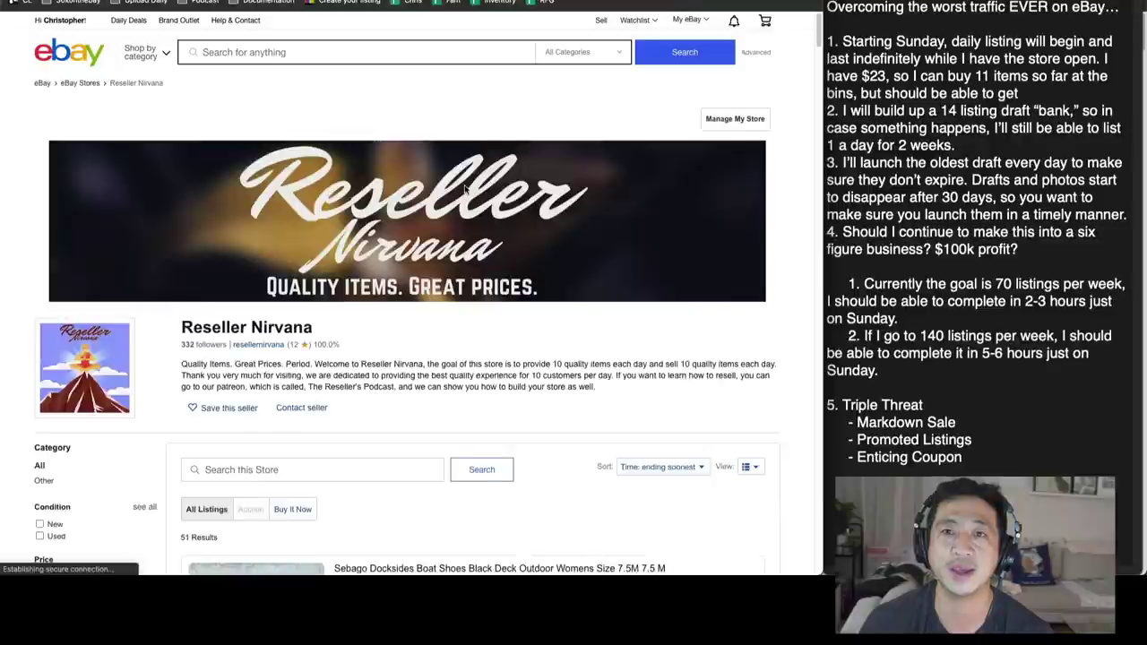
{"action": "scroll", "coordinate": [468, 191], "scroll_direction": "down", "scroll_amount": 5}
{"action": "scroll", "coordinate": [469, 193], "scroll_direction": "down", "scroll_amount": 1}
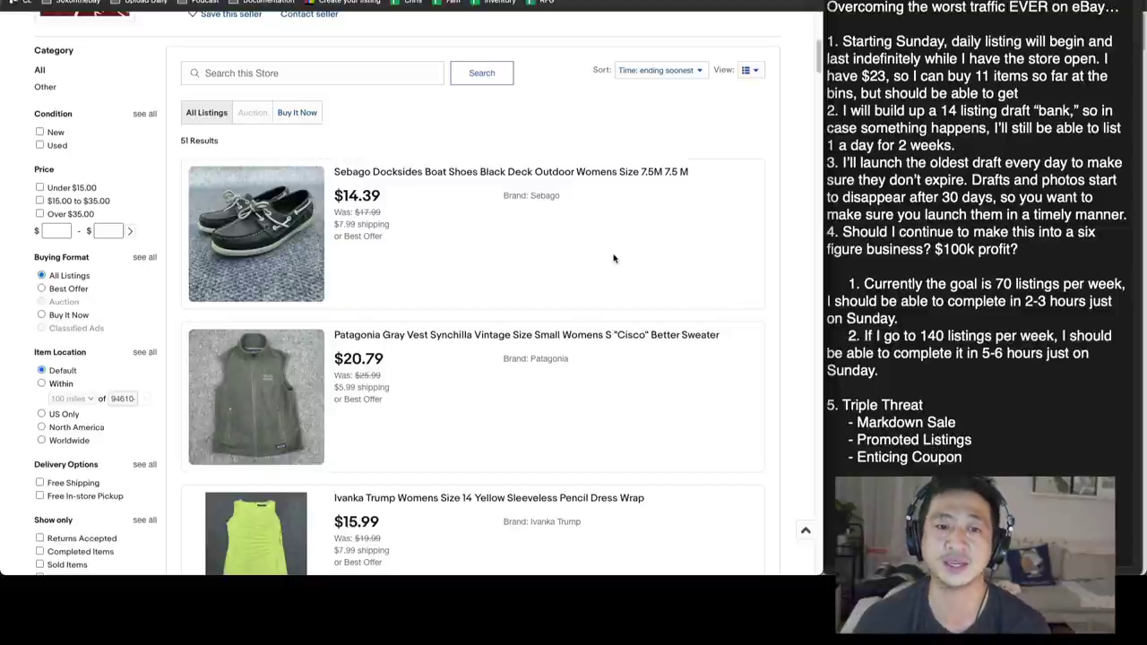
{"action": "scroll", "coordinate": [613, 258], "scroll_direction": "down", "scroll_amount": 1}
{"action": "scroll", "coordinate": [618, 251], "scroll_direction": "down", "scroll_amount": 1}
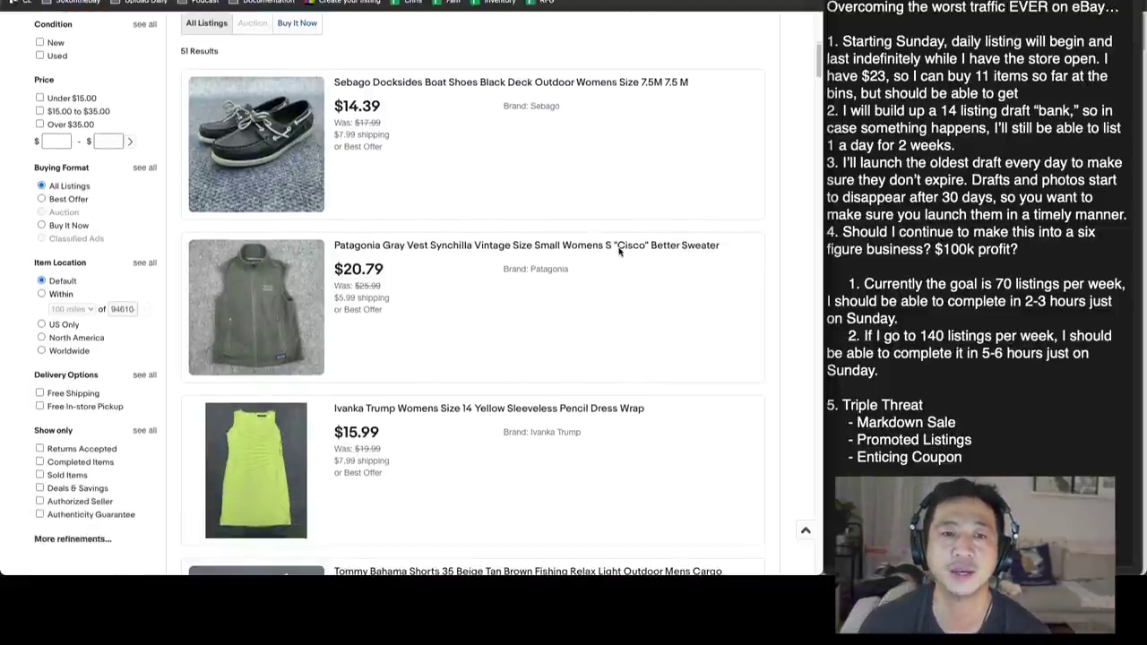
{"action": "scroll", "coordinate": [620, 250], "scroll_direction": "down", "scroll_amount": 3}
{"action": "scroll", "coordinate": [620, 251], "scroll_direction": "down", "scroll_amount": 2}
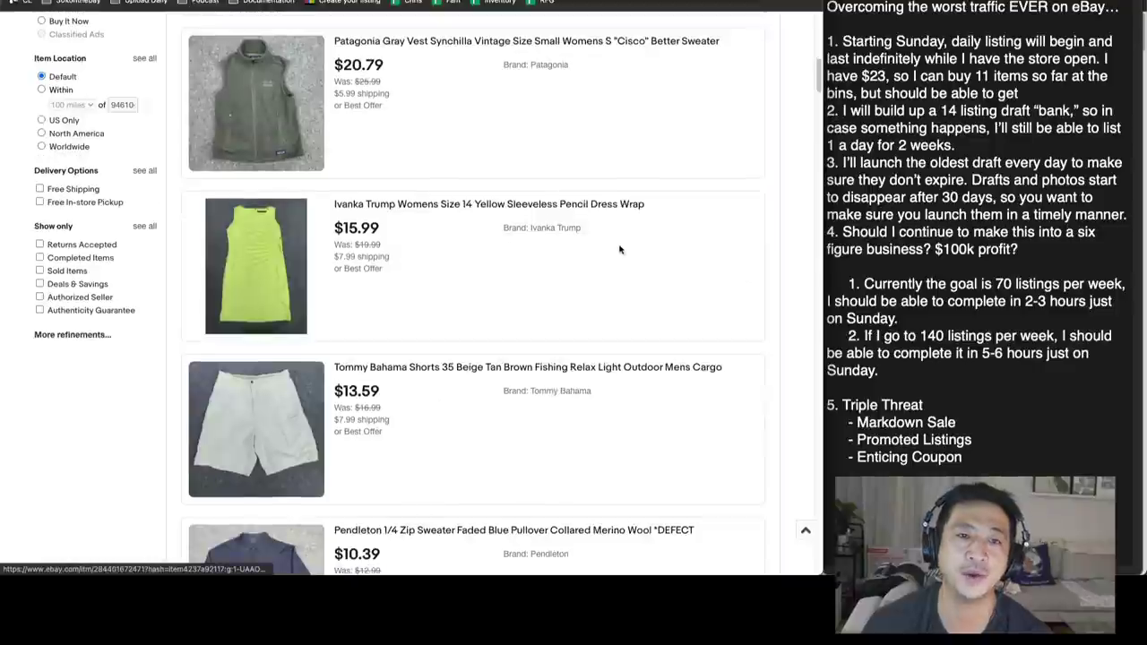
{"action": "scroll", "coordinate": [619, 249], "scroll_direction": "down", "scroll_amount": 3}
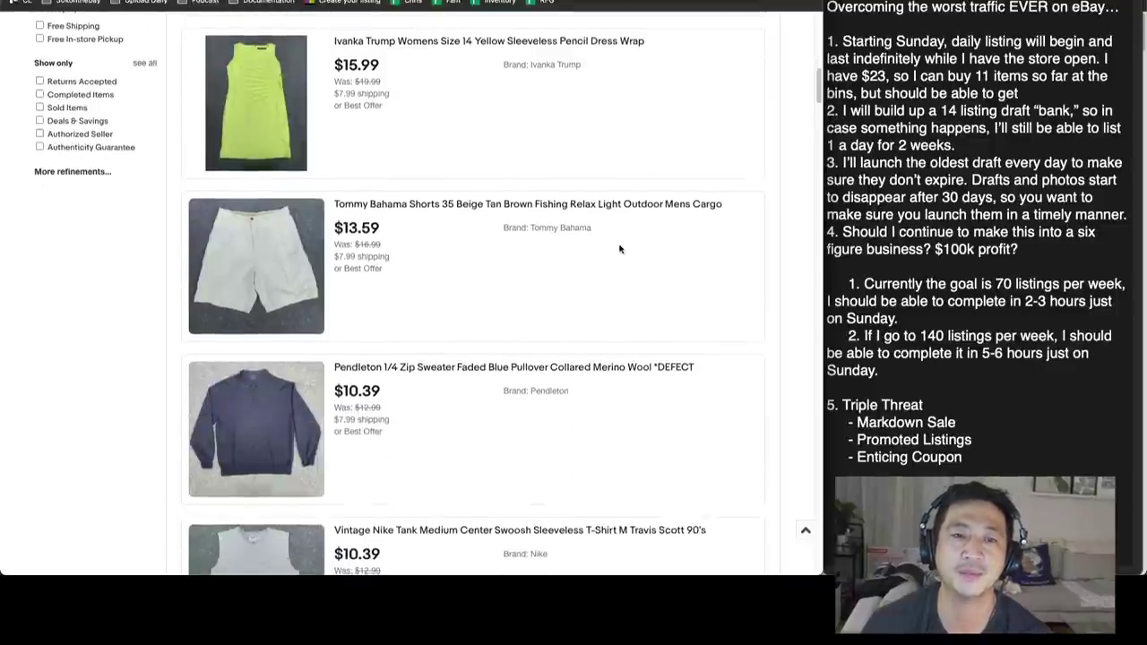
{"action": "scroll", "coordinate": [617, 248], "scroll_direction": "down", "scroll_amount": 8}
{"action": "scroll", "coordinate": [619, 250], "scroll_direction": "up", "scroll_amount": 8}
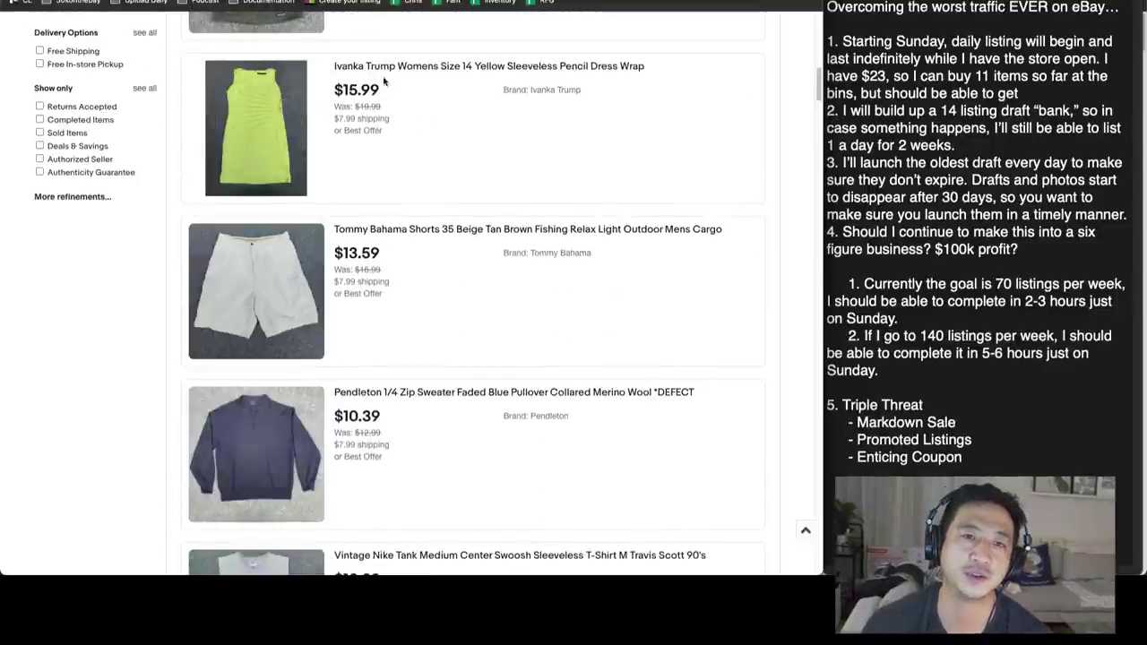
{"action": "scroll", "coordinate": [402, 96], "scroll_direction": "down", "scroll_amount": 1}
{"action": "scroll", "coordinate": [403, 98], "scroll_direction": "down", "scroll_amount": 10}
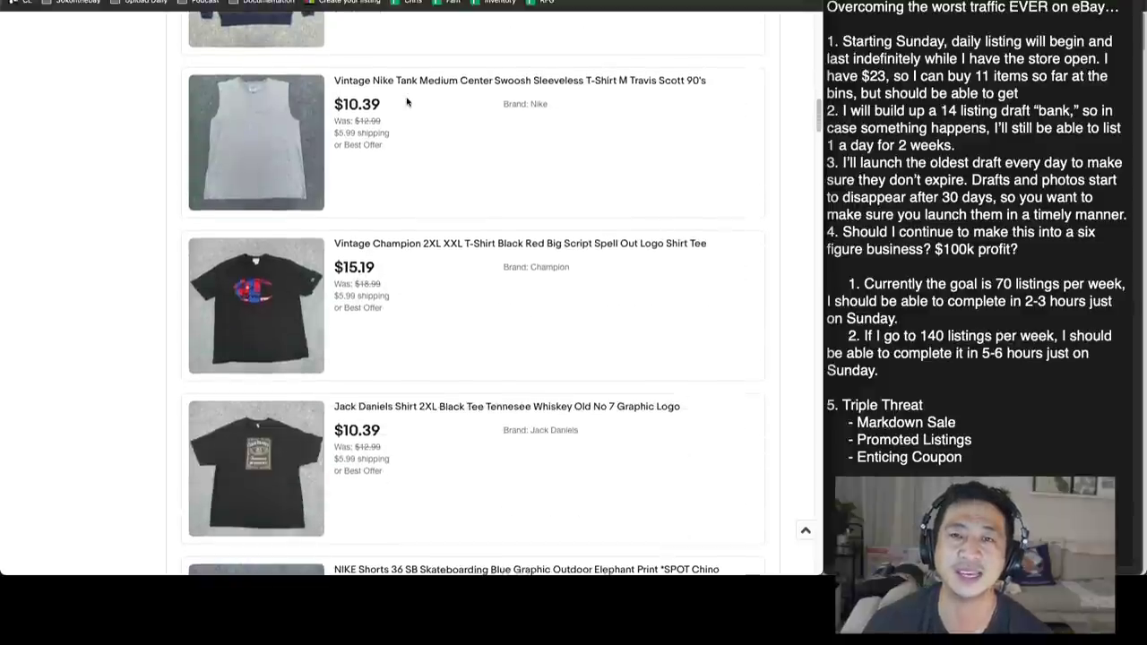
{"action": "scroll", "coordinate": [407, 102], "scroll_direction": "down", "scroll_amount": 6}
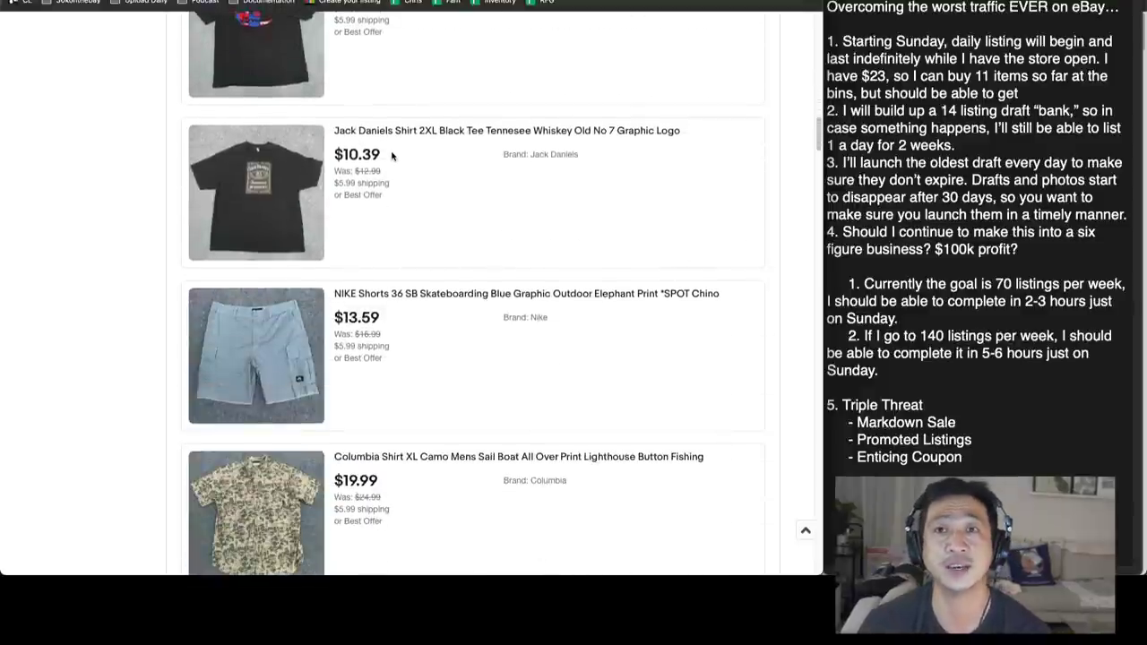
{"action": "scroll", "coordinate": [393, 155], "scroll_direction": "down", "scroll_amount": 7}
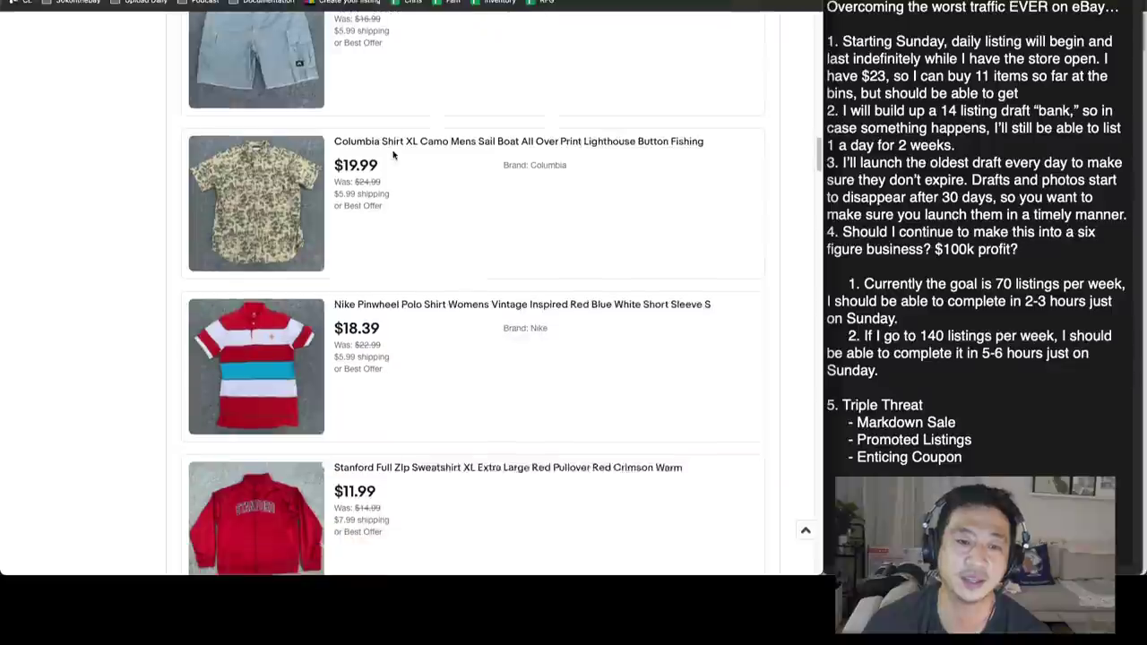
{"action": "scroll", "coordinate": [392, 155], "scroll_direction": "down", "scroll_amount": 7}
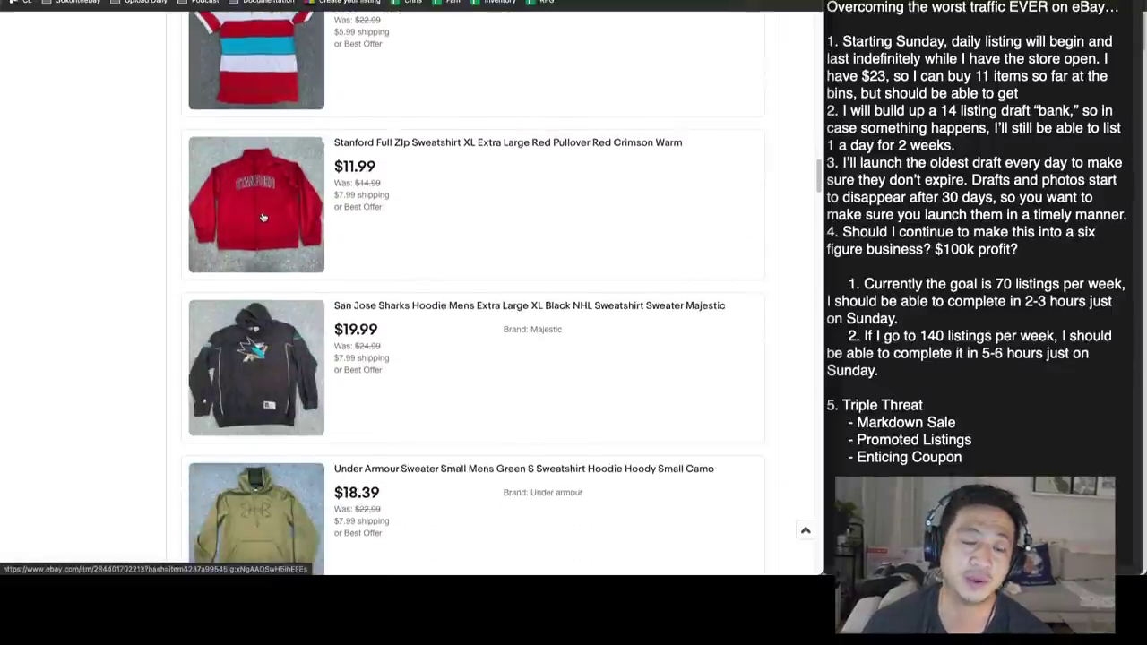
{"action": "scroll", "coordinate": [263, 218], "scroll_direction": "down", "scroll_amount": 3}
{"action": "scroll", "coordinate": [258, 210], "scroll_direction": "down", "scroll_amount": 20}
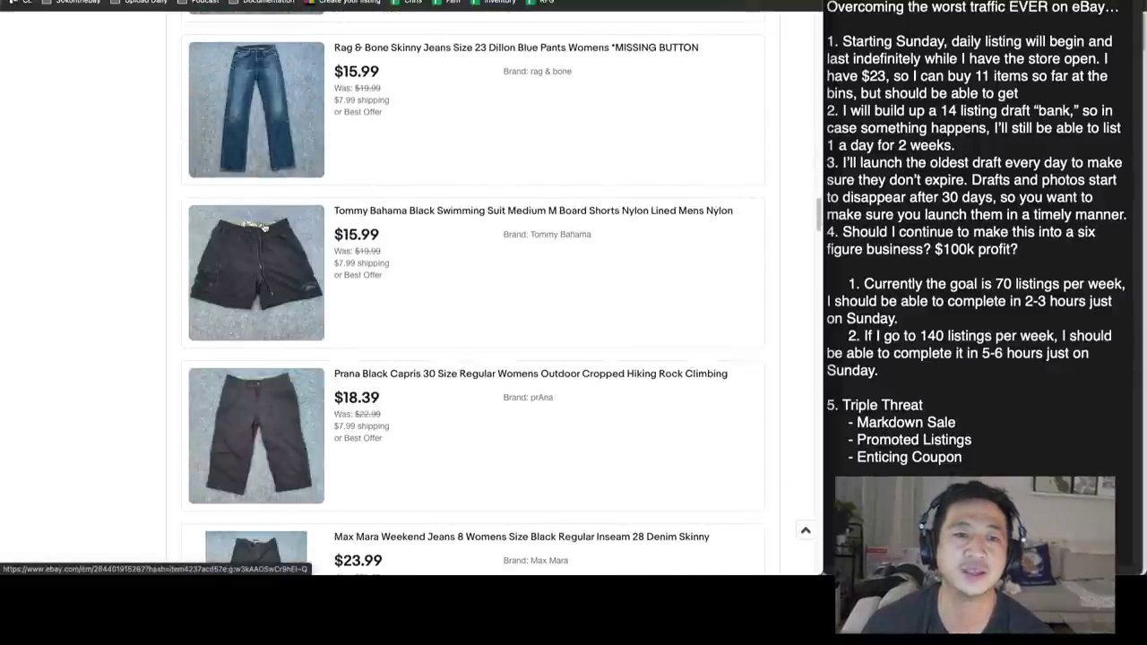
Step: Filter the Reseller Nirvana store's listings to show only sold items
{"action": "scroll", "coordinate": [270, 237], "scroll_direction": "up", "scroll_amount": 20}
{"action": "scroll", "coordinate": [374, 244], "scroll_direction": "down", "scroll_amount": 9}
{"action": "scroll", "coordinate": [375, 244], "scroll_direction": "down", "scroll_amount": 2}
{"action": "left_click", "coordinate": [72, 144]}
Step: Review the first sold listings, from the Happiest Baby on the Block book to the Duluth Trading Company shirt
{"action": "scroll", "coordinate": [473, 222], "scroll_direction": "down", "scroll_amount": 3}
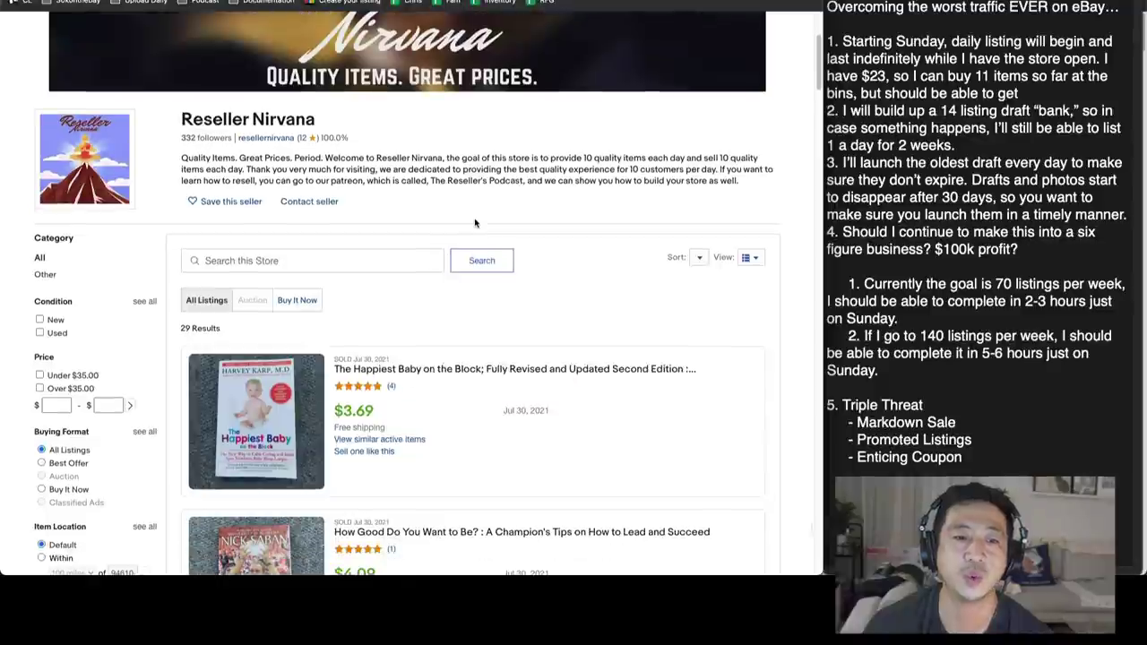
{"action": "scroll", "coordinate": [475, 224], "scroll_direction": "down", "scroll_amount": 5}
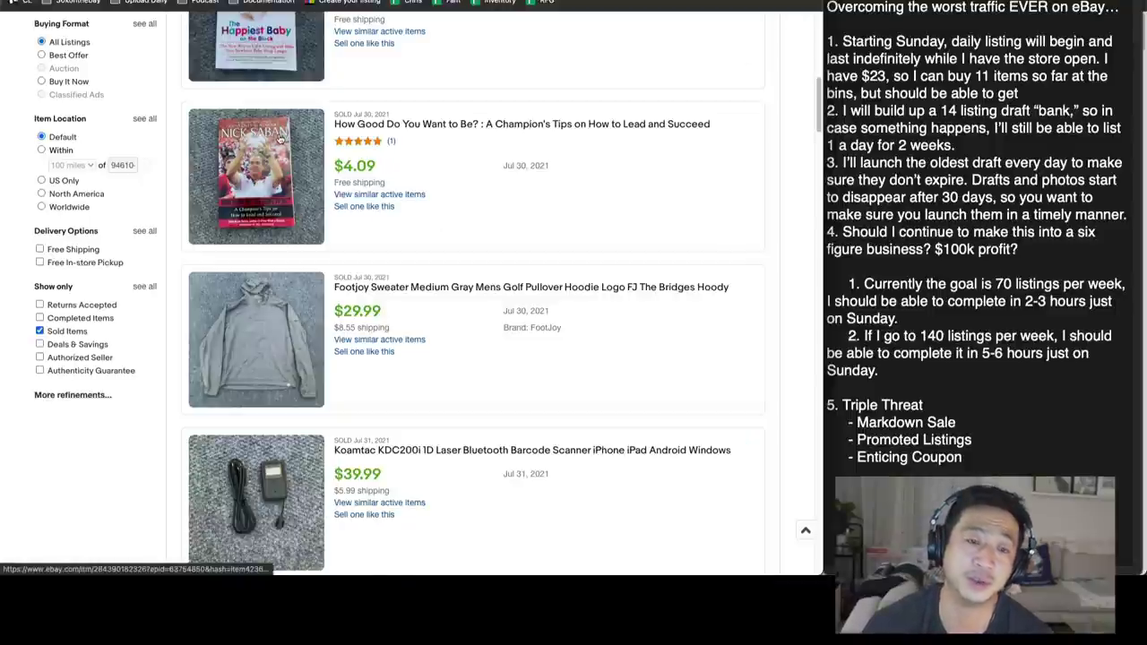
{"action": "scroll", "coordinate": [280, 137], "scroll_direction": "down", "scroll_amount": 4}
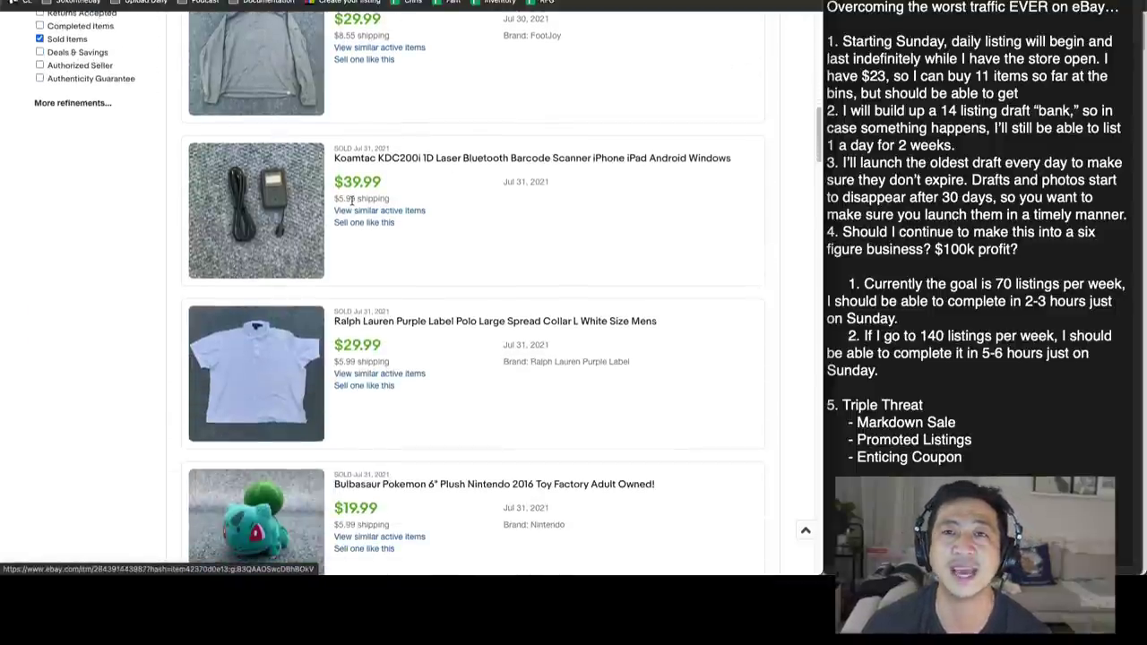
{"action": "scroll", "coordinate": [351, 201], "scroll_direction": "down", "scroll_amount": 2}
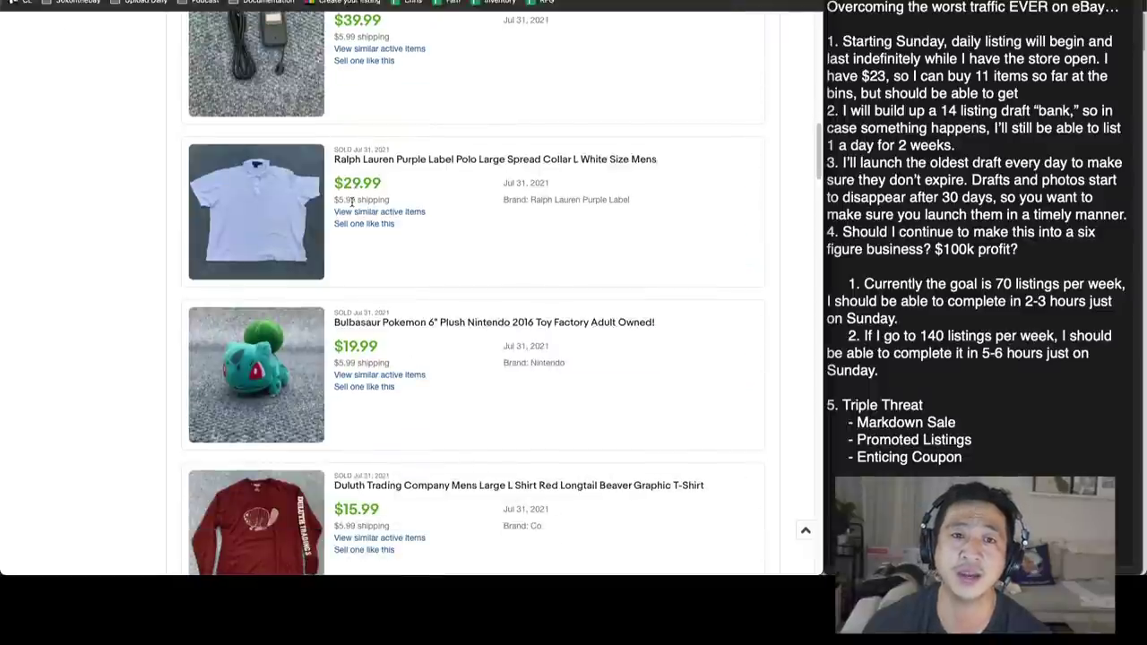
{"action": "scroll", "coordinate": [346, 192], "scroll_direction": "down", "scroll_amount": 3}
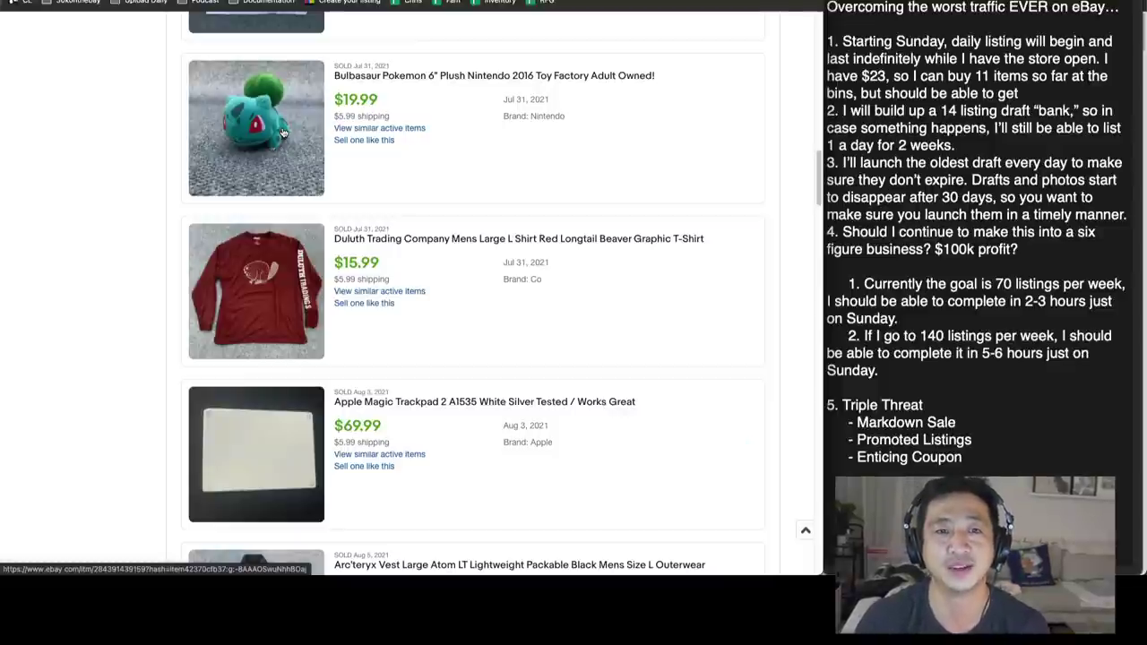
Step: Open the sold Duluth Trading Company shirt listing, inspect its enlarged photo, and return to the sold items
{"action": "left_click", "coordinate": [276, 259]}
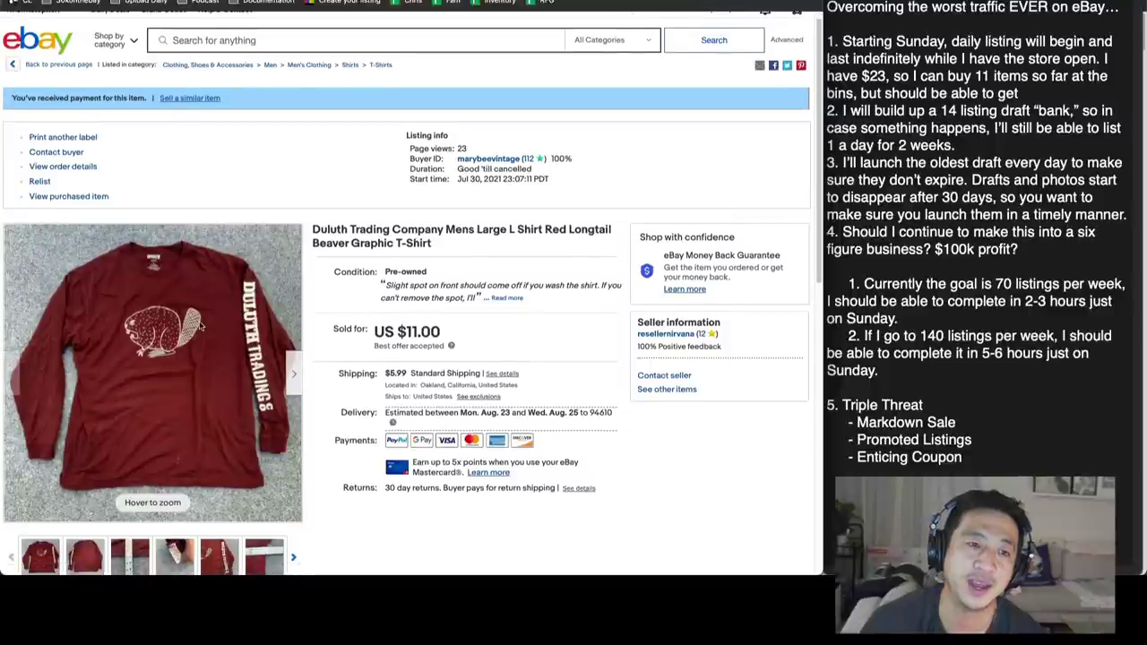
{"action": "left_click", "coordinate": [272, 258]}
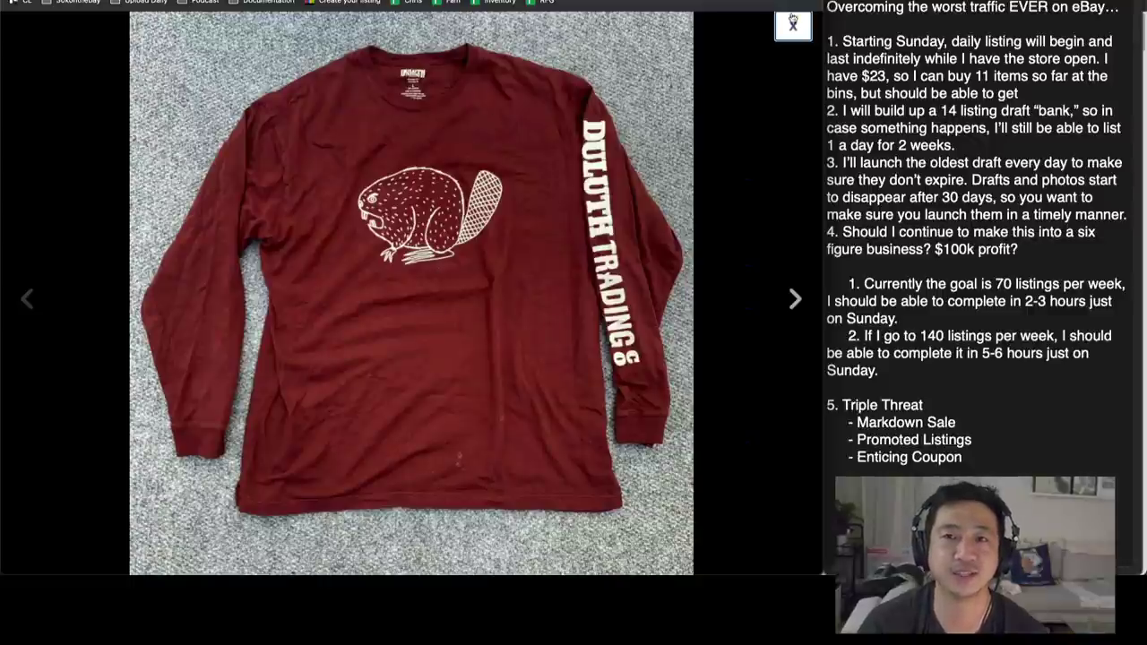
{"action": "left_click", "coordinate": [792, 27]}
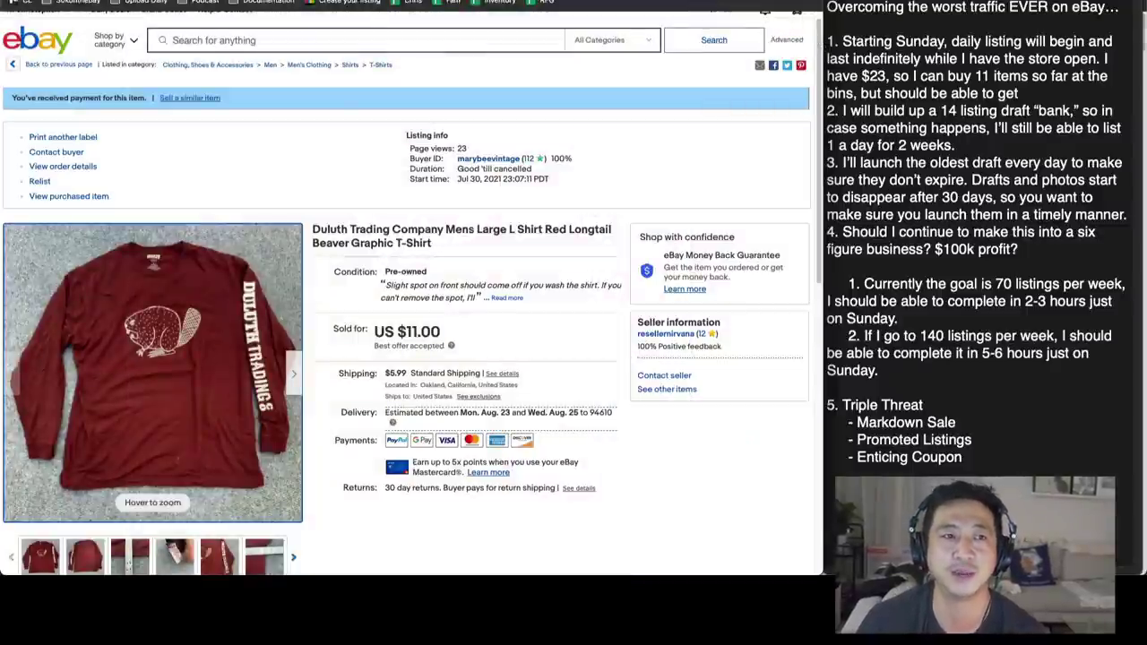
{"action": "key", "text": "alt+Left"}
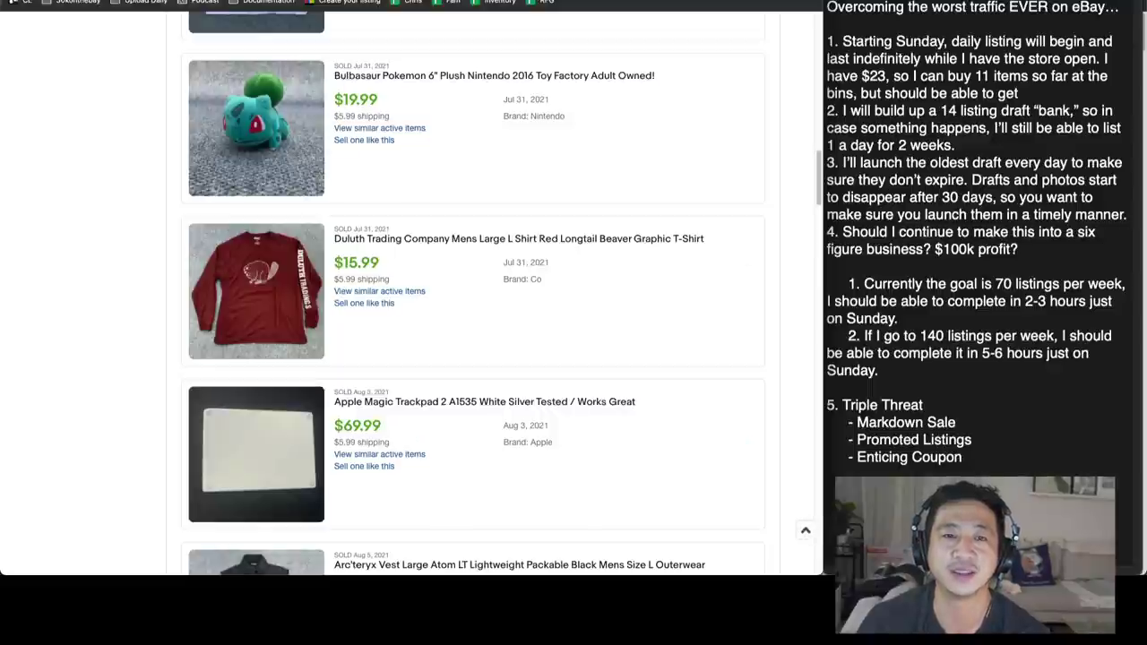
Step: Continue through the sold items to the Teenage Mutant Ninja Turtles button-down shirt, open its listing and inspect the enlarged photo
{"action": "scroll", "coordinate": [259, 85], "scroll_direction": "down", "scroll_amount": 3}
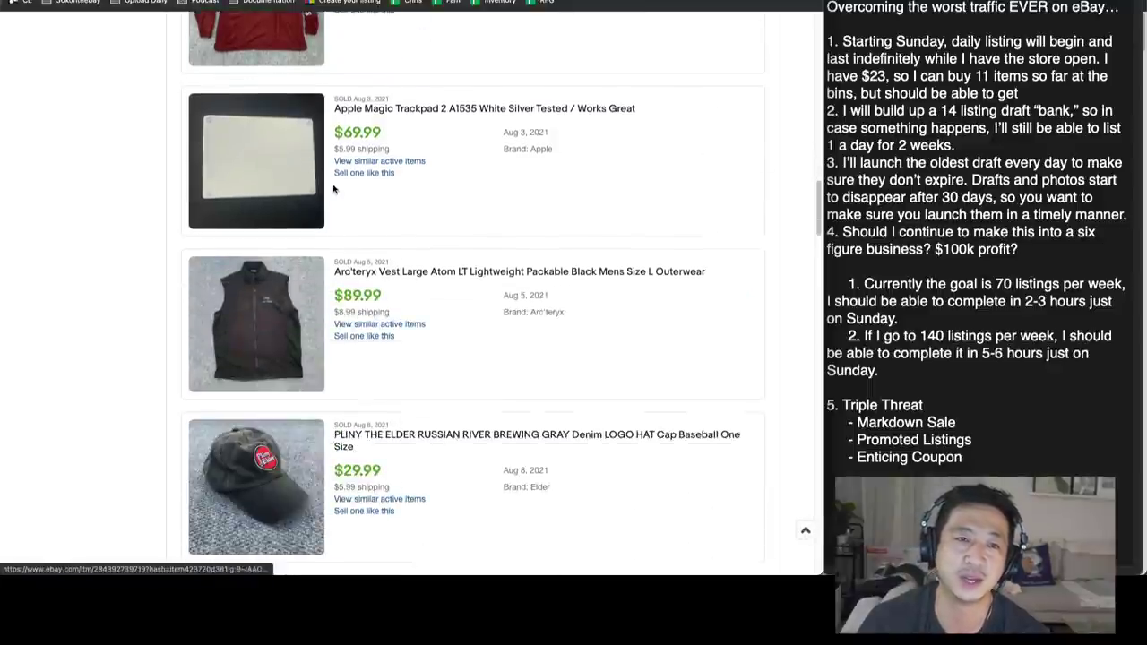
{"action": "scroll", "coordinate": [334, 188], "scroll_direction": "down", "scroll_amount": 1}
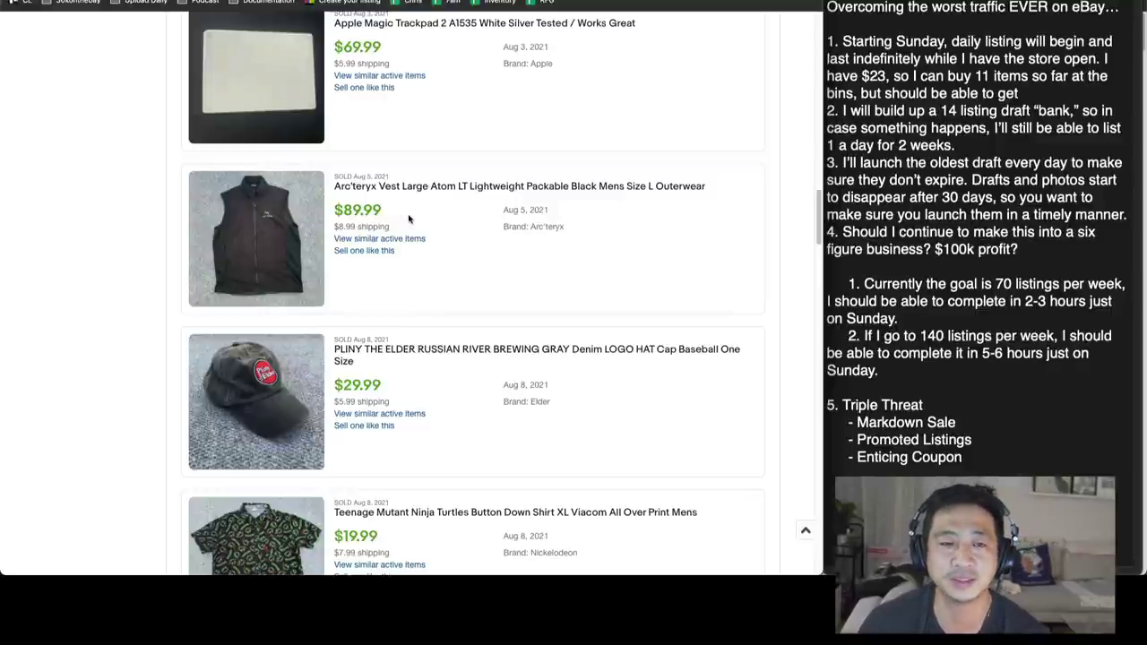
{"action": "scroll", "coordinate": [409, 218], "scroll_direction": "down", "scroll_amount": 3}
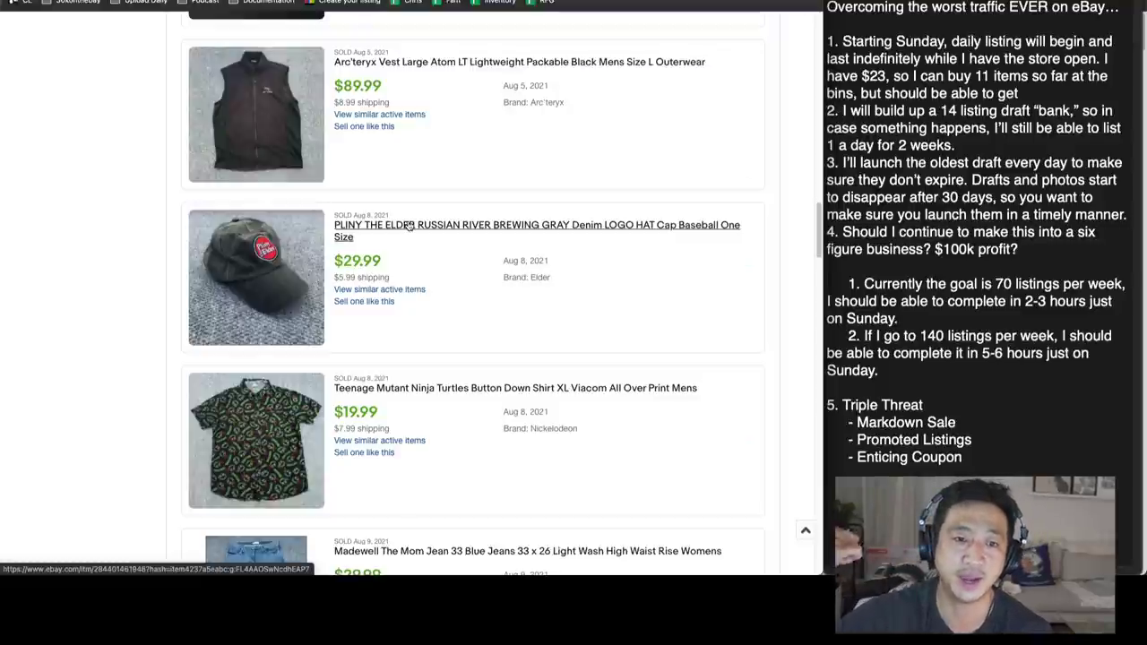
{"action": "scroll", "coordinate": [407, 225], "scroll_direction": "down", "scroll_amount": 2}
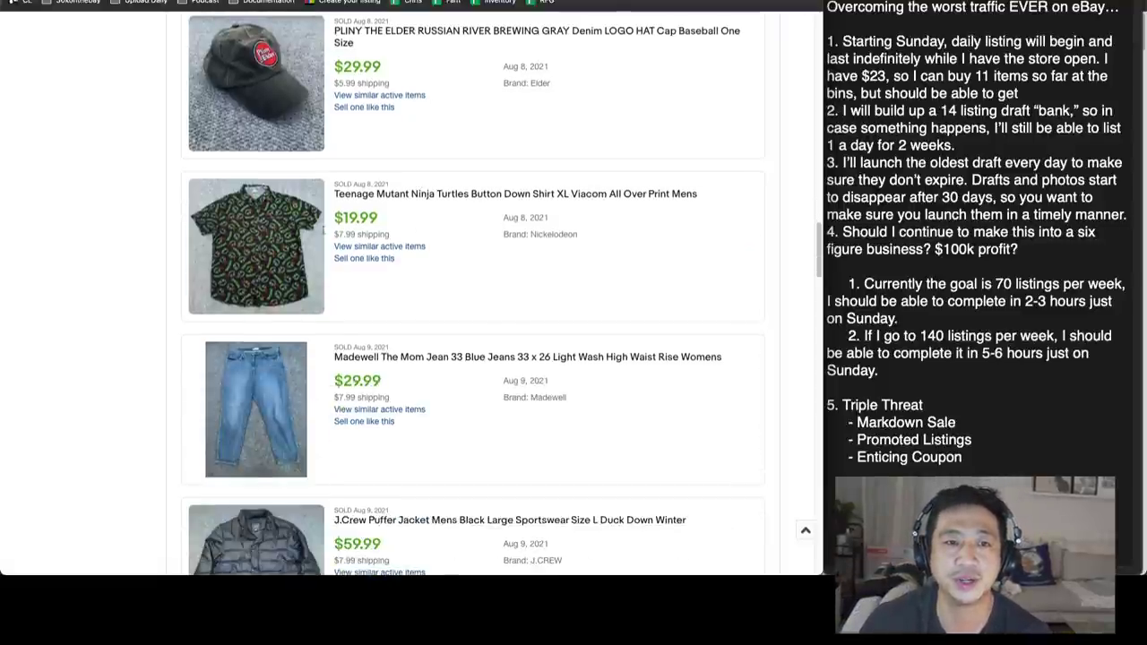
{"action": "left_click", "coordinate": [307, 237]}
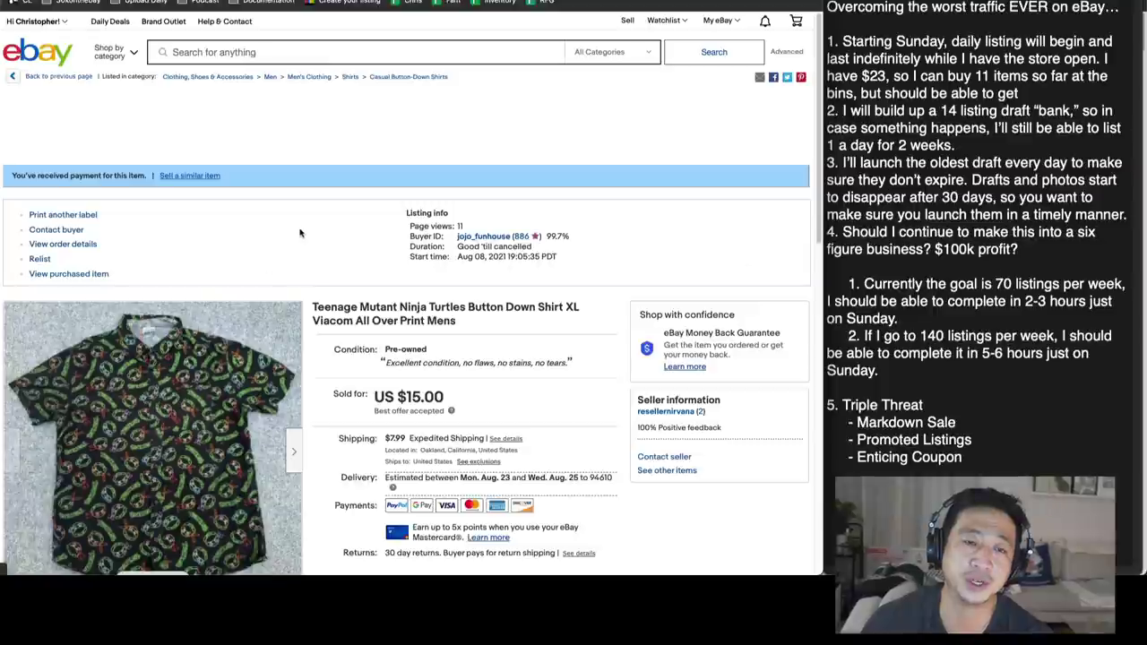
{"action": "scroll", "coordinate": [222, 272], "scroll_direction": "down", "scroll_amount": 3}
{"action": "left_click", "coordinate": [222, 272]}
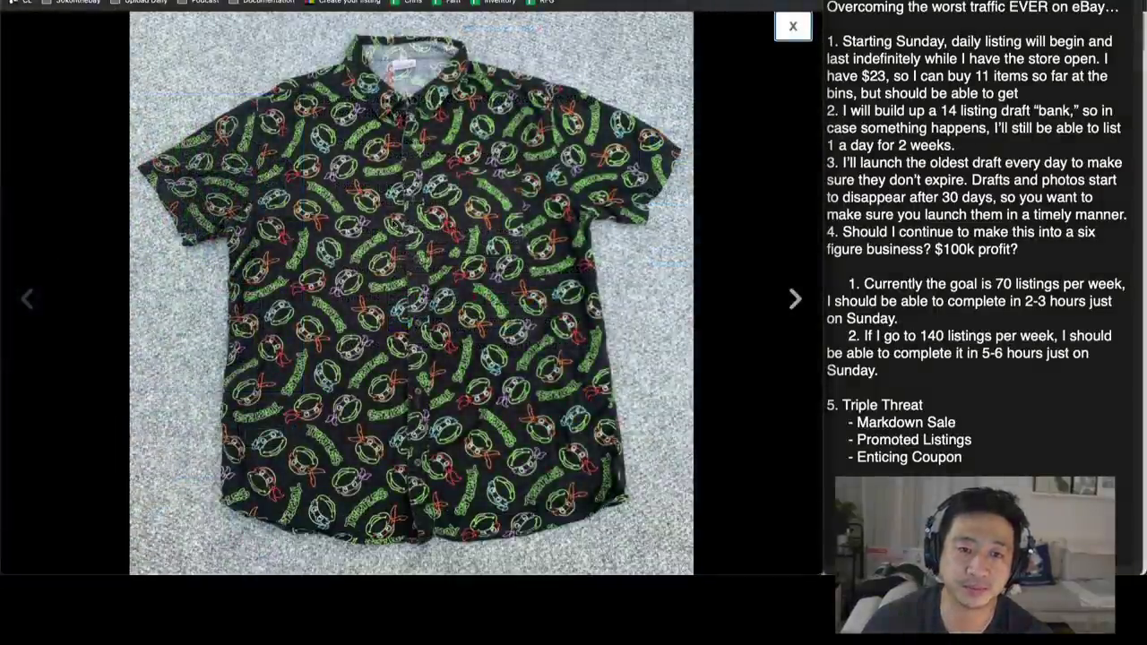
{"action": "left_click", "coordinate": [792, 26]}
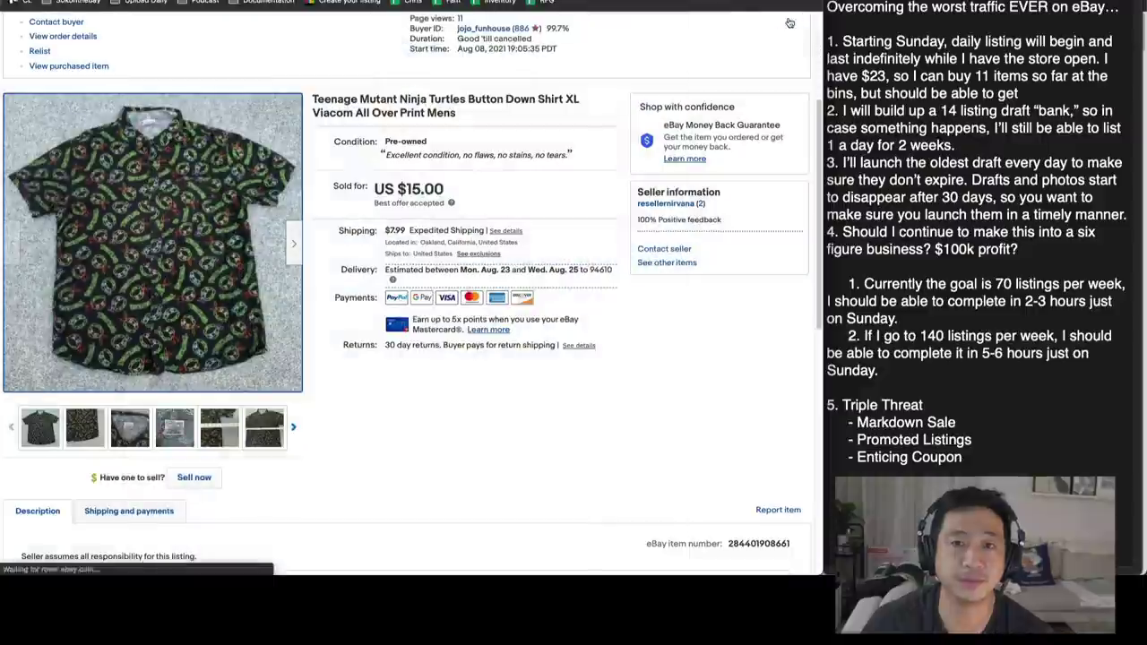
Step: Return to the sold items and review them from the Teenage Mutant Ninja Turtles shirt to the Nike React sneakers
{"action": "key", "text": "alt+Left"}
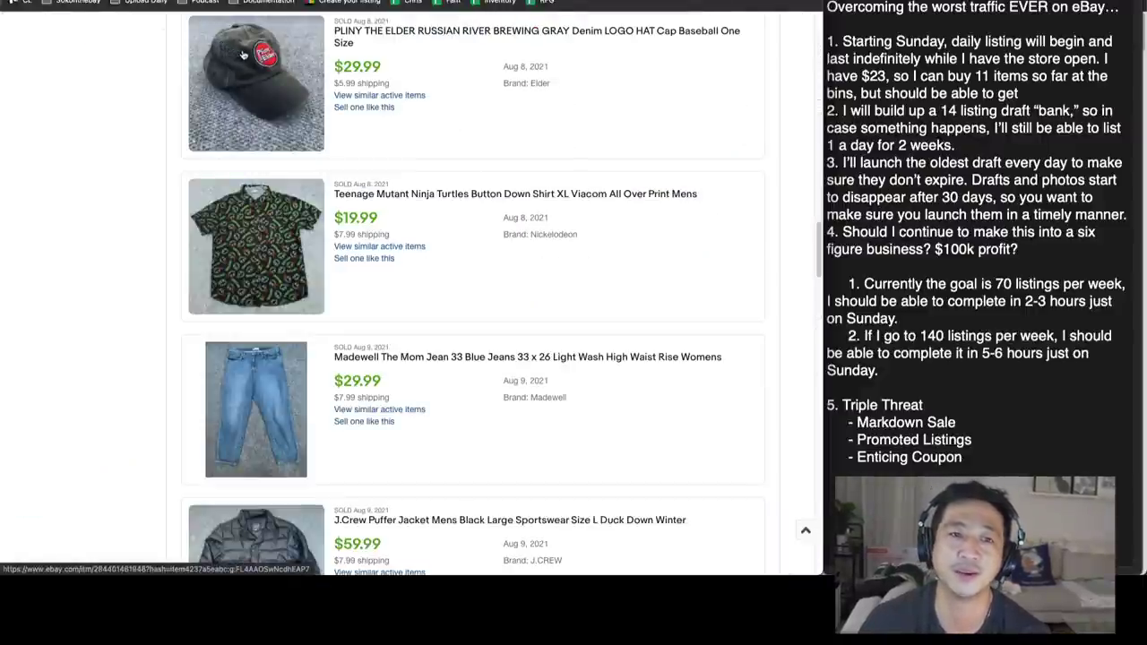
{"action": "scroll", "coordinate": [251, 54], "scroll_direction": "down", "scroll_amount": 3}
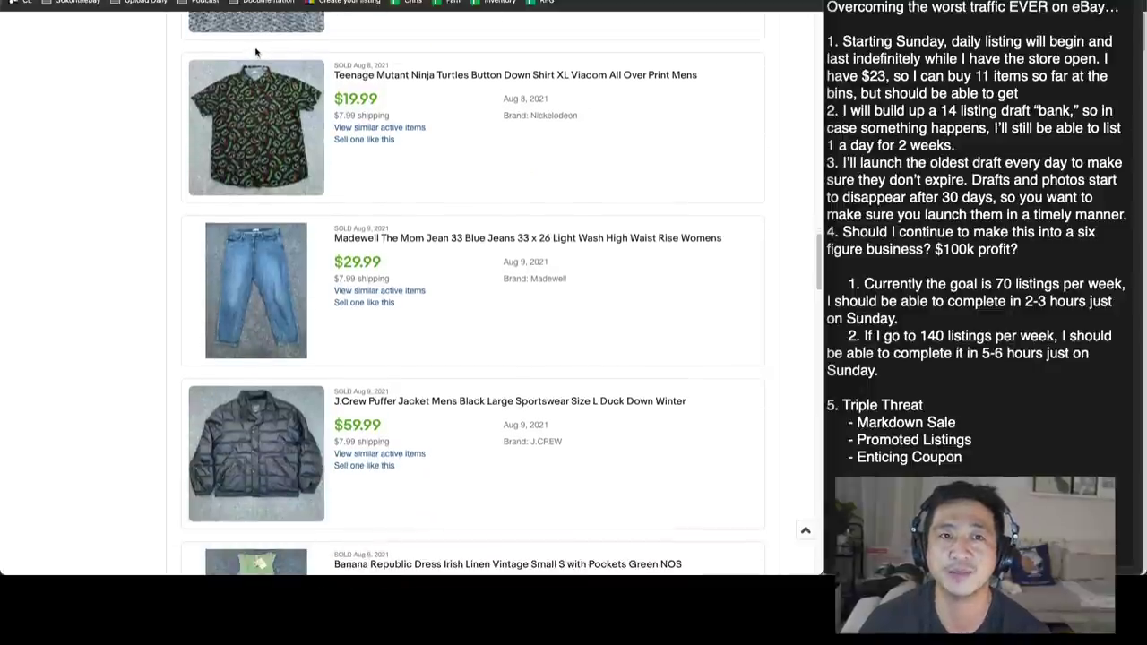
{"action": "scroll", "coordinate": [260, 60], "scroll_direction": "down", "scroll_amount": 1}
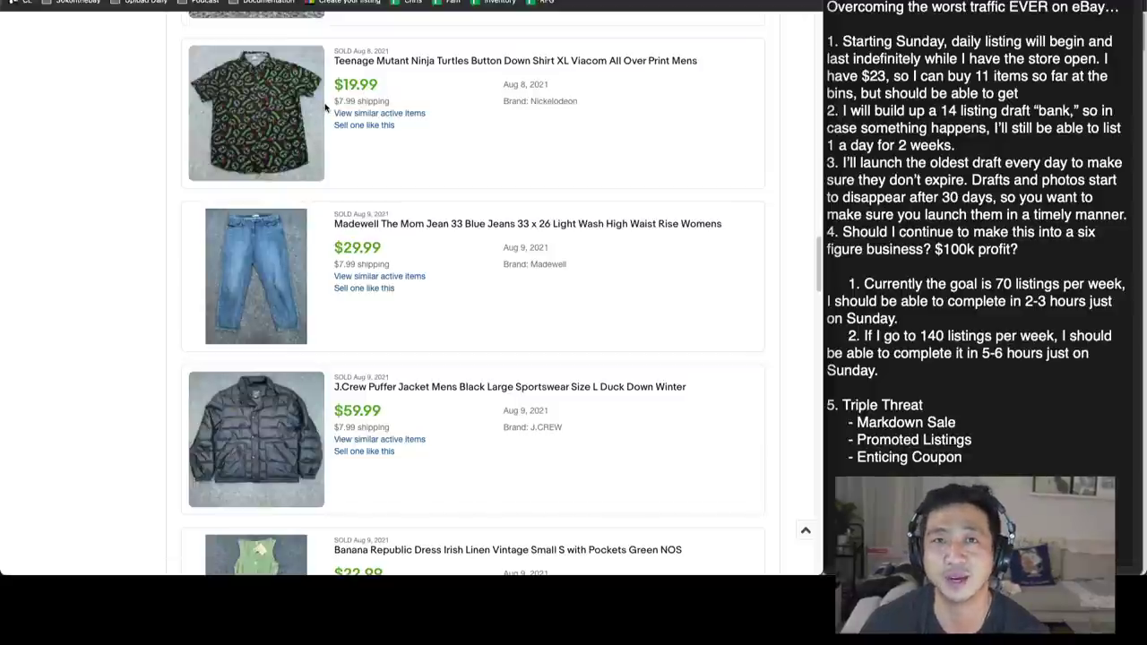
{"action": "scroll", "coordinate": [328, 106], "scroll_direction": "down", "scroll_amount": 2}
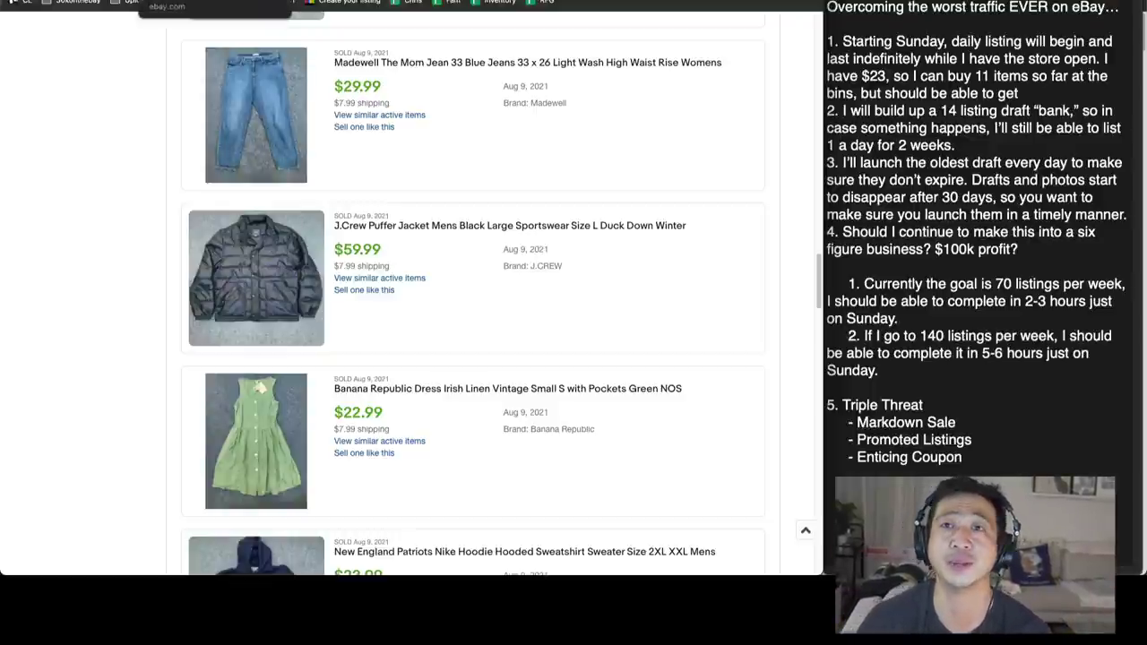
{"action": "scroll", "coordinate": [419, 97], "scroll_direction": "down", "scroll_amount": 2}
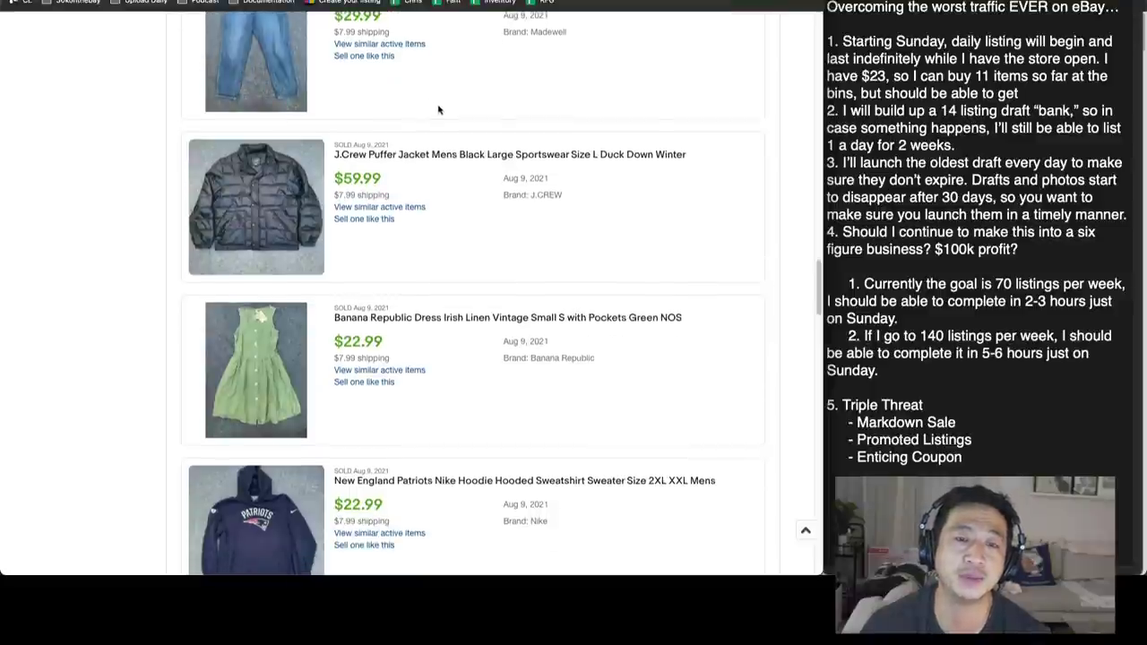
{"action": "scroll", "coordinate": [436, 110], "scroll_direction": "down", "scroll_amount": 1}
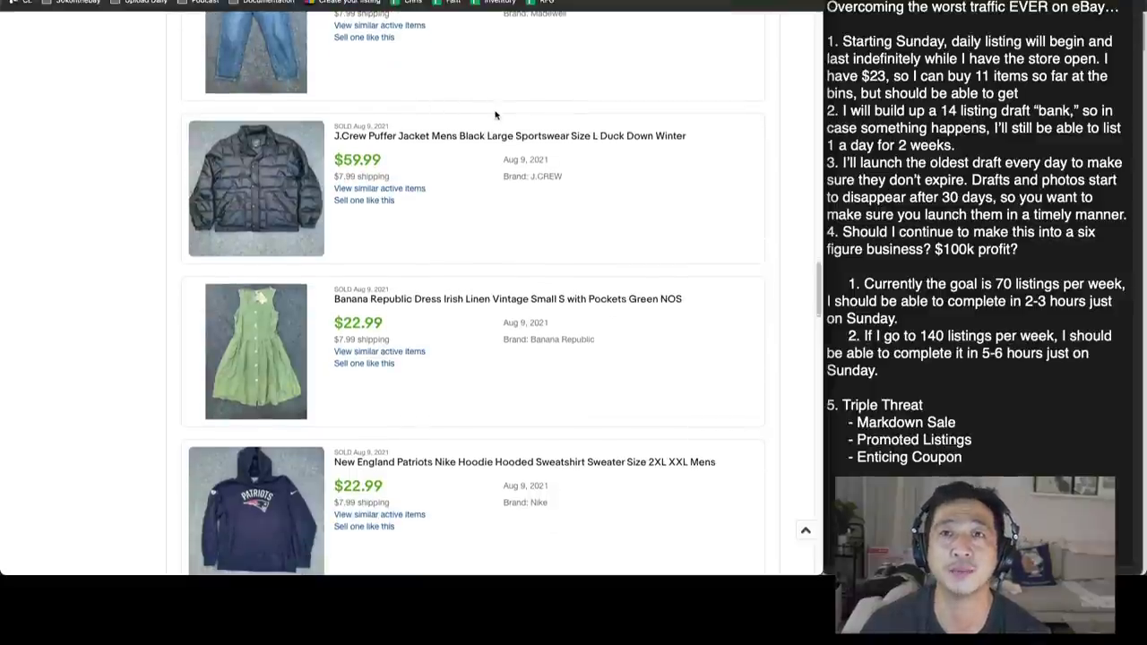
{"action": "scroll", "coordinate": [494, 115], "scroll_direction": "down", "scroll_amount": 6}
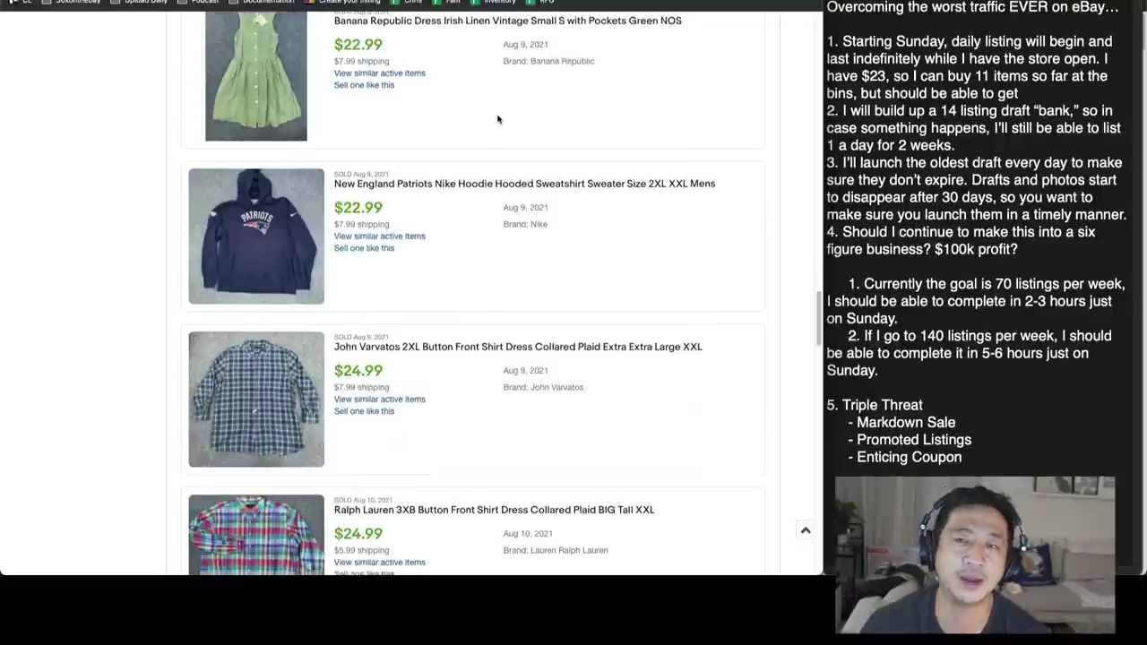
{"action": "scroll", "coordinate": [497, 119], "scroll_direction": "down", "scroll_amount": 2}
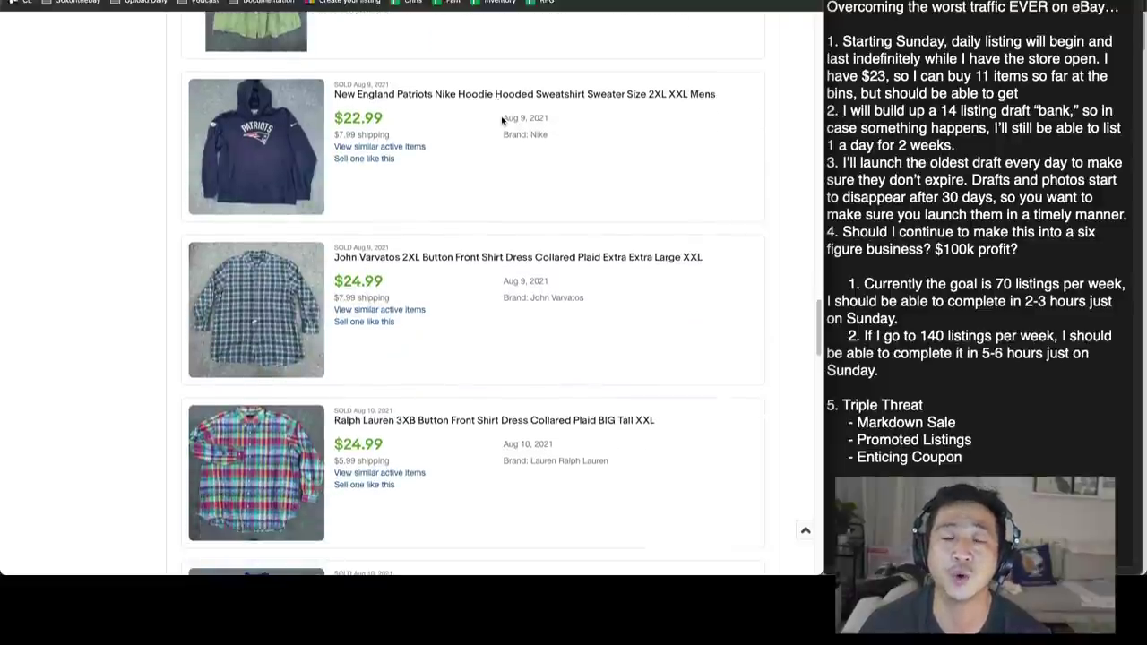
{"action": "scroll", "coordinate": [503, 116], "scroll_direction": "down", "scroll_amount": 7}
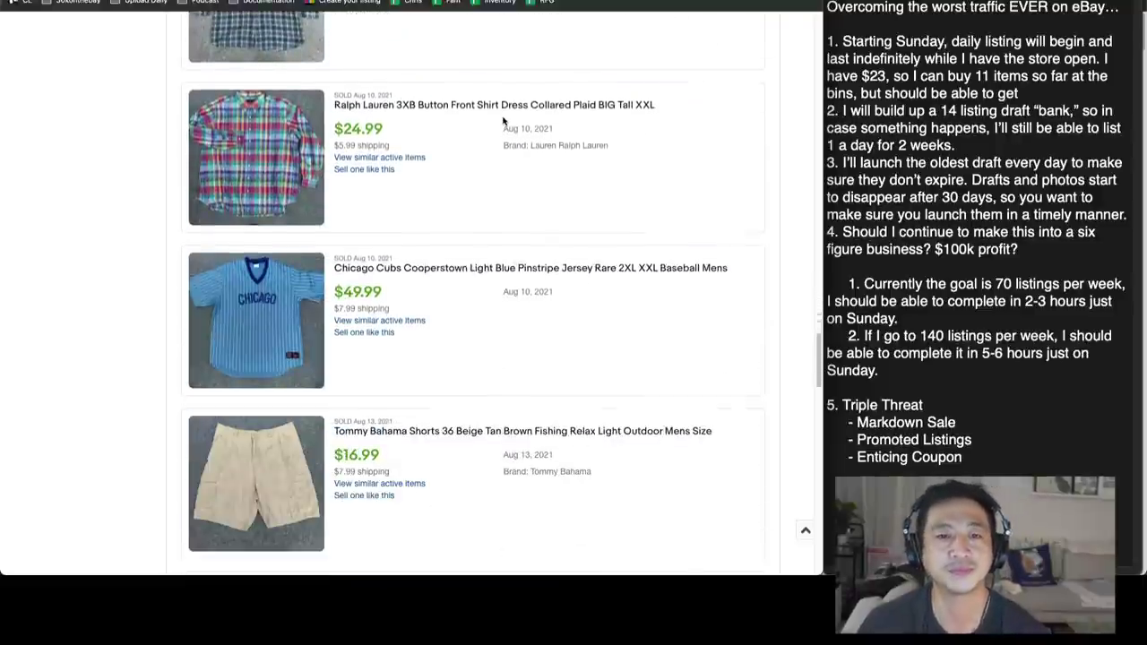
{"action": "scroll", "coordinate": [502, 122], "scroll_direction": "down", "scroll_amount": 8}
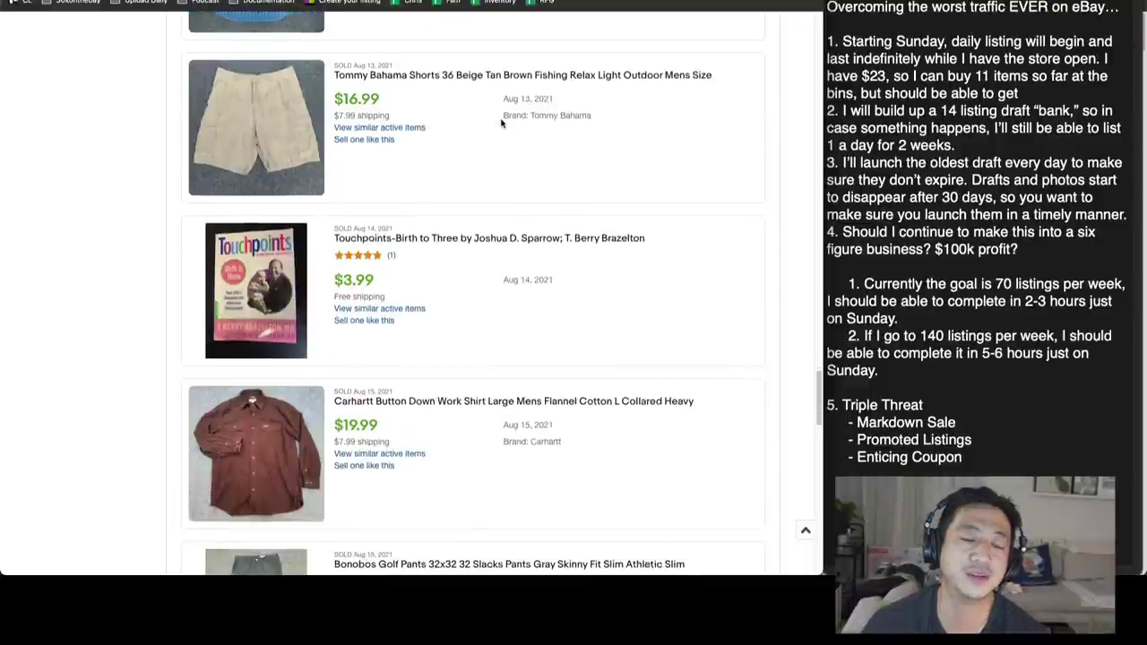
{"action": "scroll", "coordinate": [502, 123], "scroll_direction": "down", "scroll_amount": 2}
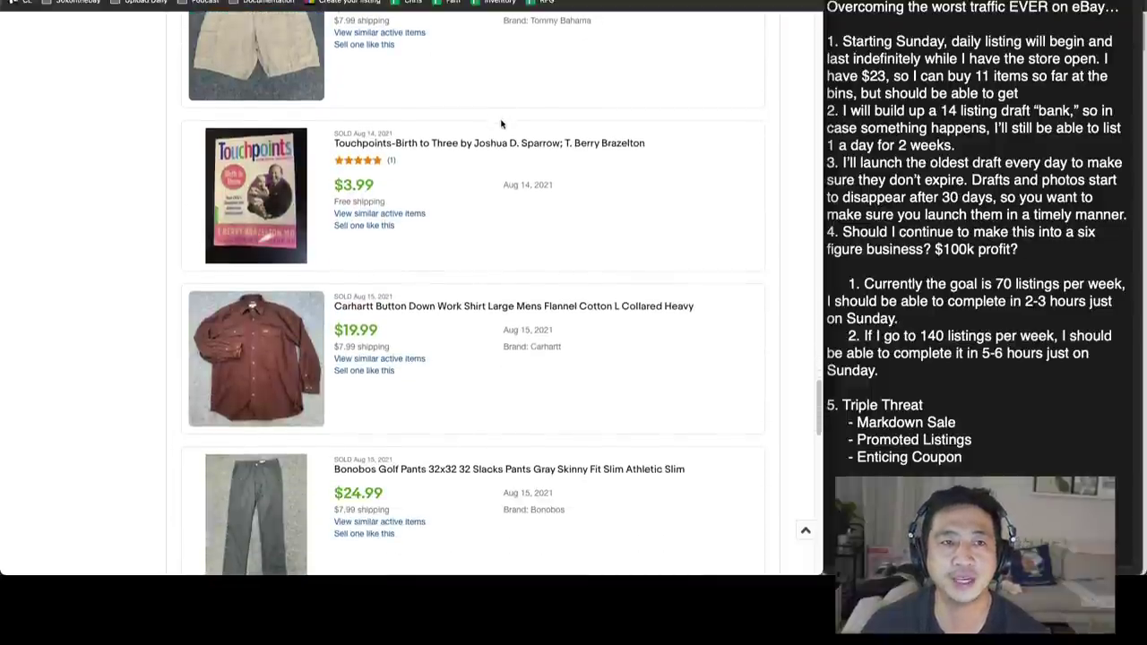
{"action": "scroll", "coordinate": [502, 123], "scroll_direction": "down", "scroll_amount": 2}
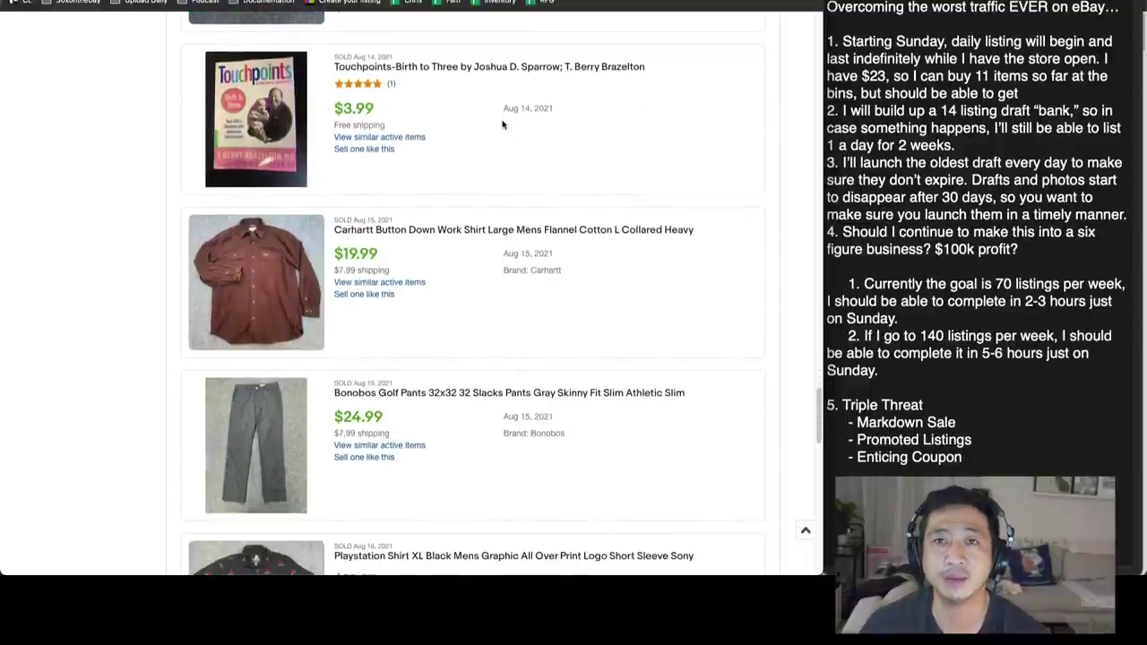
{"action": "scroll", "coordinate": [502, 125], "scroll_direction": "down", "scroll_amount": 6}
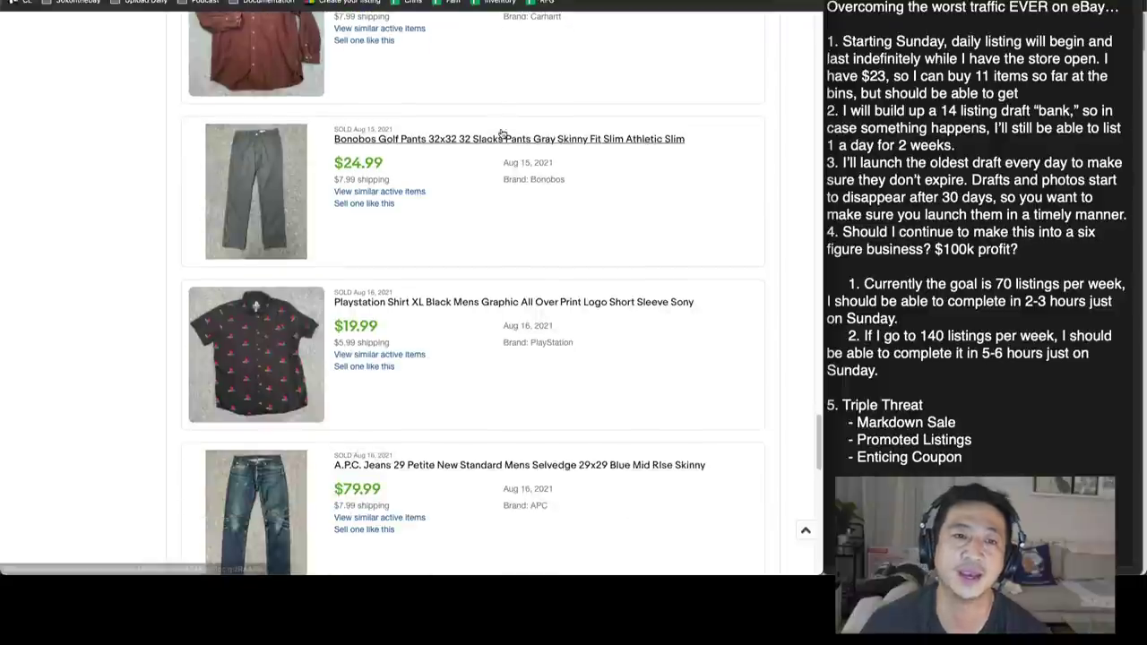
{"action": "scroll", "coordinate": [502, 133], "scroll_direction": "down", "scroll_amount": 10}
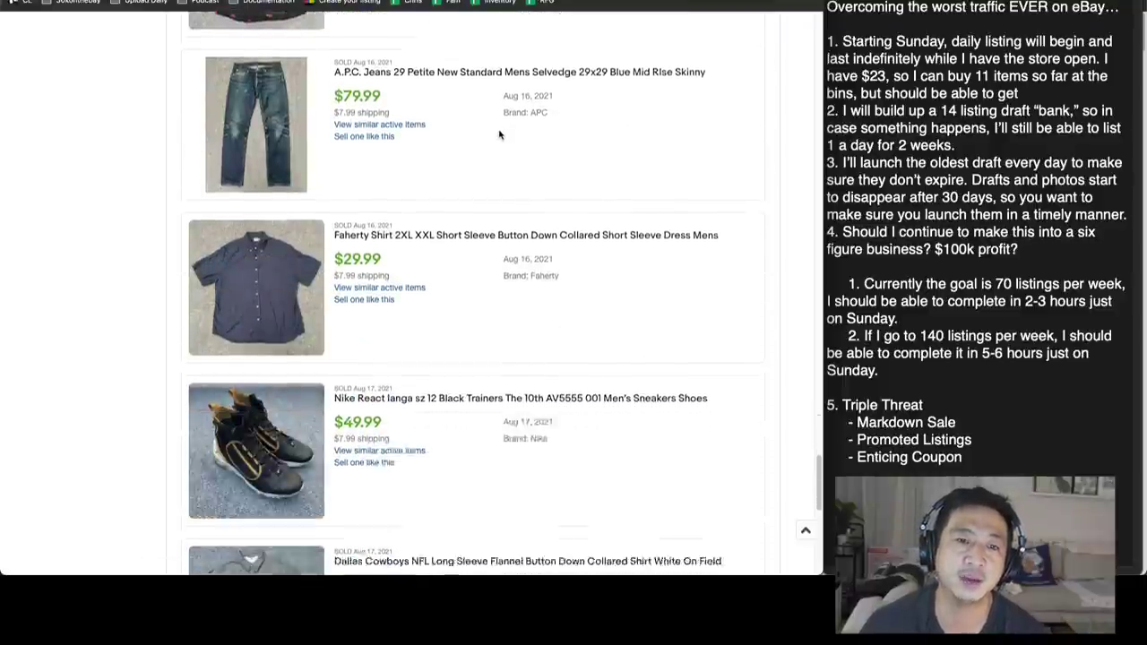
Step: Open the sold A.P.C. jeans listing, check its details alongside the ResellerNirvana Ledger, and inspect the enlarged photo
{"action": "scroll", "coordinate": [407, 78], "scroll_direction": "up", "scroll_amount": 2}
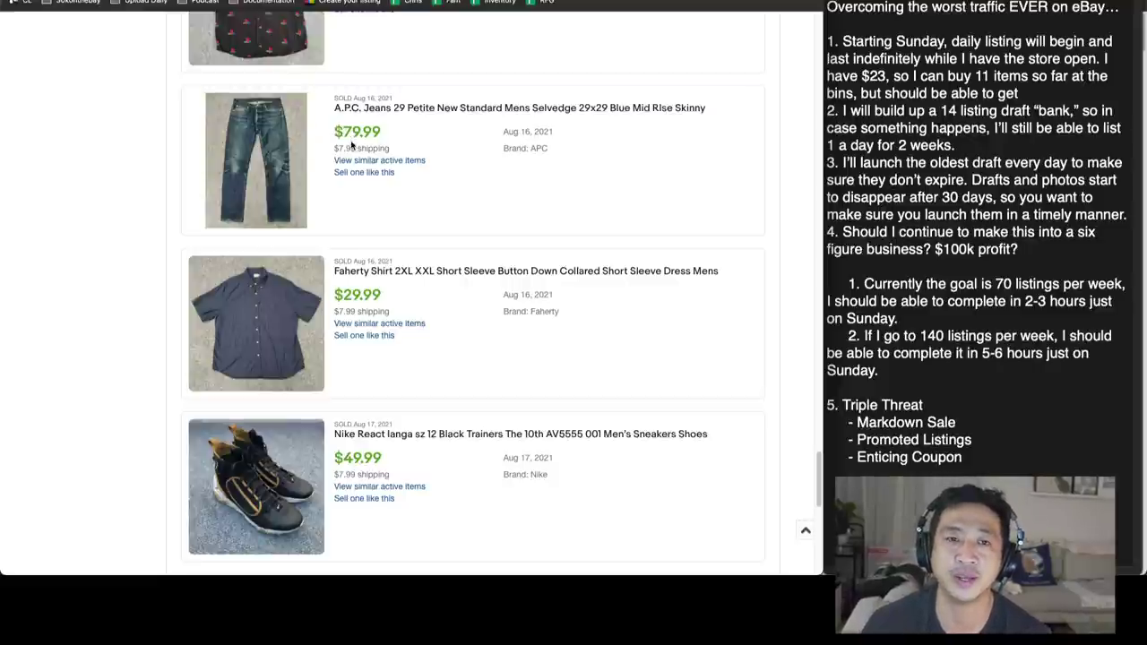
{"action": "left_click", "coordinate": [308, 162]}
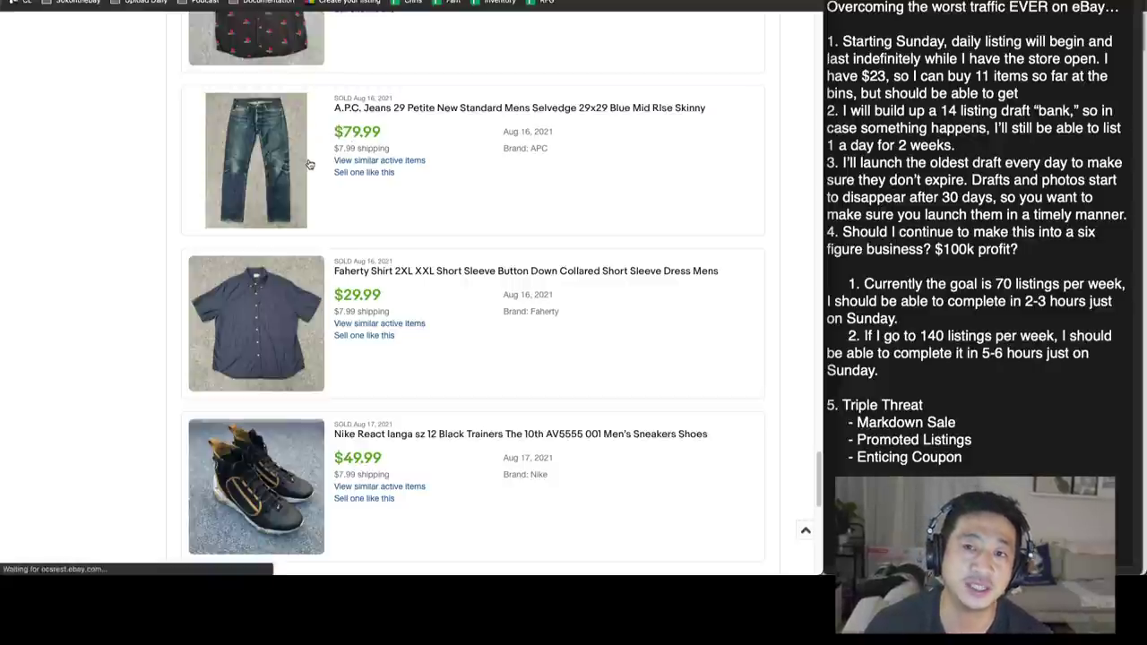
{"action": "scroll", "coordinate": [302, 185], "scroll_direction": "down", "scroll_amount": 1}
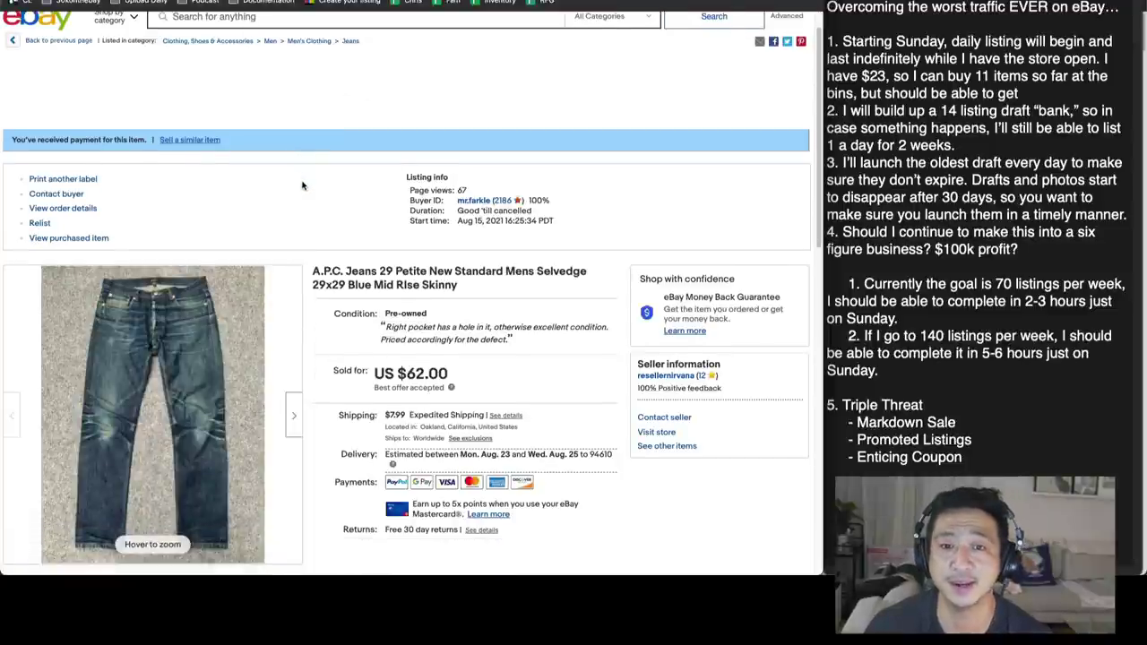
{"action": "scroll", "coordinate": [408, 263], "scroll_direction": "down", "scroll_amount": 2}
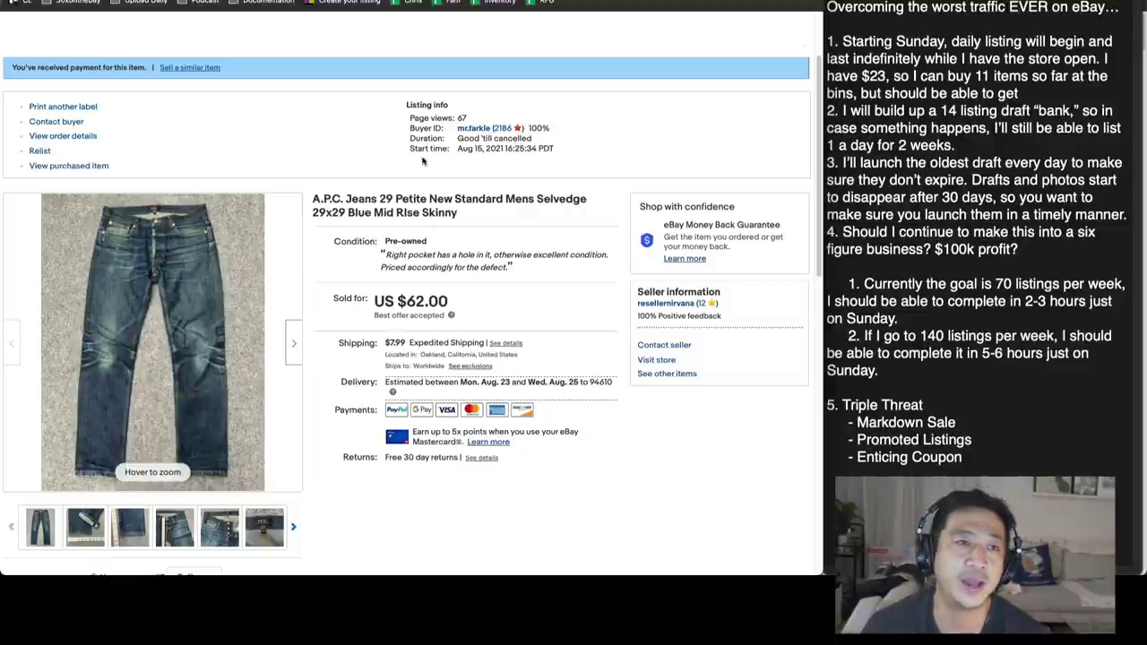
{"action": "key", "text": "ctrl+Tab"}
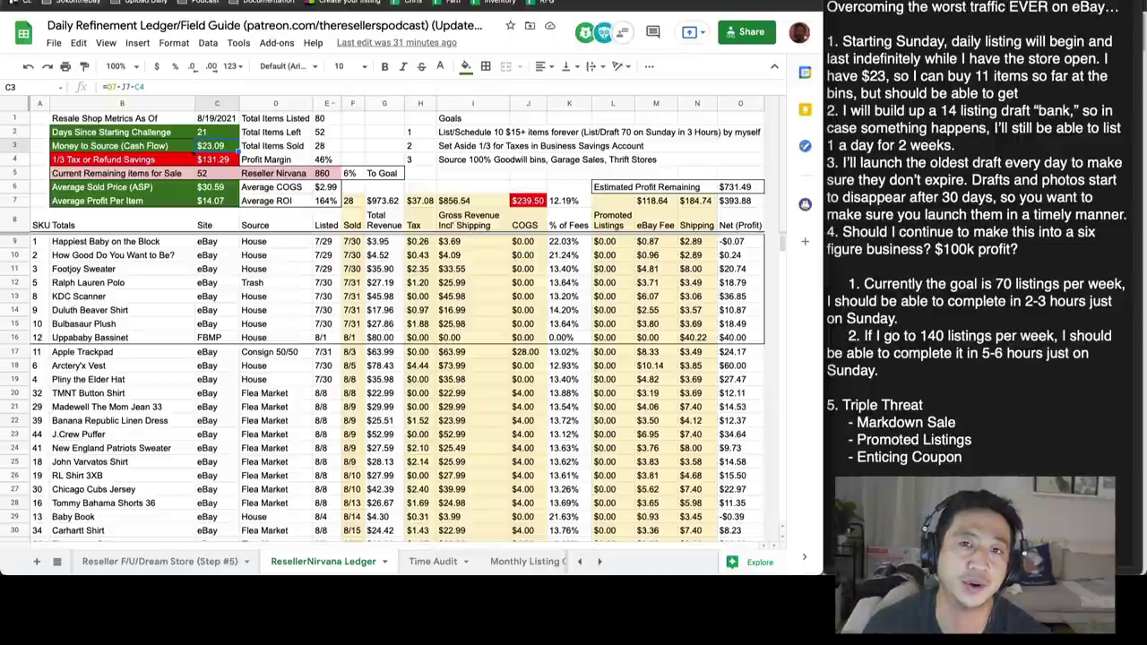
{"action": "key", "text": "ctrl+shift+Tab"}
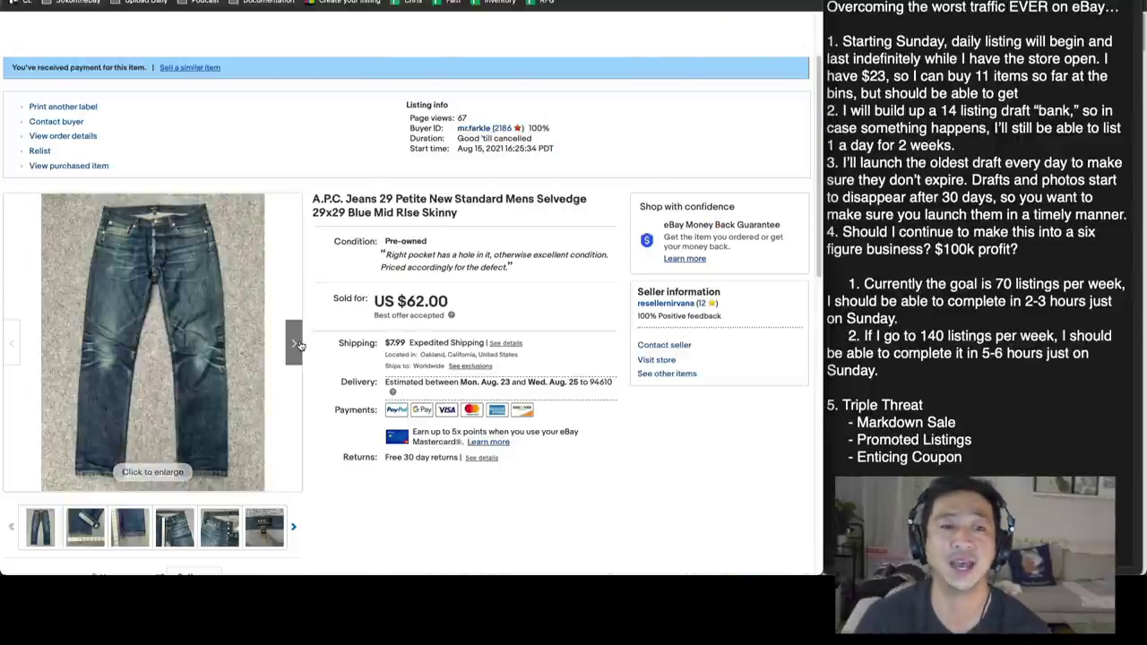
{"action": "left_click", "coordinate": [153, 346]}
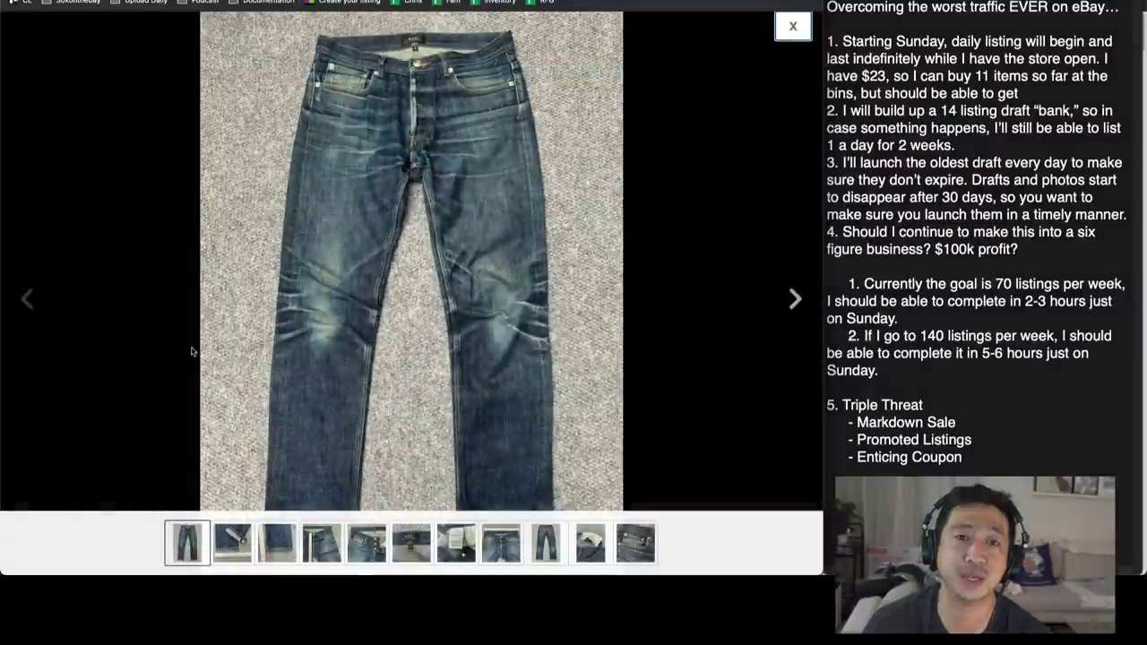
{"action": "left_click", "coordinate": [791, 28]}
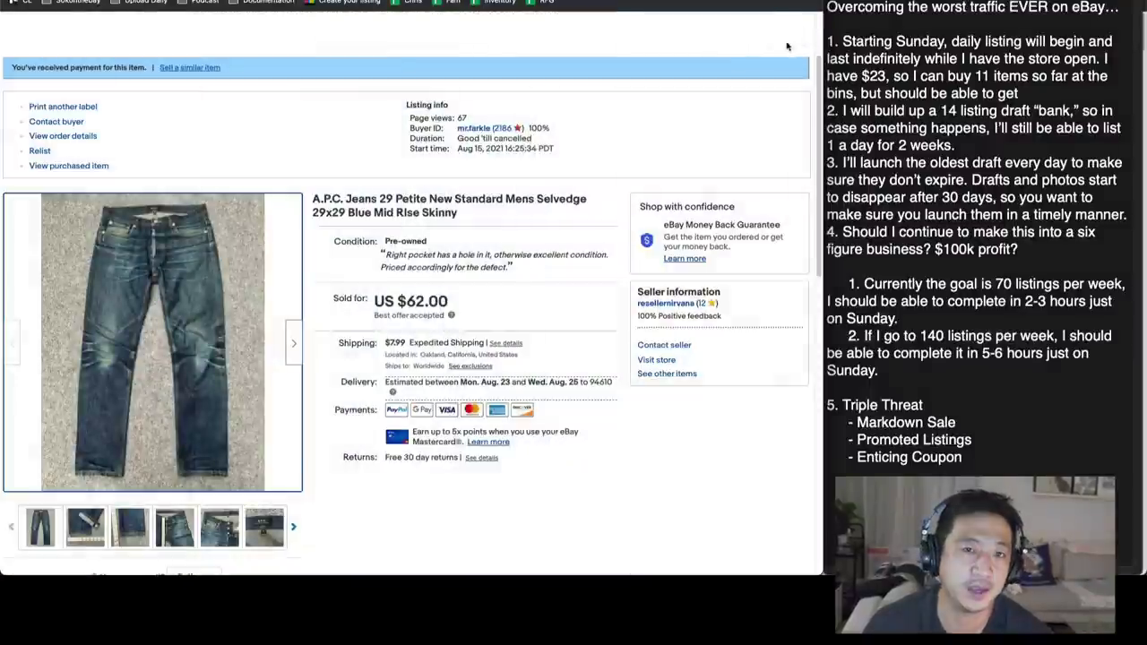
Step: Open the Taylor Stitch denim work shirt from the seller's other items and look through its enlarged detail, label and measurement photos
{"action": "left_click", "coordinate": [666, 373]}
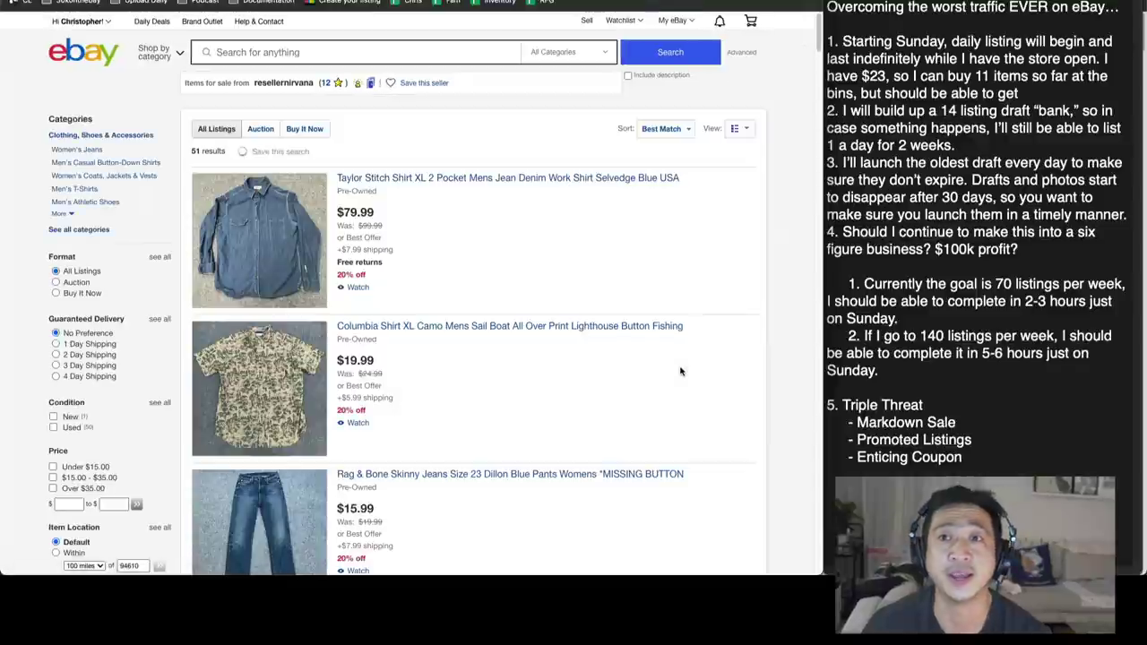
{"action": "left_click", "coordinate": [280, 248]}
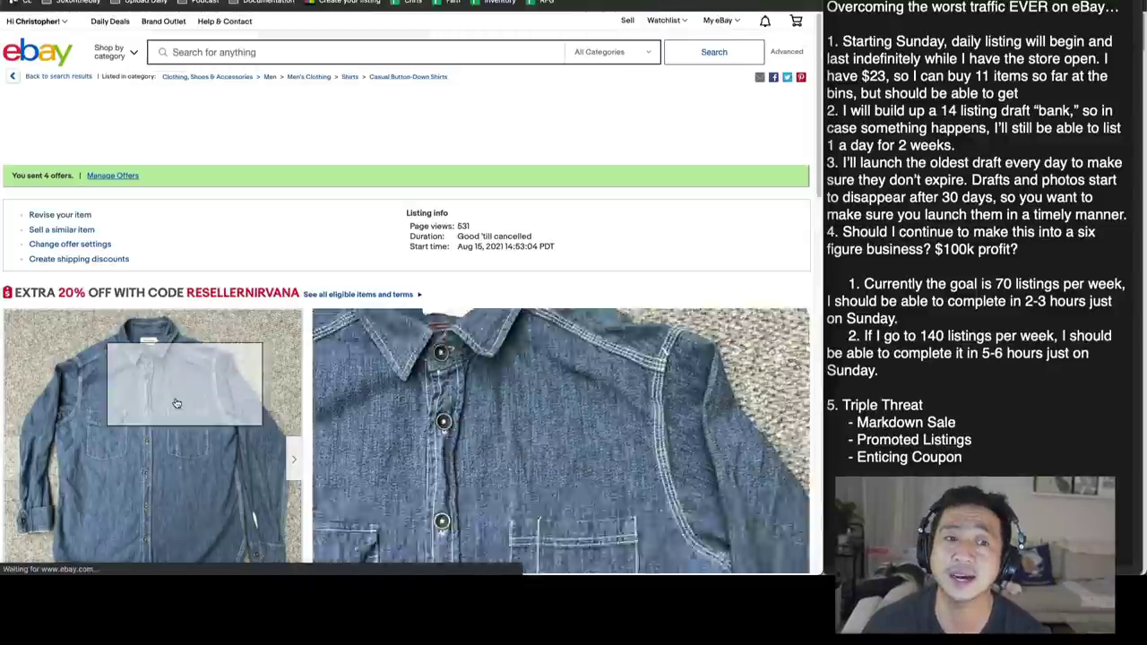
{"action": "left_click", "coordinate": [177, 403]}
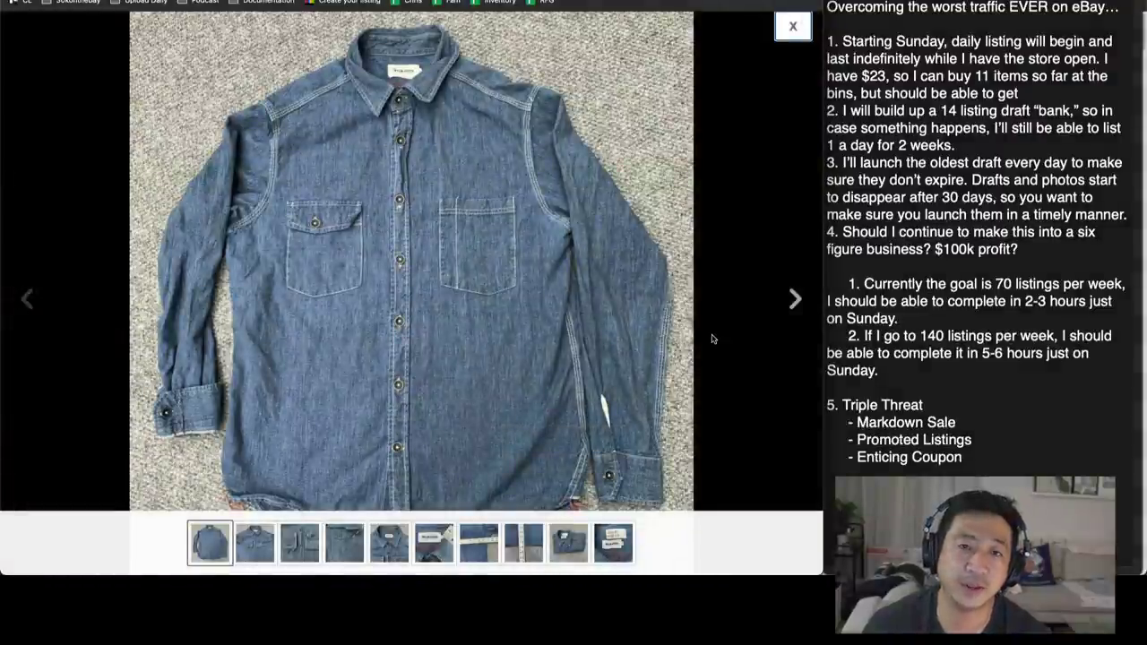
{"action": "left_click", "coordinate": [795, 300]}
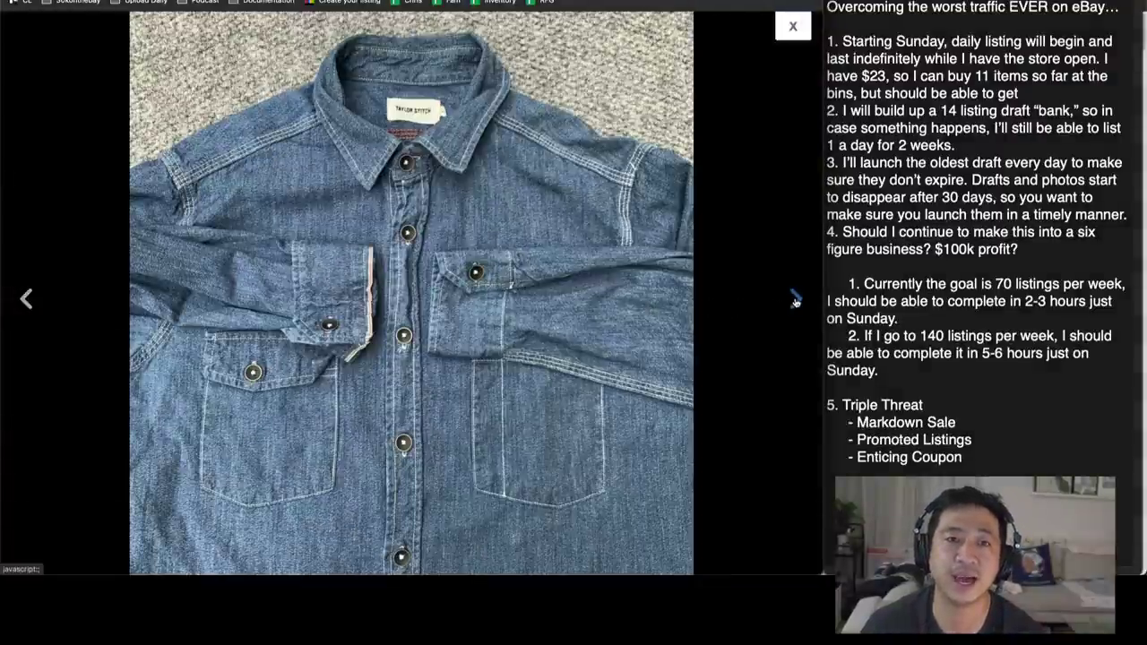
{"action": "left_click", "coordinate": [795, 301]}
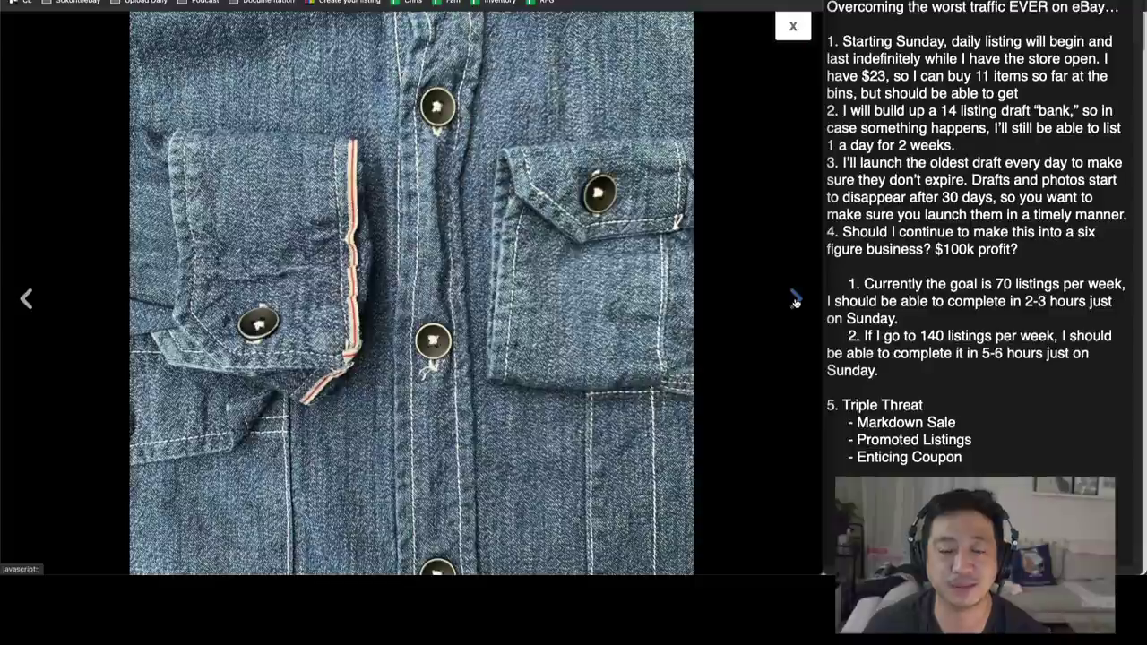
{"action": "left_click", "coordinate": [795, 301]}
{"action": "left_click", "coordinate": [795, 301]}
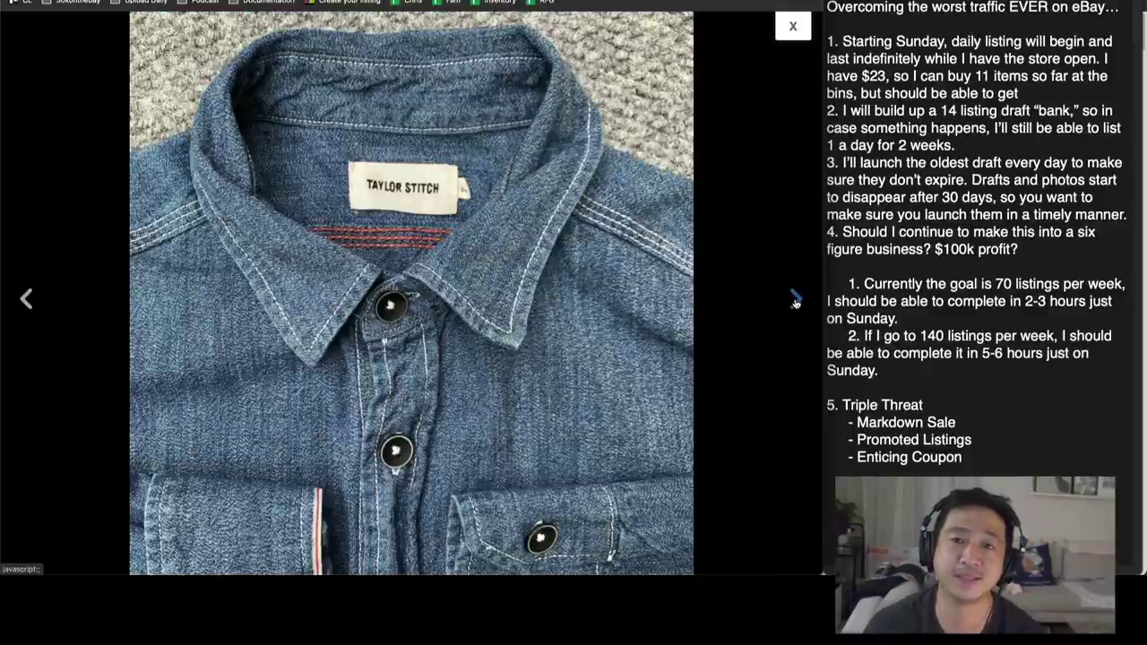
{"action": "left_click", "coordinate": [795, 301]}
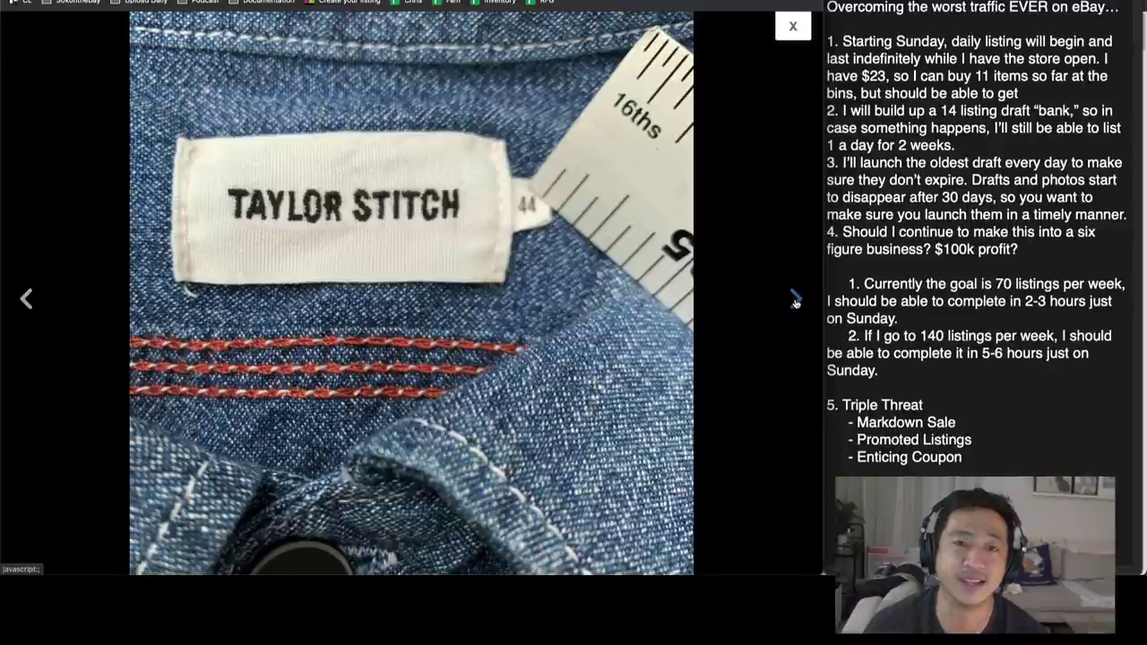
{"action": "left_click", "coordinate": [795, 301]}
{"action": "left_click", "coordinate": [795, 301]}
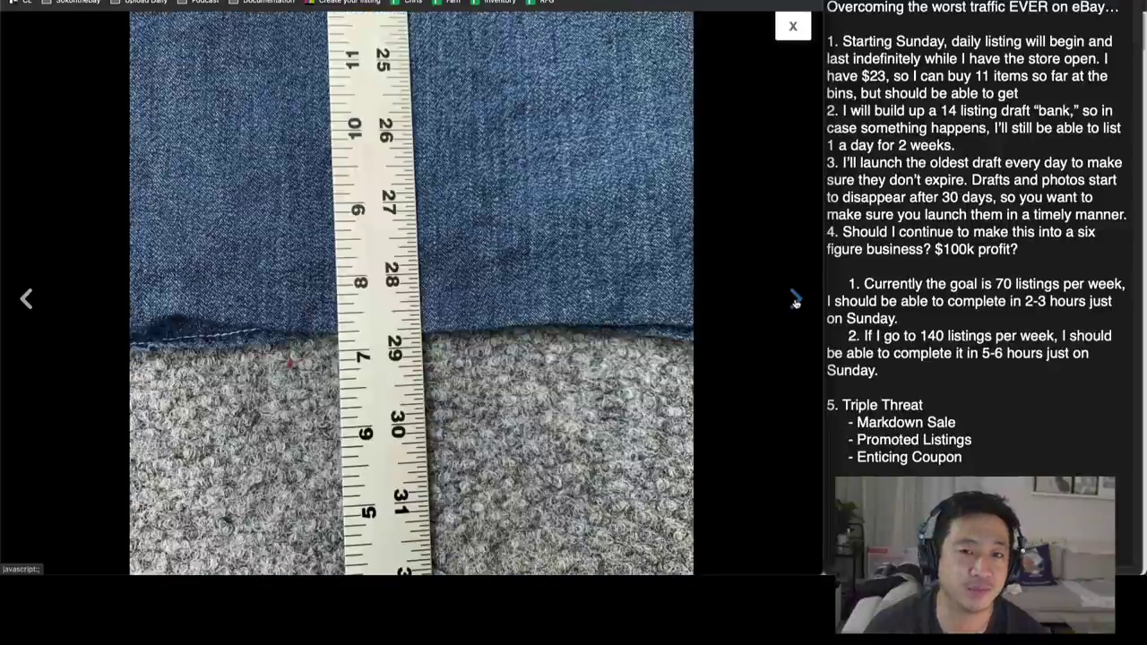
{"action": "left_click", "coordinate": [30, 302]}
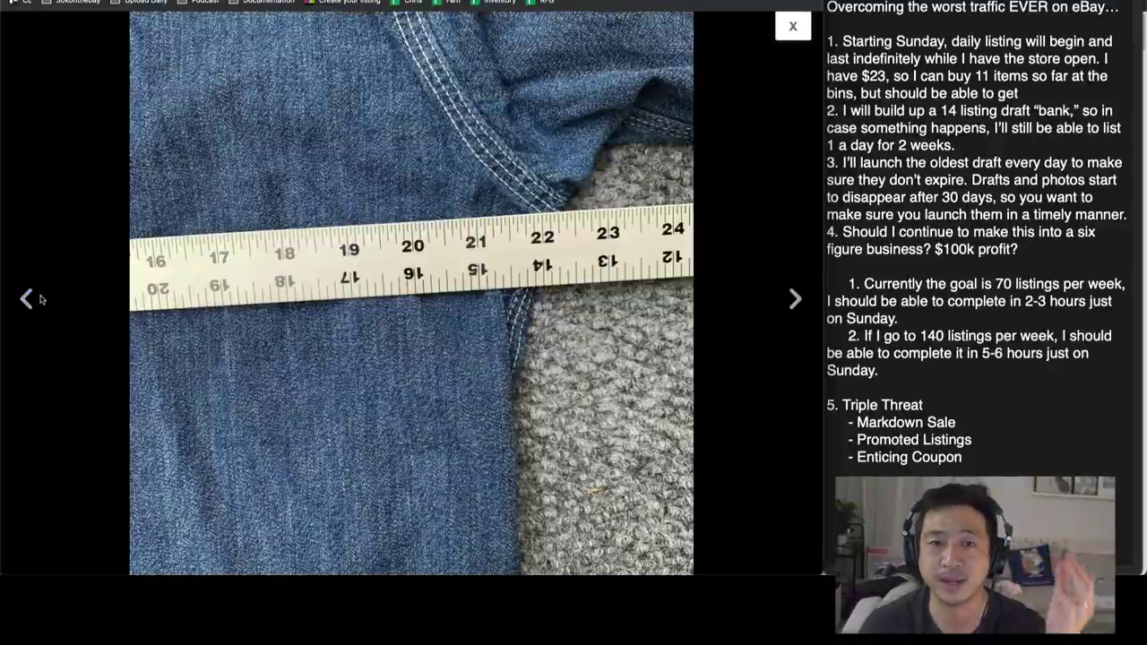
{"action": "left_click", "coordinate": [29, 303]}
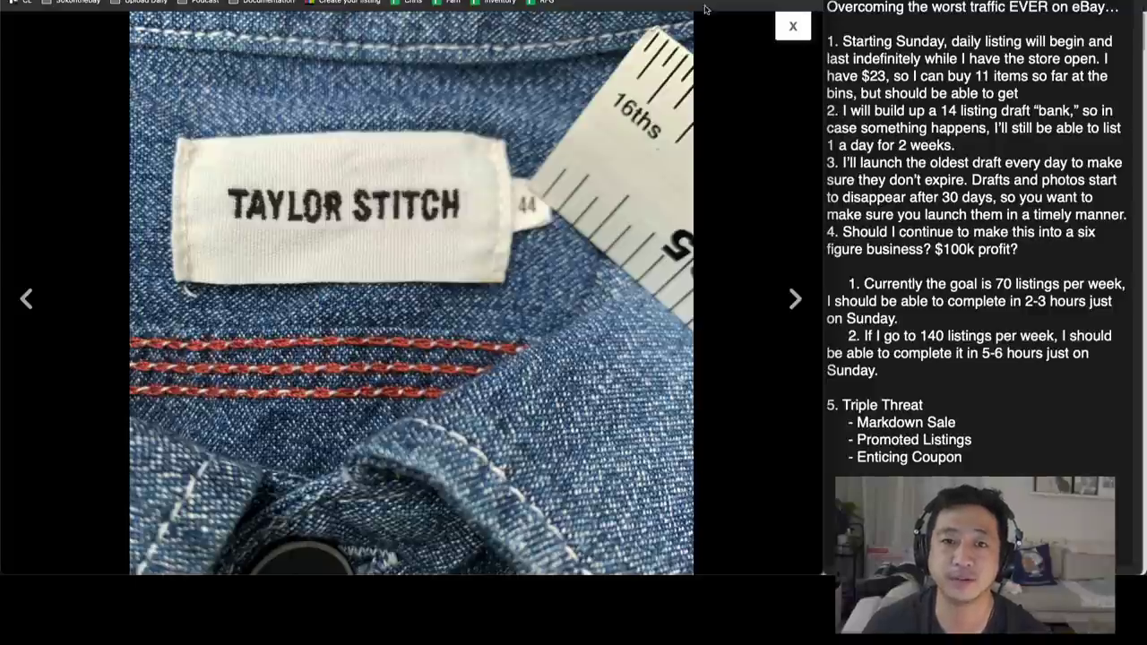
{"action": "left_click", "coordinate": [793, 26]}
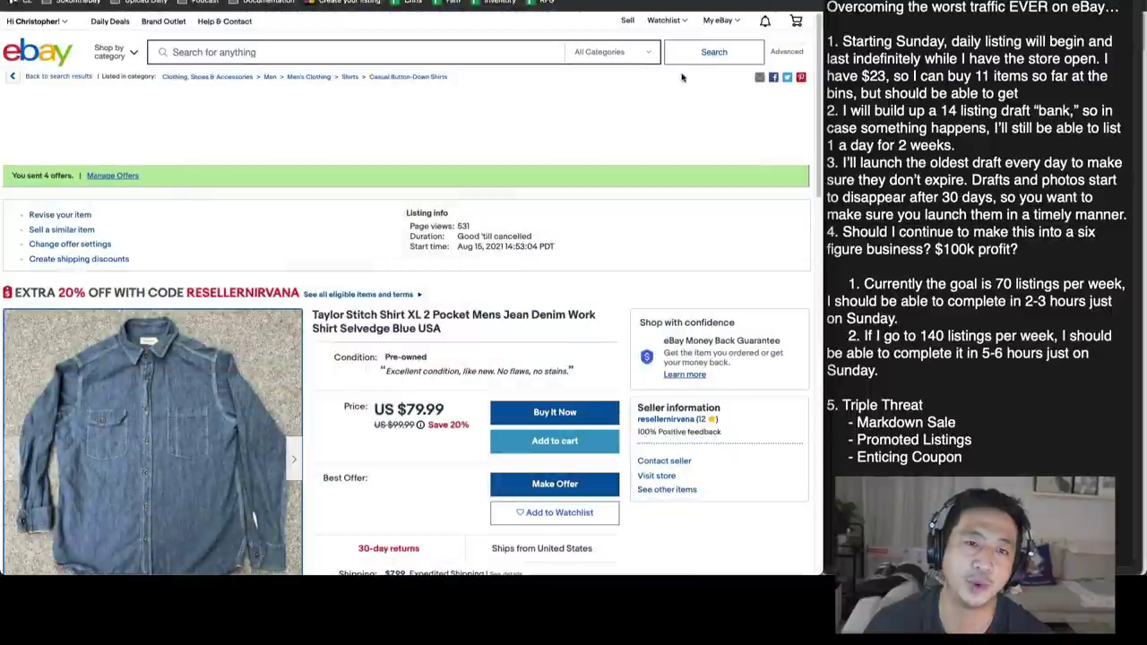
Step: Open the seller's other items from the Taylor Stitch shirt listing and filter them to sold listings
{"action": "scroll", "coordinate": [591, 127], "scroll_direction": "down", "scroll_amount": 1}
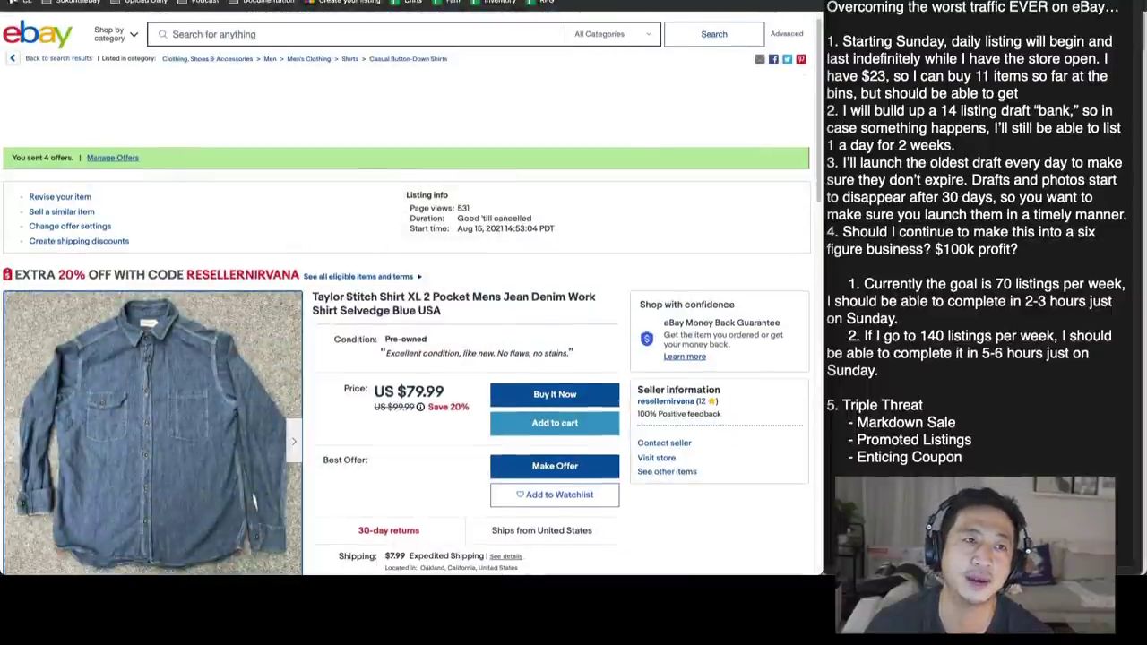
{"action": "left_click", "coordinate": [666, 471]}
{"action": "scroll", "coordinate": [161, 339], "scroll_direction": "down", "scroll_amount": 5}
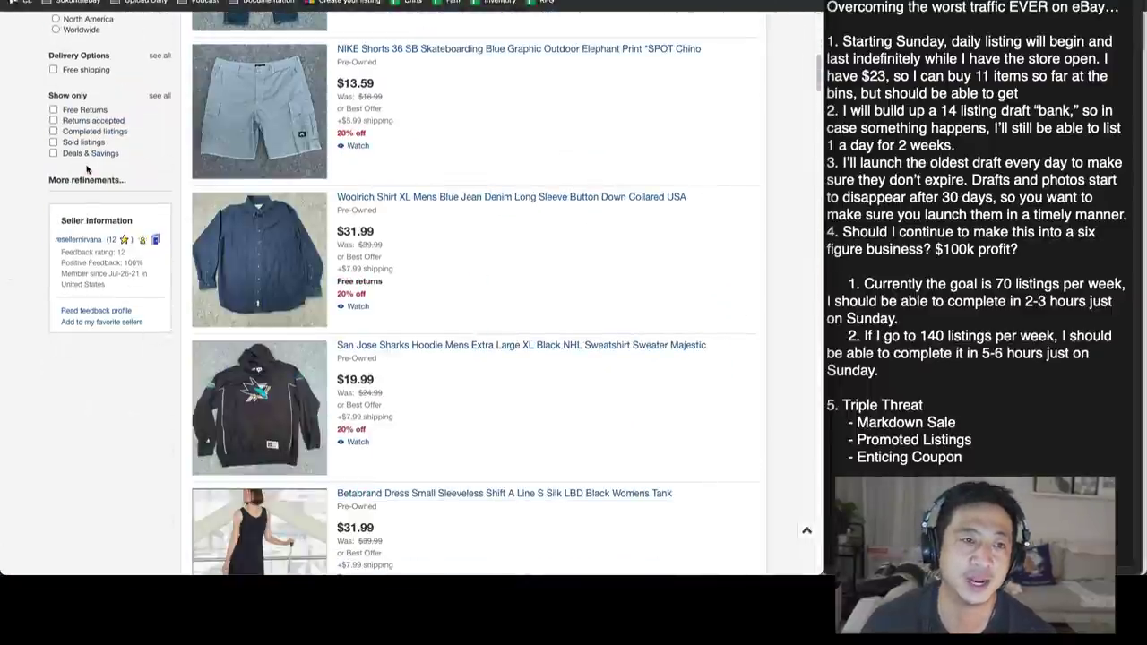
{"action": "left_click", "coordinate": [82, 142]}
Step: Review the most recent sold items, from the Touchpoints book back up to the Nike React sneakers
{"action": "scroll", "coordinate": [403, 299], "scroll_direction": "down", "scroll_amount": 10}
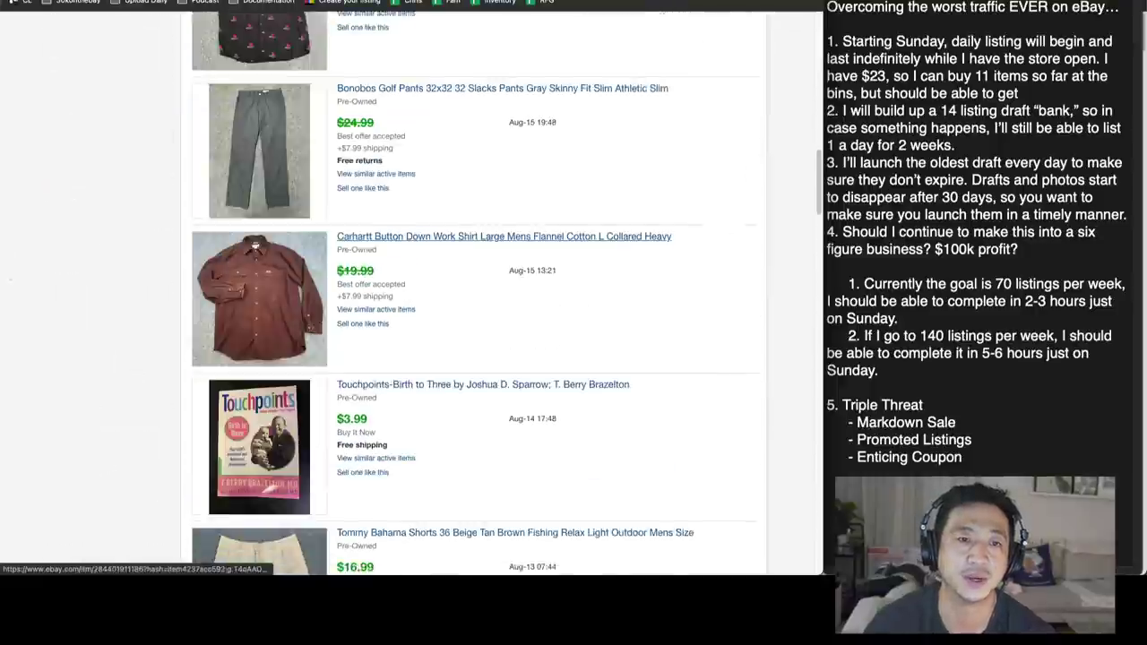
{"action": "scroll", "coordinate": [416, 309], "scroll_direction": "up", "scroll_amount": 9}
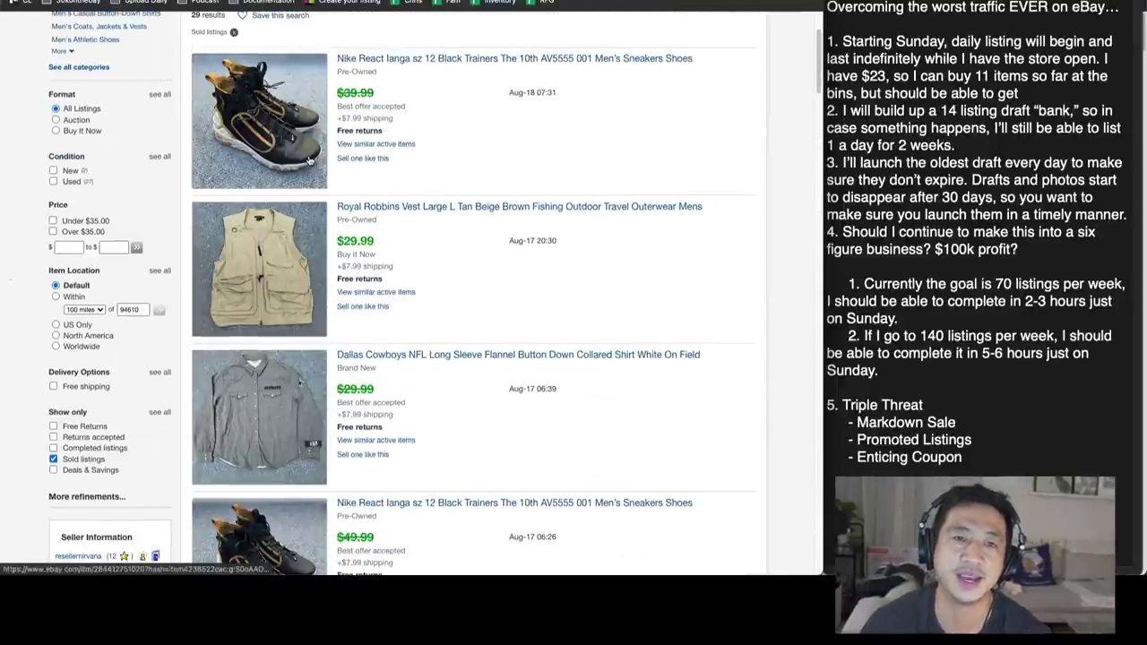
{"action": "scroll", "coordinate": [310, 163], "scroll_direction": "down", "scroll_amount": 3}
{"action": "scroll", "coordinate": [312, 168], "scroll_direction": "up", "scroll_amount": 2}
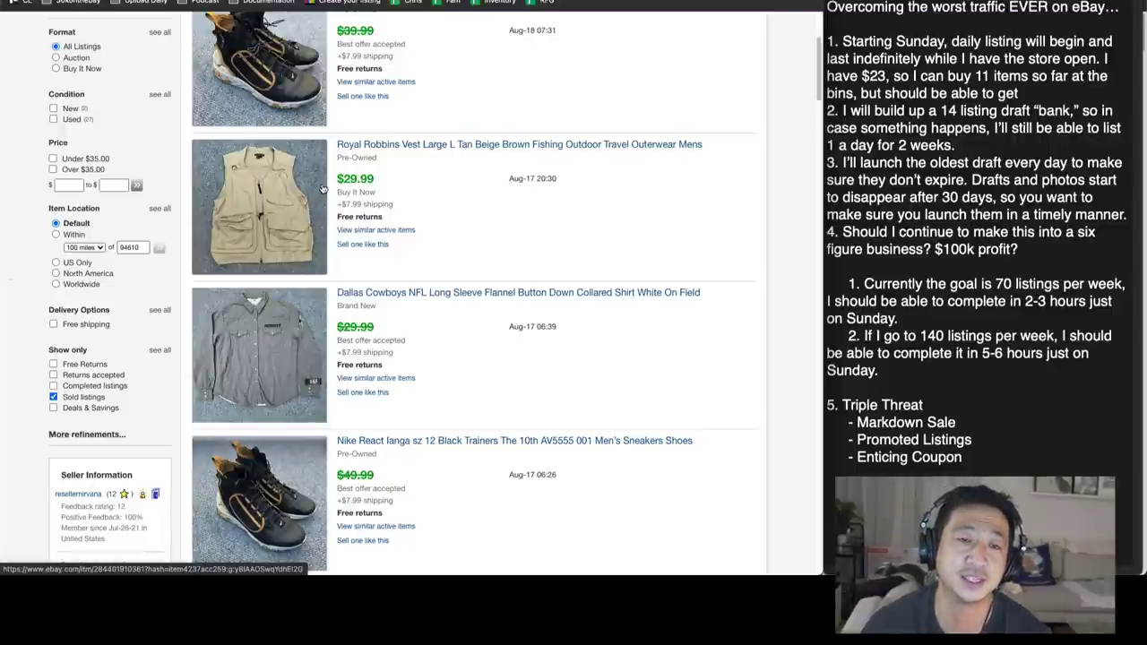
{"action": "scroll", "coordinate": [328, 159], "scroll_direction": "up", "scroll_amount": 1}
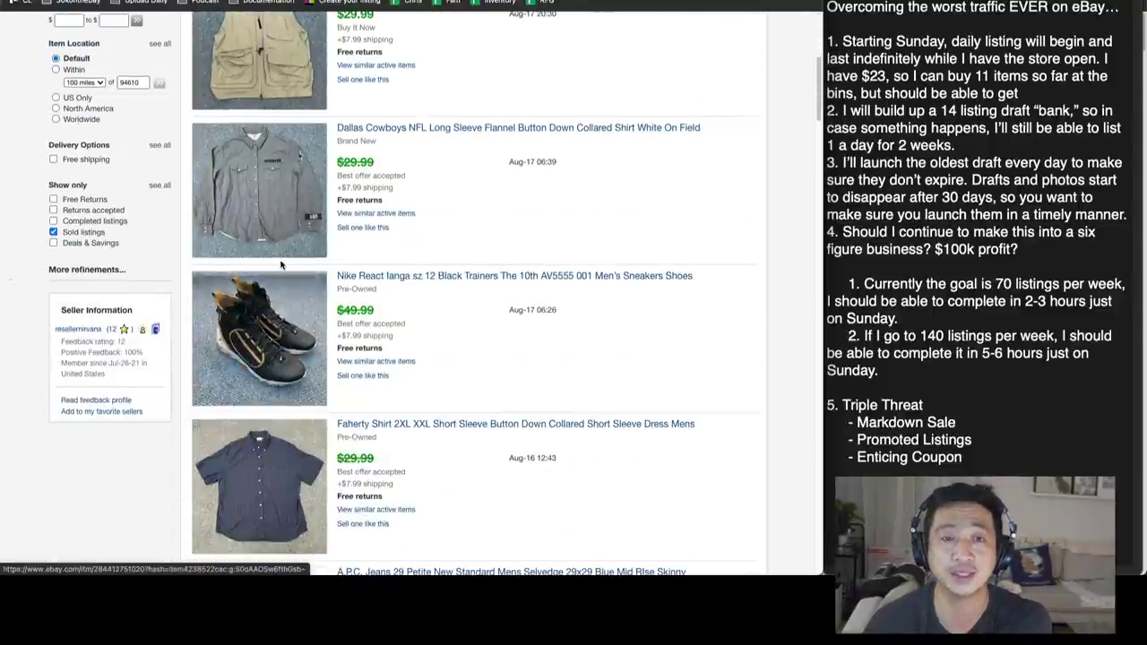
{"action": "scroll", "coordinate": [280, 264], "scroll_direction": "up", "scroll_amount": 3}
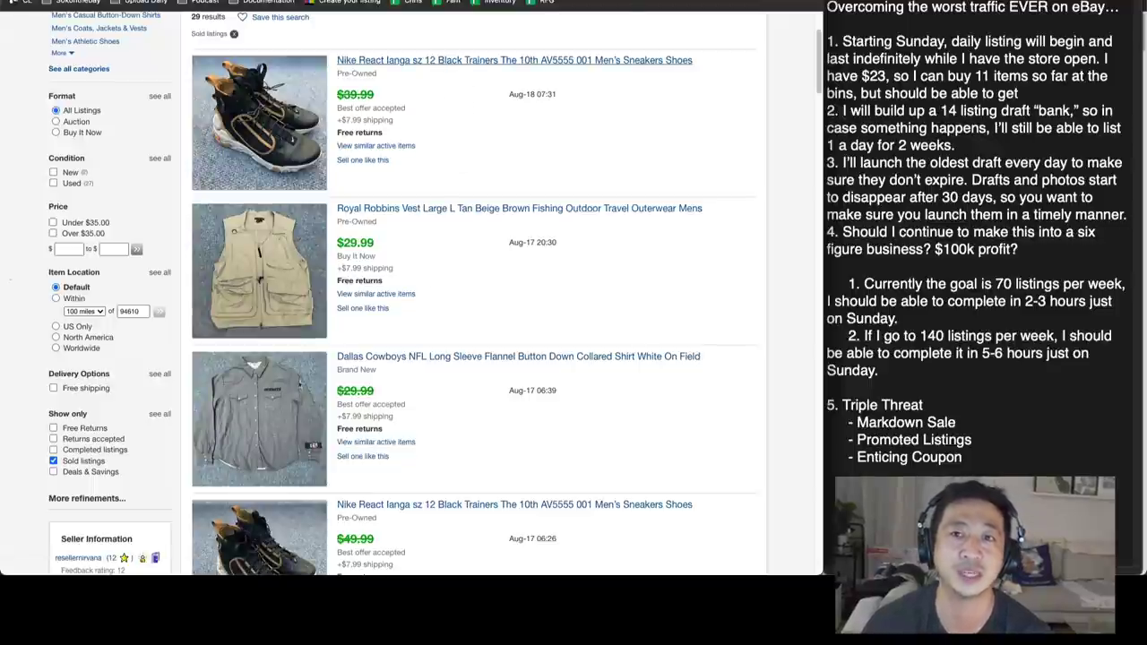
Step: Check the most recently sold Nike React sneakers listing, and look at the remaining pair among the seller's other items
{"action": "left_click", "coordinate": [385, 60]}
{"action": "scroll", "coordinate": [675, 234], "scroll_direction": "down", "scroll_amount": 3}
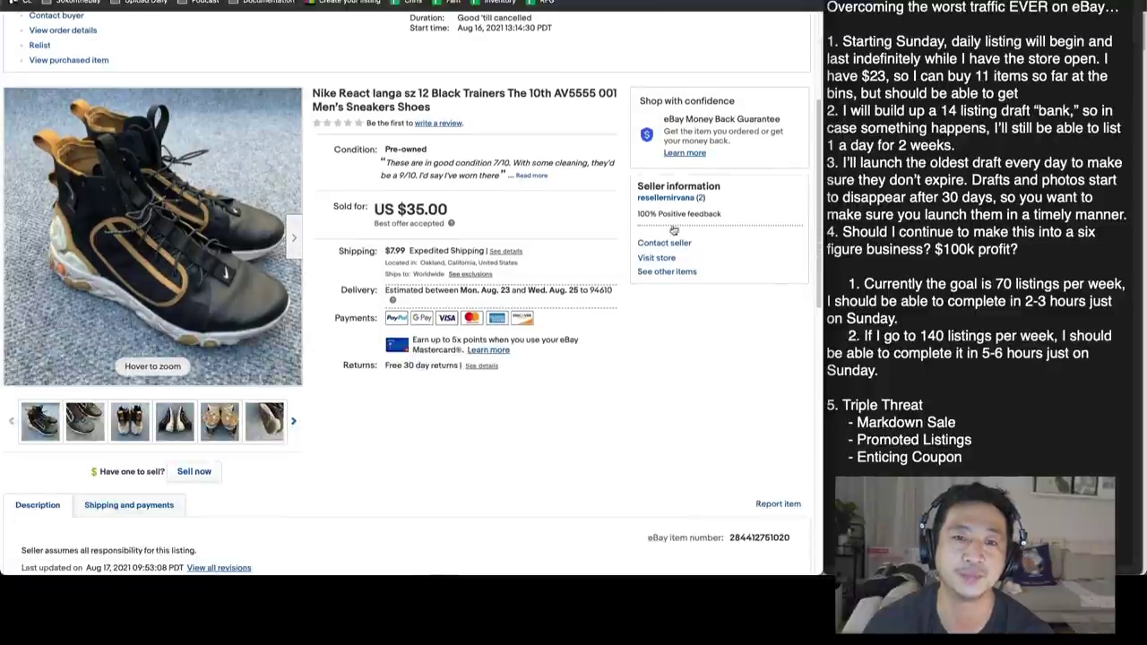
{"action": "left_click", "coordinate": [667, 273]}
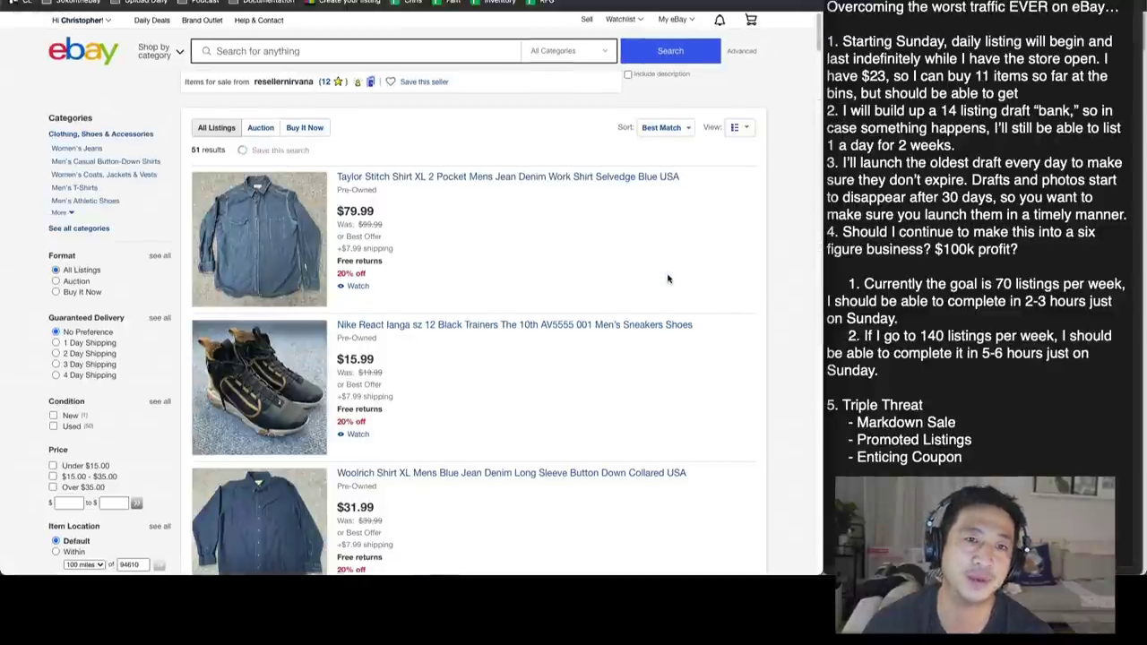
{"action": "scroll", "coordinate": [667, 279], "scroll_direction": "down", "scroll_amount": 2}
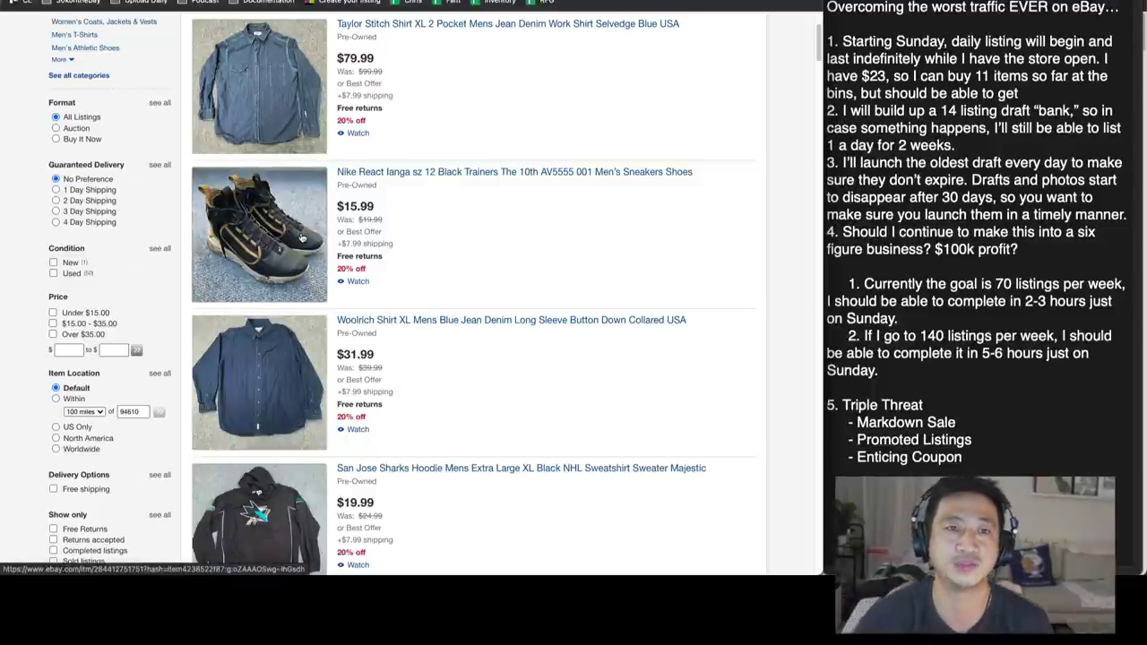
Step: Open the resellernirvana feedback profile from the seller's items for sale
{"action": "scroll", "coordinate": [293, 258], "scroll_direction": "up", "scroll_amount": 2}
{"action": "scroll", "coordinate": [293, 257], "scroll_direction": "up", "scroll_amount": 2}
{"action": "left_click", "coordinate": [327, 85]}
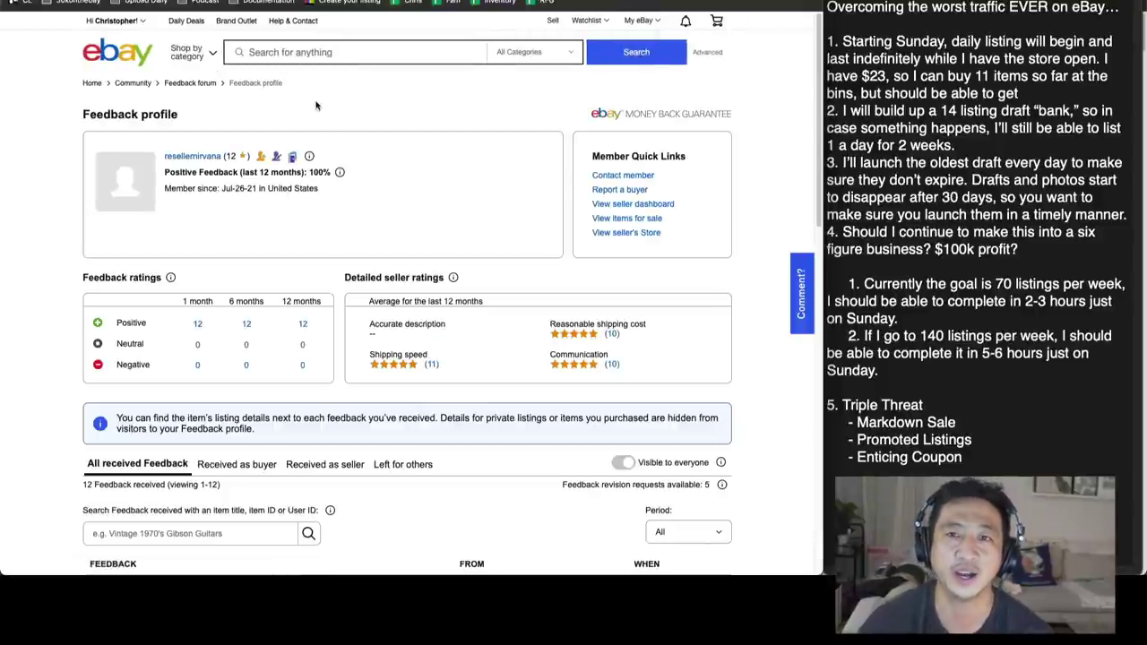
Step: Go to the Seller Hub overview and look over the sales and seller level summaries
{"action": "left_click", "coordinate": [62, 16]}
{"action": "left_click", "coordinate": [63, 16]}
{"action": "left_click", "coordinate": [61, 15]}
{"action": "left_click", "coordinate": [81, 22]}
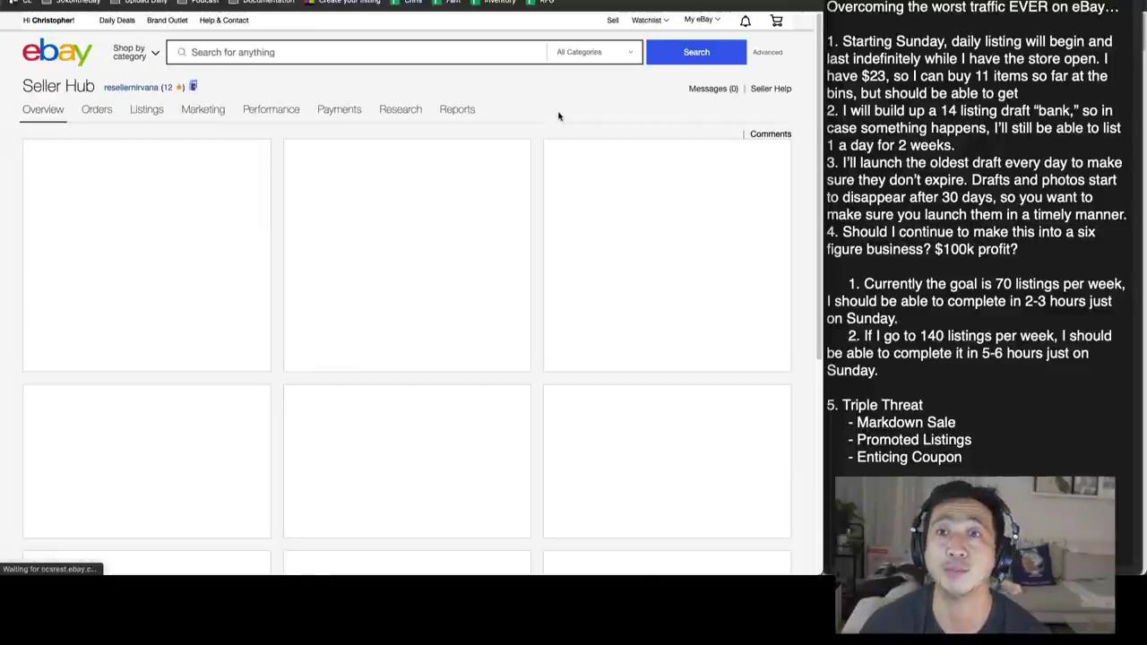
{"action": "scroll", "coordinate": [558, 117], "scroll_direction": "down", "scroll_amount": 5}
{"action": "scroll", "coordinate": [627, 134], "scroll_direction": "up", "scroll_amount": 3}
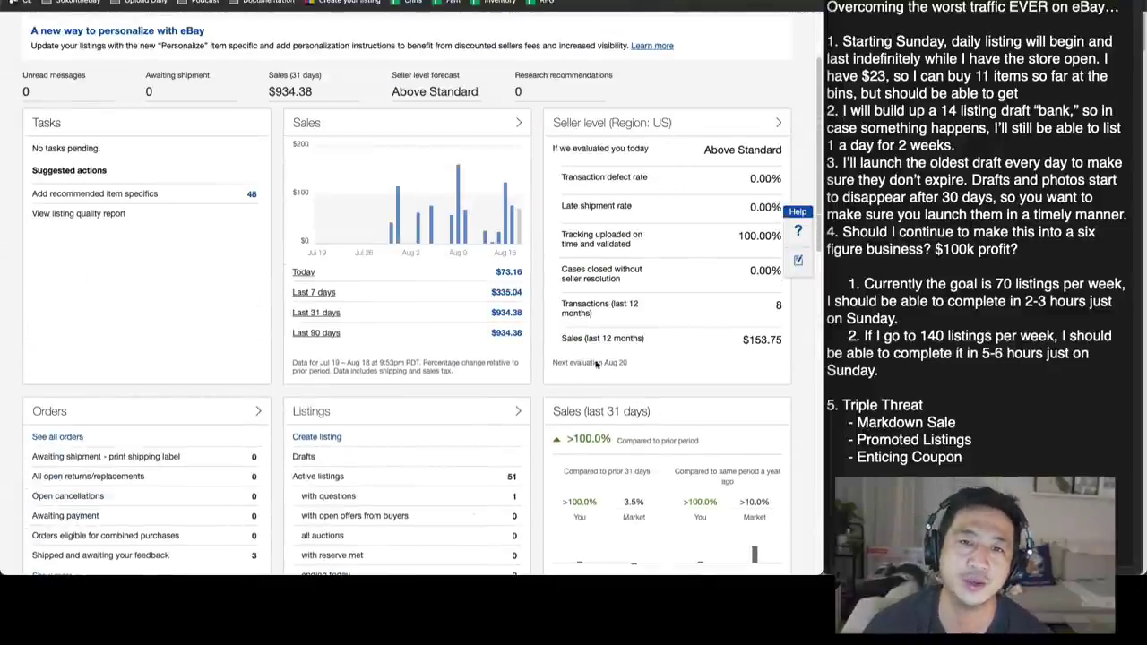
Step: Open the seller level details, examine the performance metrics, return rate and Top Rated Seller section, and return to the overview
{"action": "left_click", "coordinate": [780, 126]}
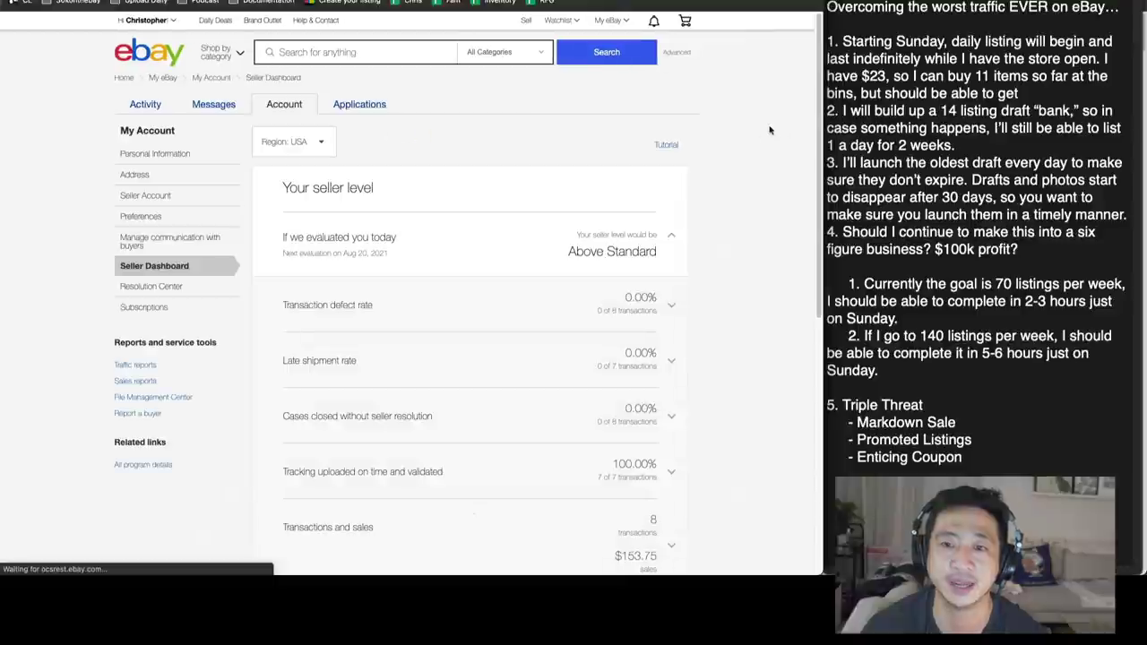
{"action": "scroll", "coordinate": [757, 132], "scroll_direction": "down", "scroll_amount": 2}
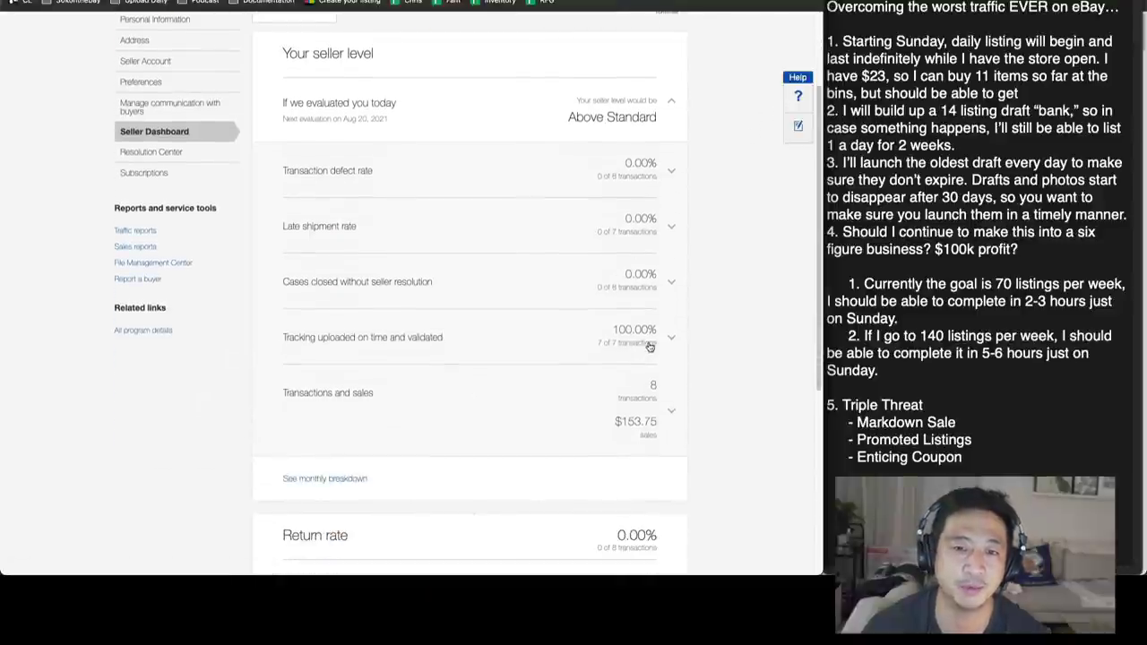
{"action": "scroll", "coordinate": [687, 318], "scroll_direction": "down", "scroll_amount": 4}
{"action": "scroll", "coordinate": [687, 319], "scroll_direction": "up", "scroll_amount": 6}
{"action": "scroll", "coordinate": [687, 319], "scroll_direction": "down", "scroll_amount": 5}
{"action": "scroll", "coordinate": [687, 319], "scroll_direction": "down", "scroll_amount": 2}
{"action": "scroll", "coordinate": [687, 319], "scroll_direction": "up", "scroll_amount": 7}
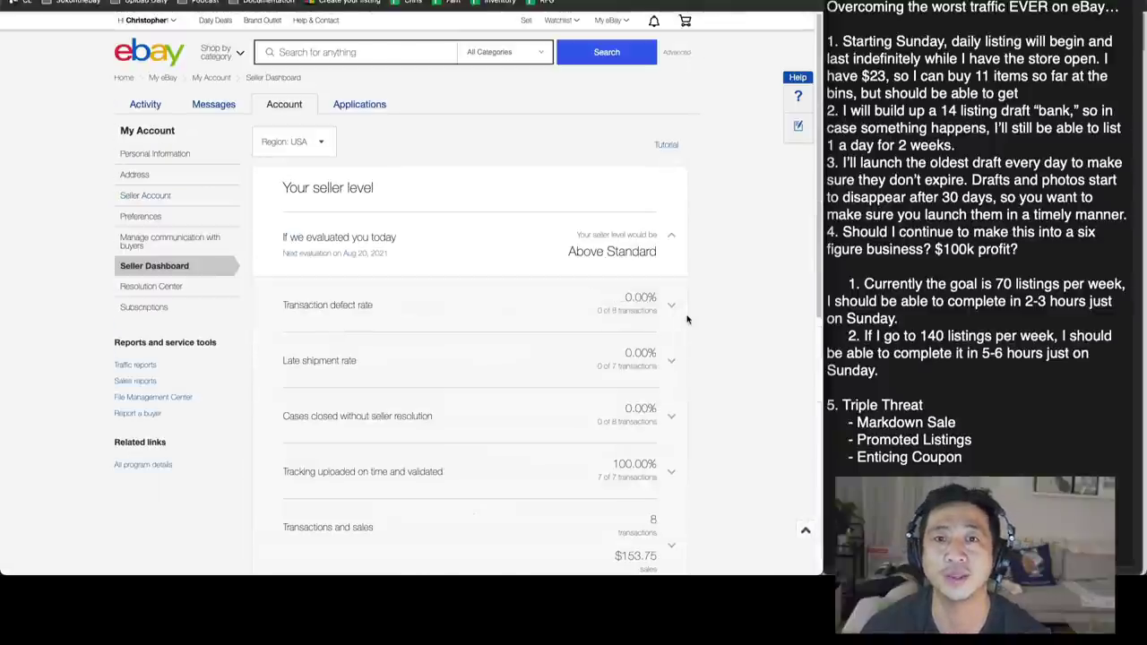
{"action": "scroll", "coordinate": [687, 319], "scroll_direction": "down", "scroll_amount": 5}
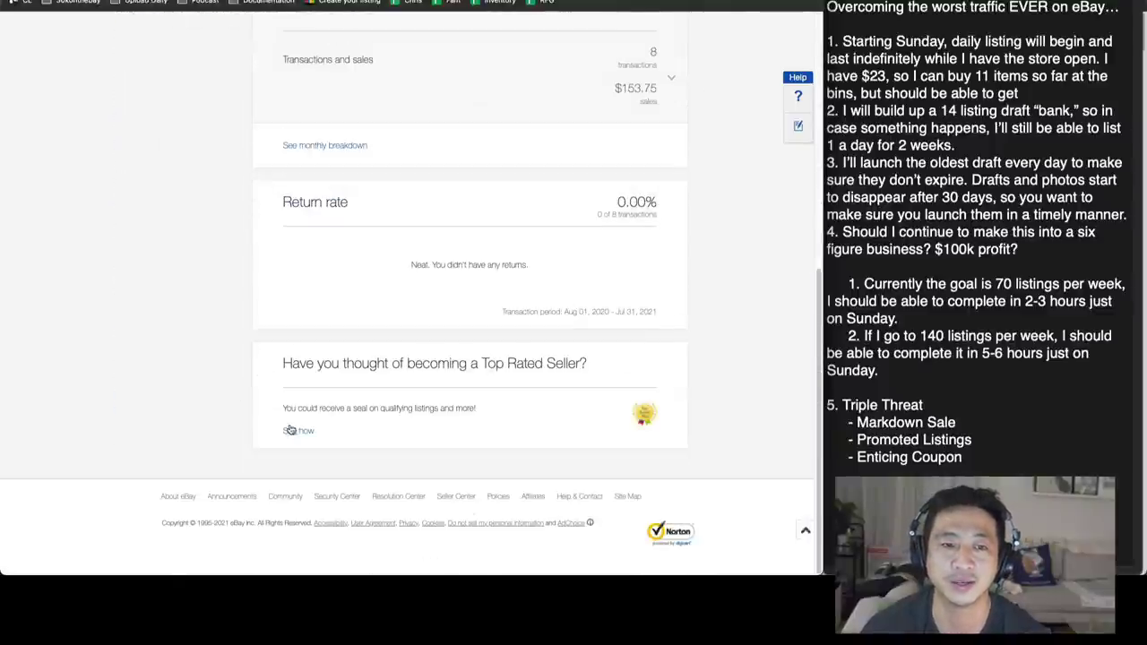
{"action": "scroll", "coordinate": [596, 310], "scroll_direction": "up", "scroll_amount": 6}
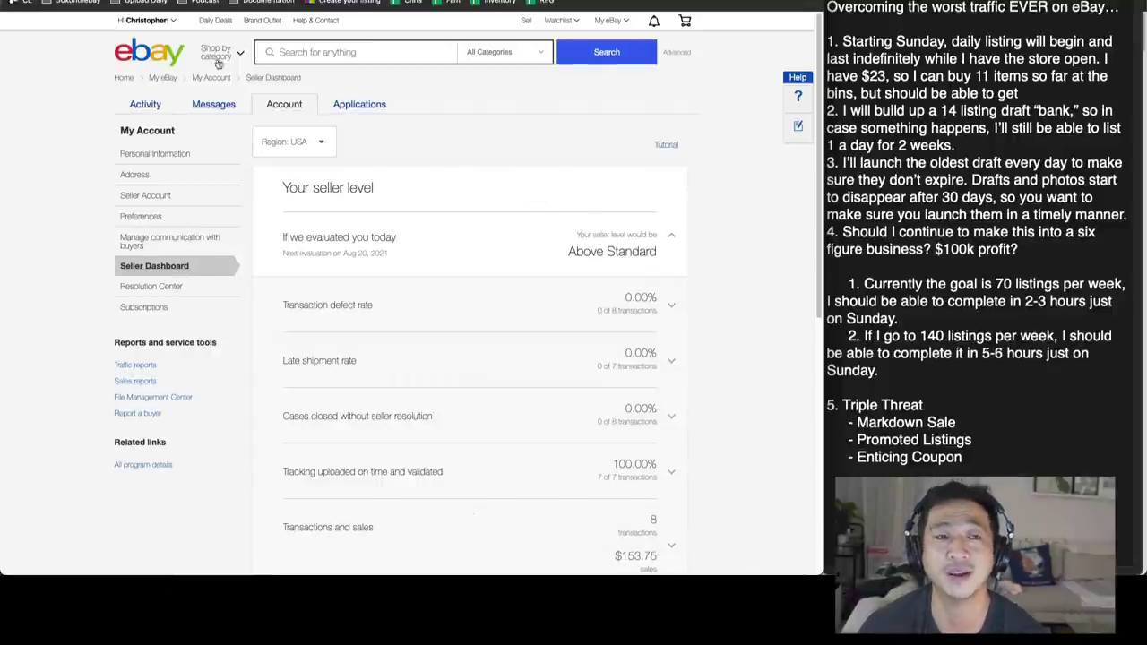
{"action": "key", "text": "alt+Left"}
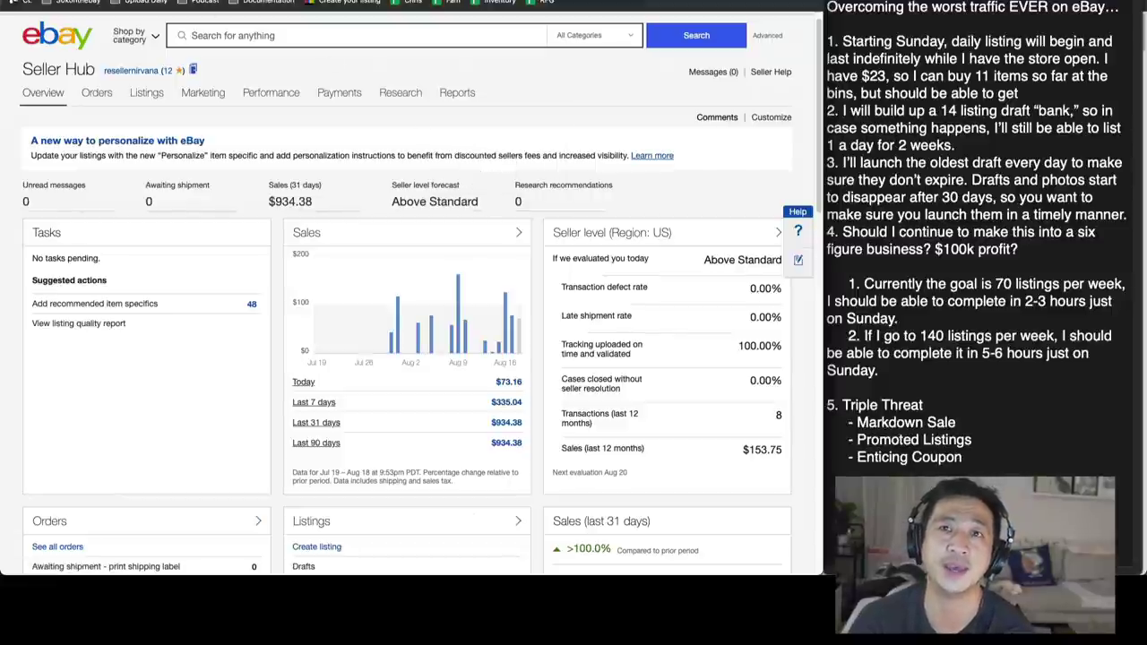
Step: Switch to the ResellerNirvana Ledger in Google Sheets and check the fee percentages of the sold items
{"action": "key", "text": "ctrl+Tab"}
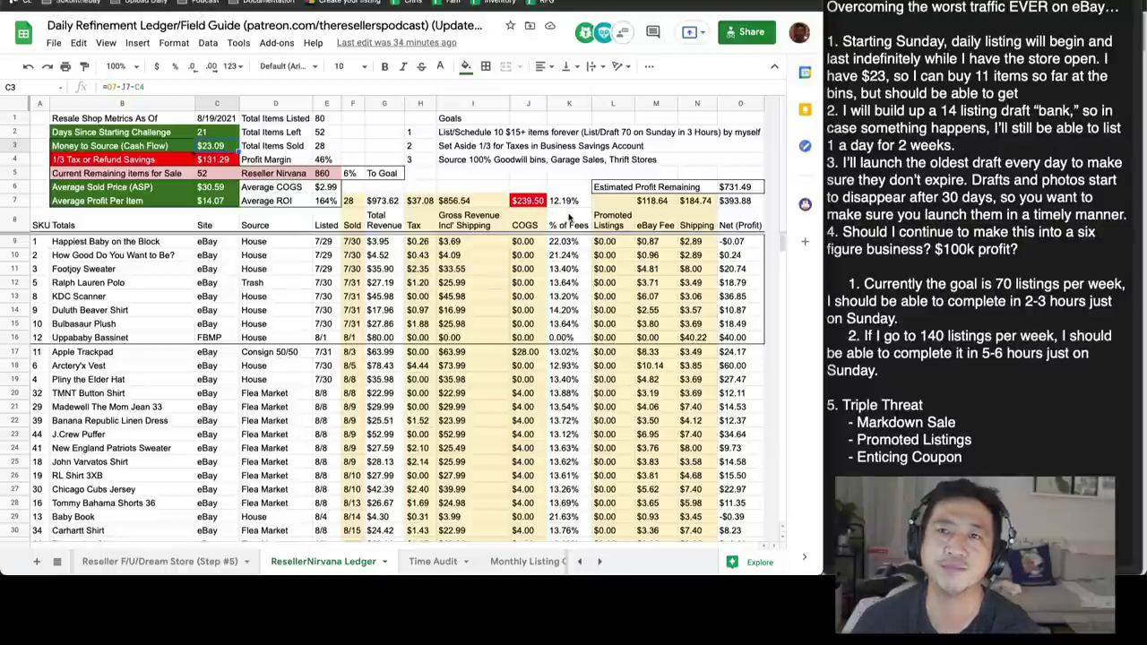
{"action": "scroll", "coordinate": [563, 264], "scroll_direction": "down", "scroll_amount": 4}
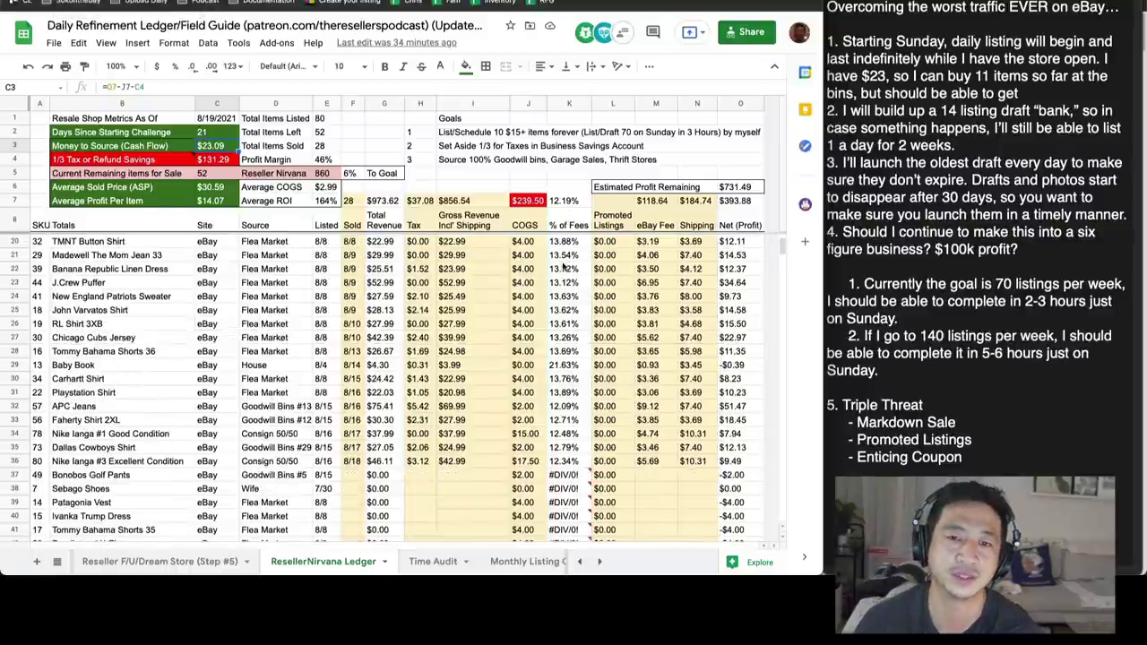
{"action": "left_click", "coordinate": [563, 260]}
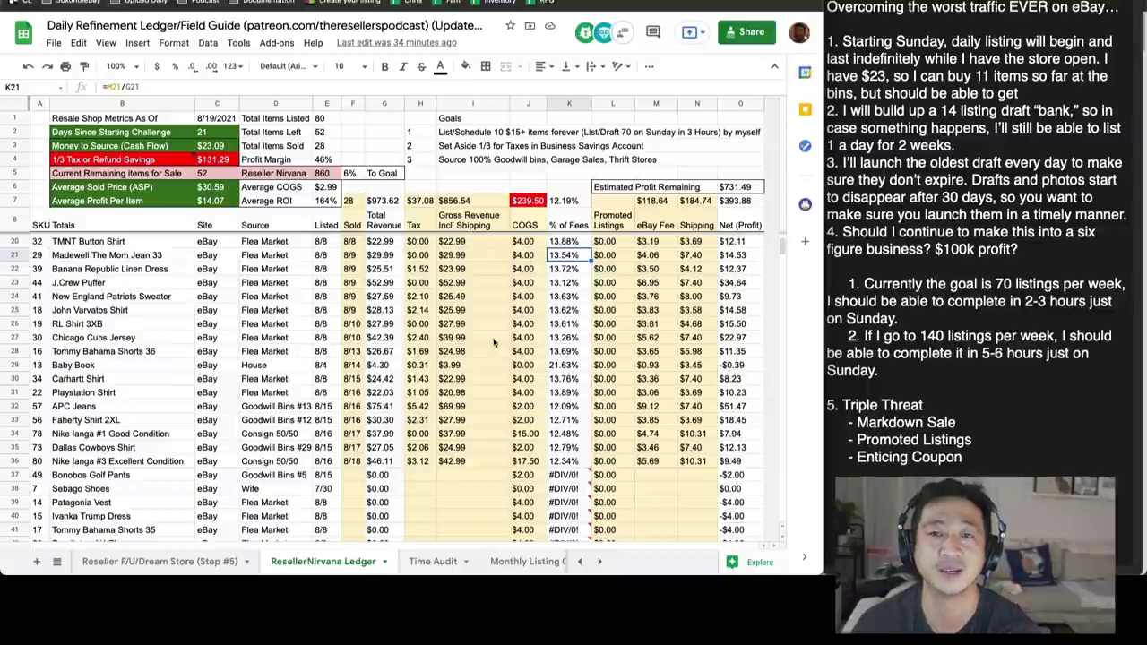
Step: Return to the eBay sold listings, open the Dallas Cowboys flannel shirt listing and inspect its enlarged photo
{"action": "key", "text": "ctrl+Tab"}
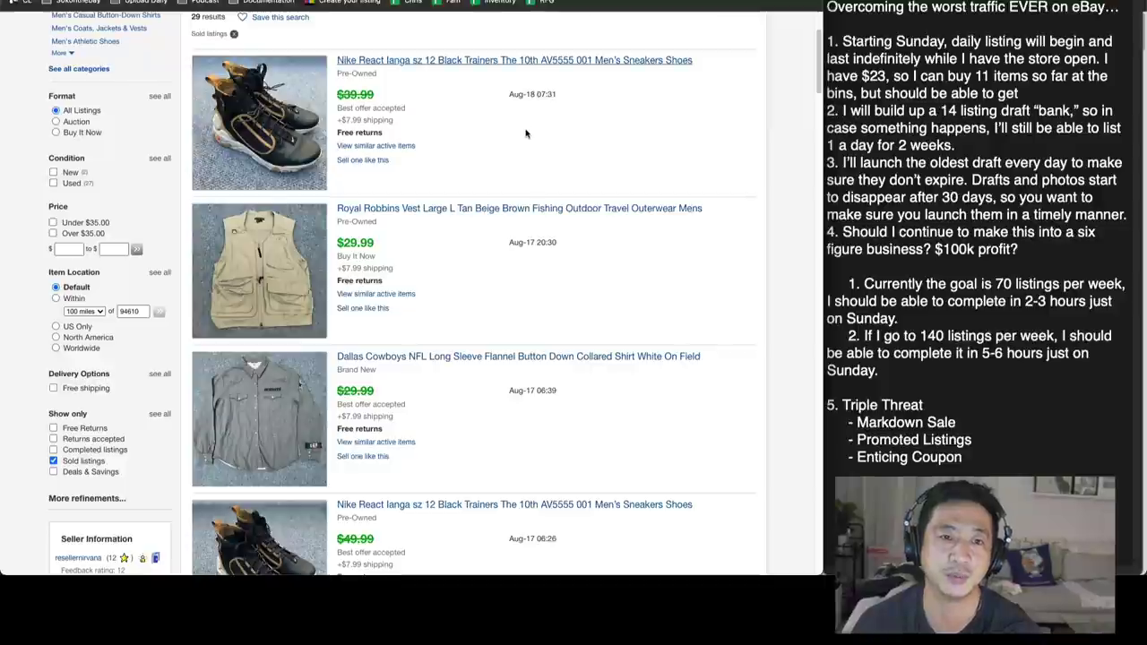
{"action": "scroll", "coordinate": [525, 143], "scroll_direction": "down", "scroll_amount": 1}
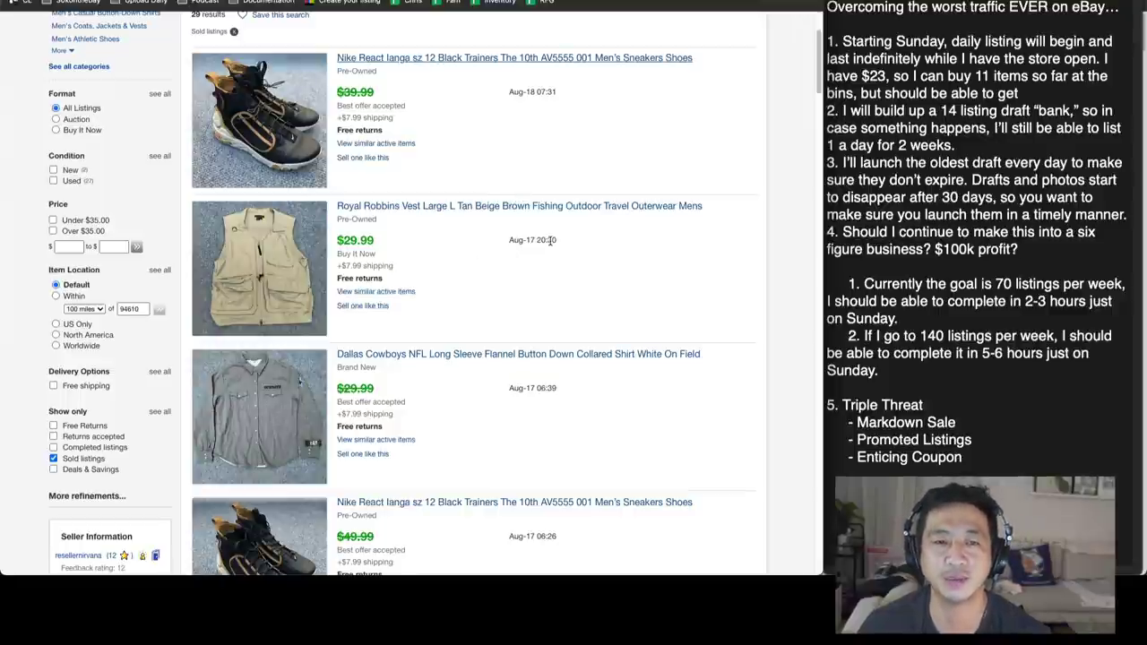
{"action": "scroll", "coordinate": [550, 240], "scroll_direction": "down", "scroll_amount": 2}
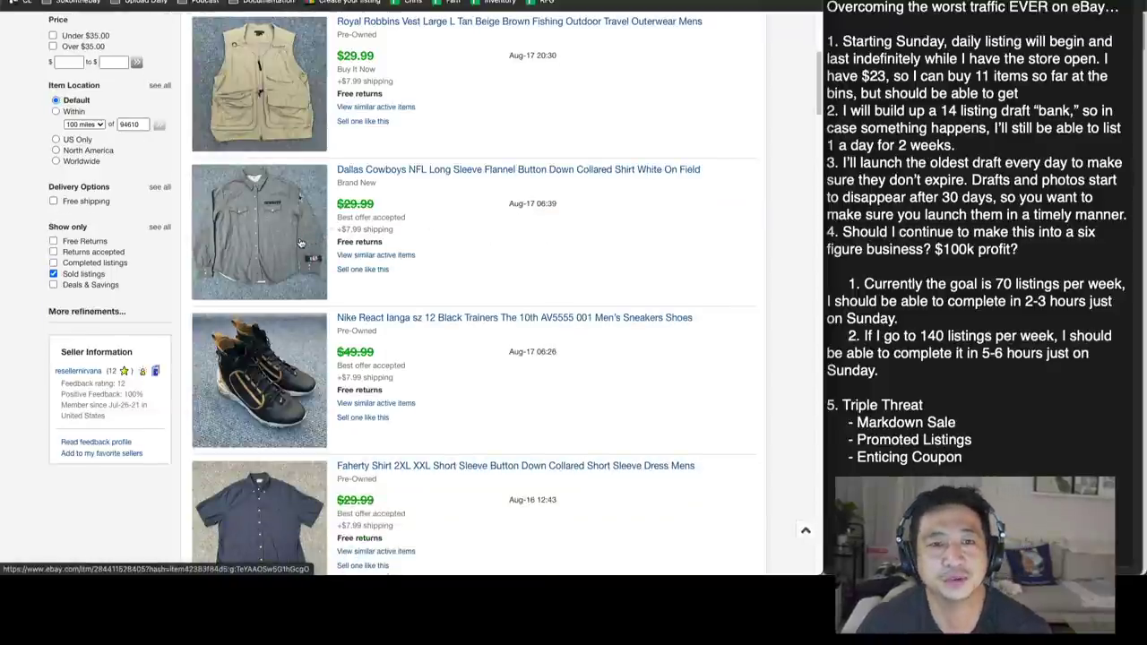
{"action": "left_click", "coordinate": [301, 243]}
{"action": "scroll", "coordinate": [230, 281], "scroll_direction": "down", "scroll_amount": 3}
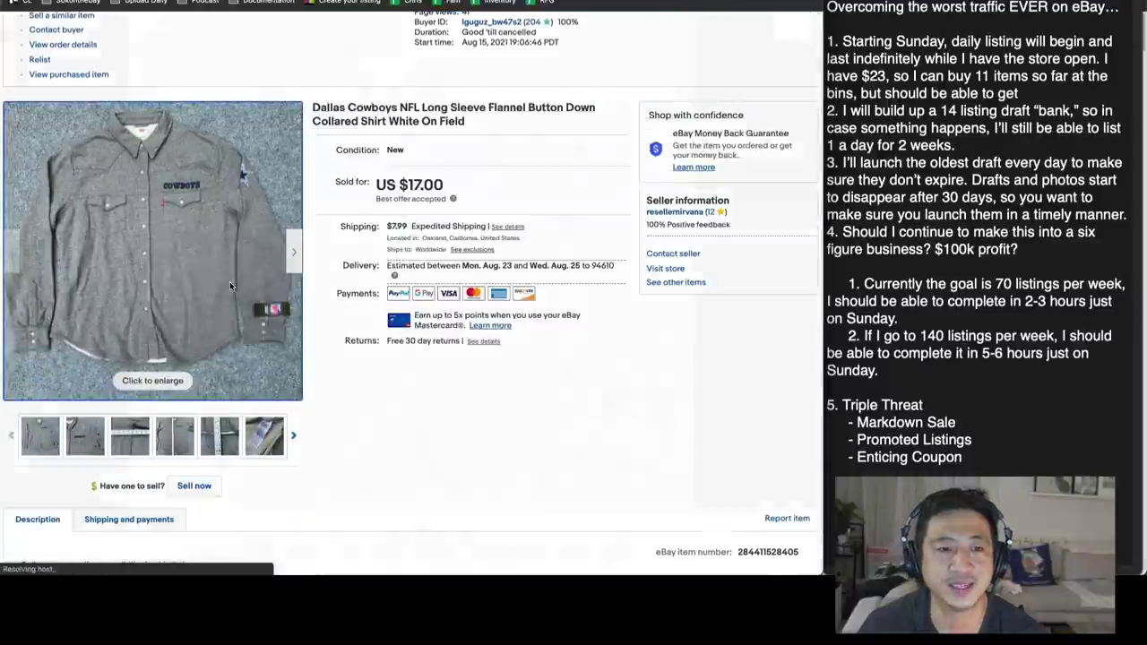
{"action": "left_click", "coordinate": [229, 282]}
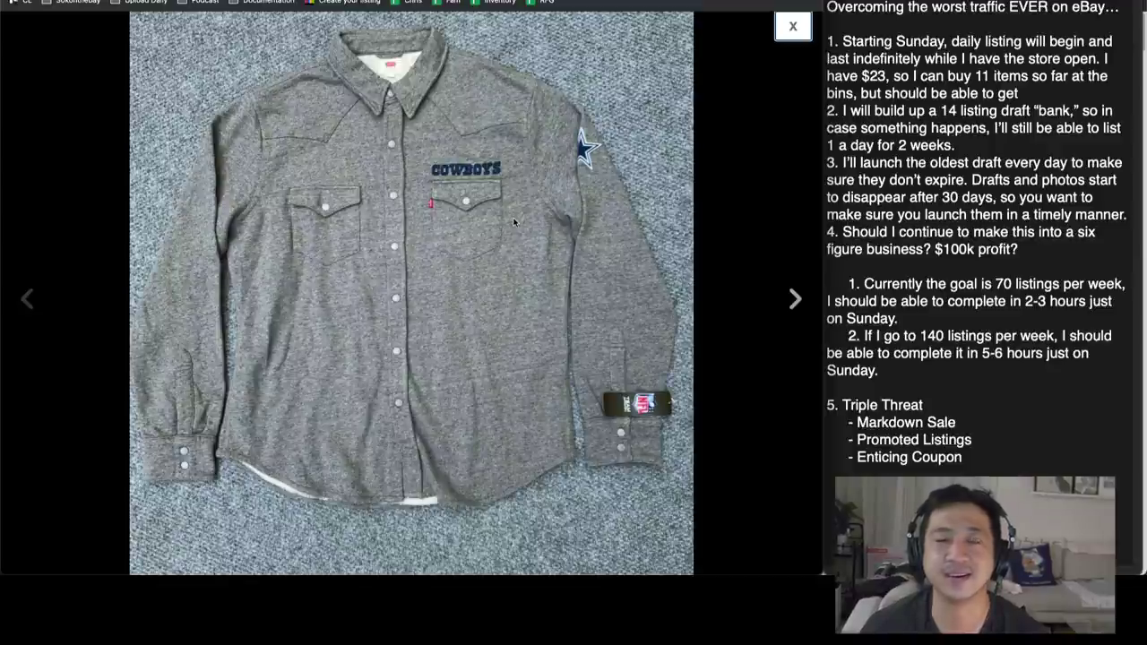
{"action": "left_click", "coordinate": [792, 27]}
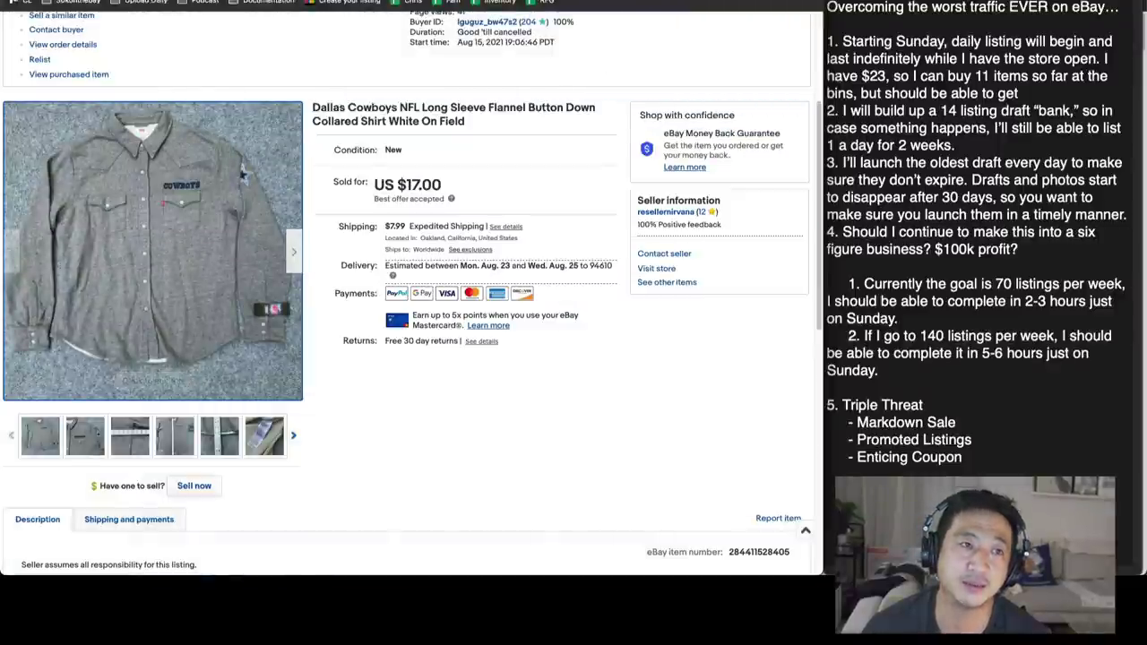
Step: Go back to the sold items and review them from the Dallas Cowboys shirt down to the John Varvatos plaid shirt
{"action": "key", "text": "alt+Left"}
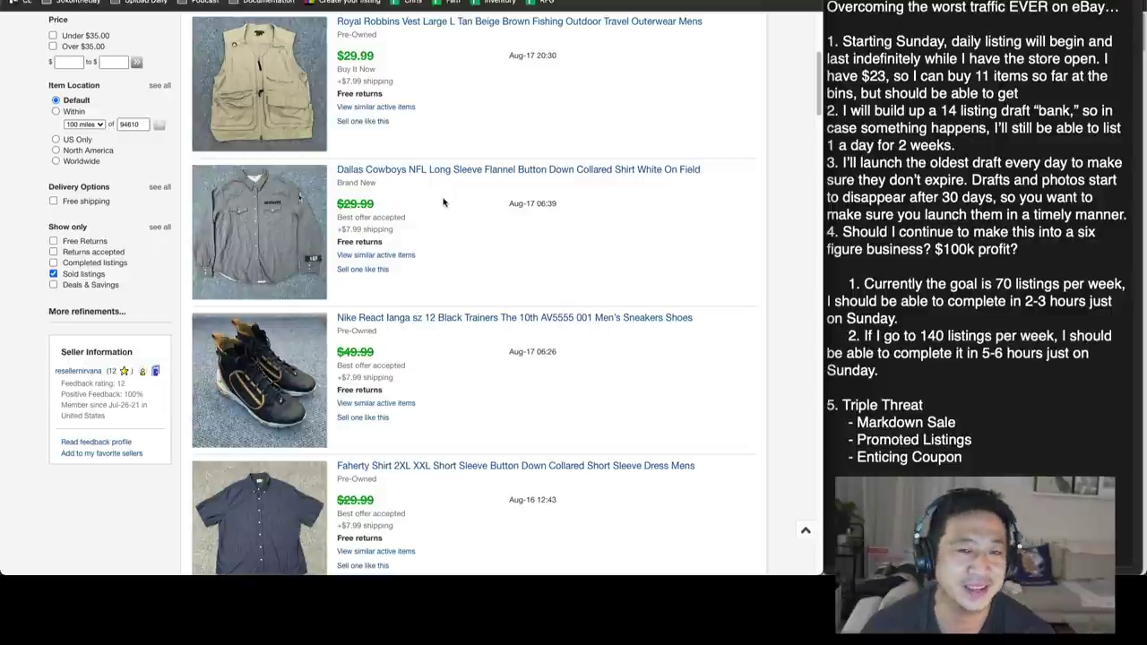
{"action": "scroll", "coordinate": [442, 203], "scroll_direction": "down", "scroll_amount": 2}
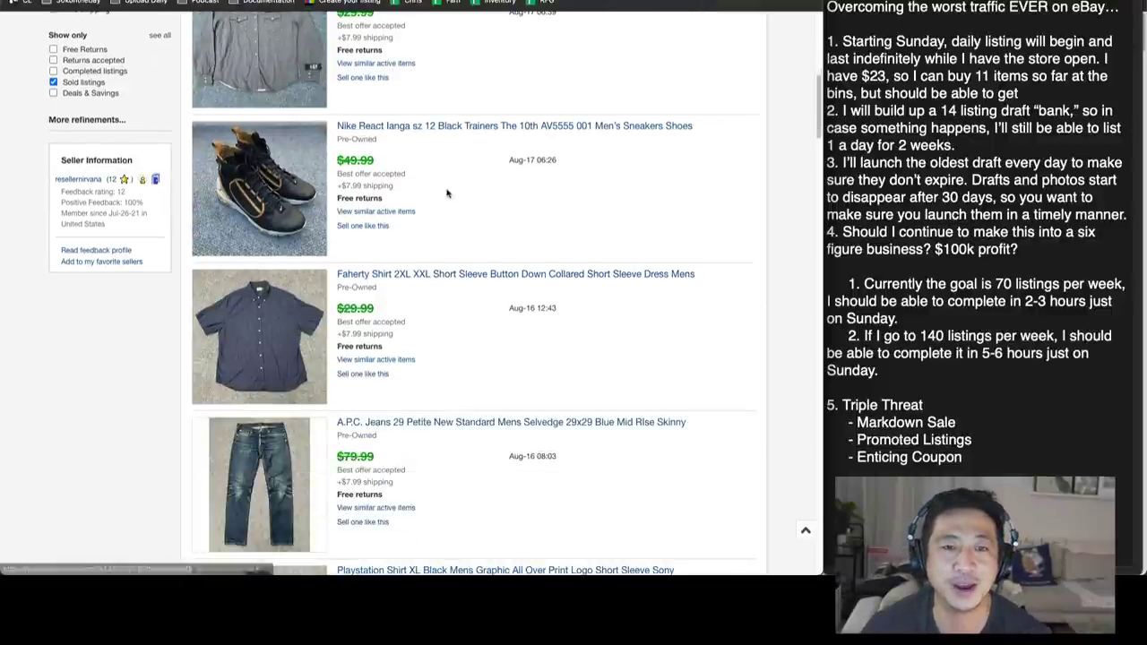
{"action": "scroll", "coordinate": [443, 199], "scroll_direction": "down", "scroll_amount": 3}
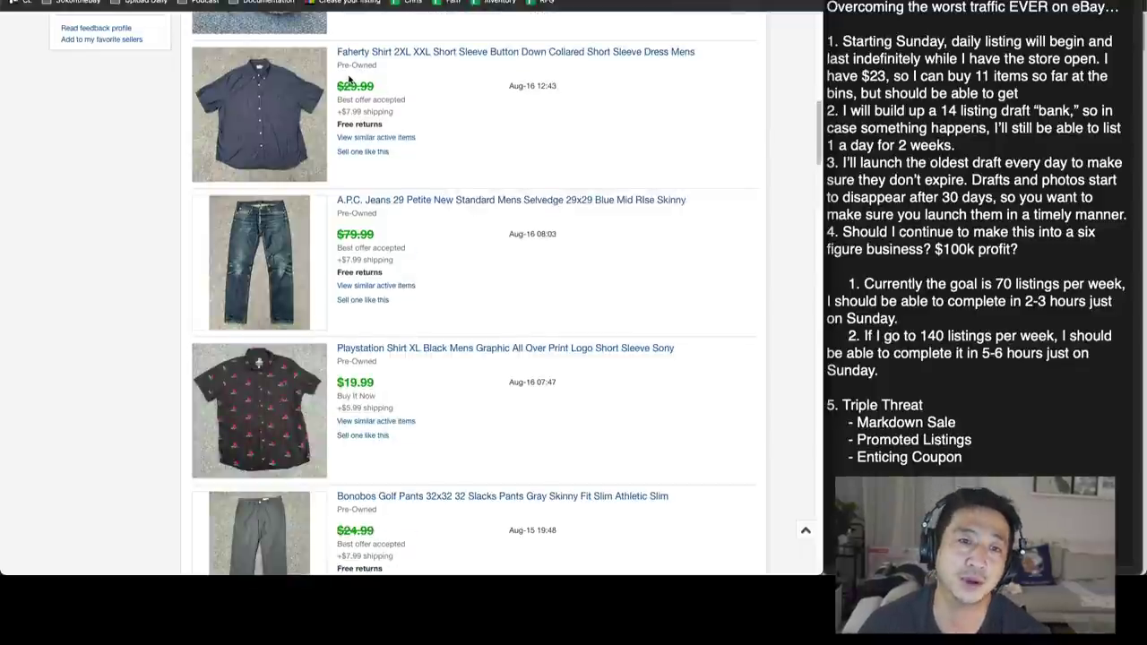
{"action": "scroll", "coordinate": [354, 87], "scroll_direction": "down", "scroll_amount": 4}
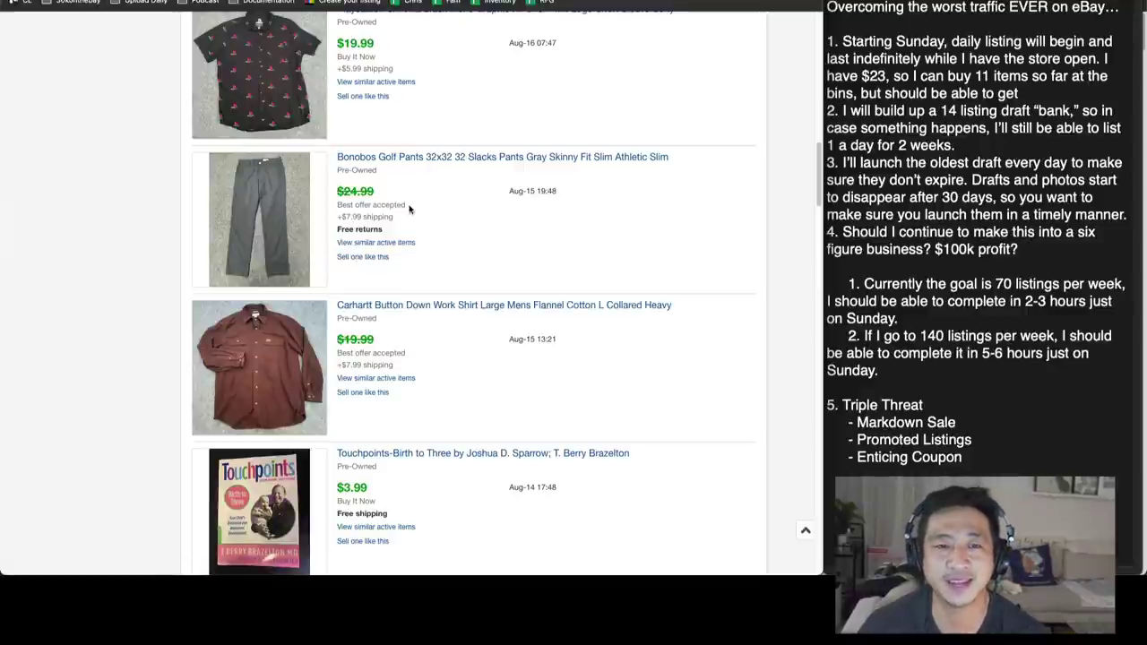
{"action": "scroll", "coordinate": [409, 209], "scroll_direction": "down", "scroll_amount": 4}
{"action": "scroll", "coordinate": [376, 188], "scroll_direction": "up", "scroll_amount": 3}
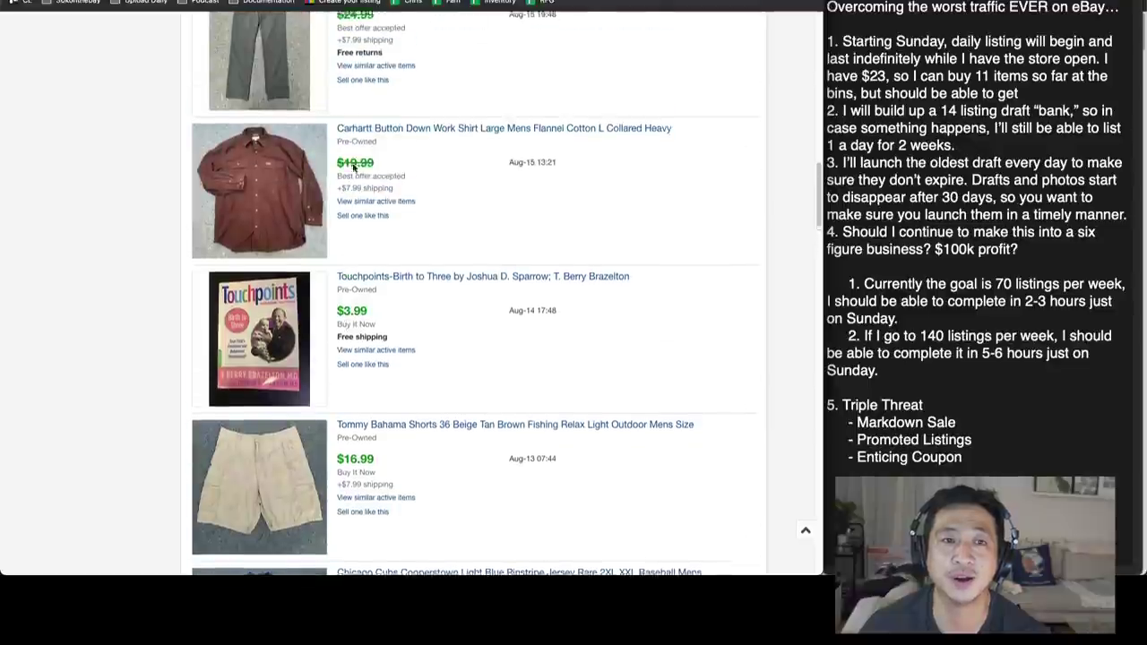
{"action": "scroll", "coordinate": [355, 171], "scroll_direction": "up", "scroll_amount": 1}
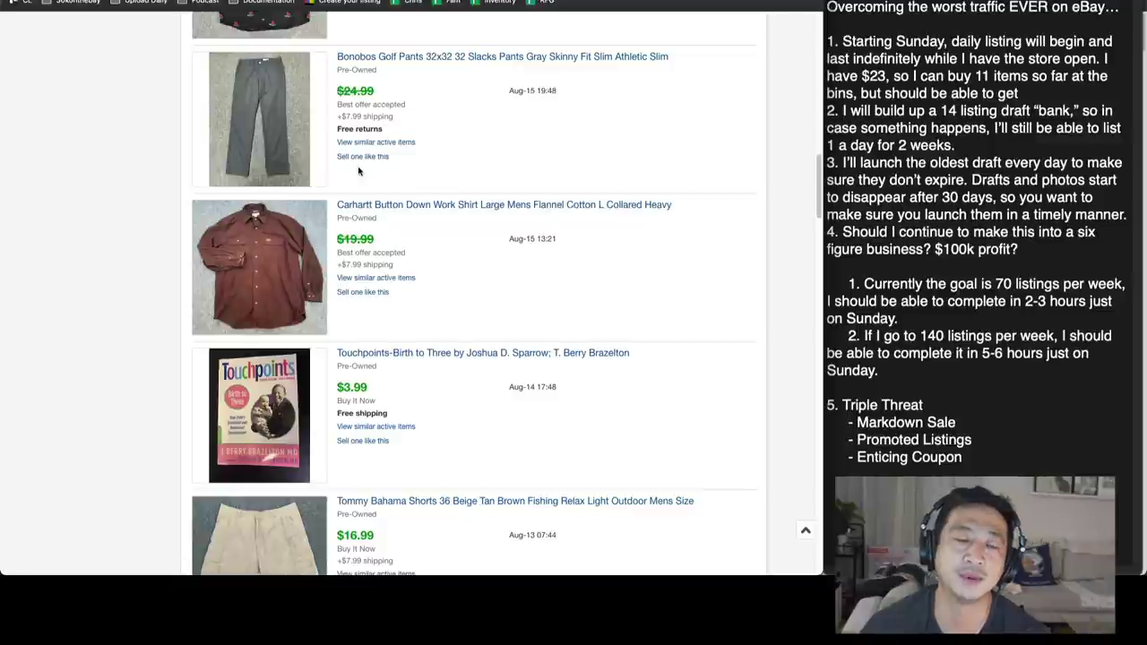
{"action": "scroll", "coordinate": [359, 171], "scroll_direction": "down", "scroll_amount": 5}
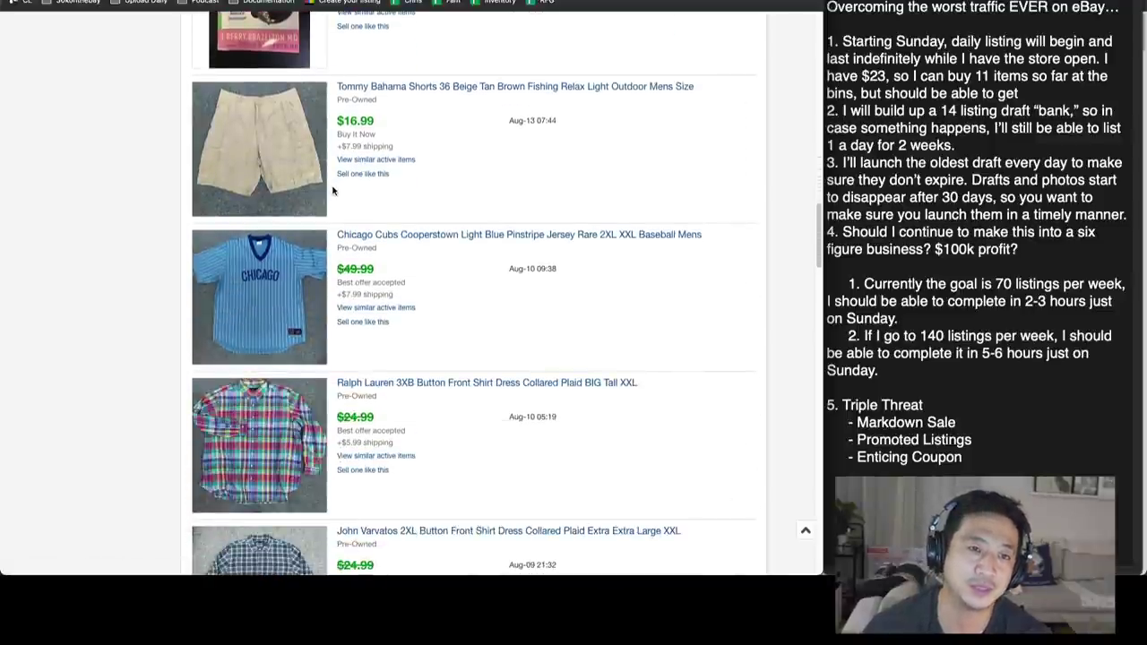
Step: Find the New England Patriots Nike hoodie among the sold items, open its listing and inspect the enlarged front and logo photos
{"action": "scroll", "coordinate": [339, 184], "scroll_direction": "down", "scroll_amount": 1}
{"action": "scroll", "coordinate": [341, 184], "scroll_direction": "down", "scroll_amount": 3}
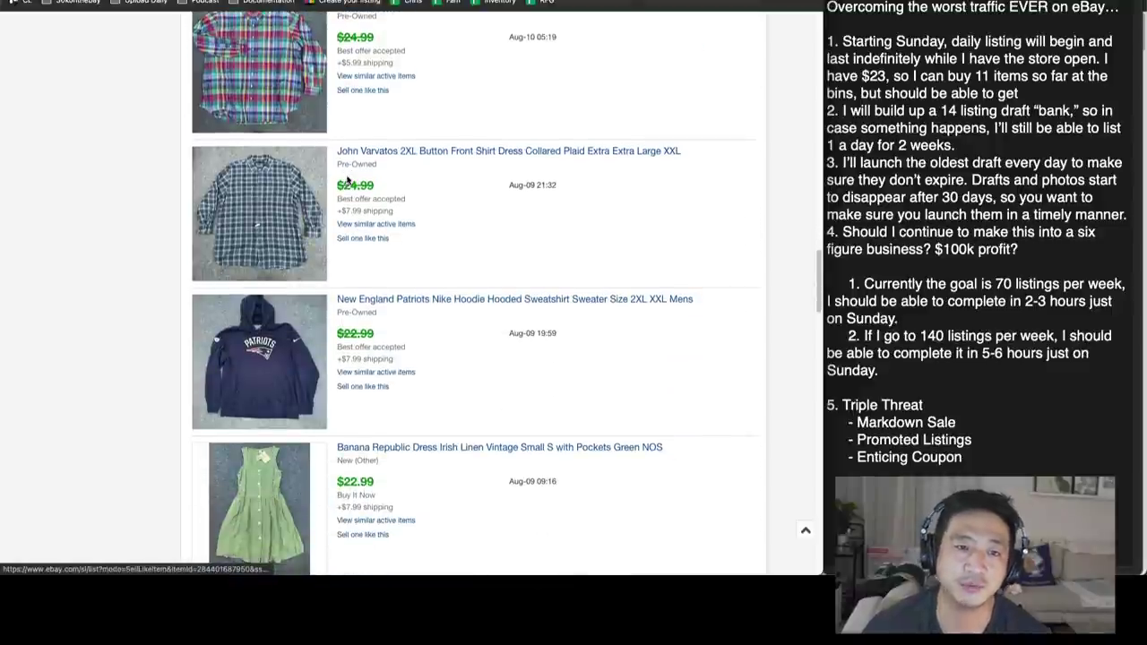
{"action": "scroll", "coordinate": [347, 183], "scroll_direction": "down", "scroll_amount": 4}
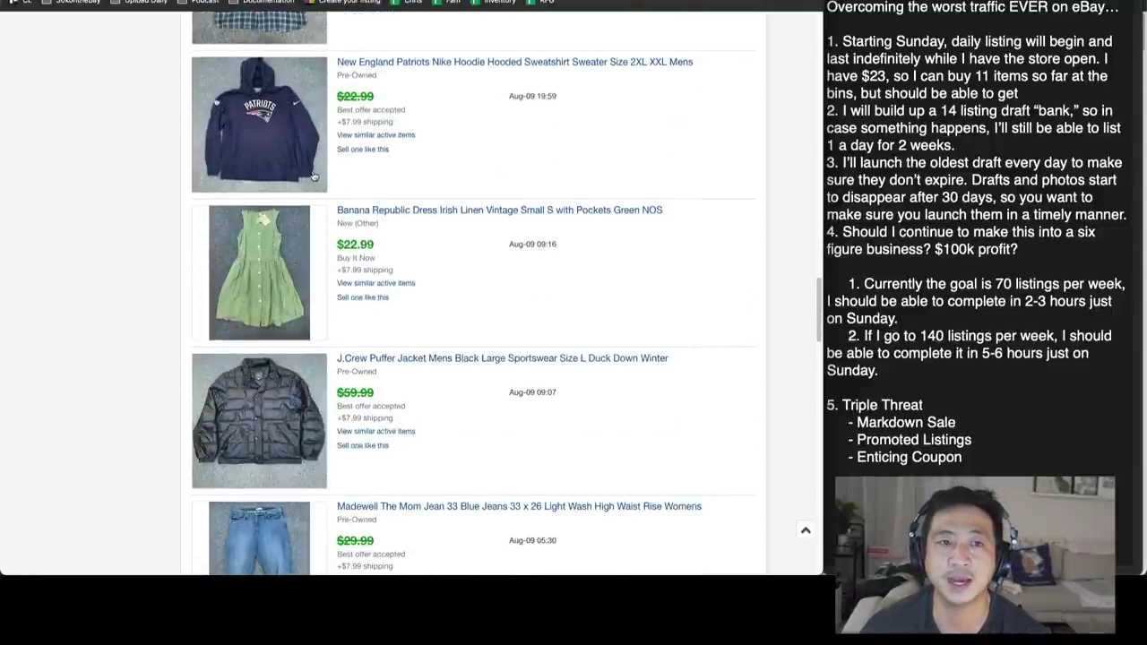
{"action": "left_click", "coordinate": [312, 176]}
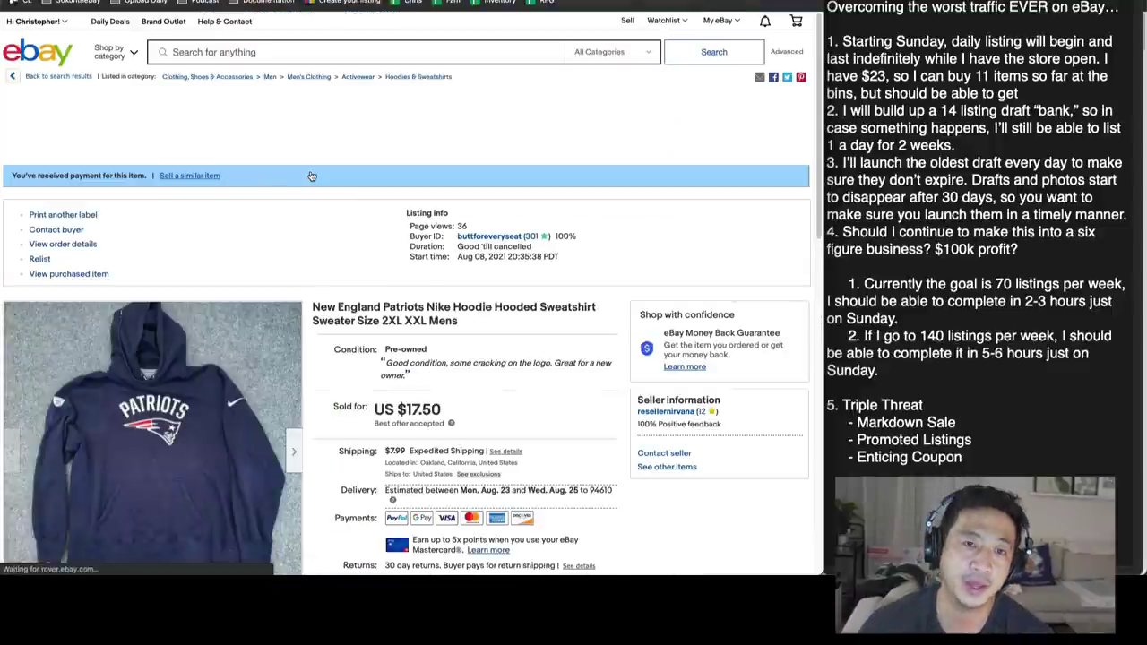
{"action": "scroll", "coordinate": [444, 264], "scroll_direction": "down", "scroll_amount": 2}
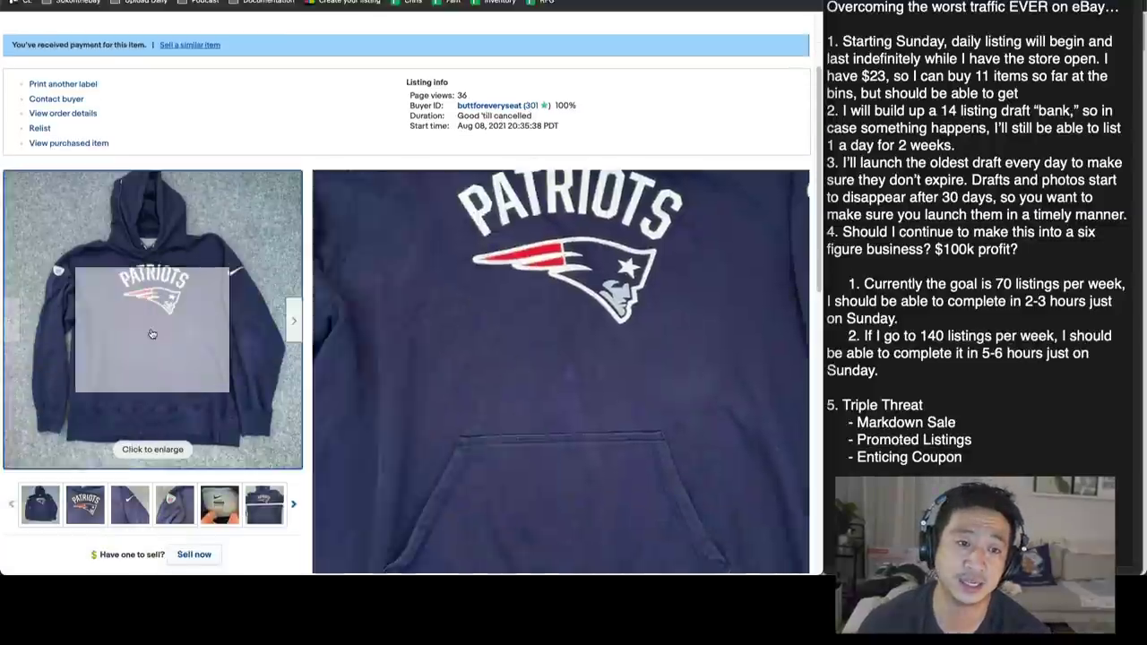
{"action": "left_click", "coordinate": [157, 296]}
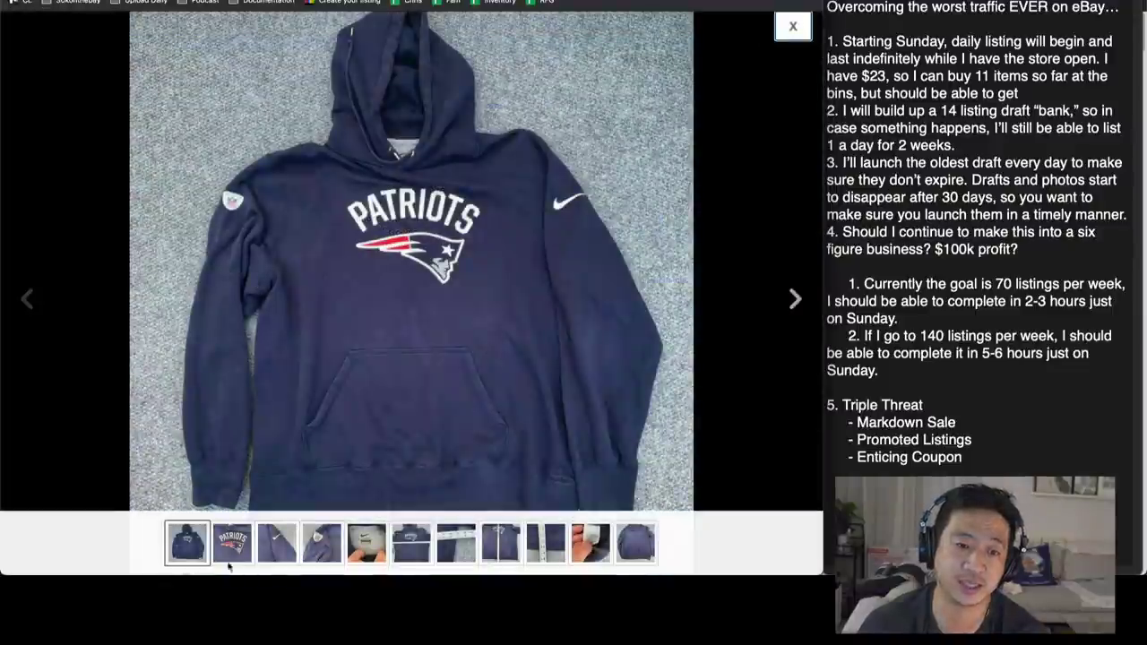
{"action": "left_click", "coordinate": [232, 543]}
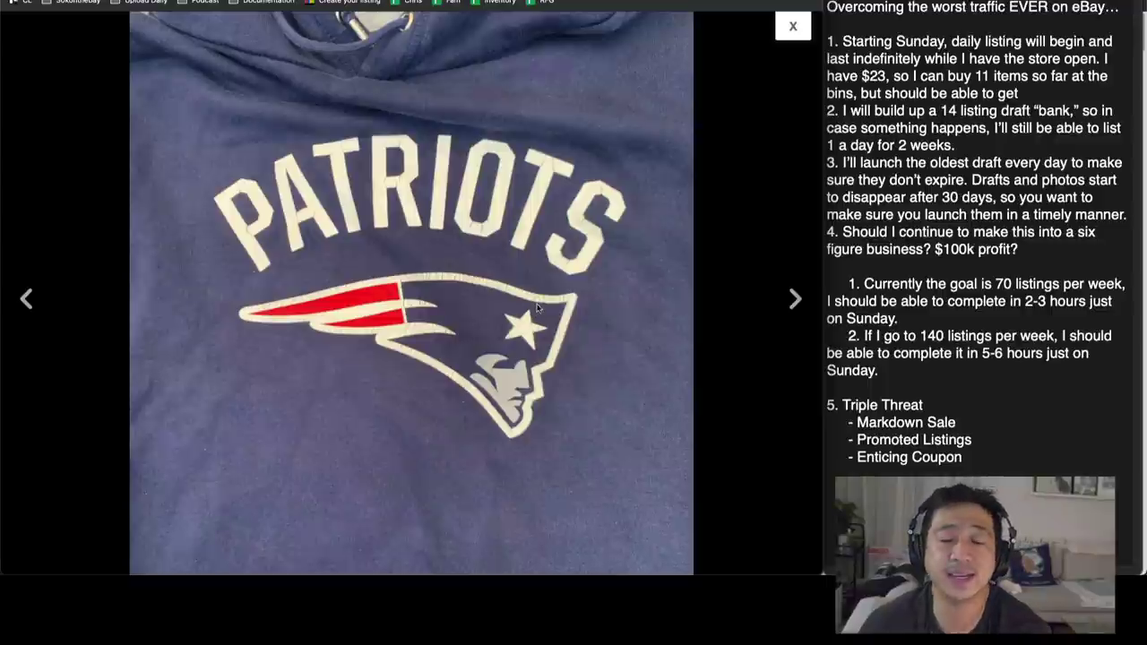
{"action": "left_click", "coordinate": [792, 26]}
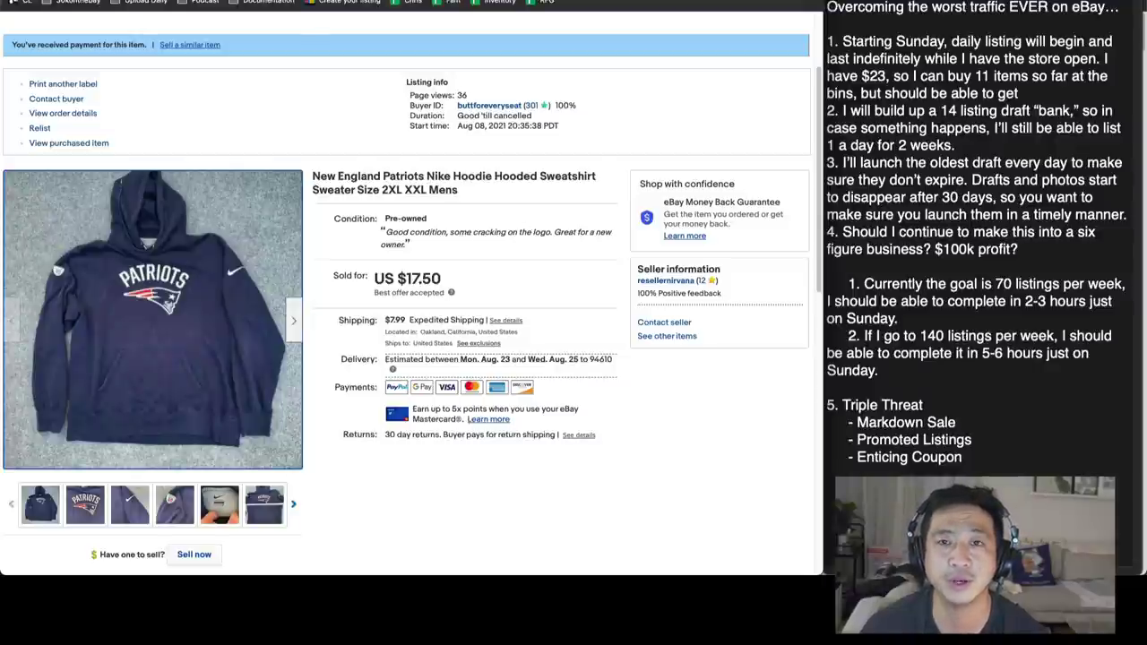
Step: Return to the sold items, open the green Banana Republic linen dress listing and read its full seller notes
{"action": "key", "text": "alt+Left"}
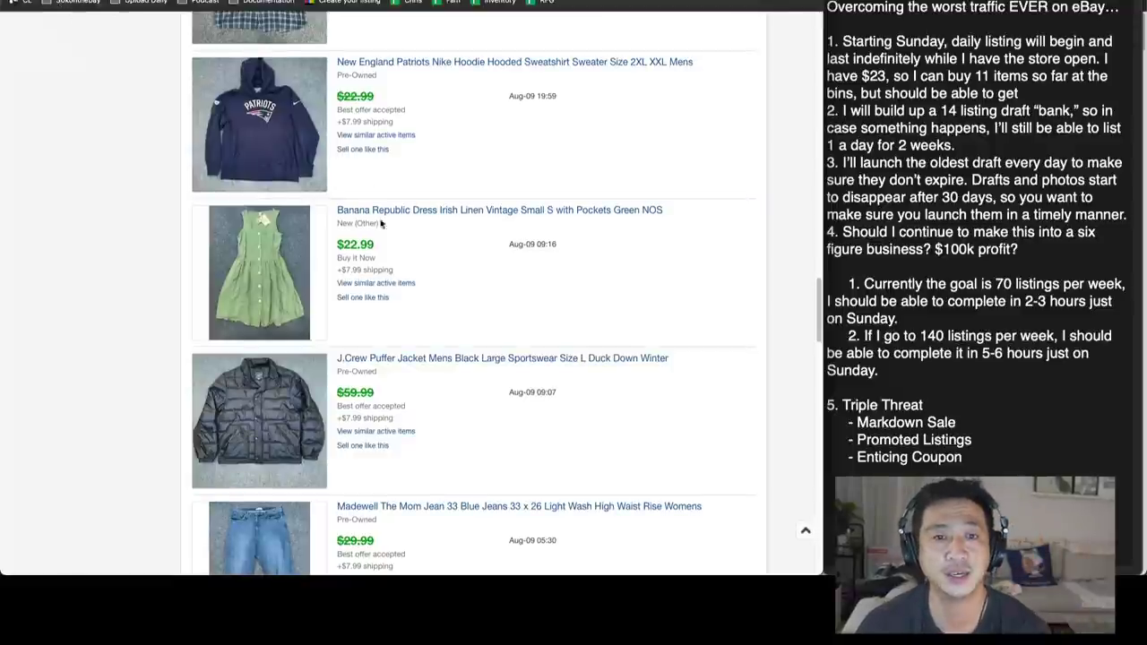
{"action": "left_click", "coordinate": [280, 302]}
{"action": "scroll", "coordinate": [455, 343], "scroll_direction": "down", "scroll_amount": 1}
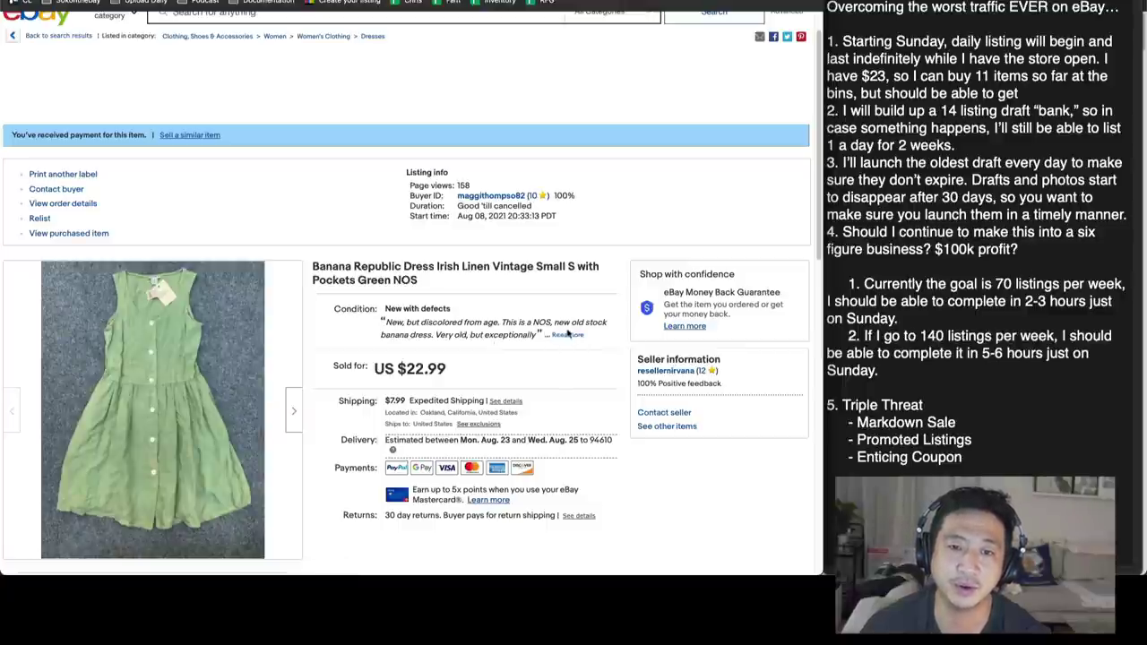
{"action": "left_click", "coordinate": [569, 337]}
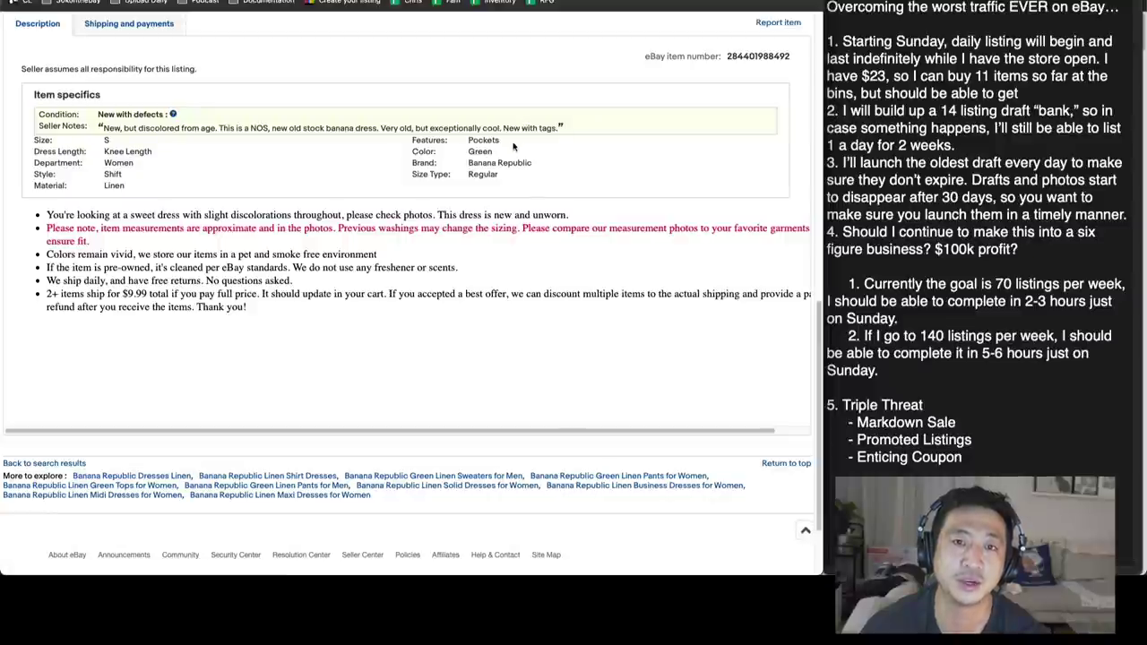
{"action": "scroll", "coordinate": [480, 242], "scroll_direction": "up", "scroll_amount": 10}
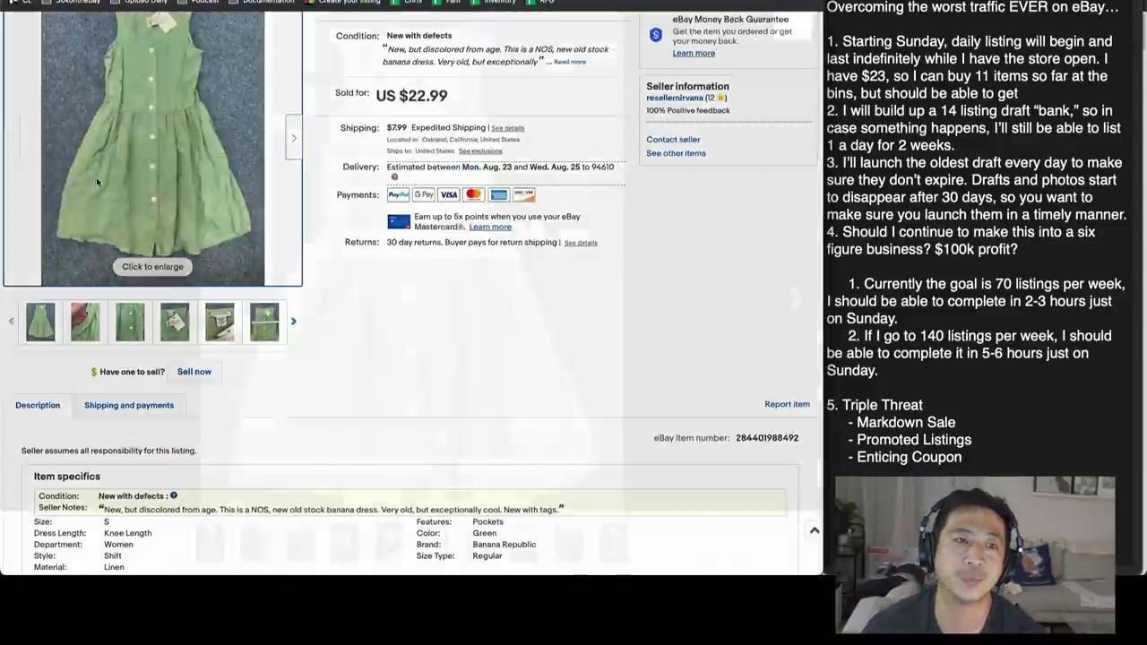
Step: Enlarge the Banana Republic dress photos and view them from the full front shot through to the brand label
{"action": "left_click", "coordinate": [95, 176]}
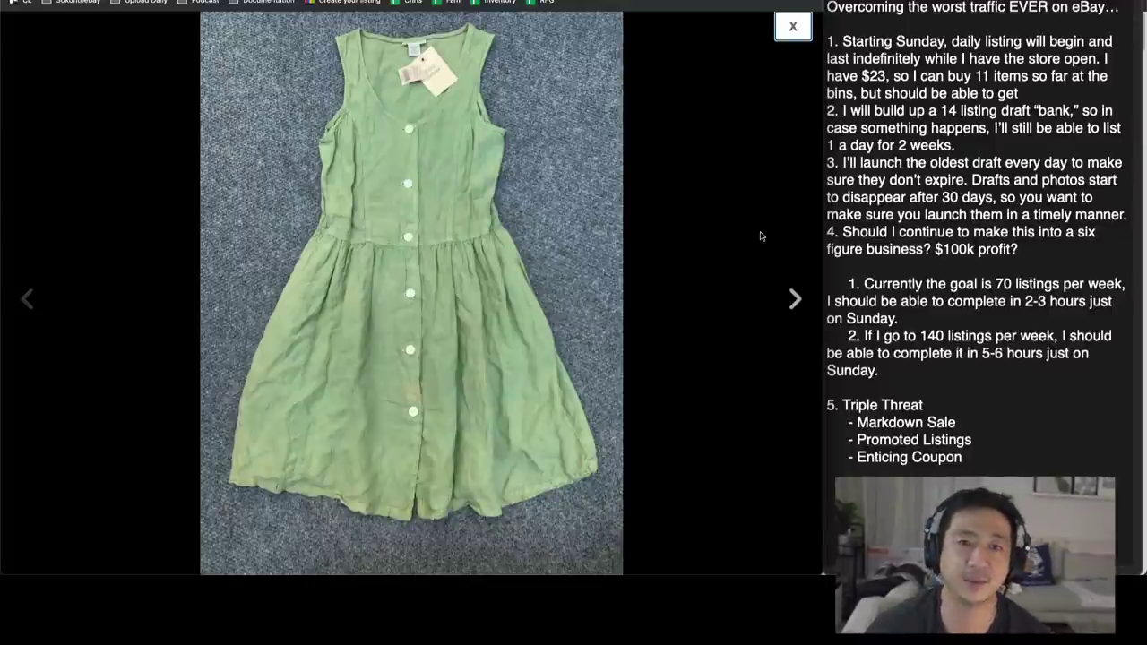
{"action": "left_click", "coordinate": [794, 301]}
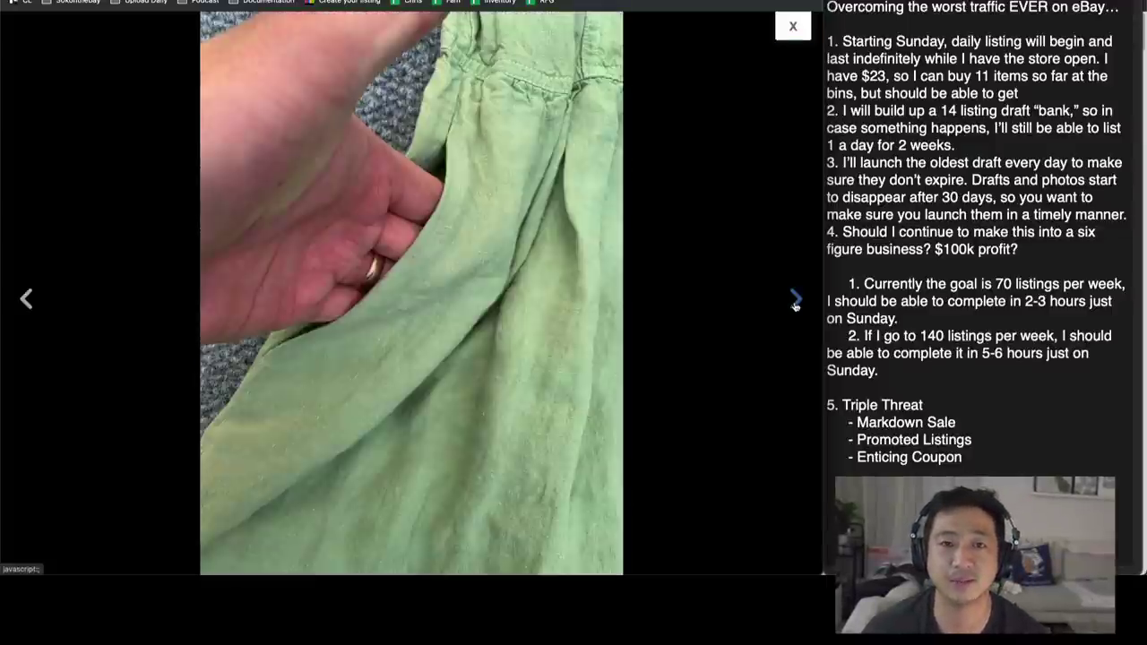
{"action": "left_click", "coordinate": [794, 301]}
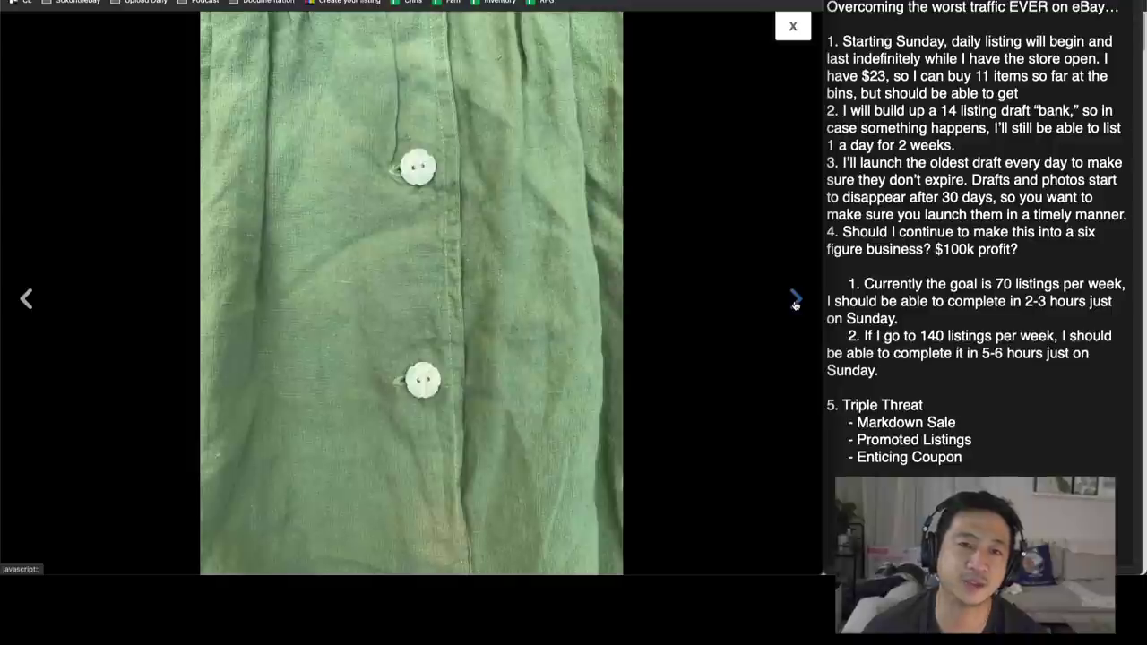
{"action": "left_click", "coordinate": [795, 301]}
{"action": "left_click", "coordinate": [795, 301]}
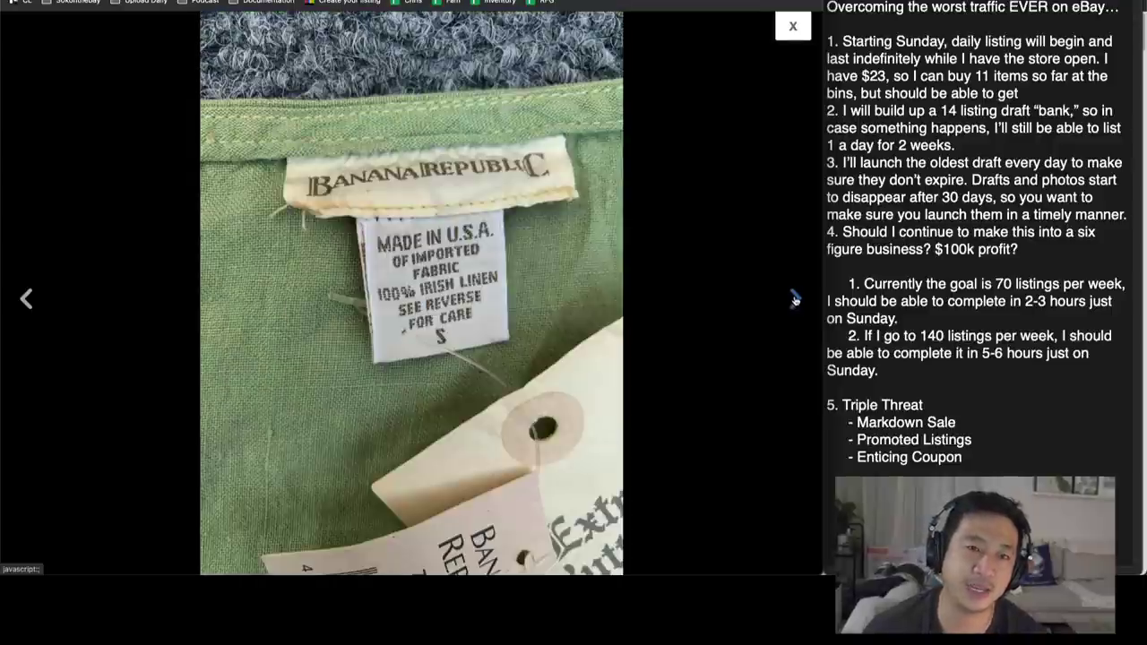
{"action": "left_click", "coordinate": [792, 26]}
Step: Switch to the dailyrefinement store's listings window, browse the new listings and open the red Maggy London dress
{"action": "scroll", "coordinate": [627, 231], "scroll_direction": "up", "scroll_amount": 15}
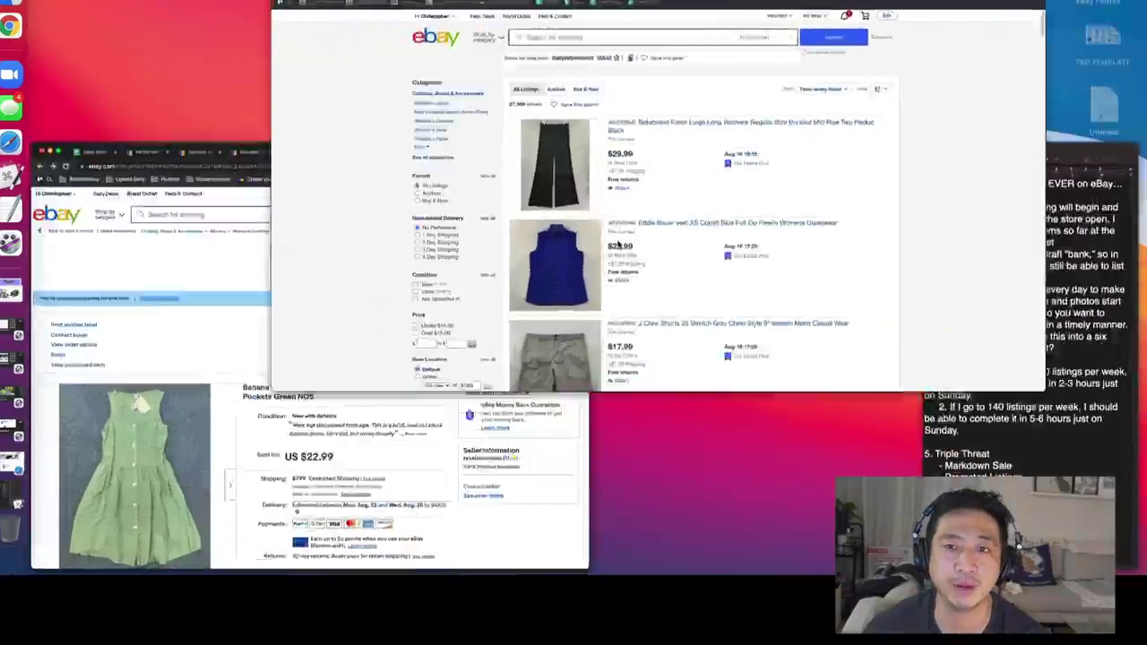
{"action": "scroll", "coordinate": [718, 130], "scroll_direction": "down", "scroll_amount": 15}
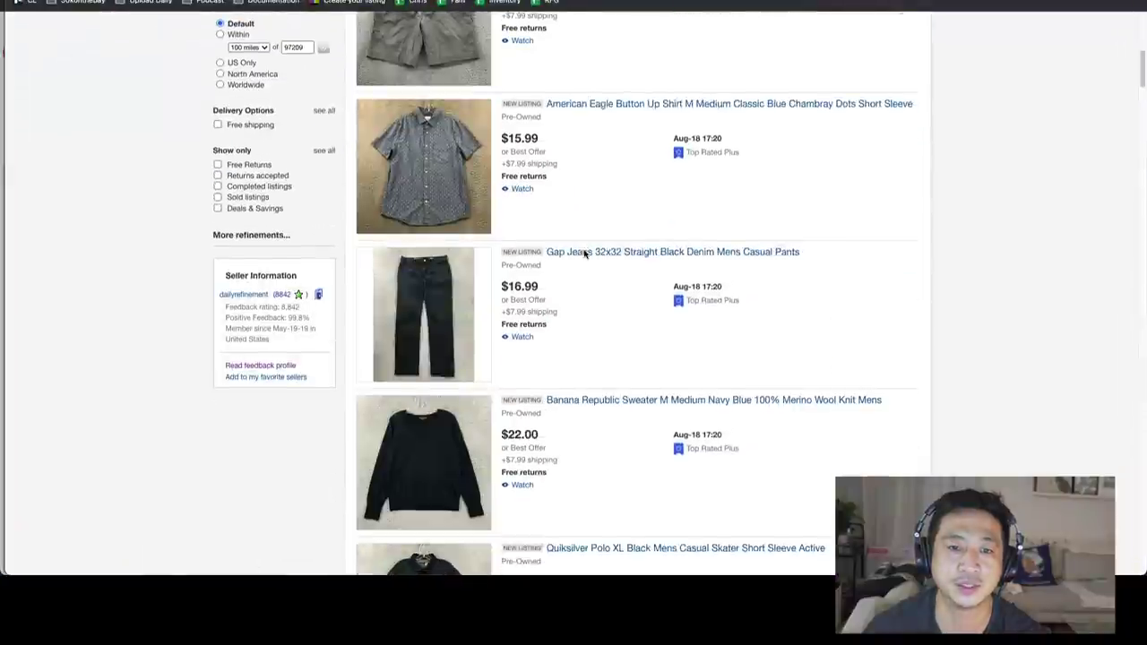
{"action": "scroll", "coordinate": [584, 255], "scroll_direction": "up", "scroll_amount": 3}
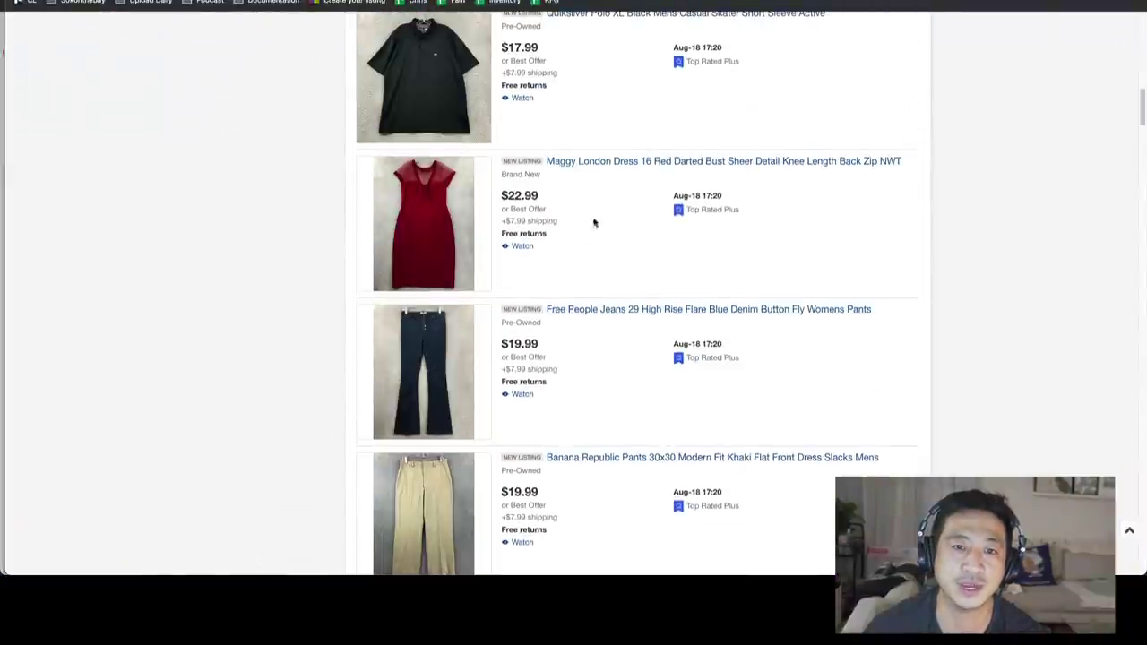
{"action": "left_click", "coordinate": [607, 159]}
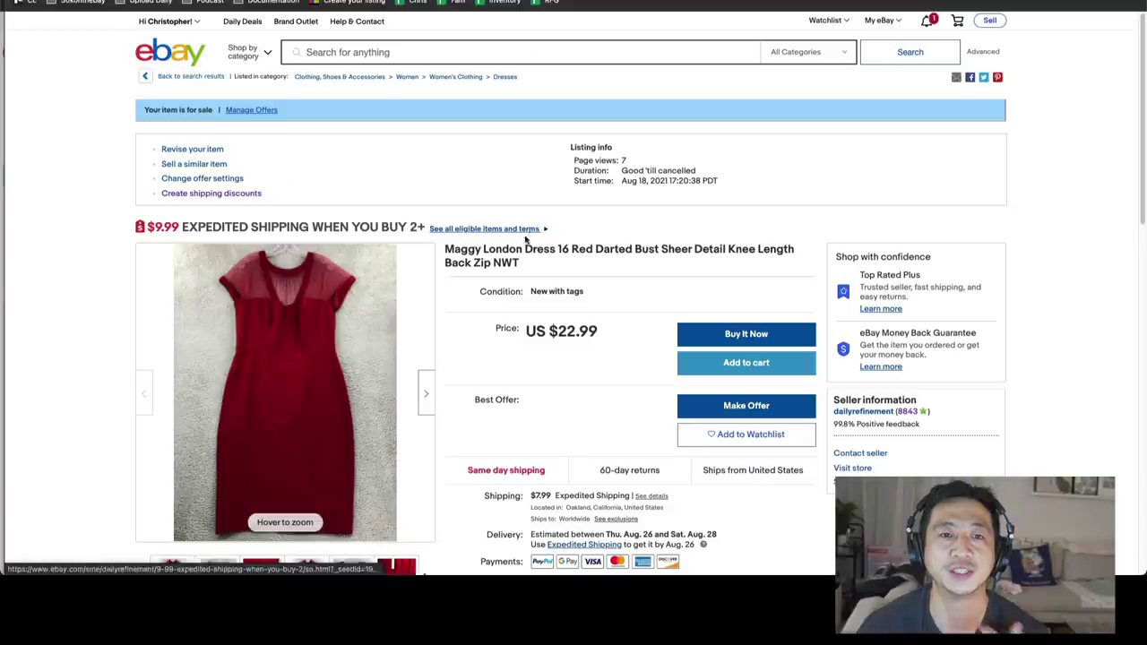
Step: Inspect the Maggy London dress's enlarged photos, including the price tag, fabric care label and brand label, and return to the listing
{"action": "left_click", "coordinate": [310, 358]}
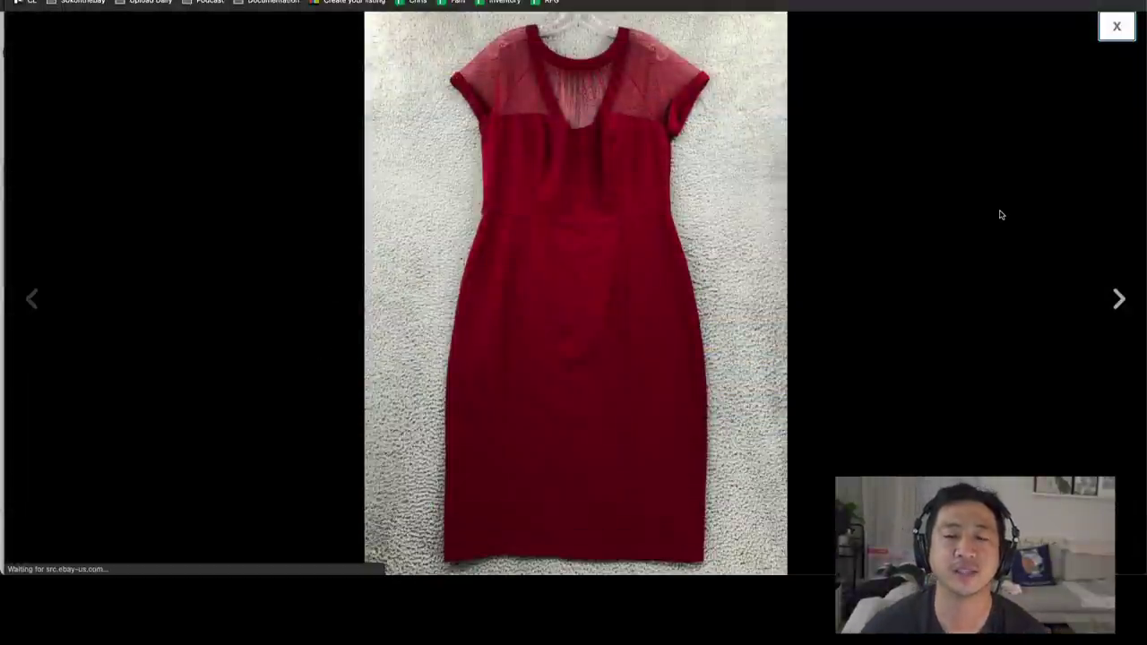
{"action": "left_click", "coordinate": [1121, 299]}
{"action": "left_click", "coordinate": [1121, 299]}
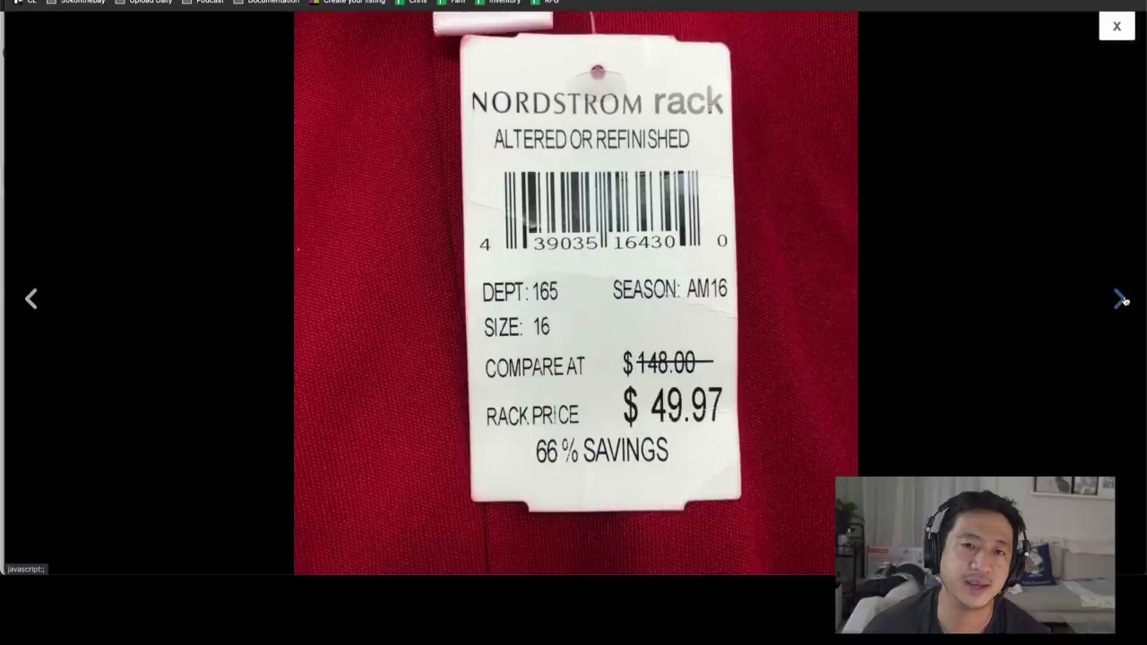
{"action": "left_click", "coordinate": [30, 299]}
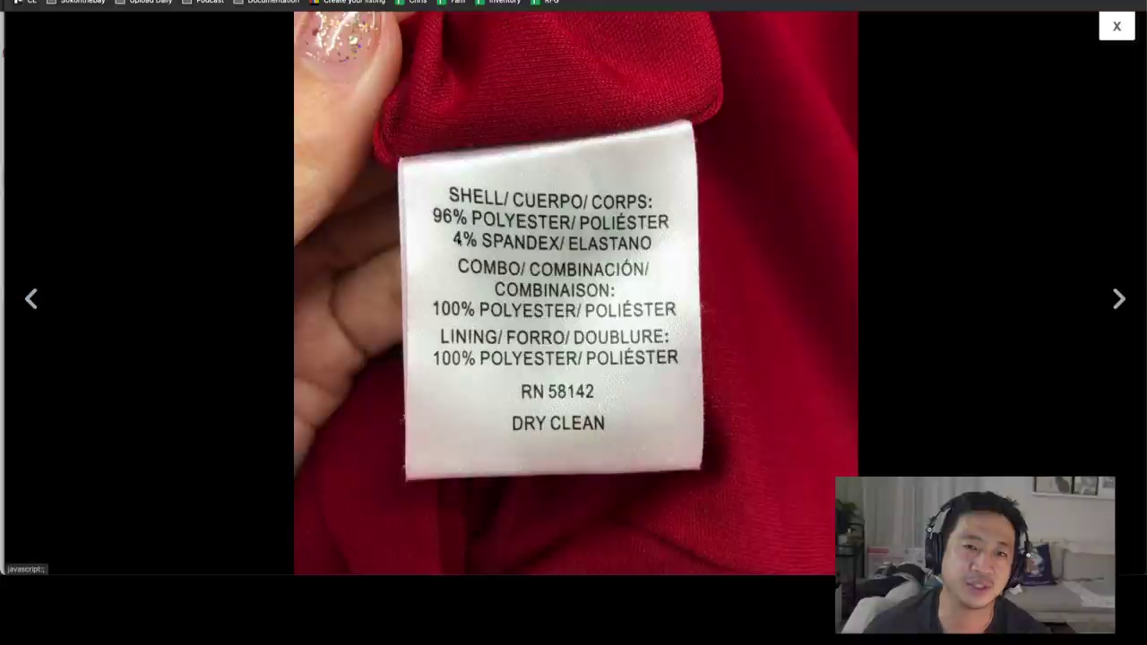
{"action": "left_click", "coordinate": [1119, 303]}
{"action": "left_click", "coordinate": [1120, 304]}
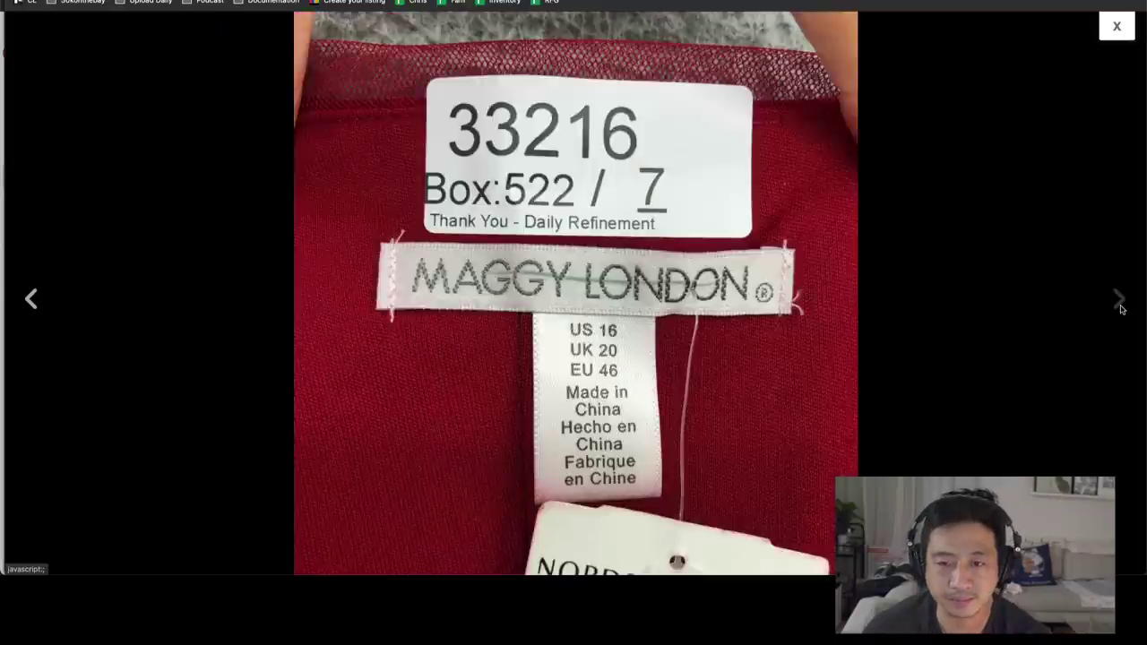
{"action": "left_click", "coordinate": [1116, 26]}
{"action": "scroll", "coordinate": [757, 239], "scroll_direction": "down", "scroll_amount": 1}
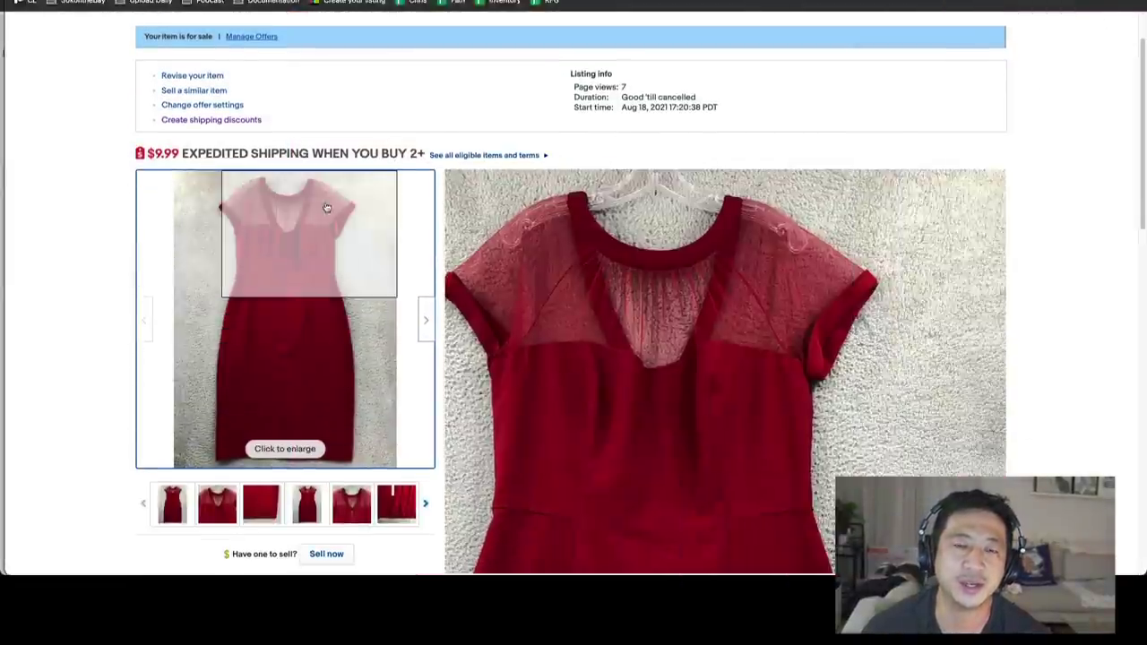
Step: Switch back to the Banana Republic dress listing window, review its details and inspect the main photo enlarged
{"action": "key", "text": "ctrl+Up"}
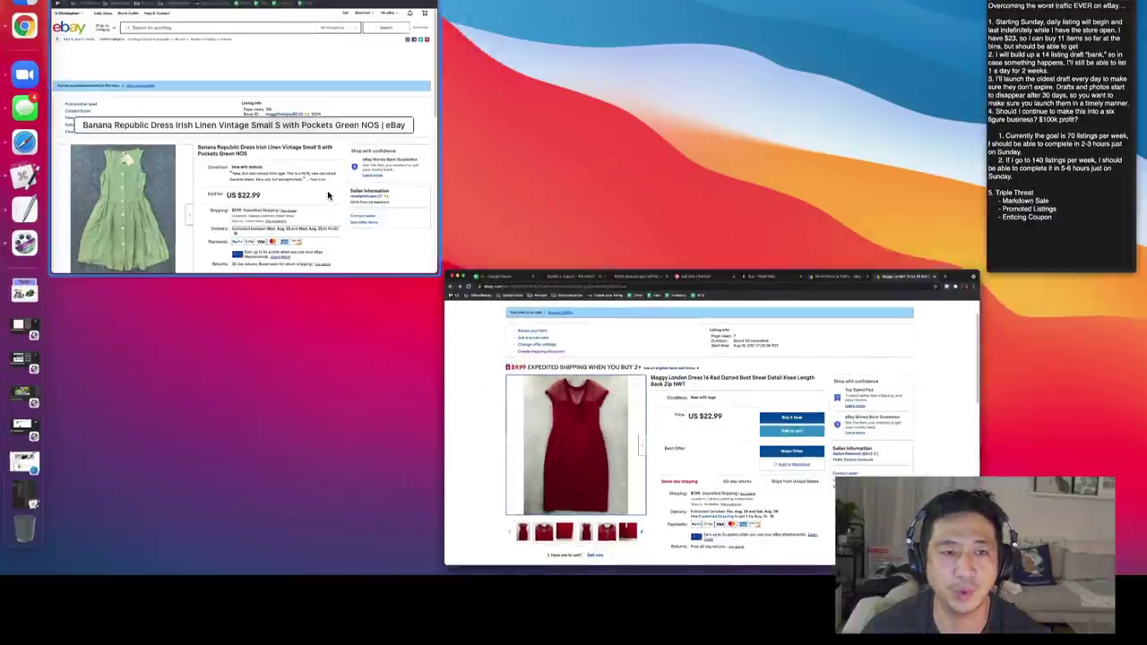
{"action": "left_click", "coordinate": [327, 192]}
{"action": "scroll", "coordinate": [328, 195], "scroll_direction": "down", "scroll_amount": 5}
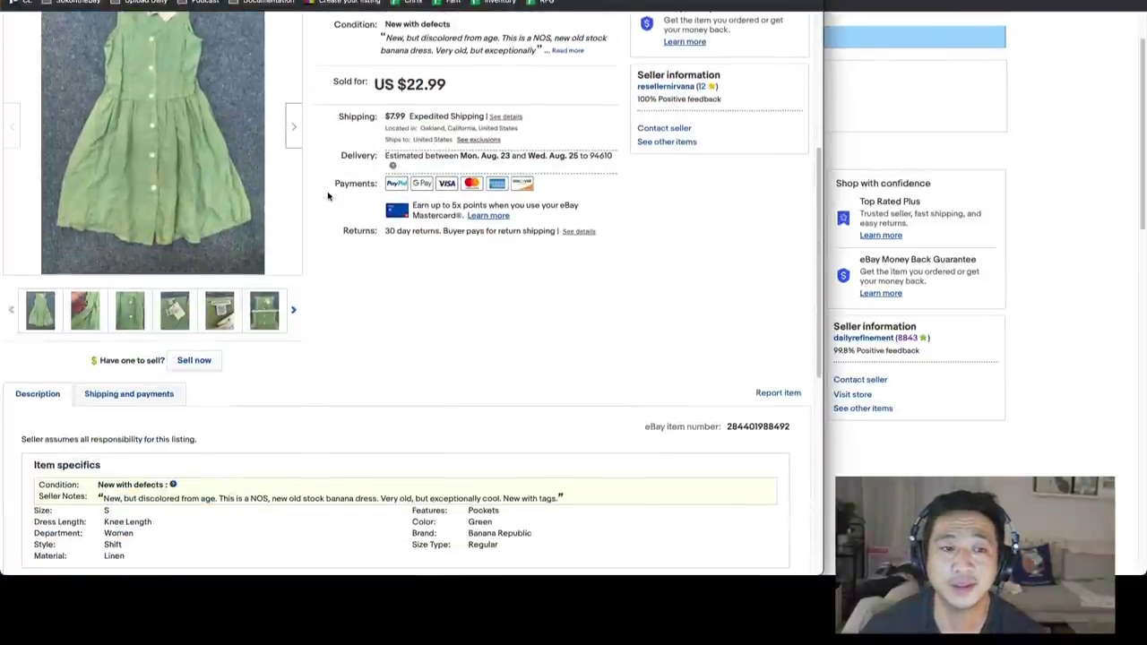
{"action": "scroll", "coordinate": [332, 207], "scroll_direction": "up", "scroll_amount": 1}
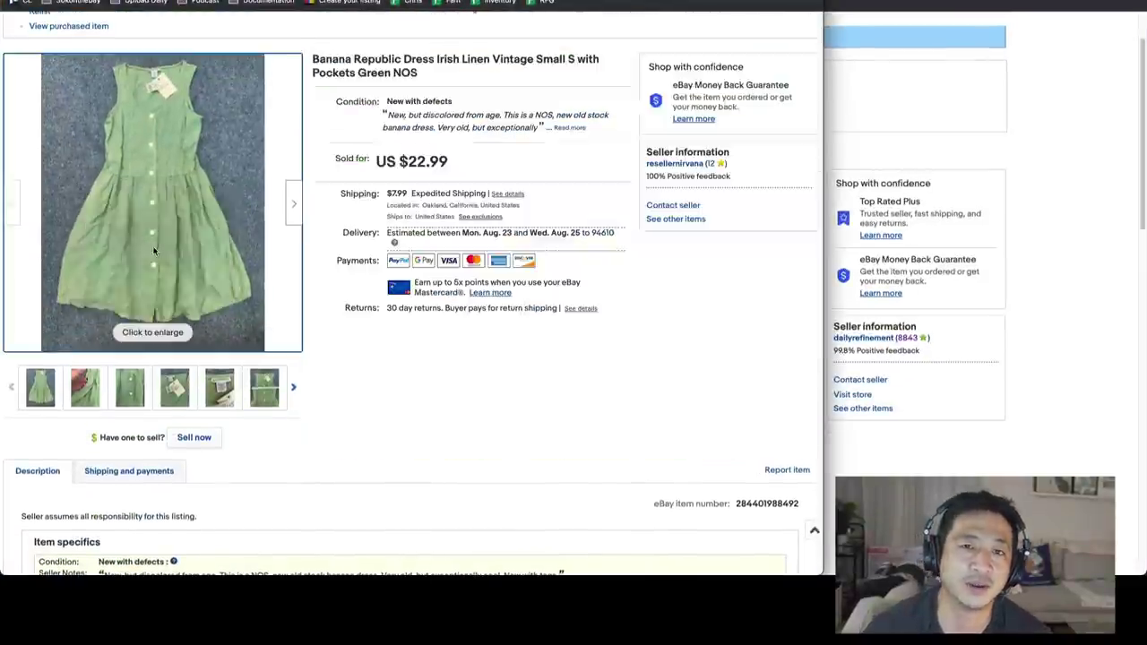
{"action": "left_click", "coordinate": [152, 250]}
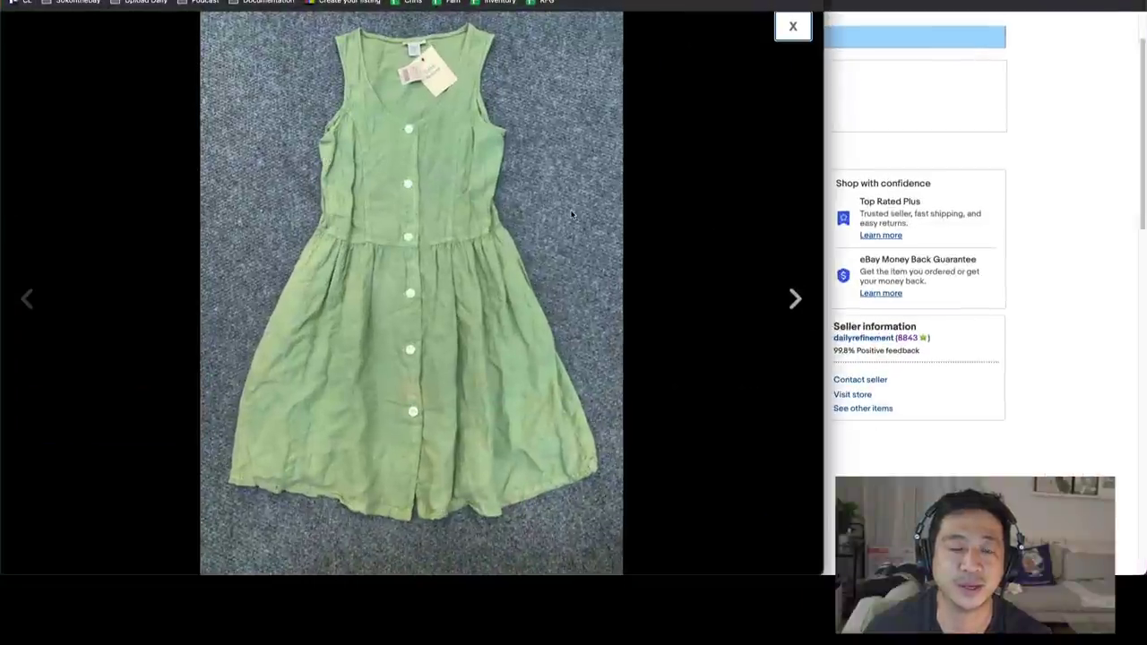
{"action": "left_click", "coordinate": [792, 26]}
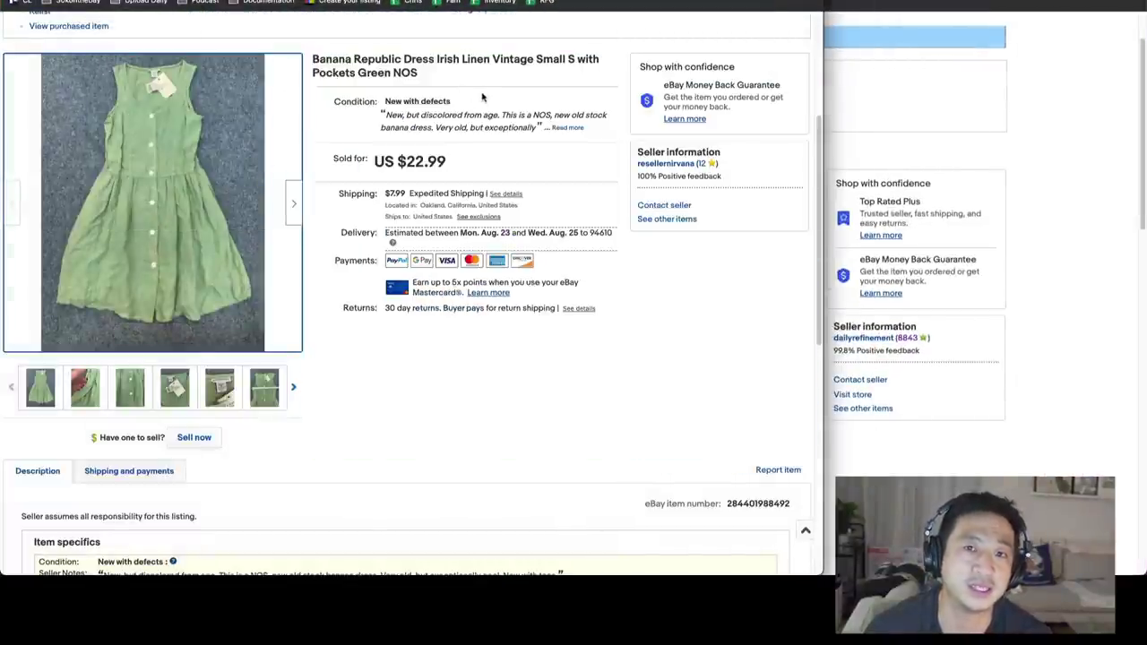
Step: Open the resellernirvana feedback profile, review the feedback received as seller and dismiss the feedback changes notice
{"action": "left_click", "coordinate": [705, 164]}
{"action": "scroll", "coordinate": [401, 221], "scroll_direction": "down", "scroll_amount": 5}
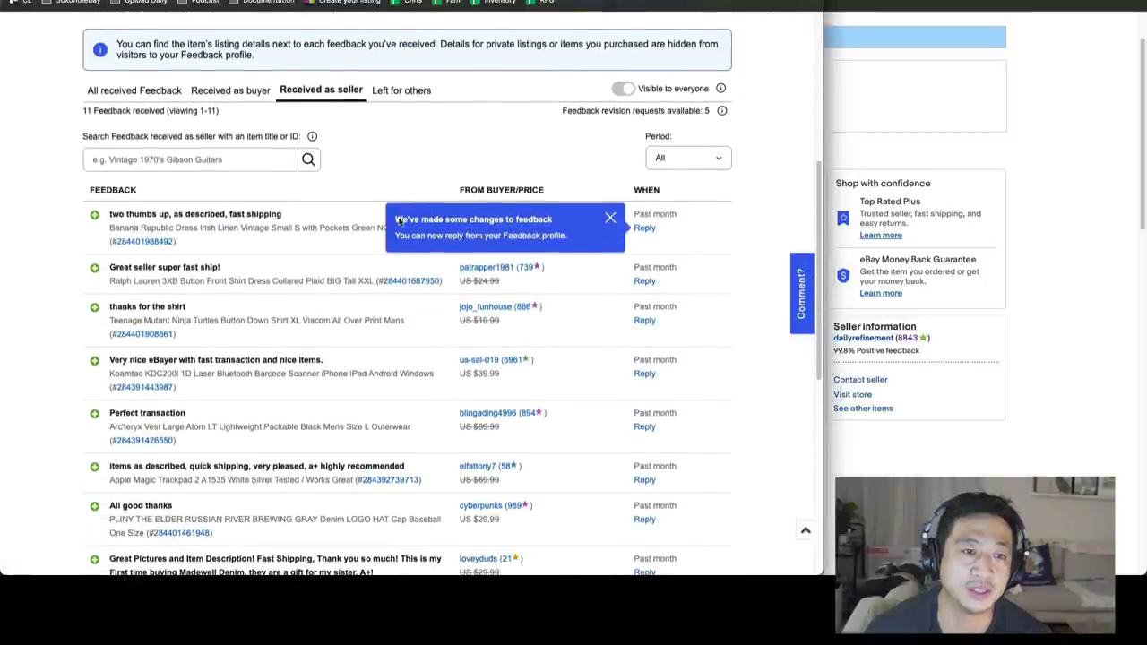
{"action": "scroll", "coordinate": [397, 224], "scroll_direction": "down", "scroll_amount": 3}
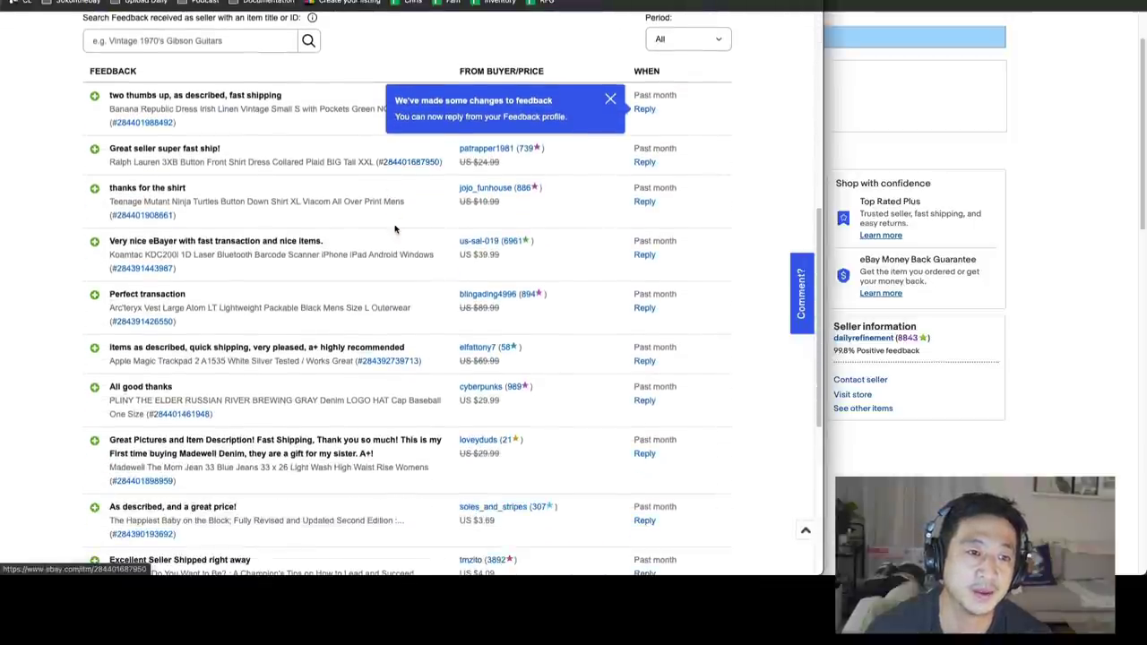
{"action": "scroll", "coordinate": [394, 229], "scroll_direction": "down", "scroll_amount": 3}
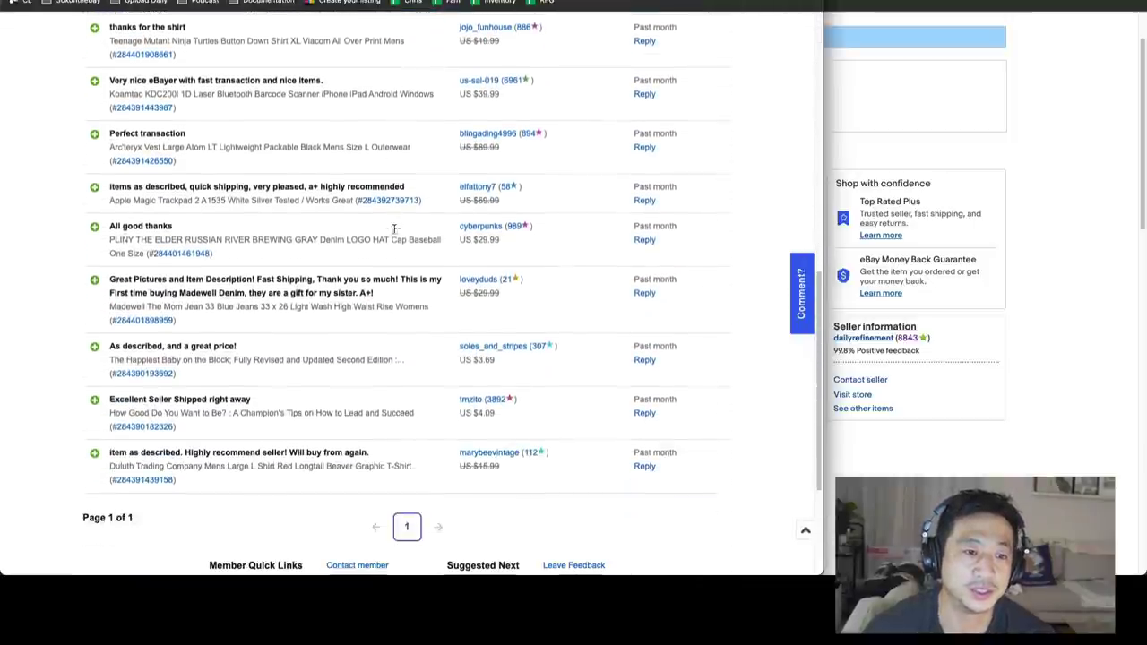
{"action": "scroll", "coordinate": [394, 229], "scroll_direction": "up", "scroll_amount": 2}
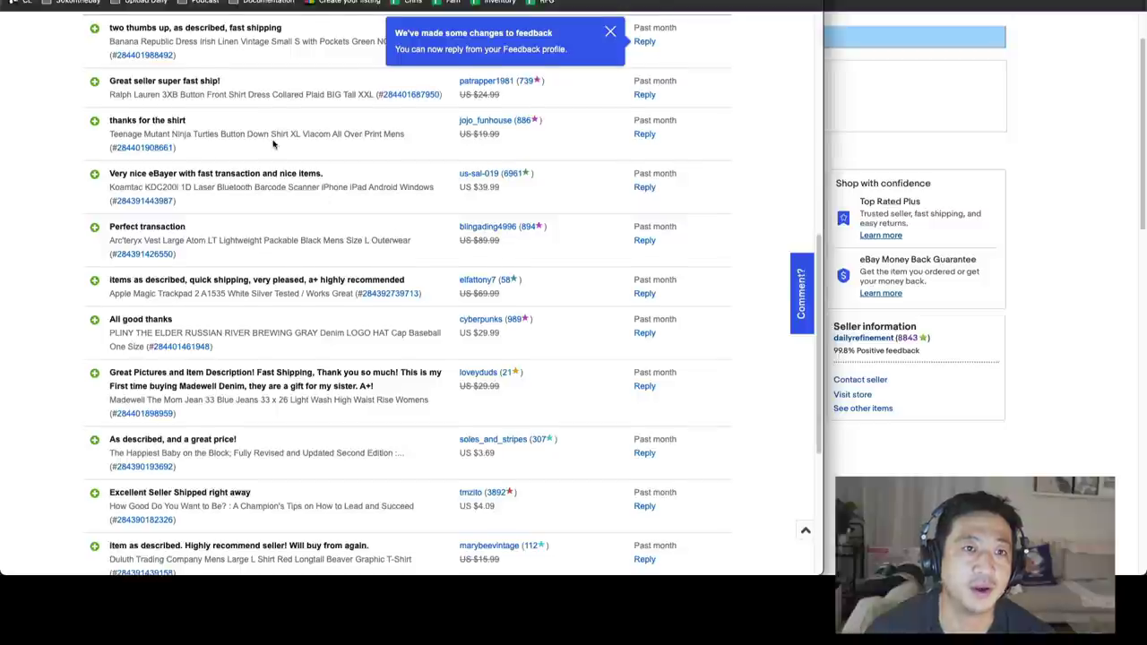
{"action": "scroll", "coordinate": [268, 153], "scroll_direction": "up", "scroll_amount": 1}
{"action": "double_click", "coordinate": [184, 59]}
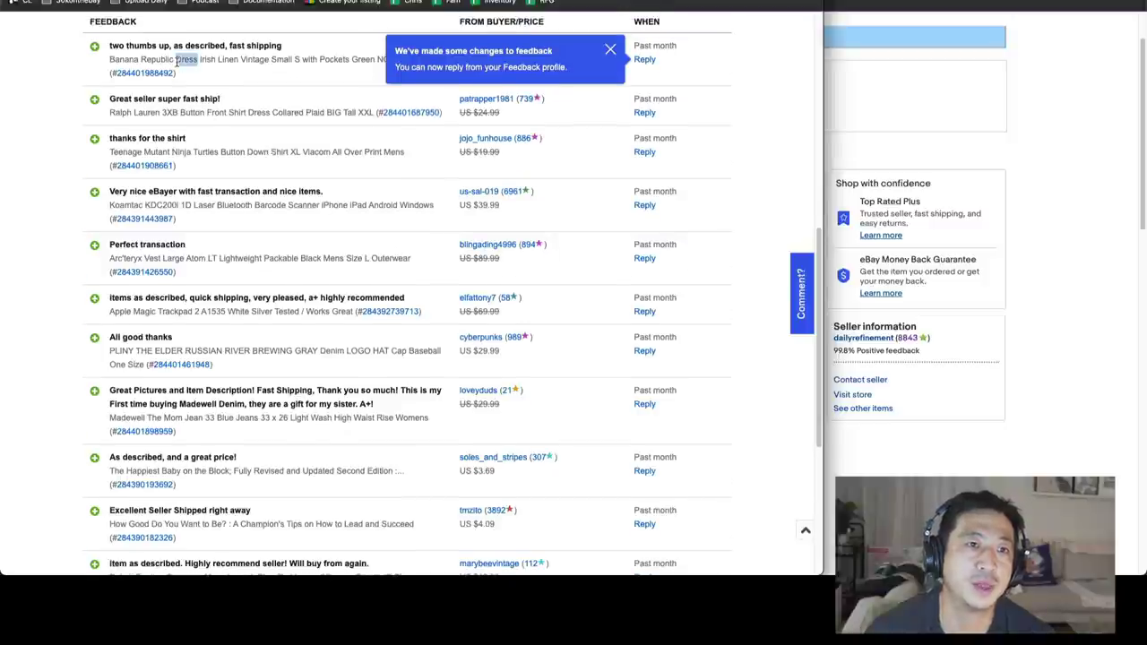
{"action": "left_click", "coordinate": [609, 52]}
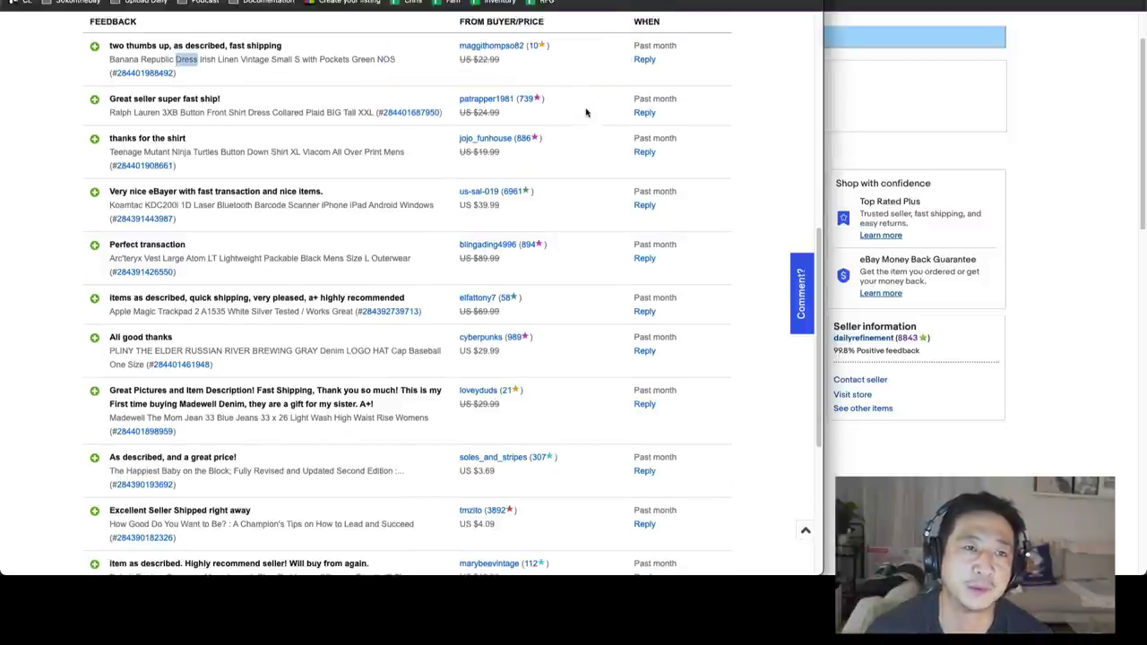
Step: Leave the feedback profile for the Seller Hub overview and open the list of shipping labels for the store's orders
{"action": "scroll", "coordinate": [571, 135], "scroll_direction": "up", "scroll_amount": 6}
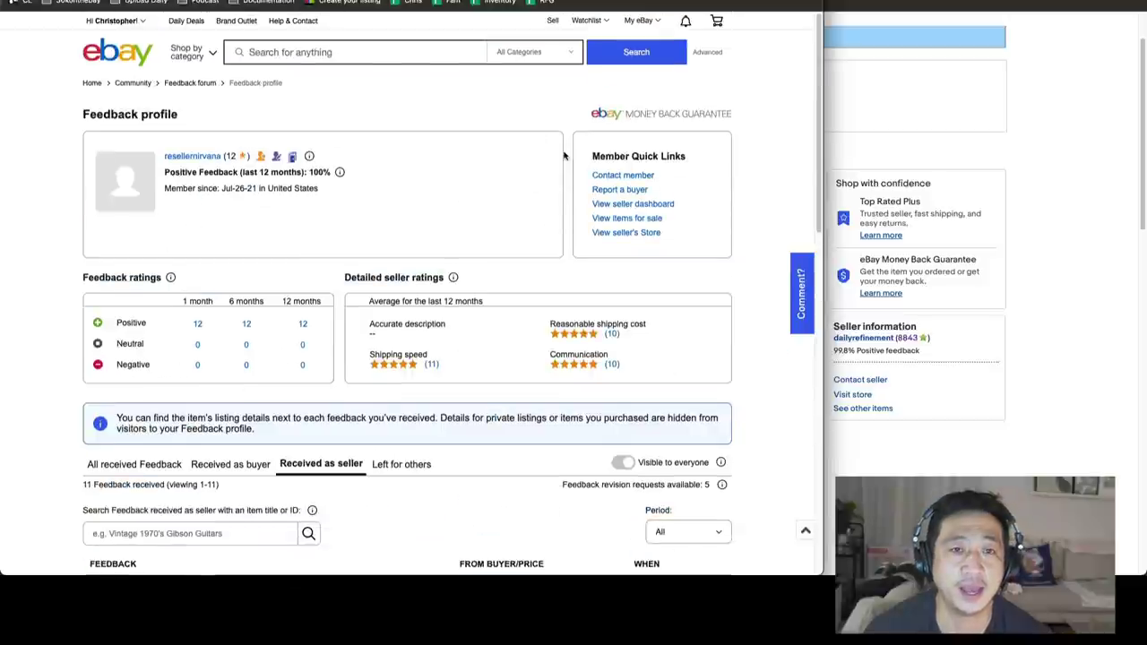
{"action": "left_click", "coordinate": [76, 2]}
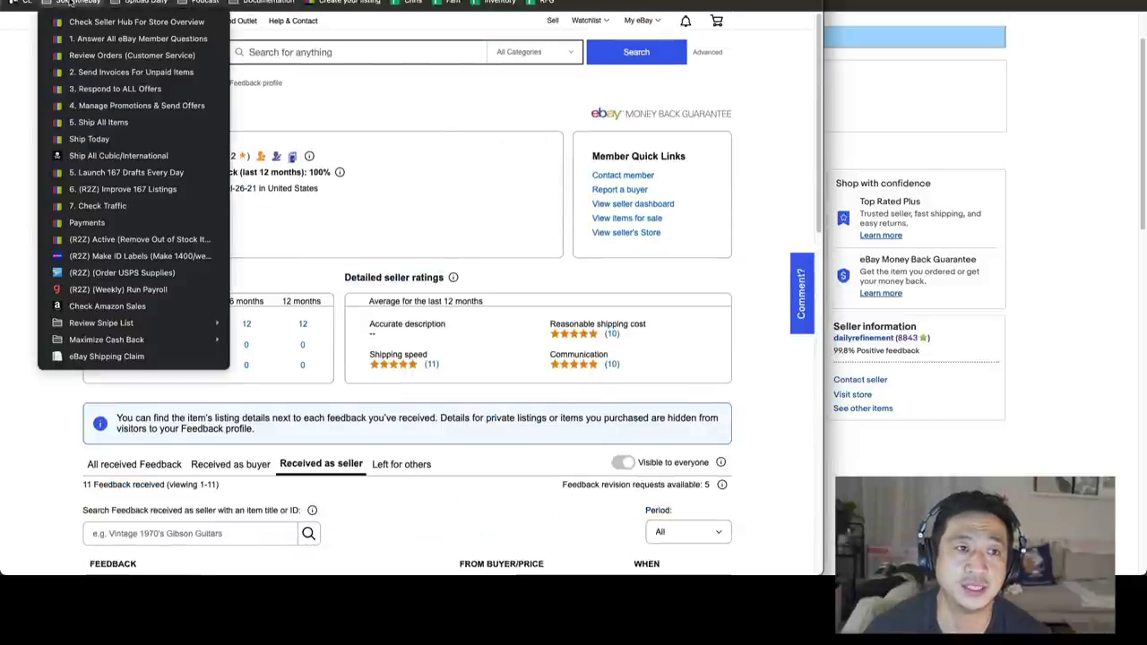
{"action": "left_click", "coordinate": [134, 21]}
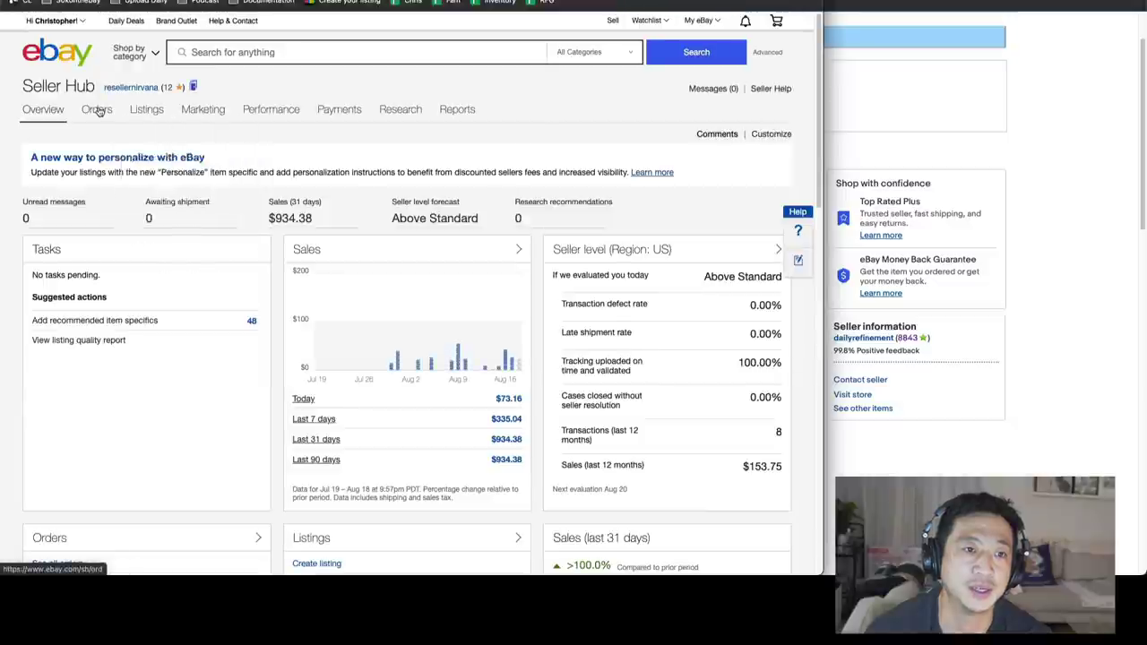
{"action": "mouse_move", "coordinate": [96, 111]}
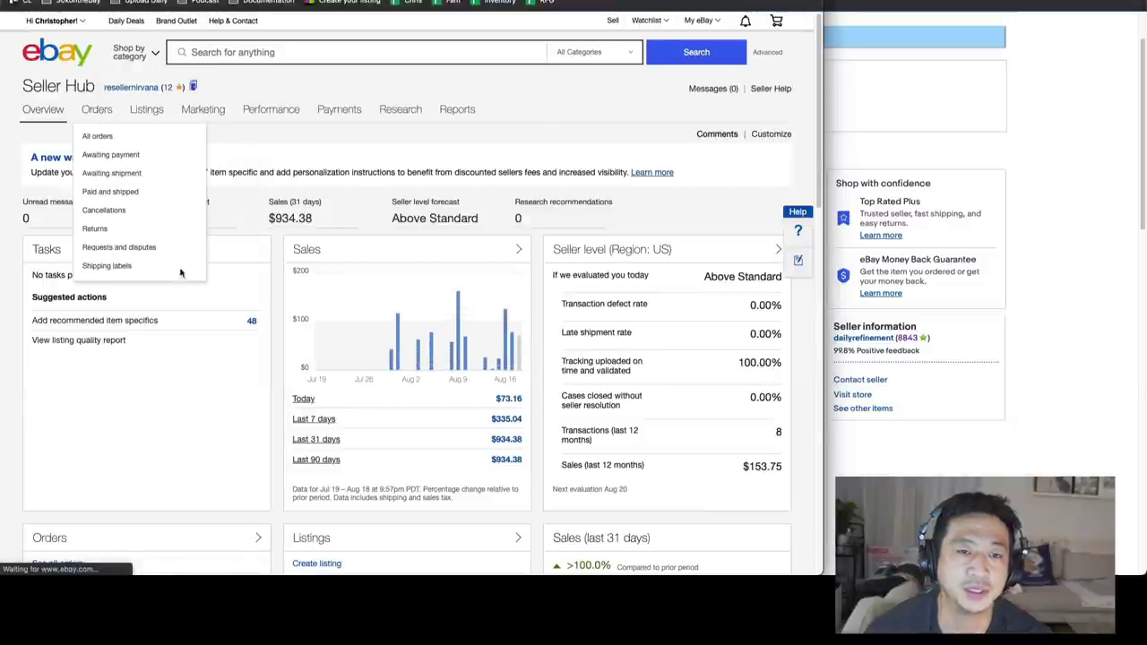
{"action": "left_click", "coordinate": [108, 266]}
Step: Review the shipping labels of the last 90 days, checking each shipment's date, shipping service, cost and tracking status
{"action": "scroll", "coordinate": [466, 305], "scroll_direction": "down", "scroll_amount": 10}
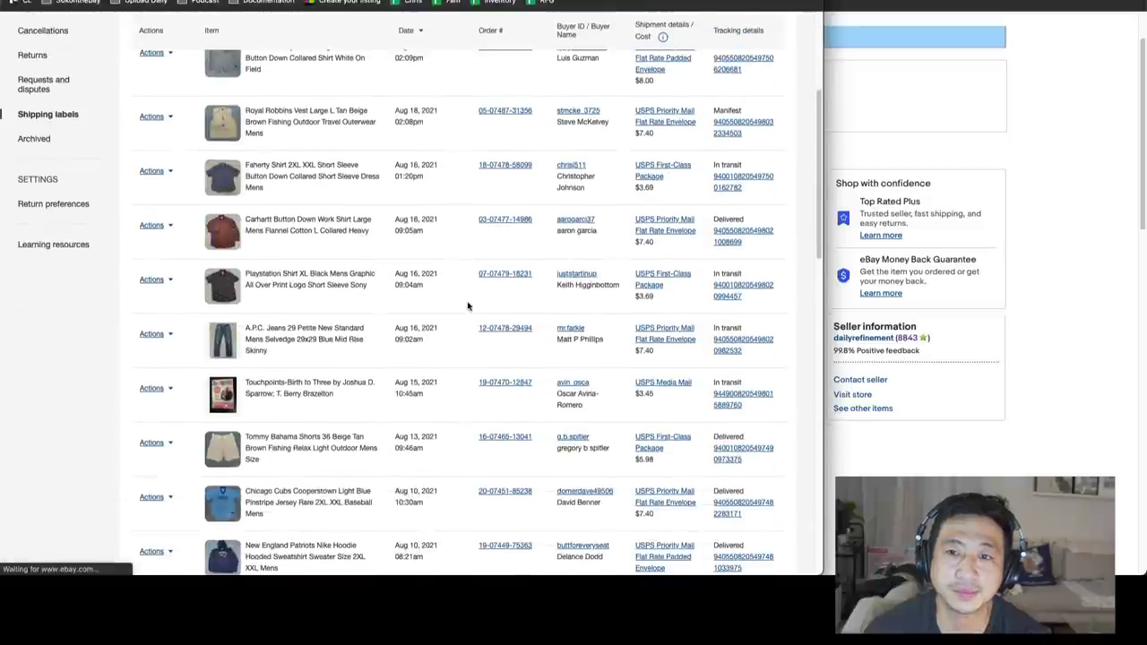
{"action": "scroll", "coordinate": [465, 305], "scroll_direction": "down", "scroll_amount": 10}
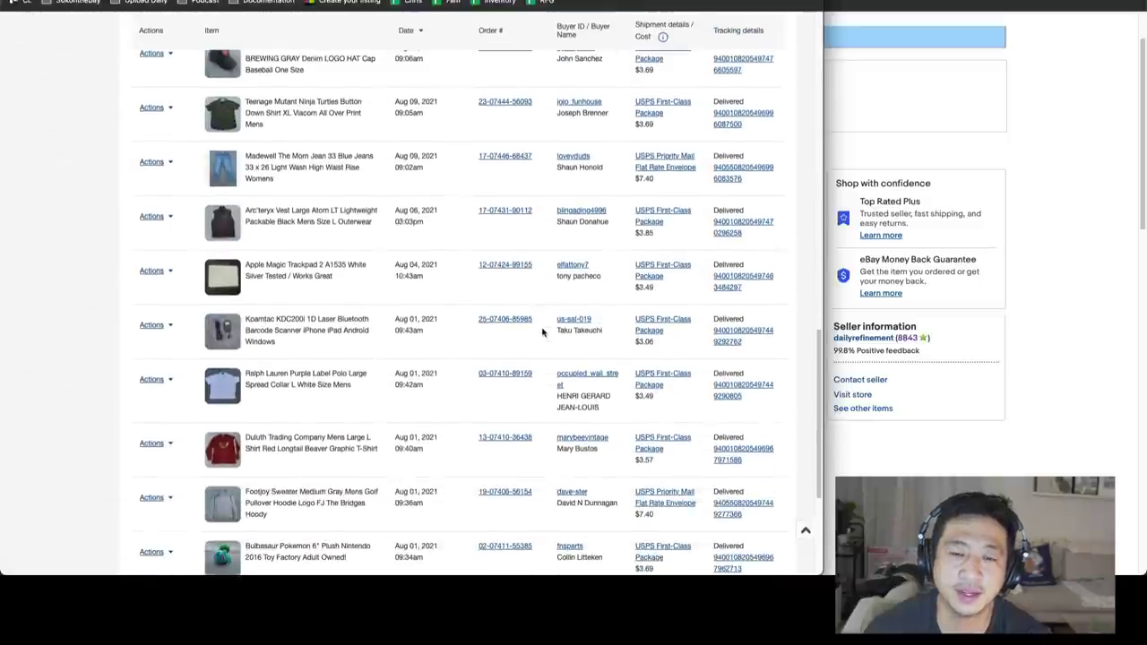
{"action": "scroll", "coordinate": [604, 342], "scroll_direction": "up", "scroll_amount": 10}
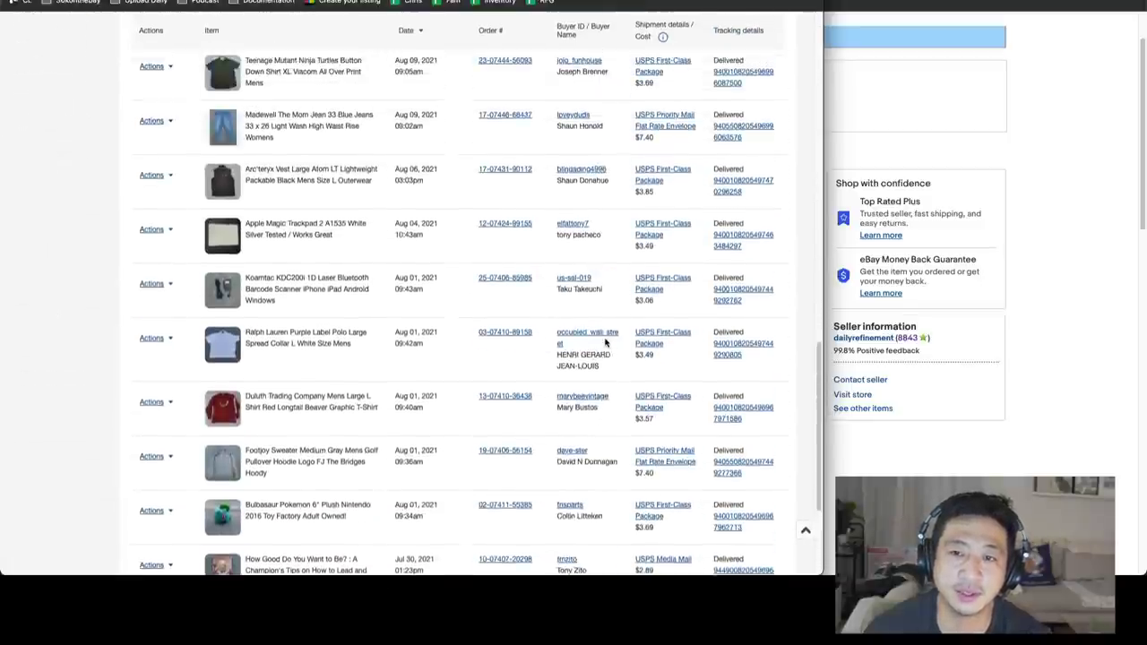
{"action": "scroll", "coordinate": [605, 342], "scroll_direction": "up", "scroll_amount": 10}
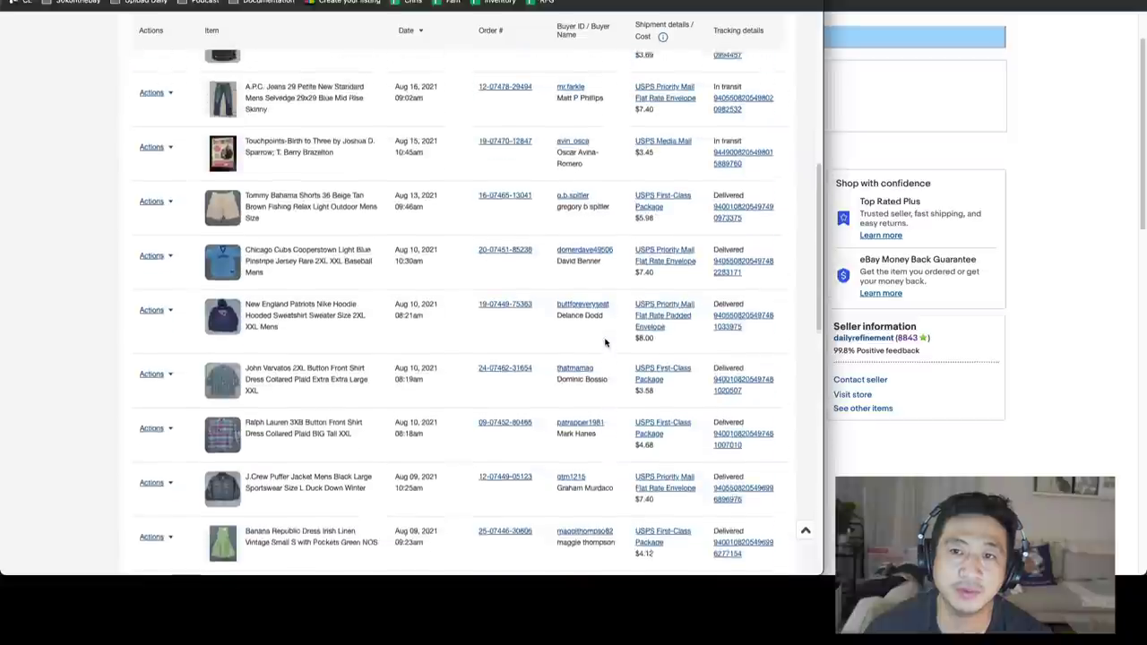
{"action": "scroll", "coordinate": [743, 215], "scroll_direction": "up", "scroll_amount": 2}
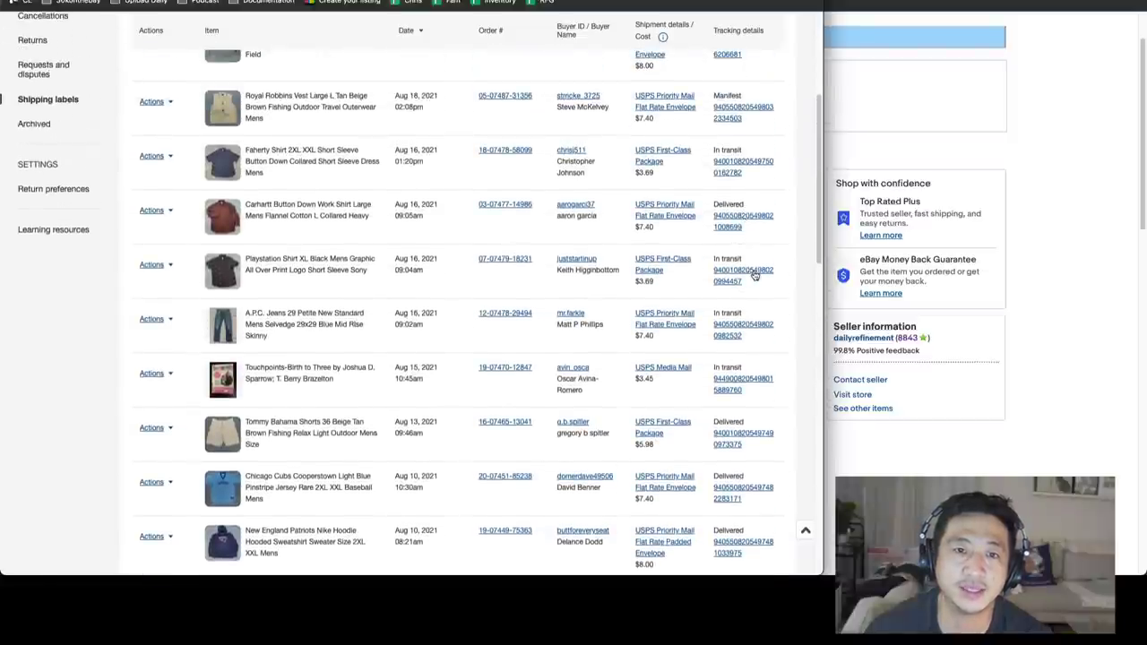
Step: View the tracking details of the Dallas Cowboys flannel shirt shipment, close them and return to the start of the shipments page
{"action": "scroll", "coordinate": [750, 275], "scroll_direction": "up", "scroll_amount": 3}
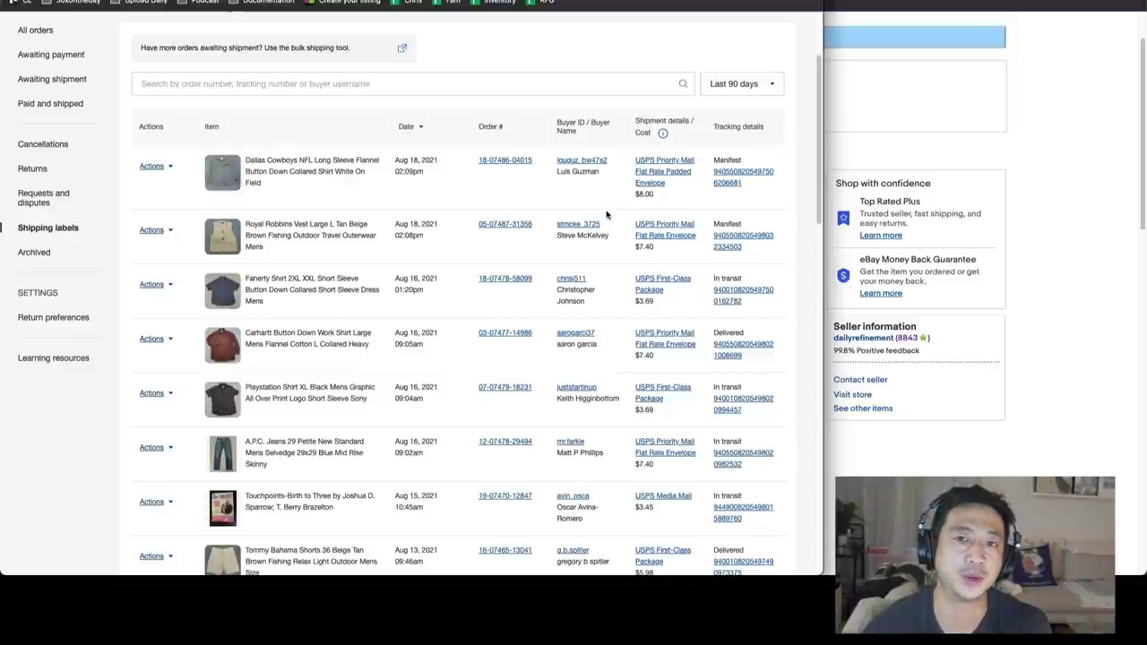
{"action": "left_click", "coordinate": [766, 172]}
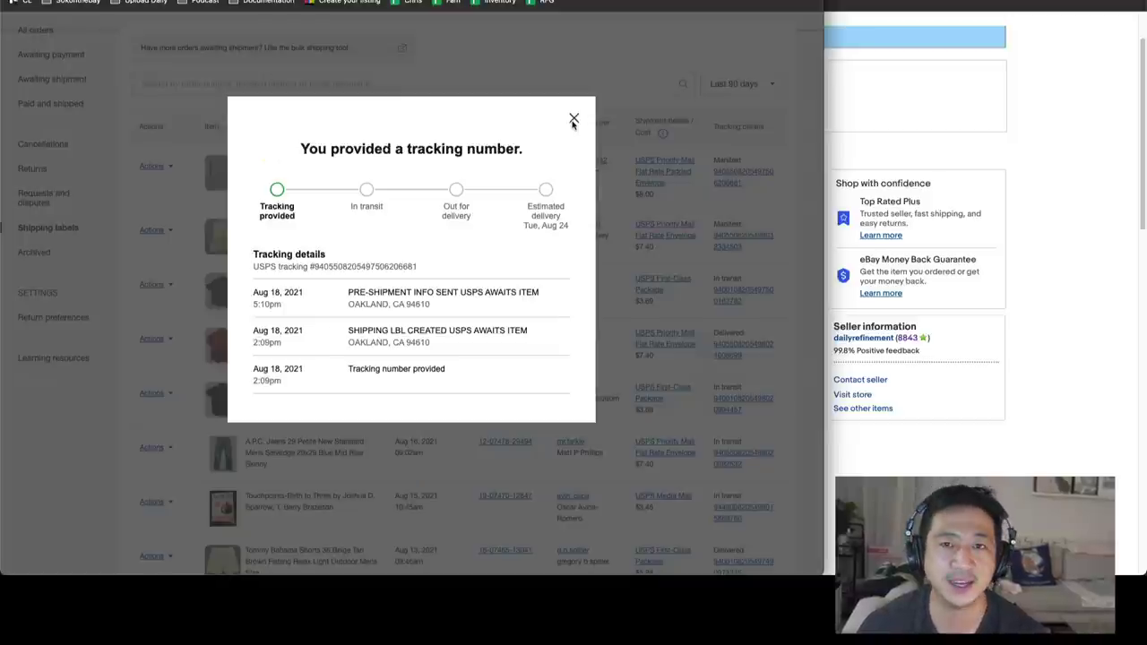
{"action": "left_click", "coordinate": [574, 119]}
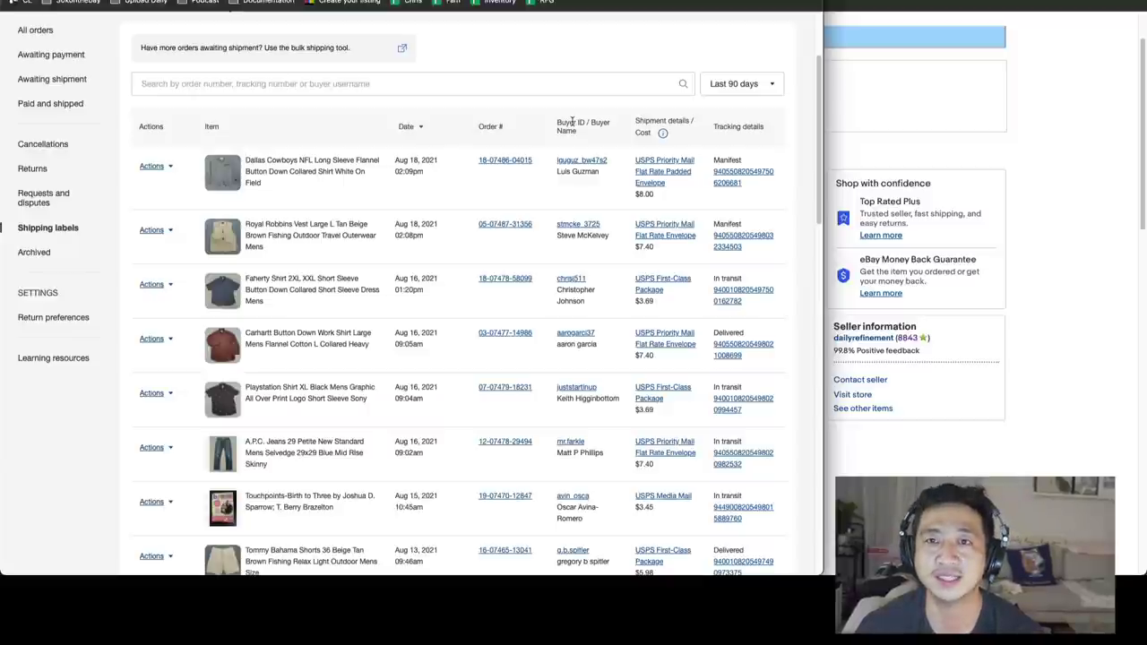
{"action": "scroll", "coordinate": [572, 122], "scroll_direction": "up", "scroll_amount": 3}
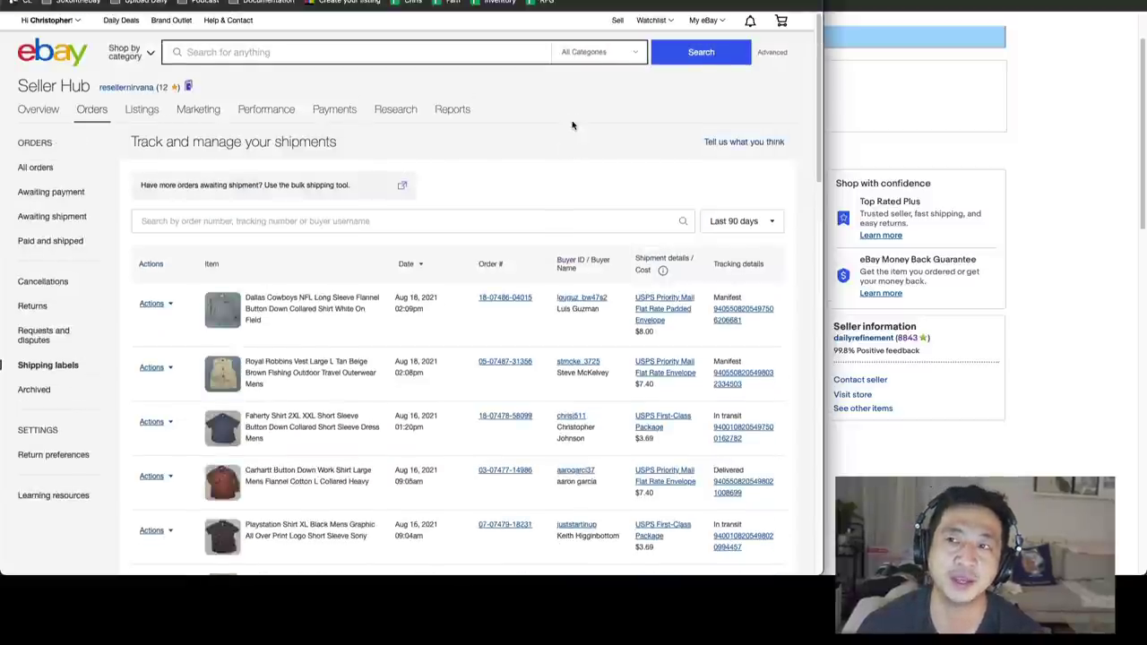